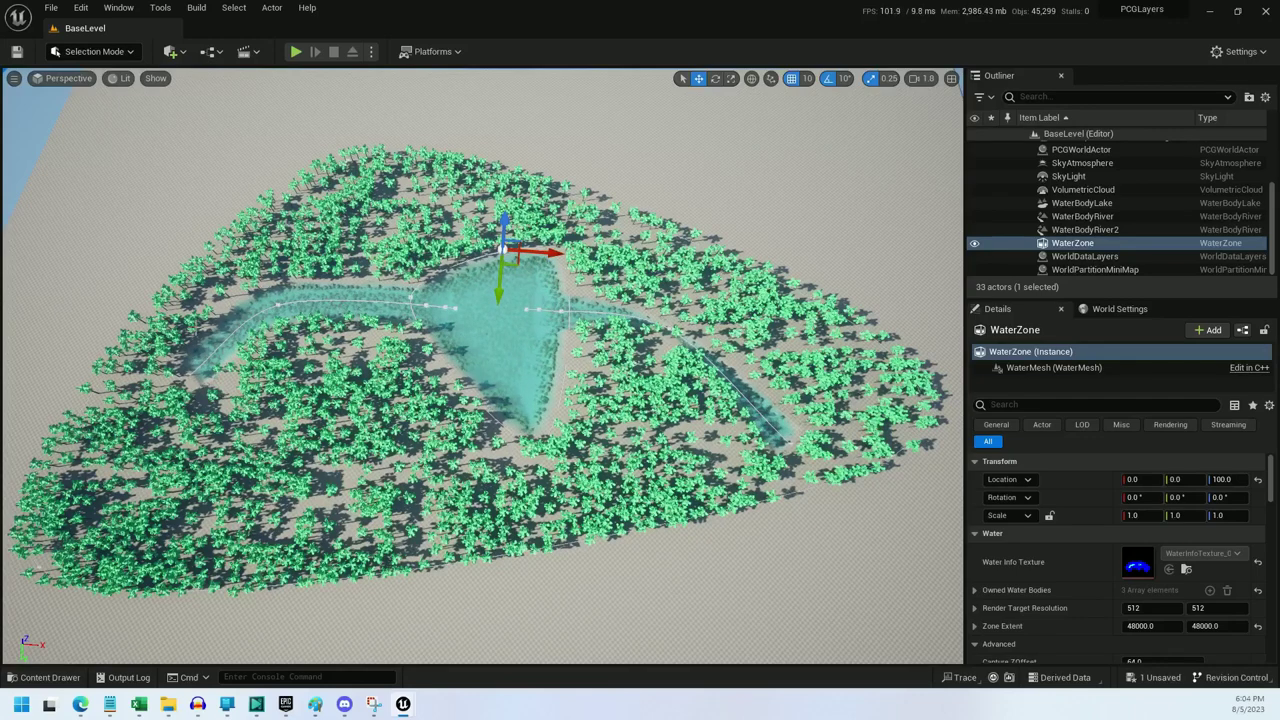
# Step: Examine the finished level's lake, connected rivers, shoreline plants and surrounding palm trees up close and from above
pyautogui.press('w')
pyautogui.moveTo(284, 308)
pyautogui.mouseDown(button='right')
pyautogui.moveTo(266, 304)
pyautogui.moveTo(284, 308)
pyautogui.mouseUp(button='right')
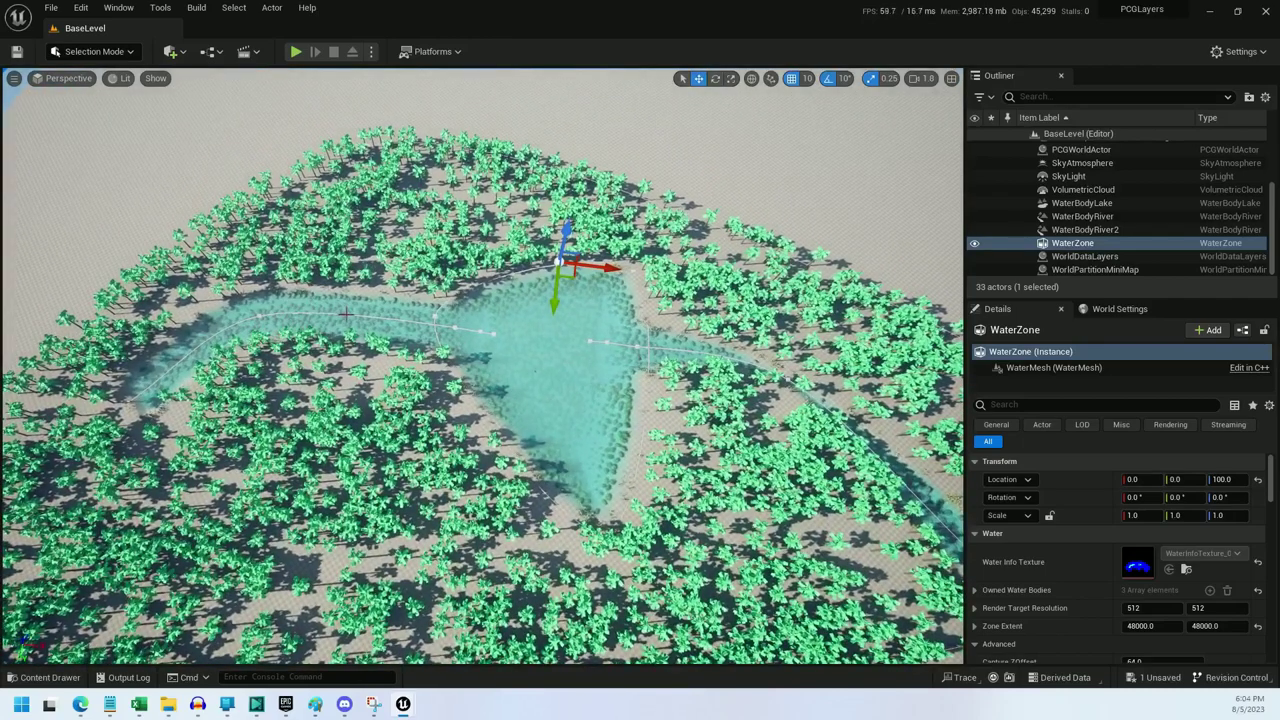
pyautogui.scroll(5, 533, 357)
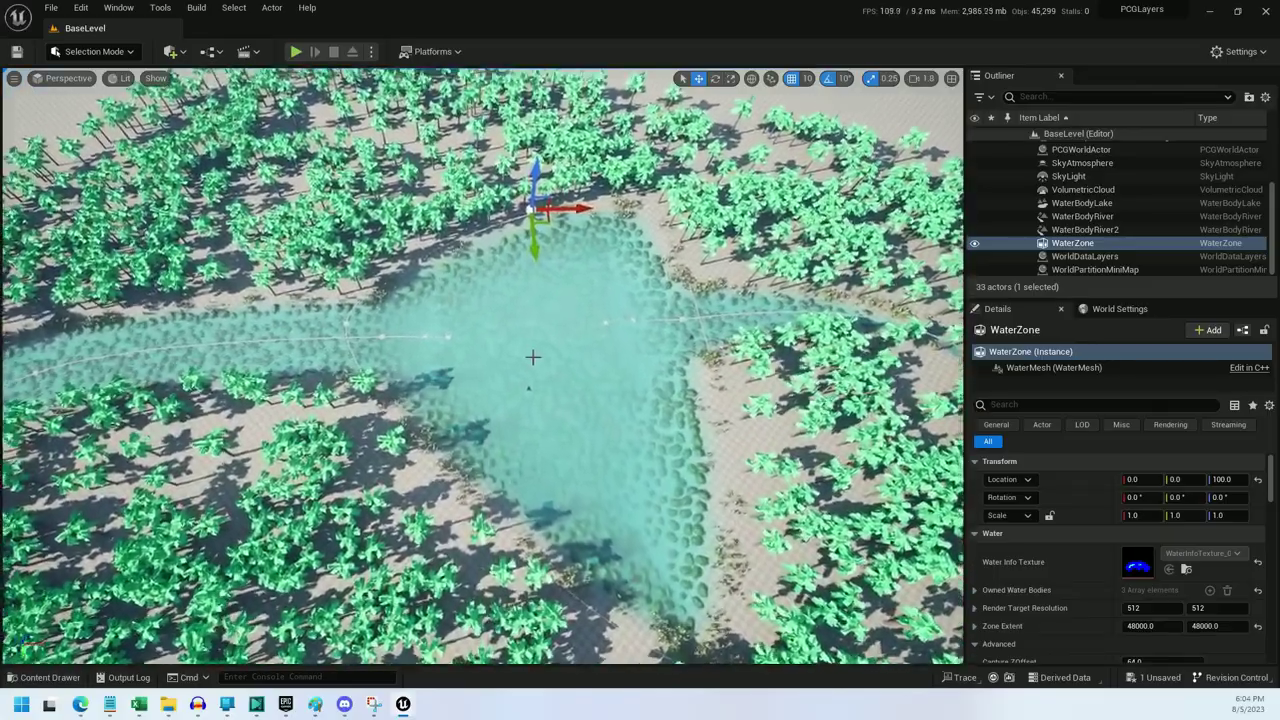
pyautogui.moveTo(533, 357); pyautogui.dragTo(345, 360, button='right')
pyautogui.press('w')
pyautogui.moveTo(473, 360); pyautogui.dragTo(647, 276, button='right')
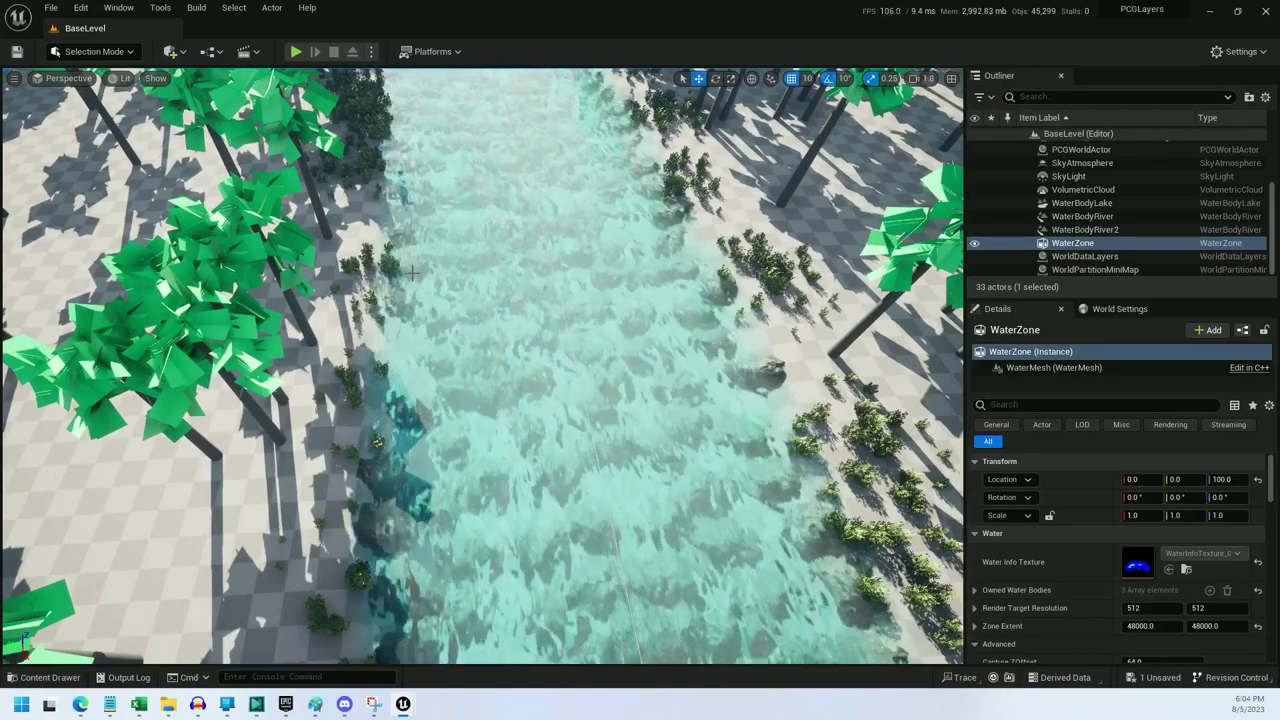
pyautogui.press('s')
pyautogui.moveTo(560, 340); pyautogui.dragTo(590, 395, button='right')
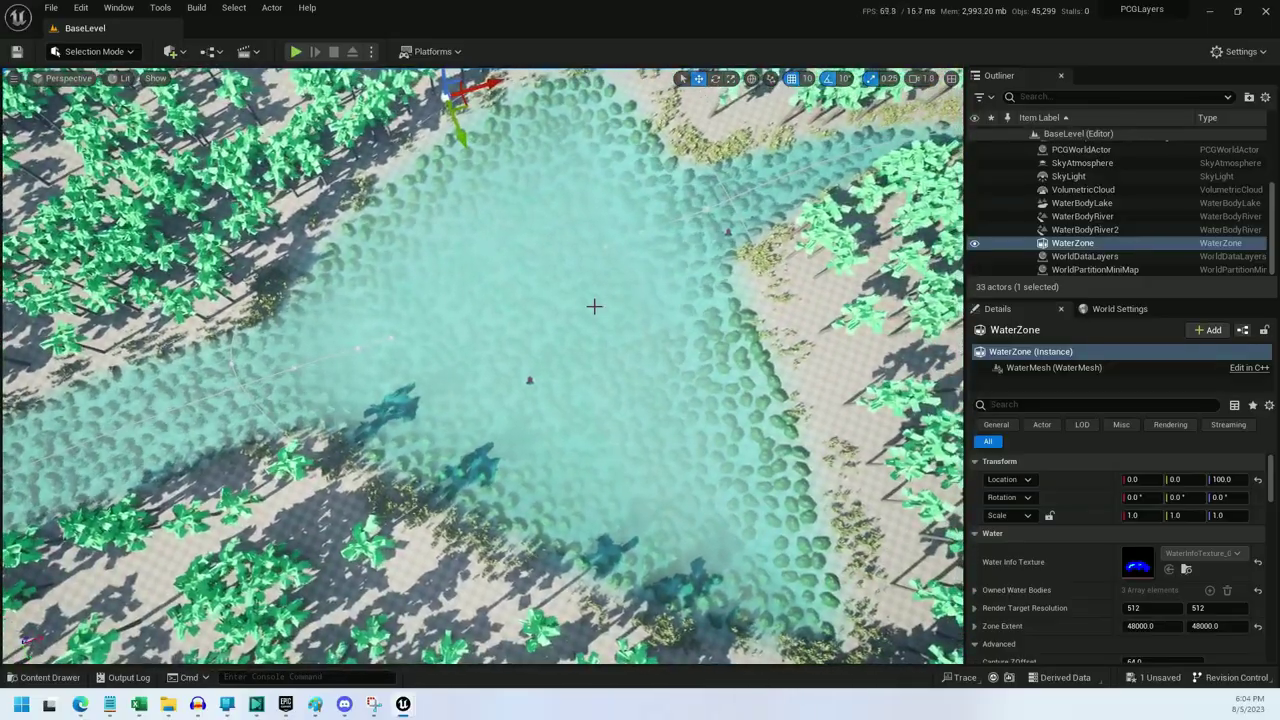
# Step: Hide the WaterZone actor and examine the rocks on the lake and river beds
pyautogui.click(974, 243)
pyautogui.press('w')
pyautogui.moveTo(891, 247)
pyautogui.mouseDown(button='right')
pyautogui.moveTo(822, 252)
pyautogui.moveTo(892, 248)
pyautogui.mouseUp(button='right')
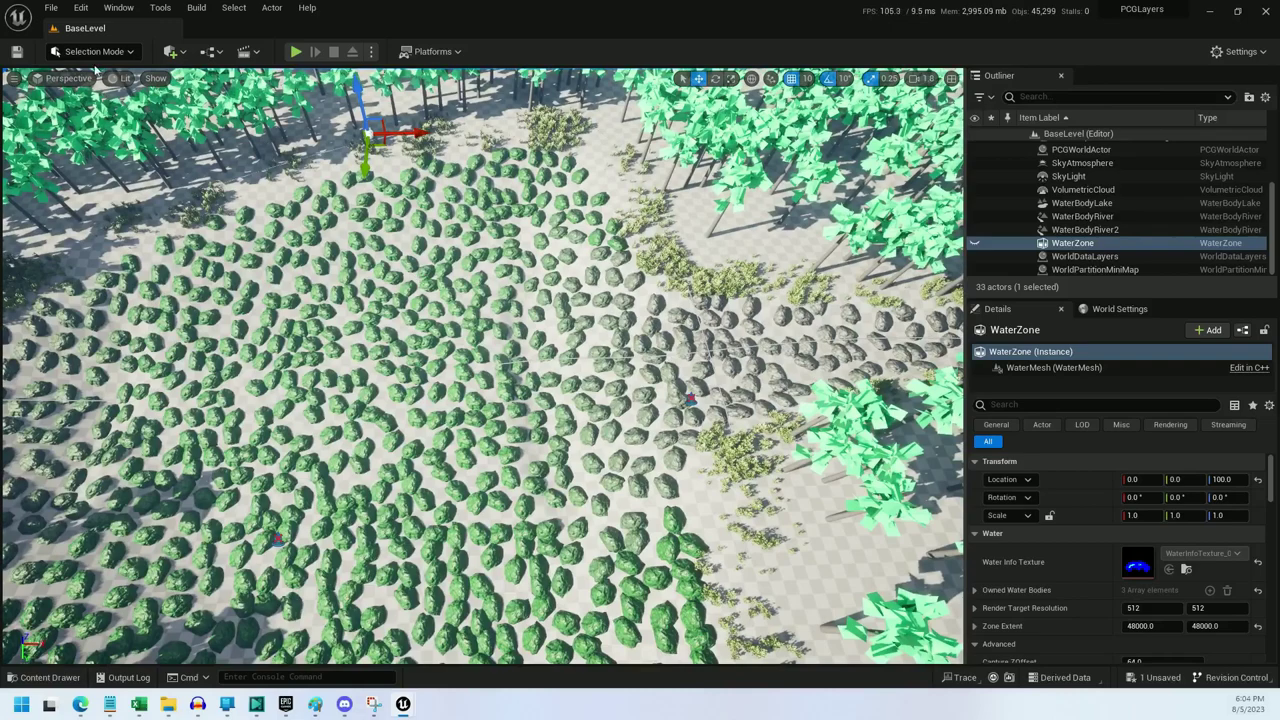
# Step: Open the plugin list and search it for water
pyautogui.click(81, 7)
pyautogui.click(213, 209)
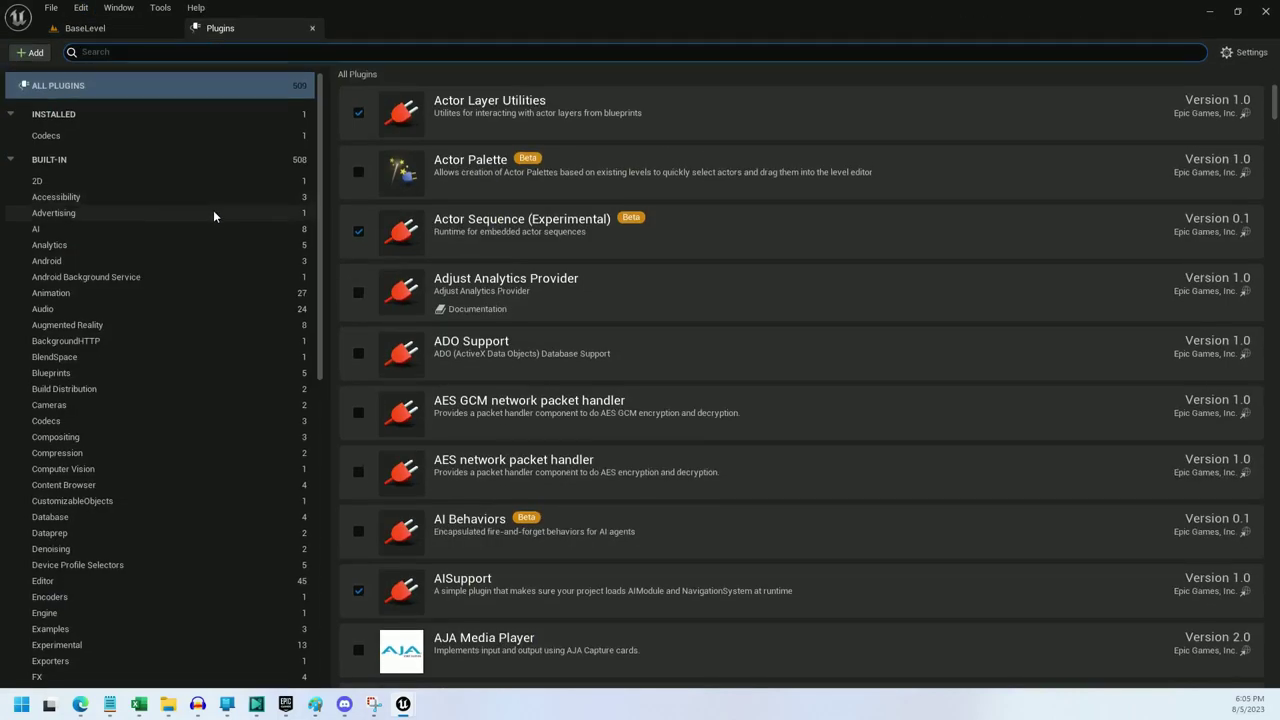
pyautogui.write('water')
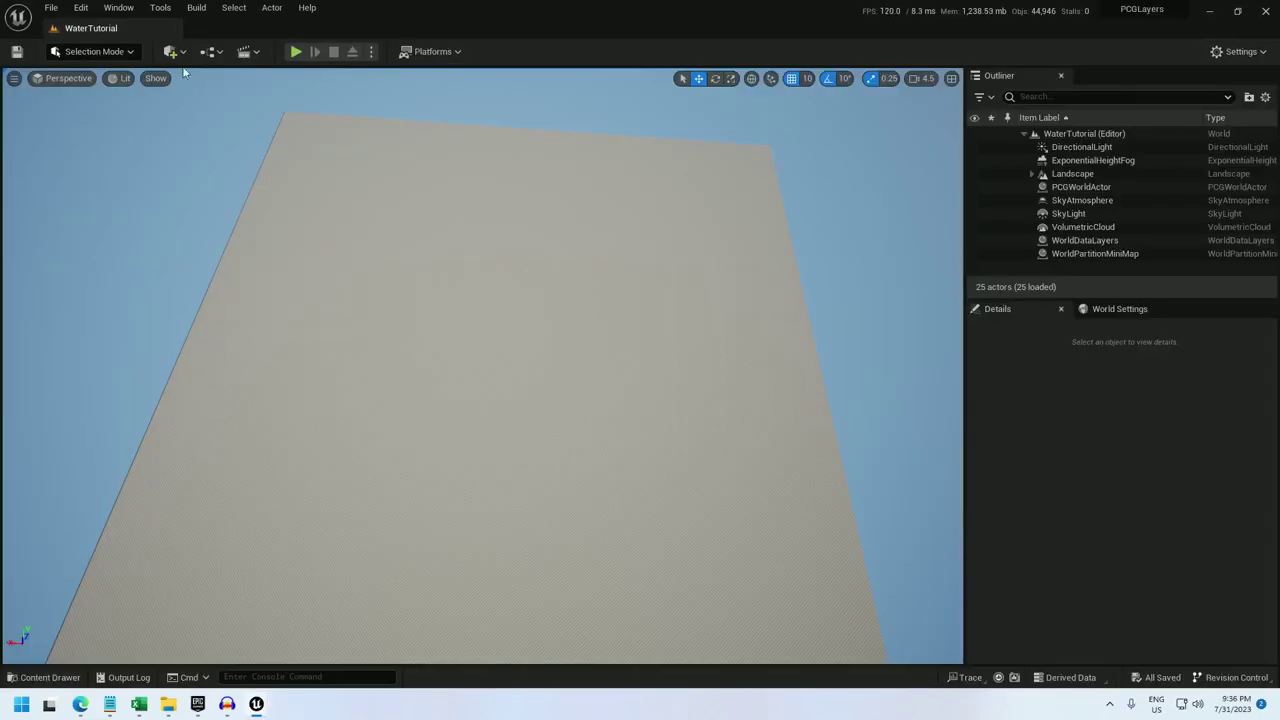
# Step: Find the water actors and place a Water Body Lake near the middle of the WaterTutorial landscape
pyautogui.click(173, 51)
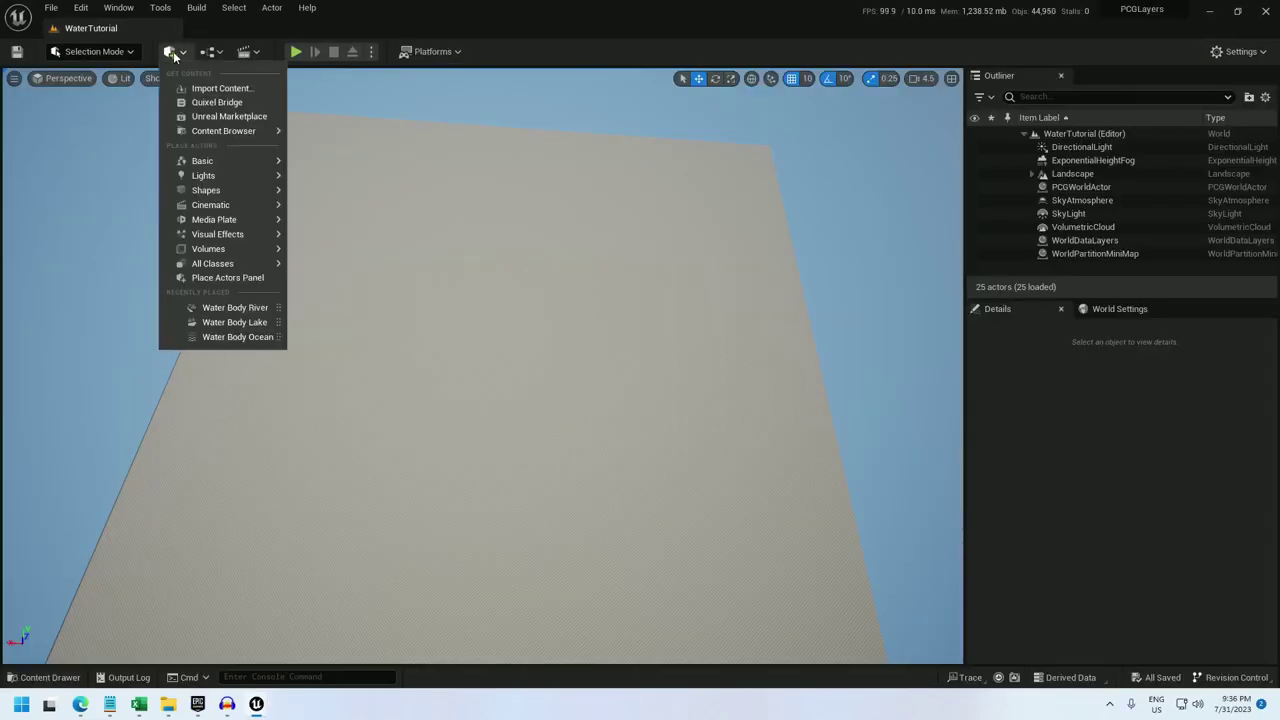
pyautogui.write('water')
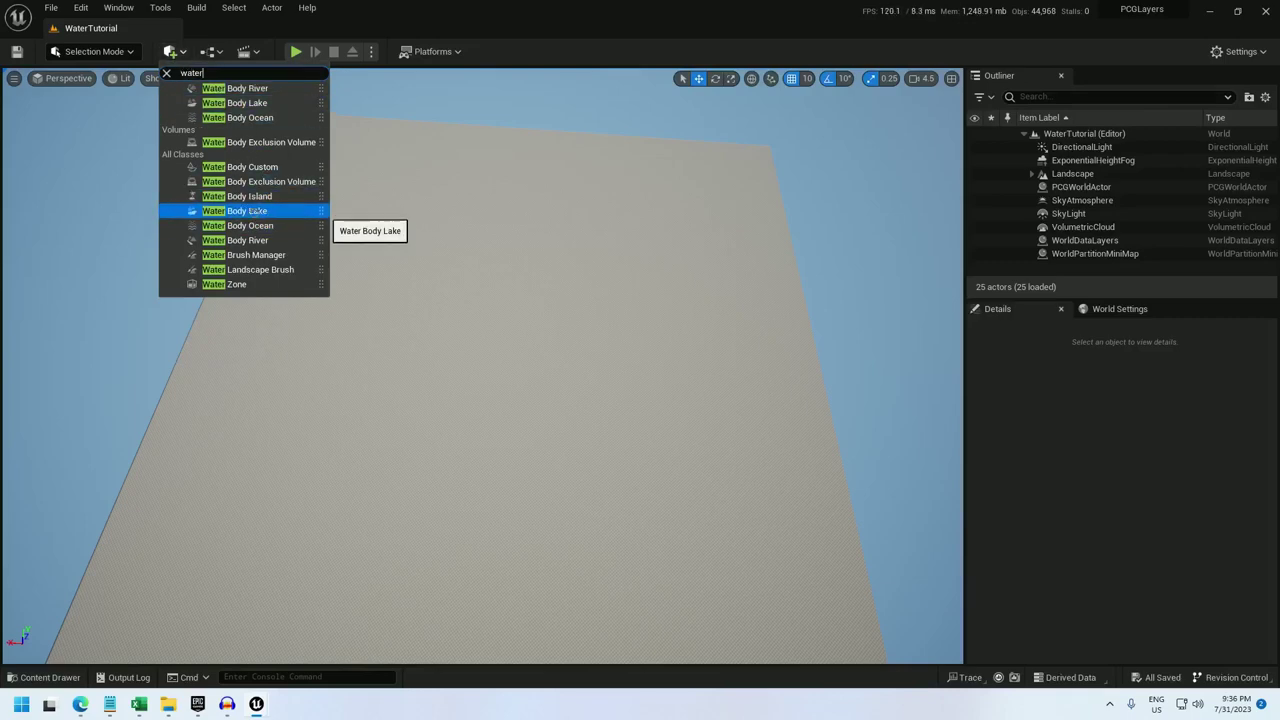
pyautogui.moveTo(268, 212); pyautogui.dragTo(529, 327)
pyautogui.moveTo(335, 142); pyautogui.dragTo(333, 145)
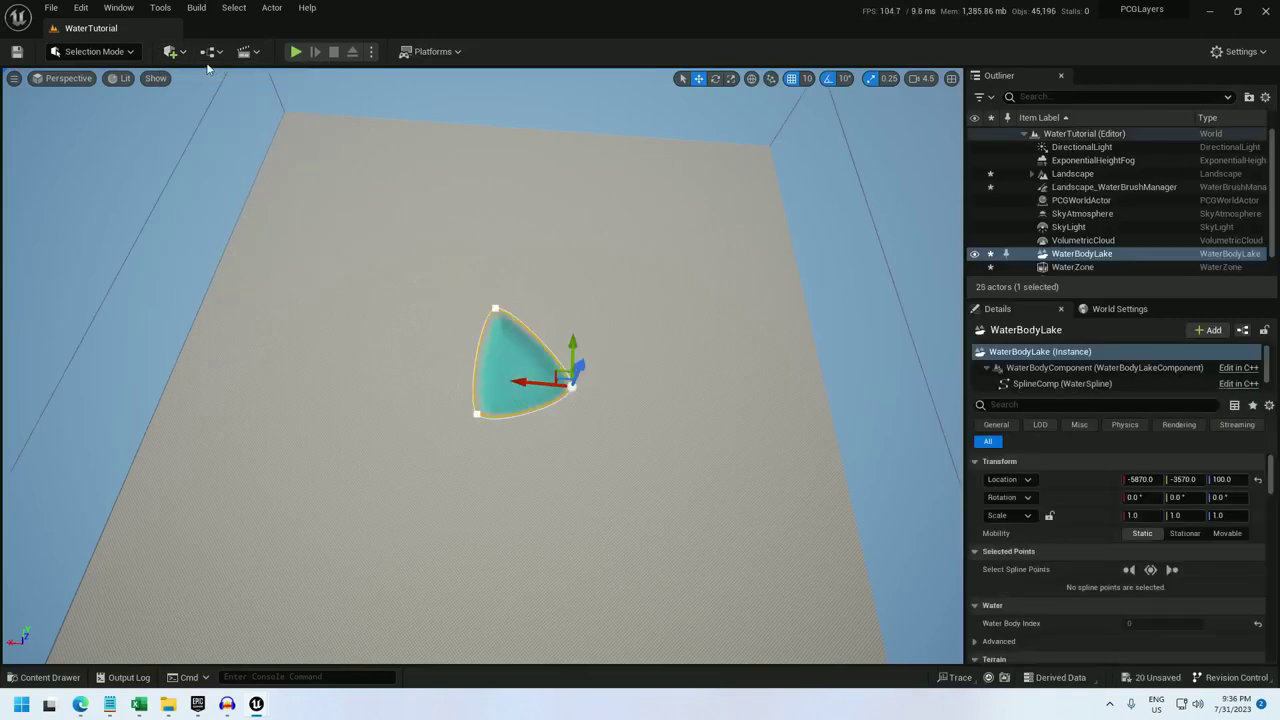
# Step: Place two Water Body River actors so that one meets the lake on each of two opposite sides
pyautogui.click(173, 51)
pyautogui.write('water')
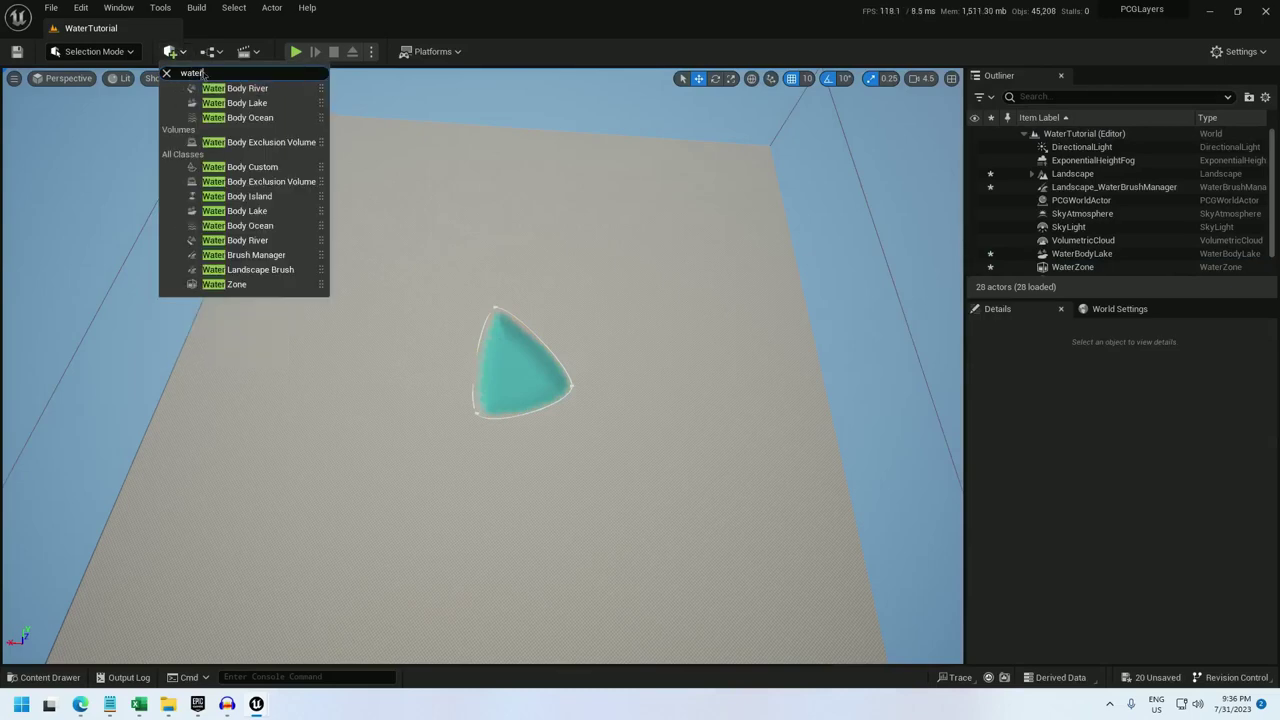
pyautogui.moveTo(320, 88); pyautogui.dragTo(541, 435)
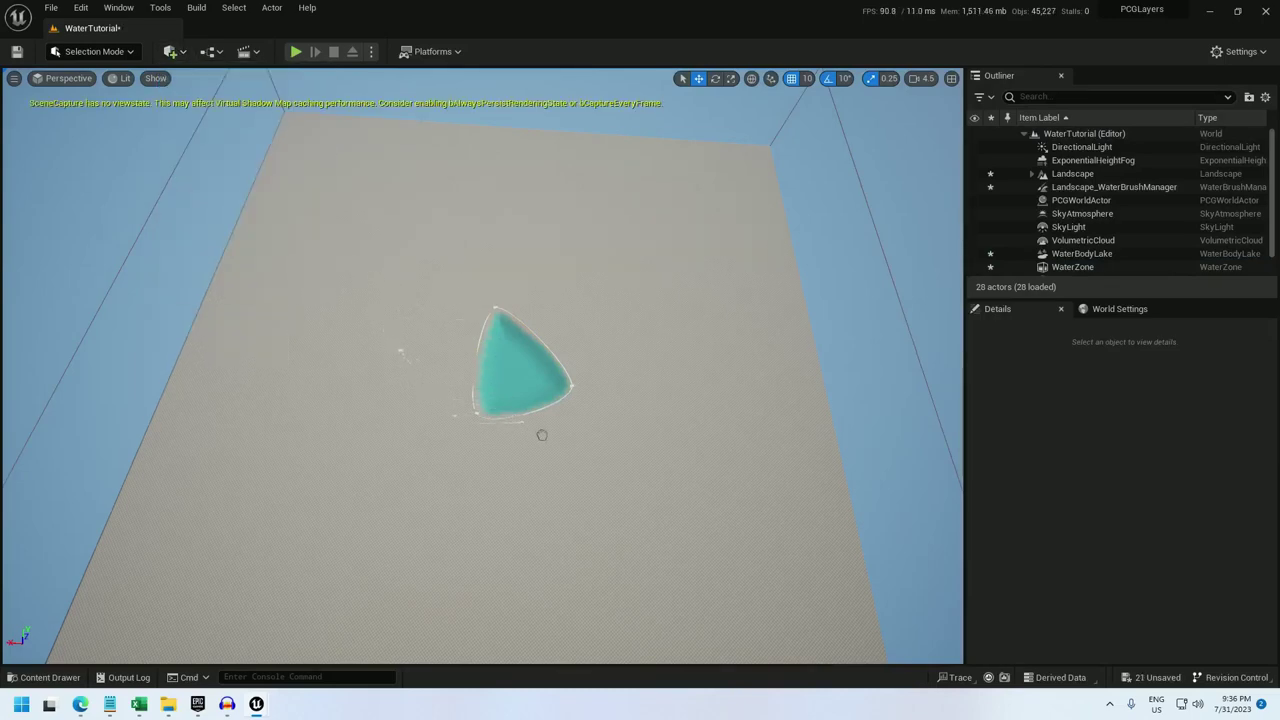
pyautogui.moveTo(660, 485); pyautogui.dragTo(475, 363)
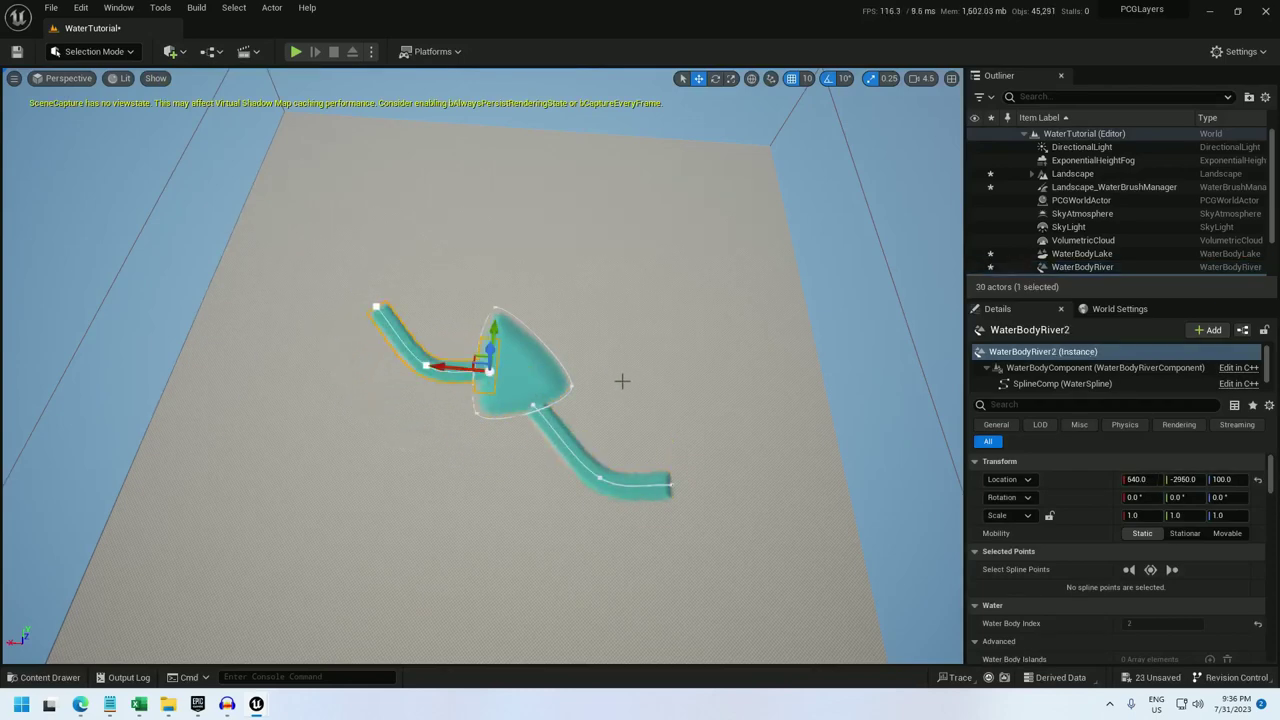
pyautogui.press('w')
pyautogui.moveTo(621, 380); pyautogui.dragTo(750, 340, button='right')
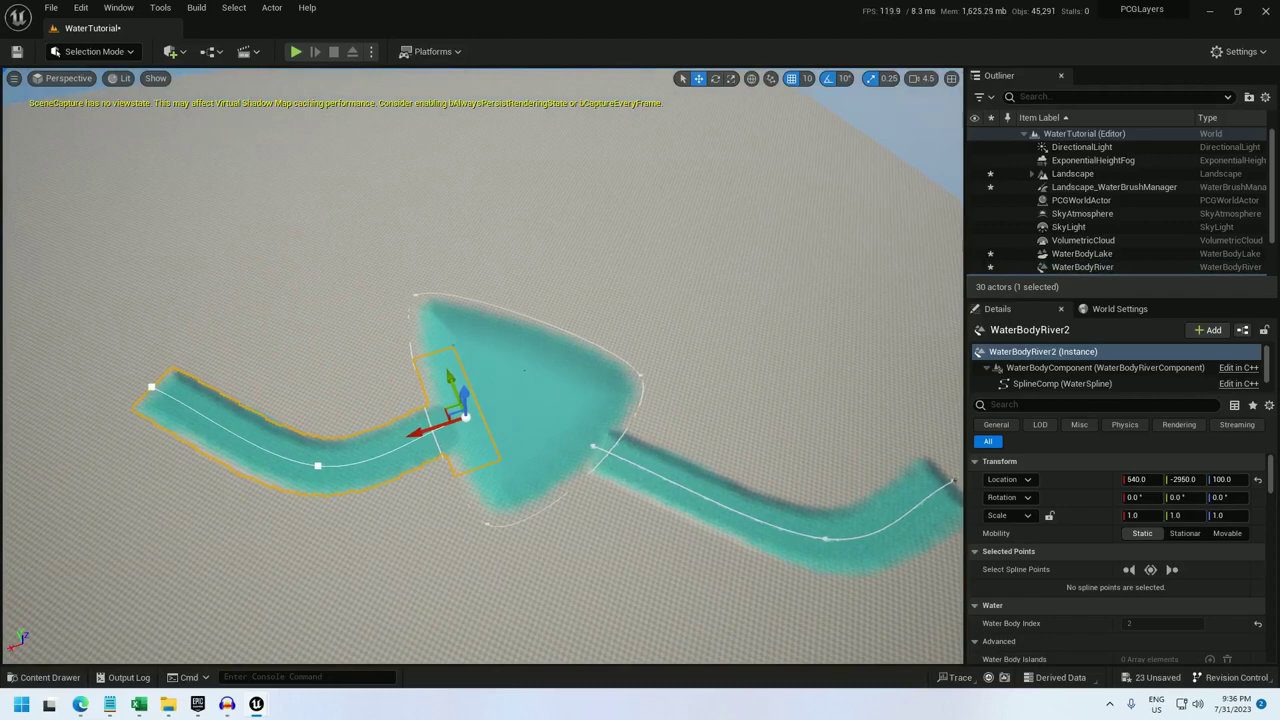
pyautogui.scroll(-6, 622, 382)
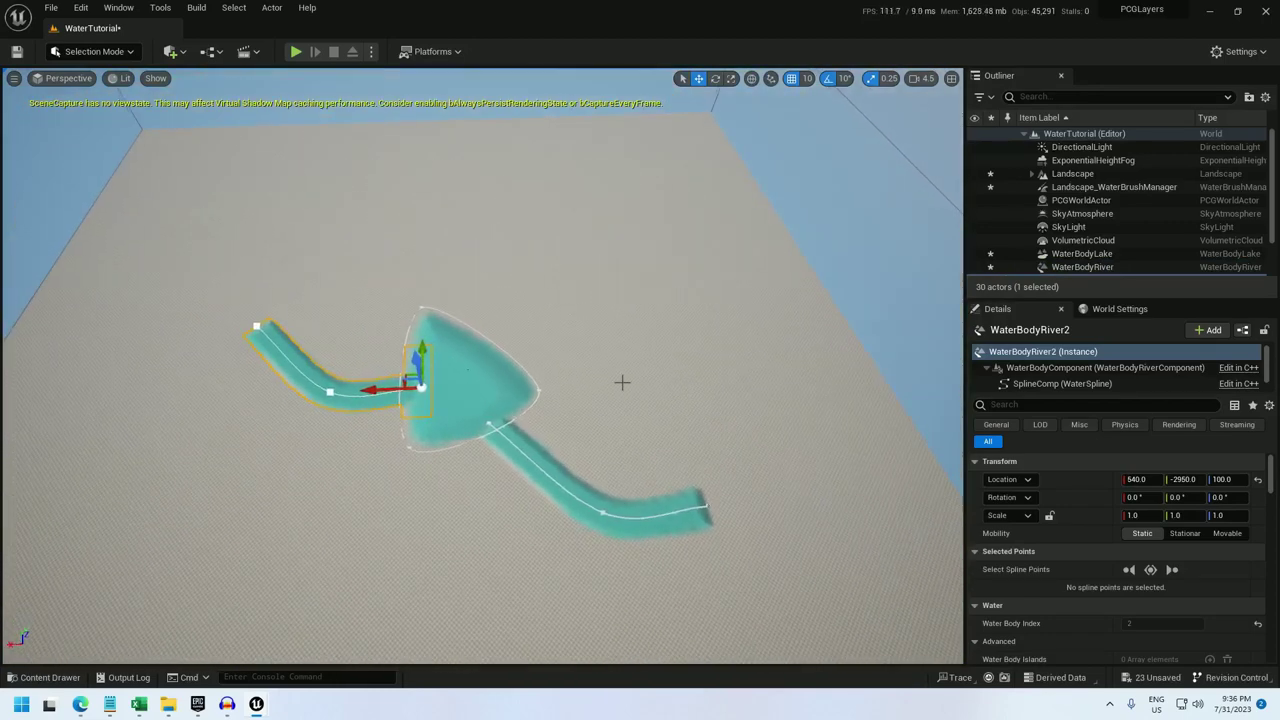
pyautogui.moveTo(561, 324); pyautogui.dragTo(635, 333, button='right')
pyautogui.press('a')
# Step: Create a Blueprint Class with Actor as its parent in the Tutorial folder and name it BP_Water
pyautogui.hotkey('ctrl', 'space')
pyautogui.rightClick(326, 554)
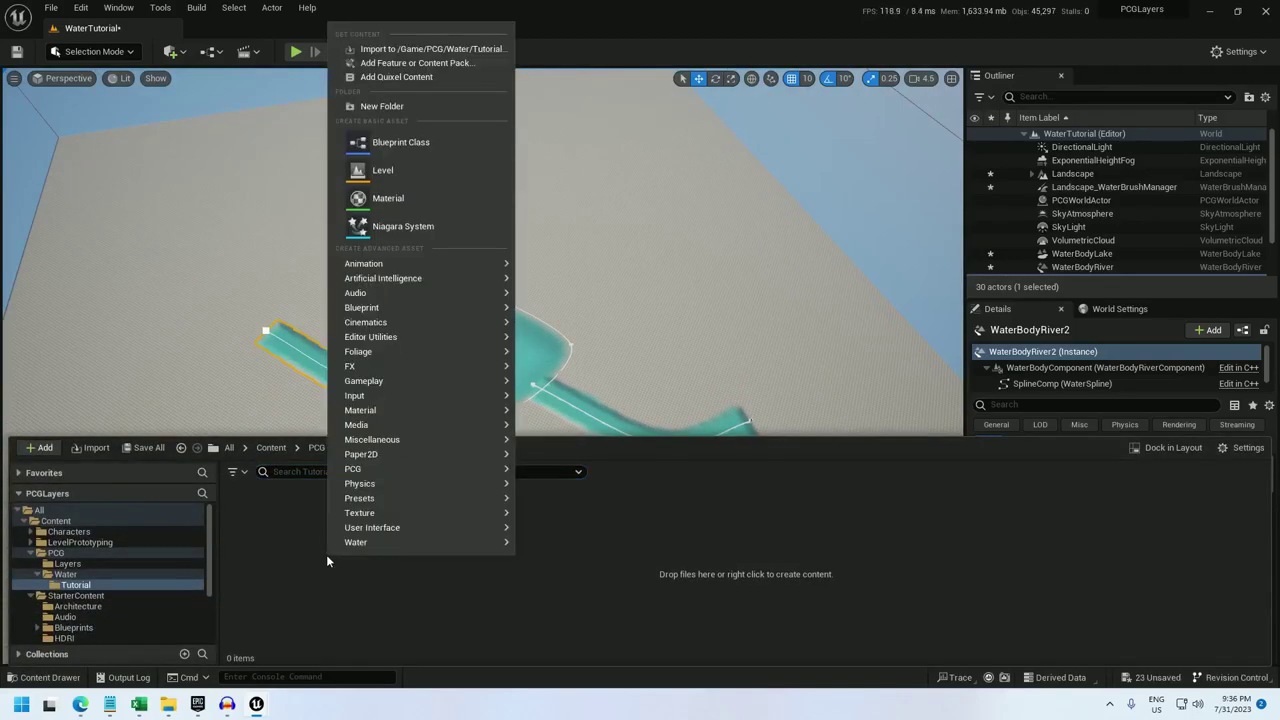
pyautogui.click(371, 148)
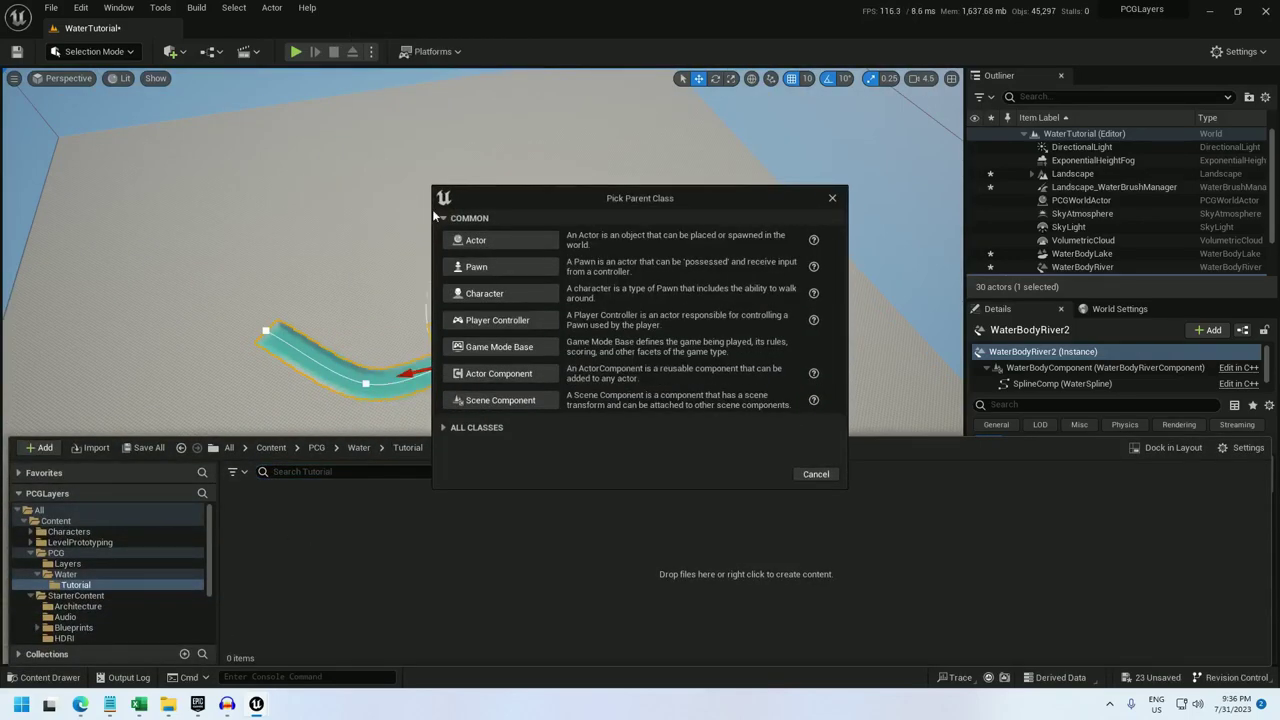
pyautogui.click(460, 237)
pyautogui.write('BP_Wa')
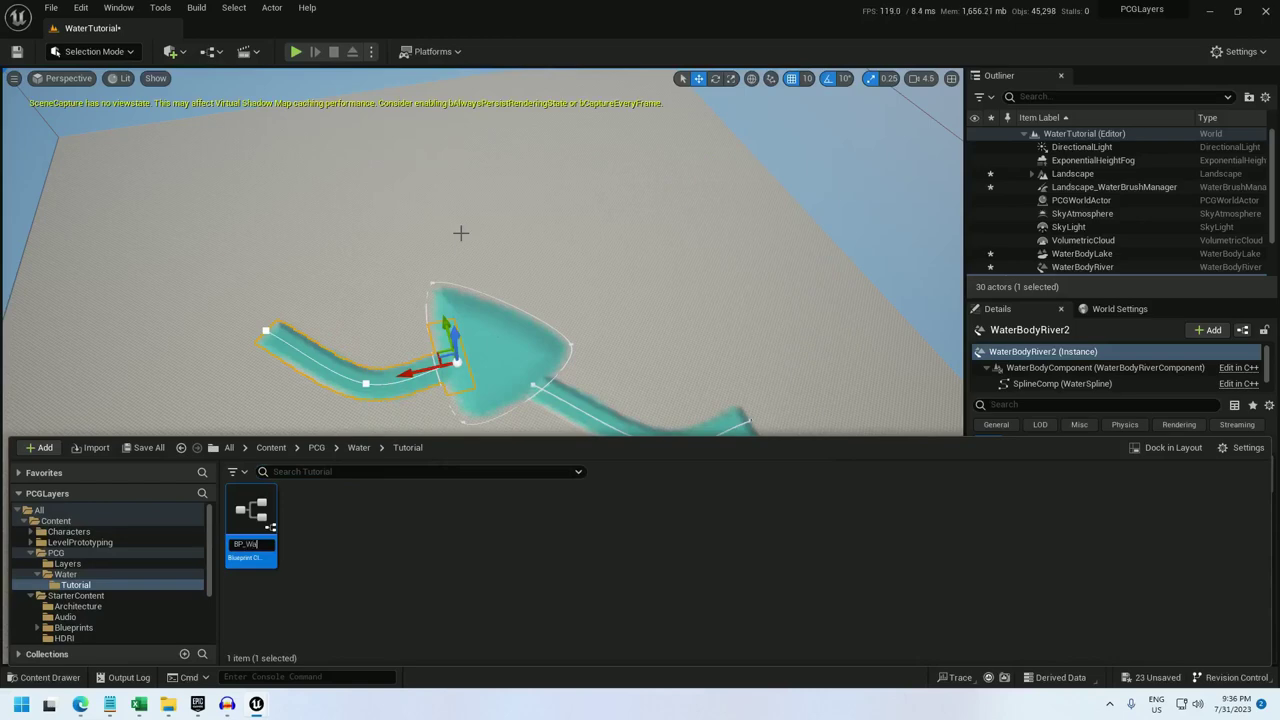
pyautogui.write('ter')
pyautogui.press('Return')
# Step: Create a PCG Graph asset in the Tutorial folder and name it PCG_Water
pyautogui.rightClick(376, 579)
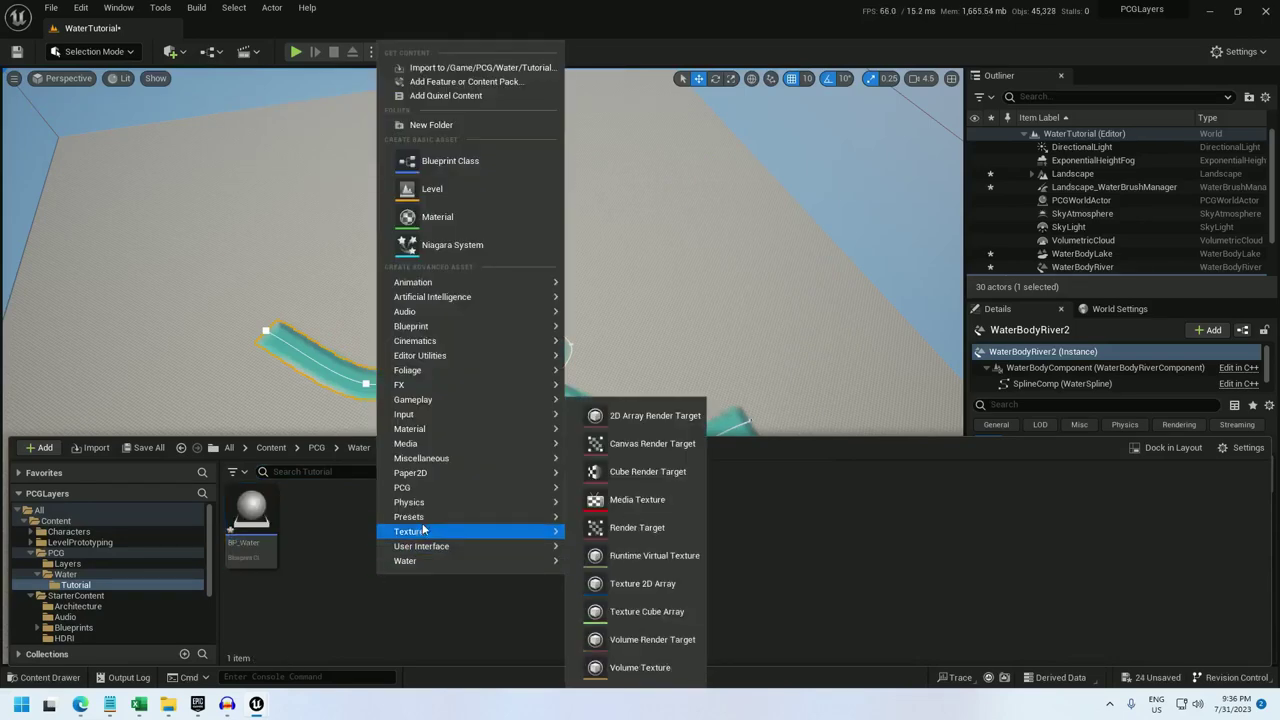
pyautogui.moveTo(429, 486)
pyautogui.click(608, 496)
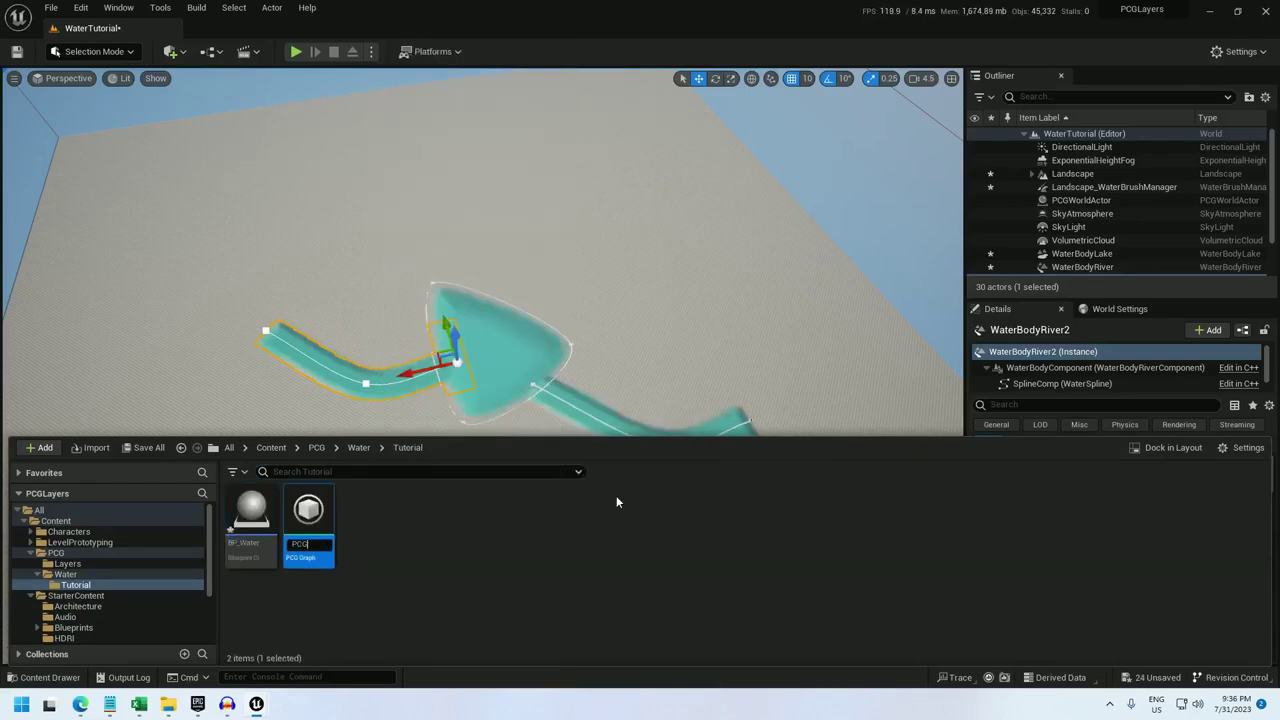
pyautogui.write('PCG_Water')
pyautogui.press('Return')
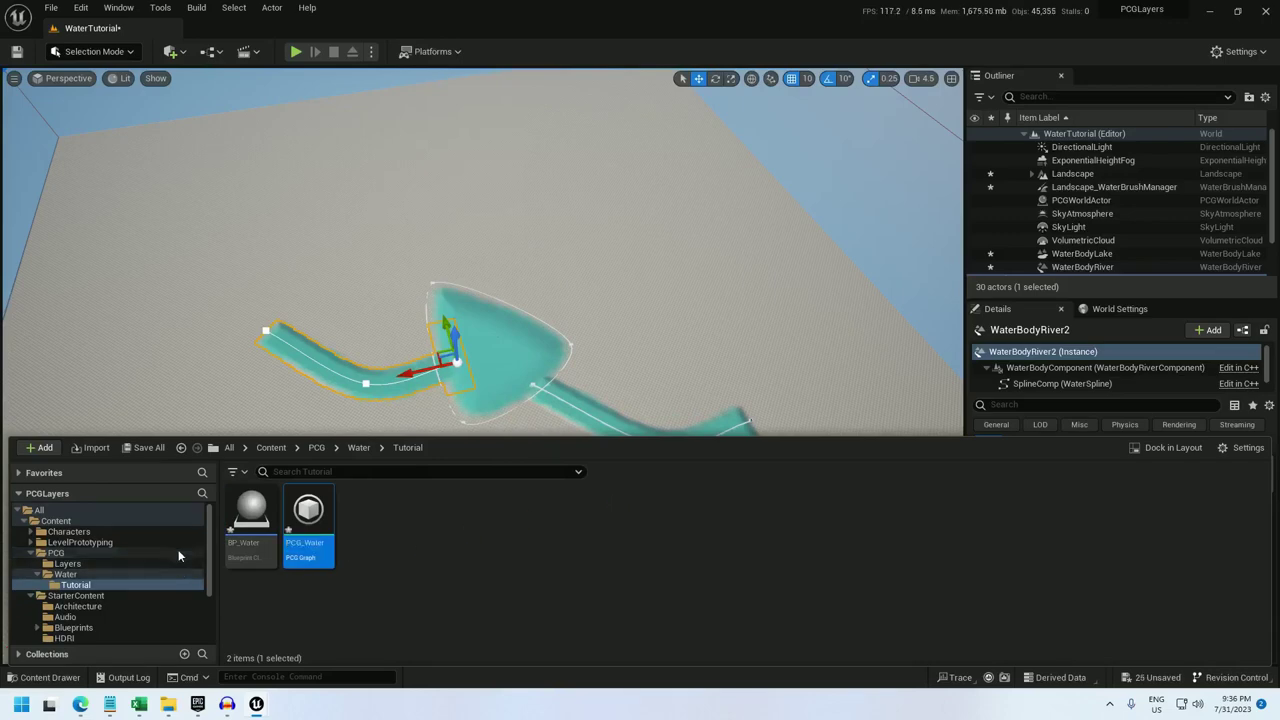
# Step: Open the BP_Water blueprint and add a Spline component to it
pyautogui.click(255, 515)
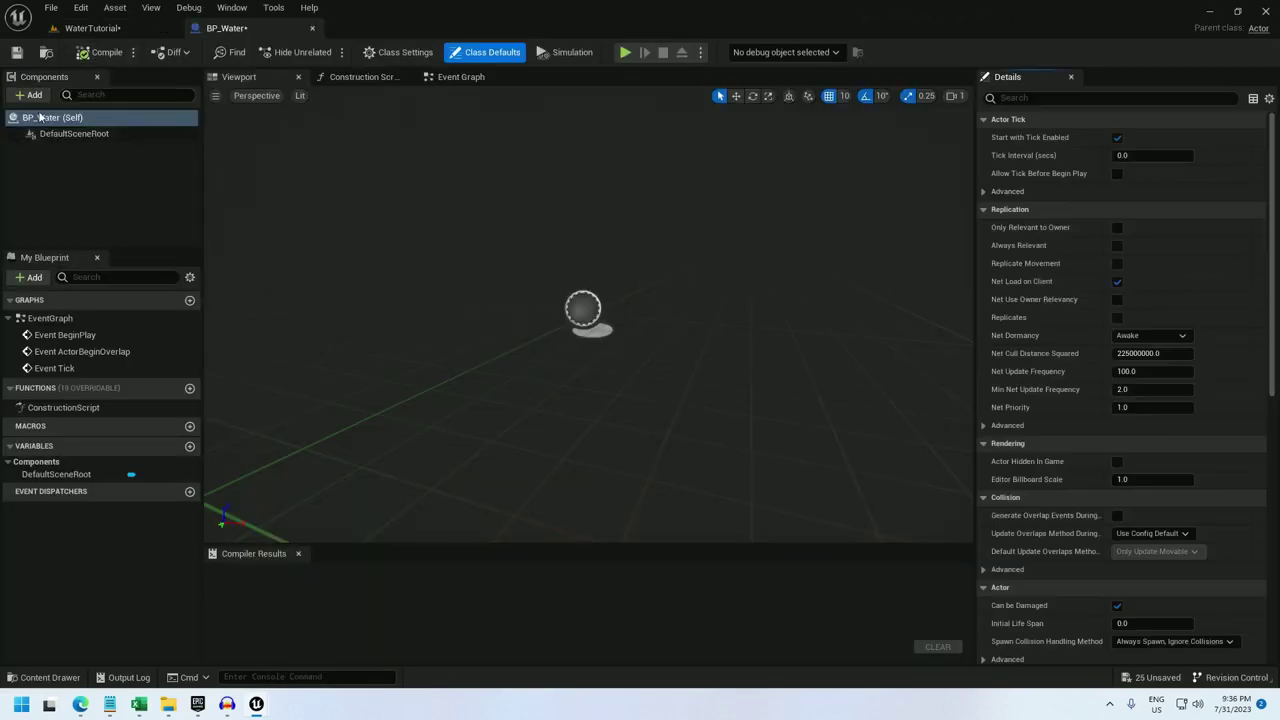
pyautogui.click(28, 94)
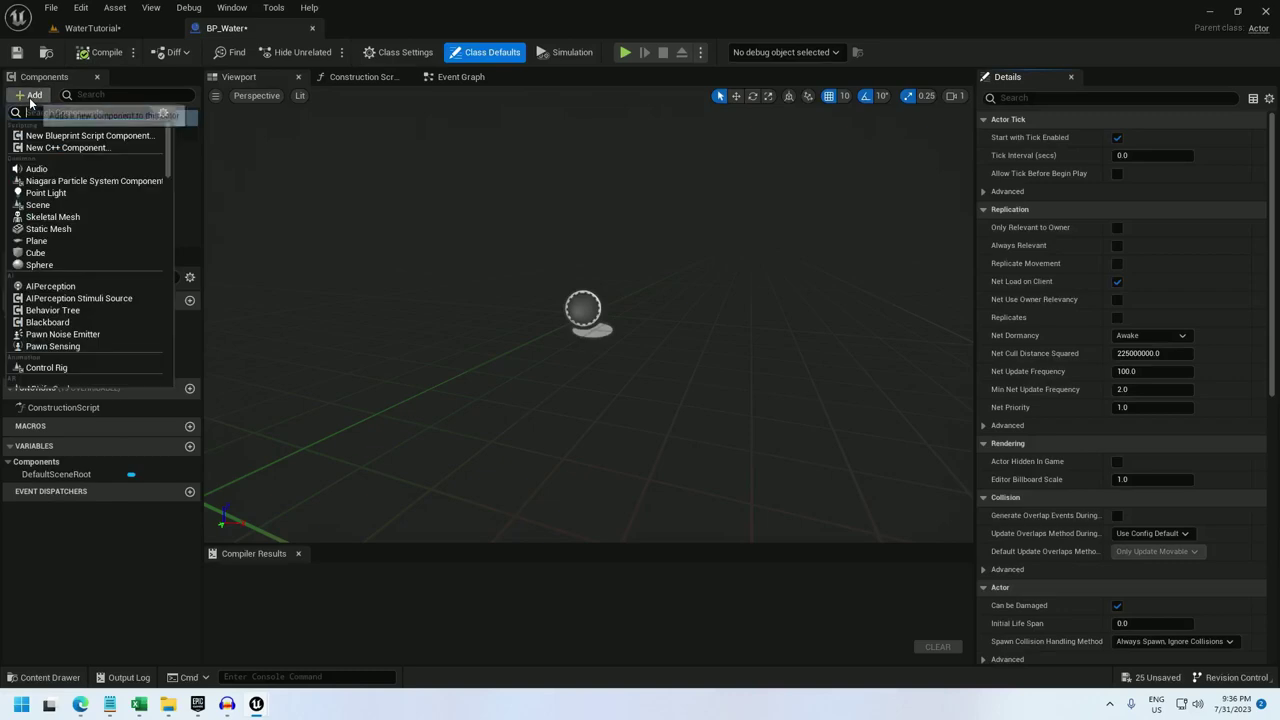
pyautogui.write('spline')
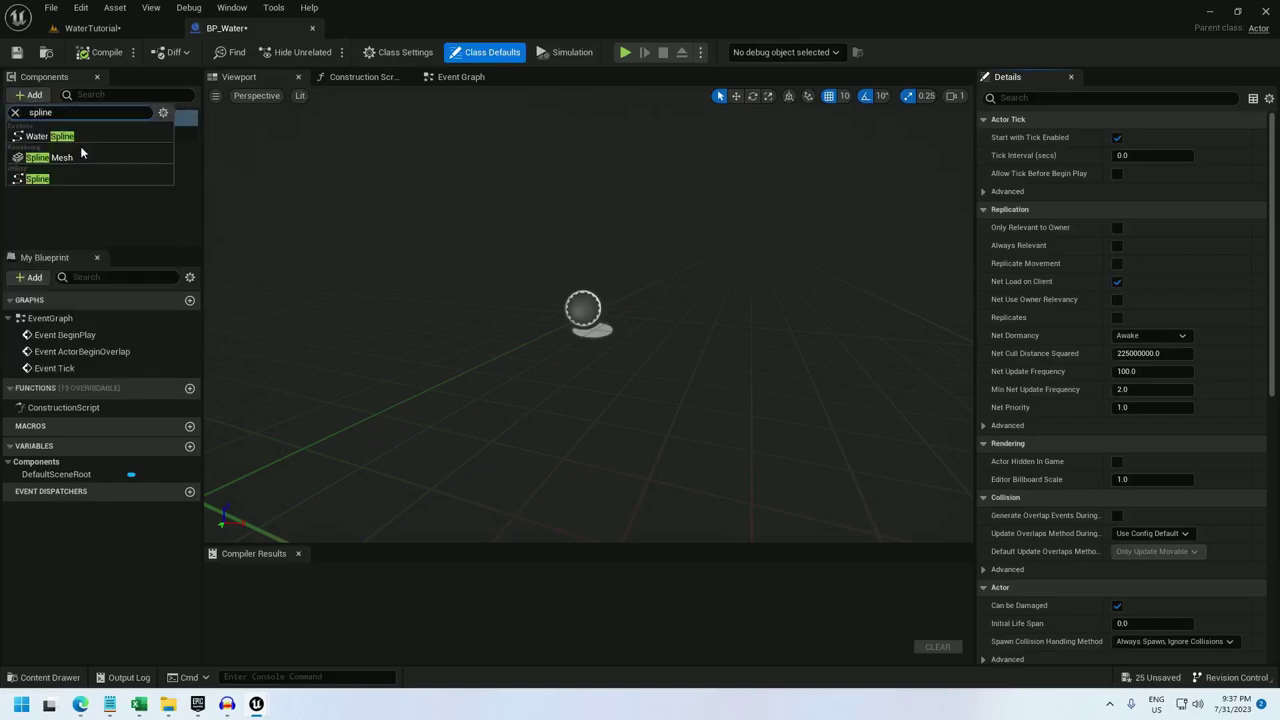
pyautogui.click(80, 177)
# Step: Add a PCG component to BP_Water and set its graph to PCG_Water
pyautogui.click(96, 95)
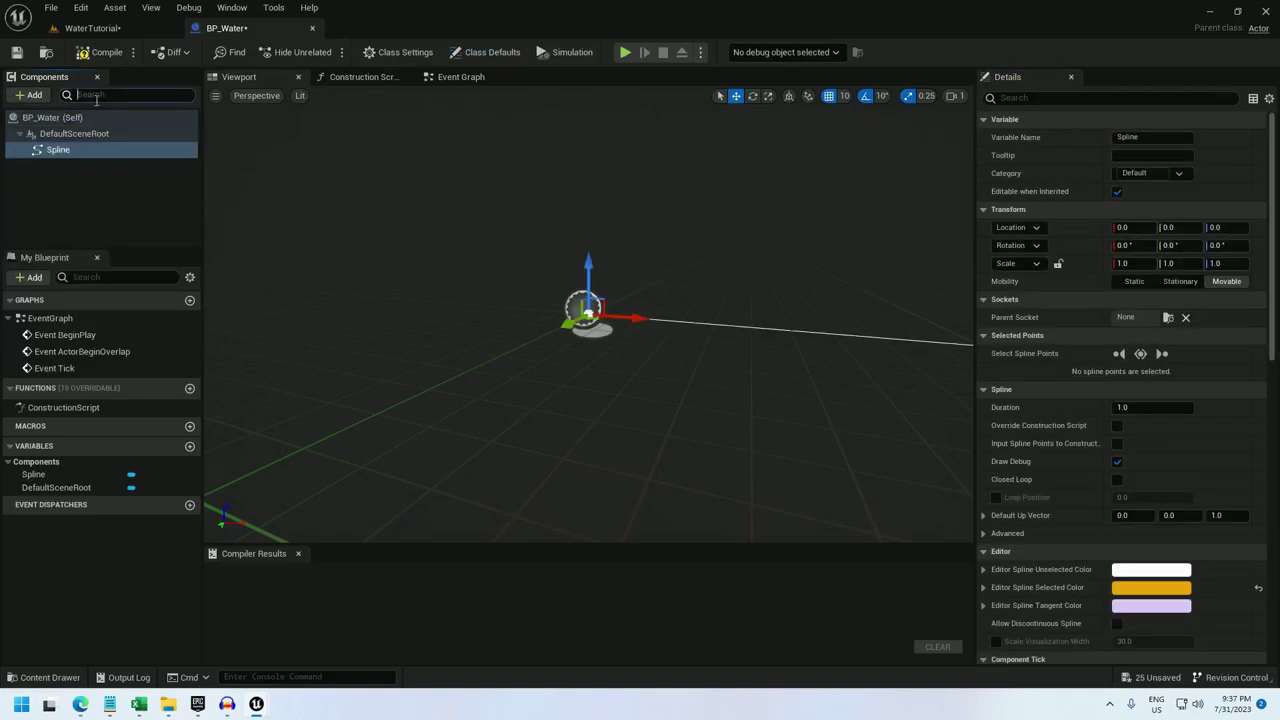
pyautogui.write('pcg')
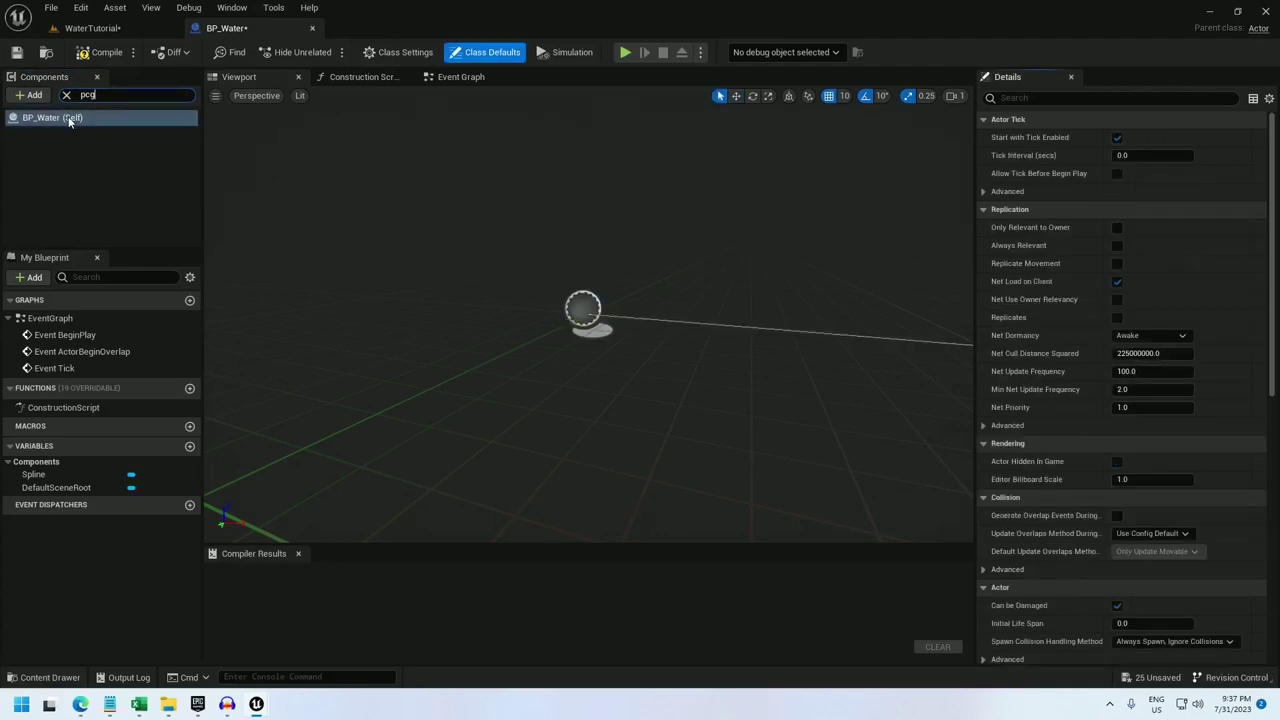
pyautogui.click(29, 96)
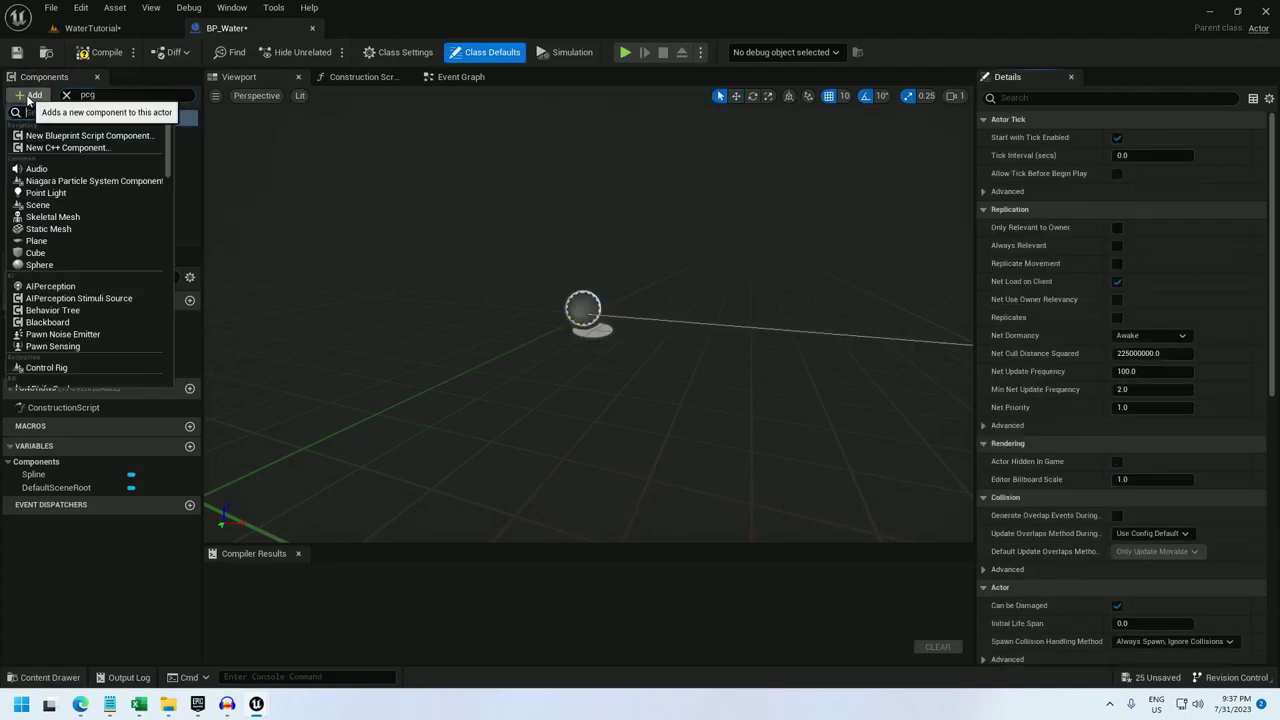
pyautogui.write('pcg')
pyautogui.click(48, 138)
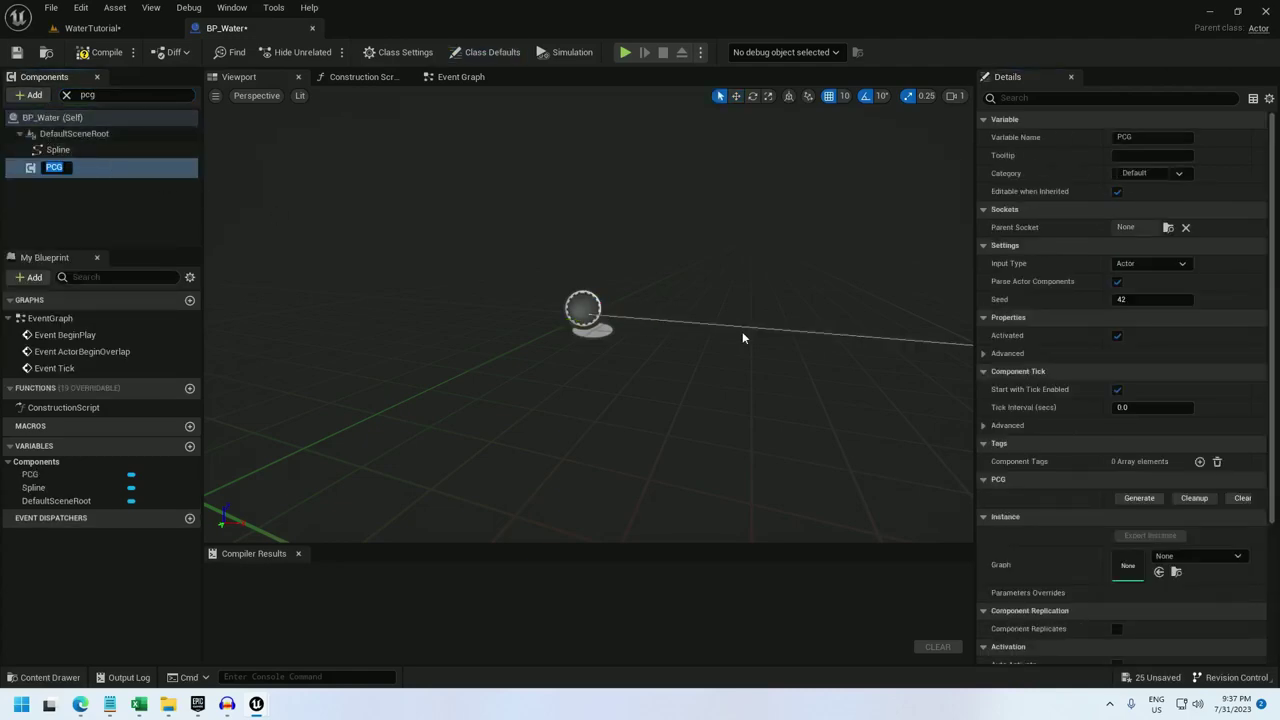
pyautogui.click(1205, 557)
pyautogui.write('water')
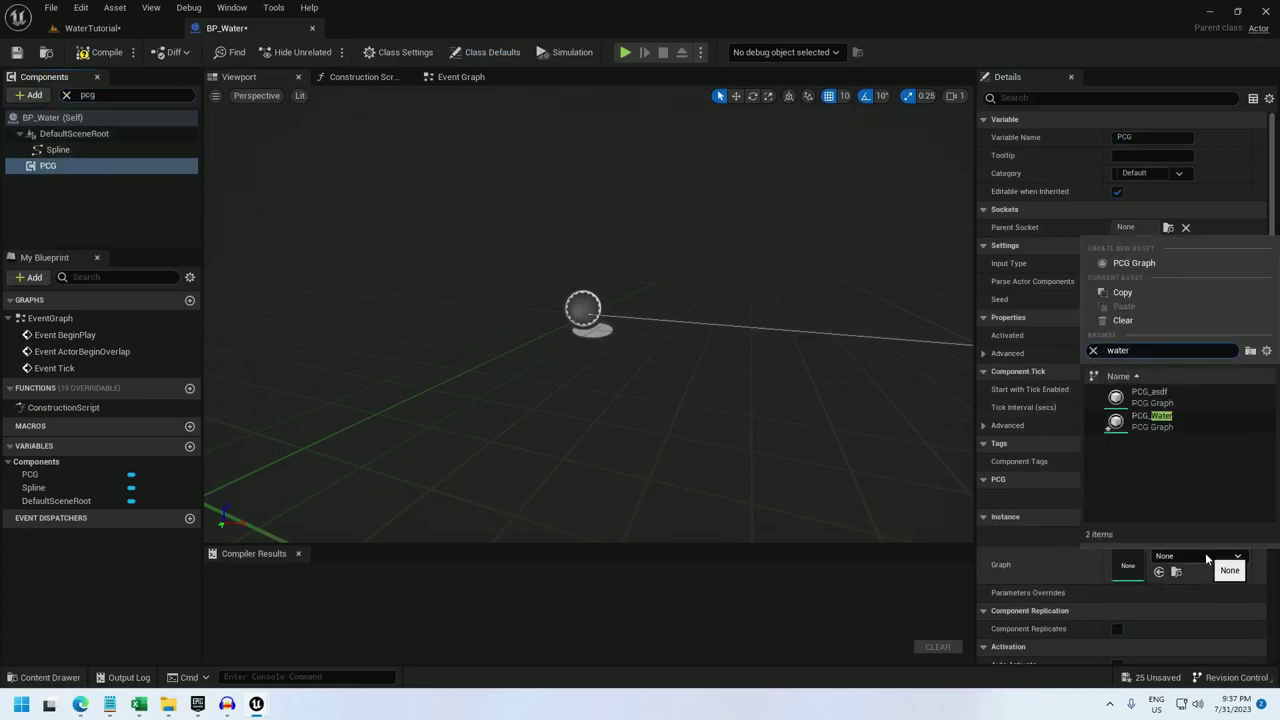
pyautogui.click(1184, 426)
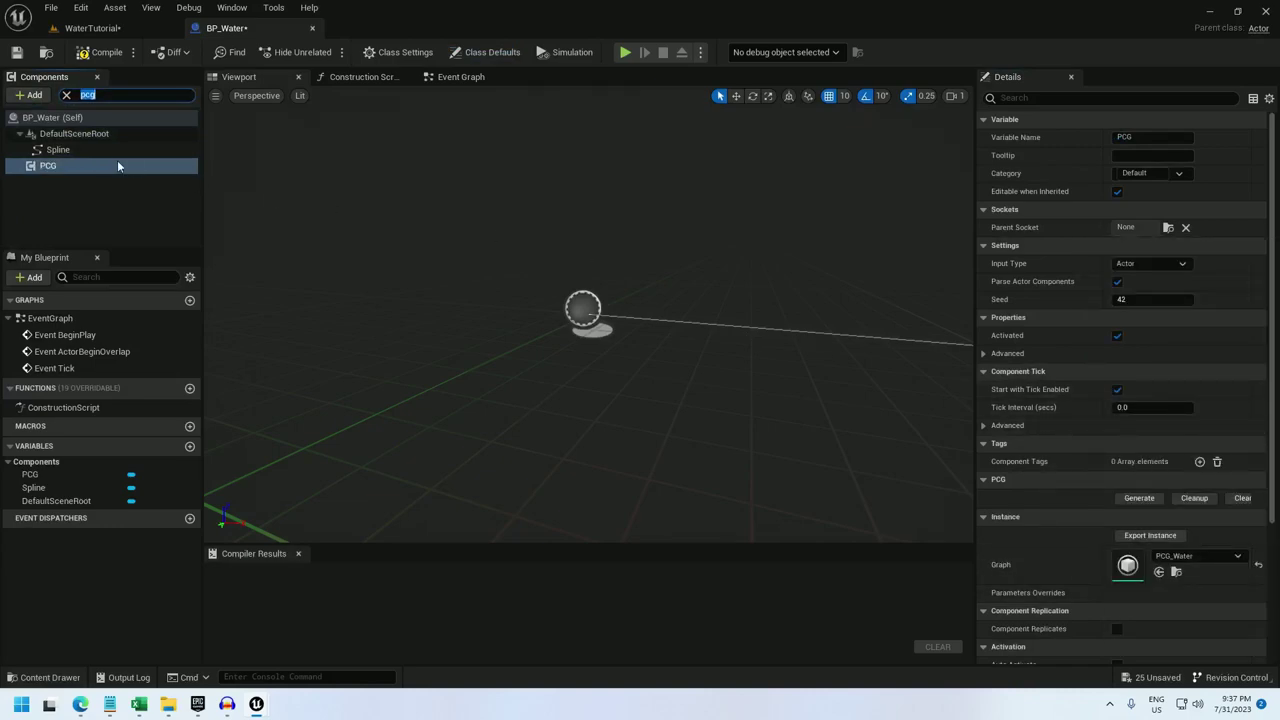
# Step: Extend the Spline component with two duplicated end points, the first at X 580, Y 380, the second bending the curve back
pyautogui.click(92, 151)
pyautogui.moveTo(491, 283); pyautogui.dragTo(540, 310, button='right')
pyautogui.scroll(-6, 491, 283)
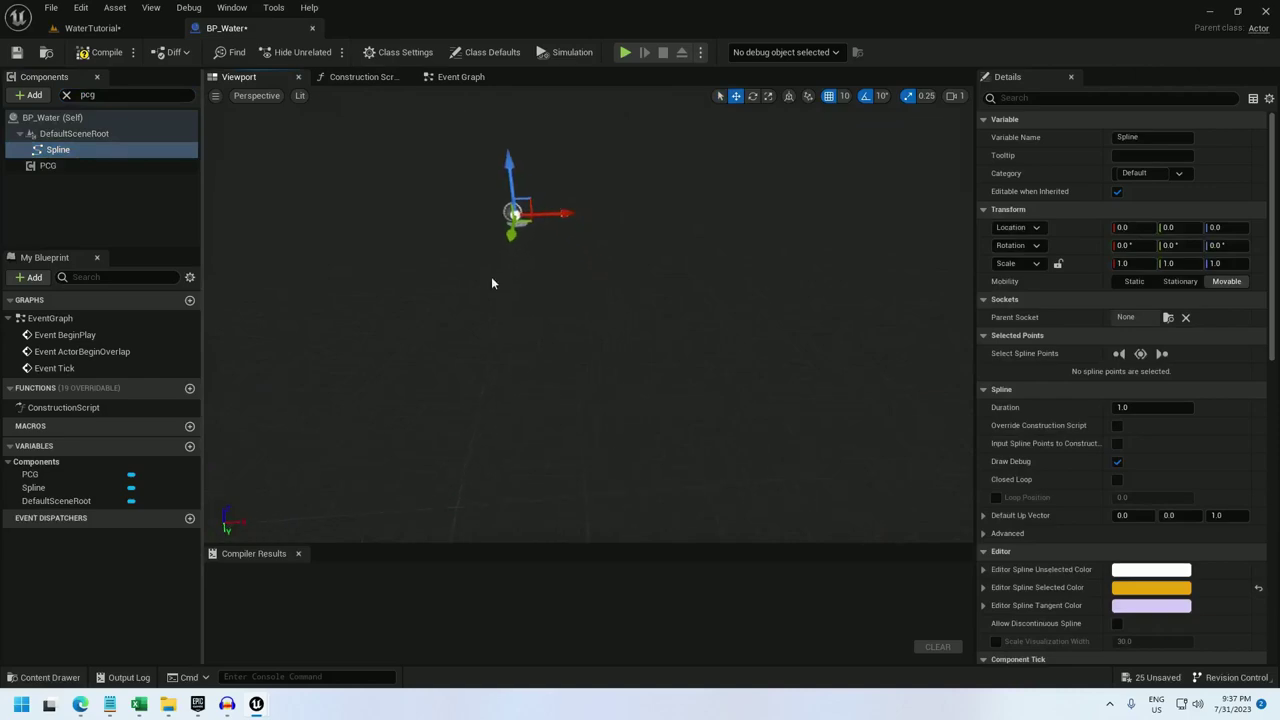
pyautogui.click(569, 226)
pyautogui.keyDown('alt'); pyautogui.moveTo(606, 227); pyautogui.dragTo(836, 376); pyautogui.keyUp('alt')
pyautogui.moveTo(836, 374); pyautogui.dragTo(786, 358, button='right')
pyautogui.scroll(-4, 837, 372)
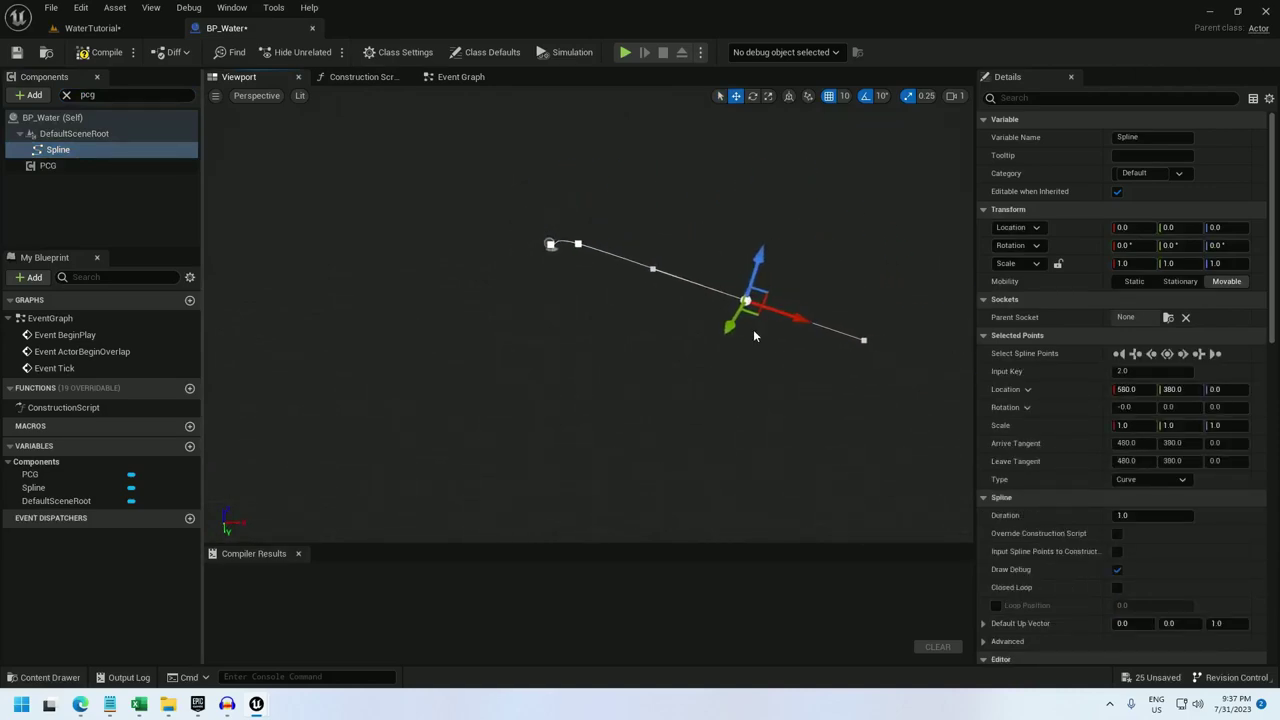
pyautogui.keyDown('alt'); pyautogui.moveTo(742, 316); pyautogui.dragTo(574, 479); pyautogui.keyUp('alt')
# Step: Move the spline's second point to about X 576, Y -97, Z 157 and enable Closed Loop
pyautogui.click(578, 244)
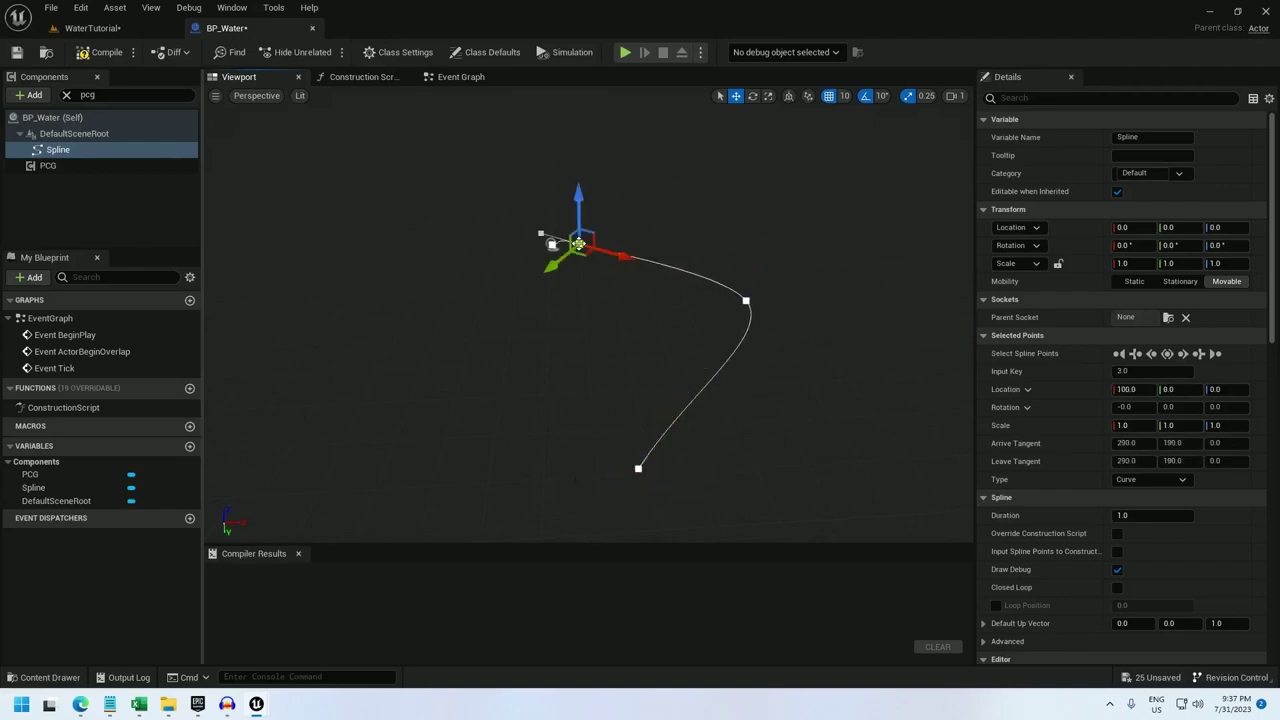
pyautogui.moveTo(581, 252); pyautogui.dragTo(709, 222)
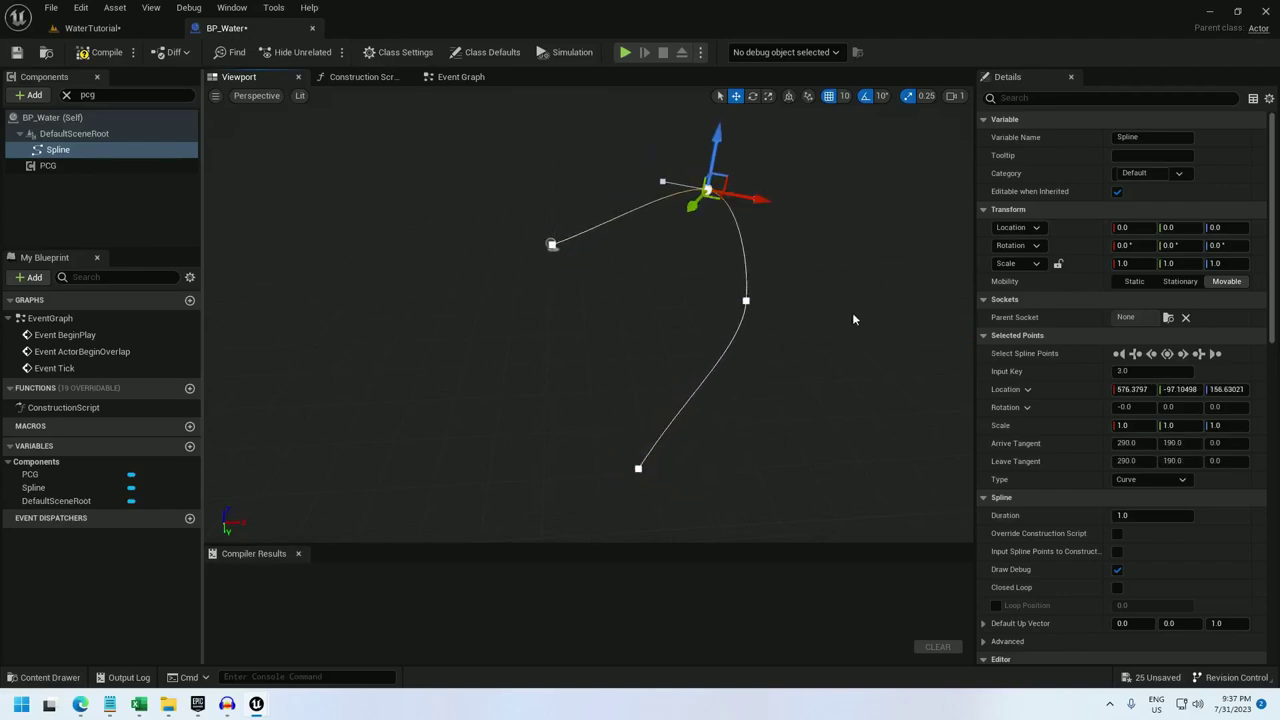
pyautogui.click(1117, 587)
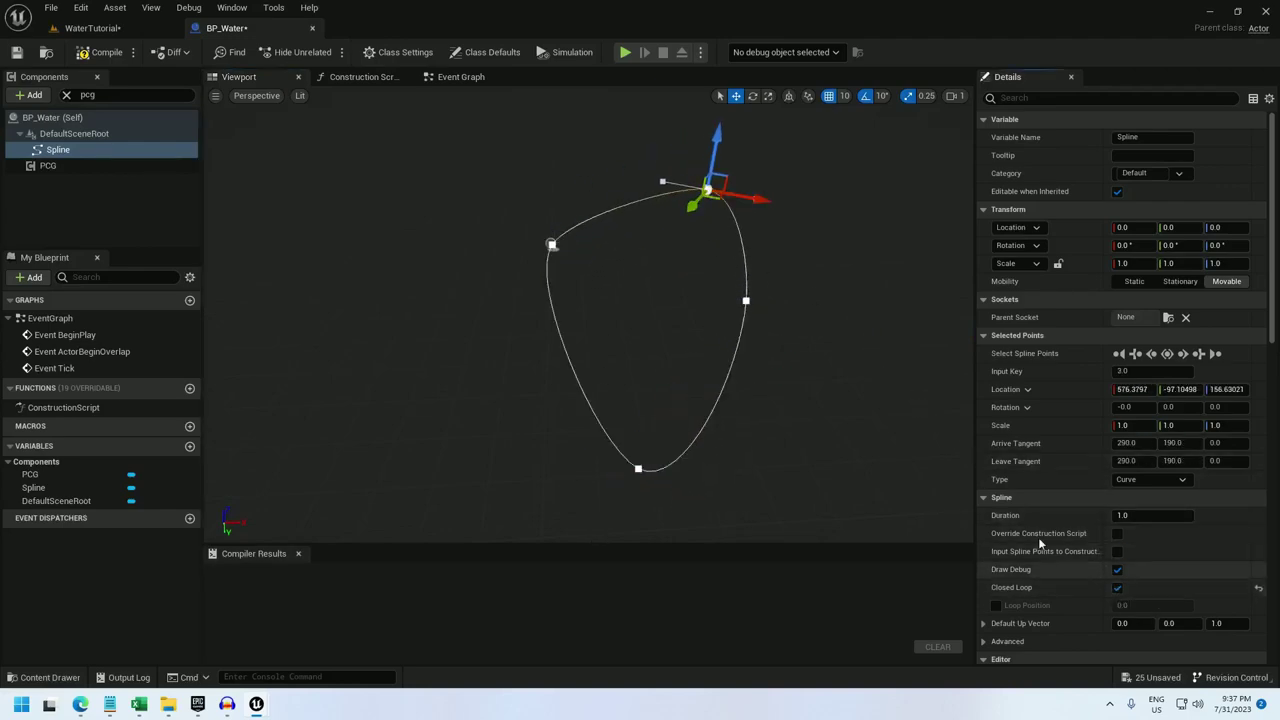
# Step: Compile BP_Water and place an instance of it in the WaterTutorial level at about X 13910, Y 1720, Z 100
pyautogui.click(100, 52)
pyautogui.click(92, 28)
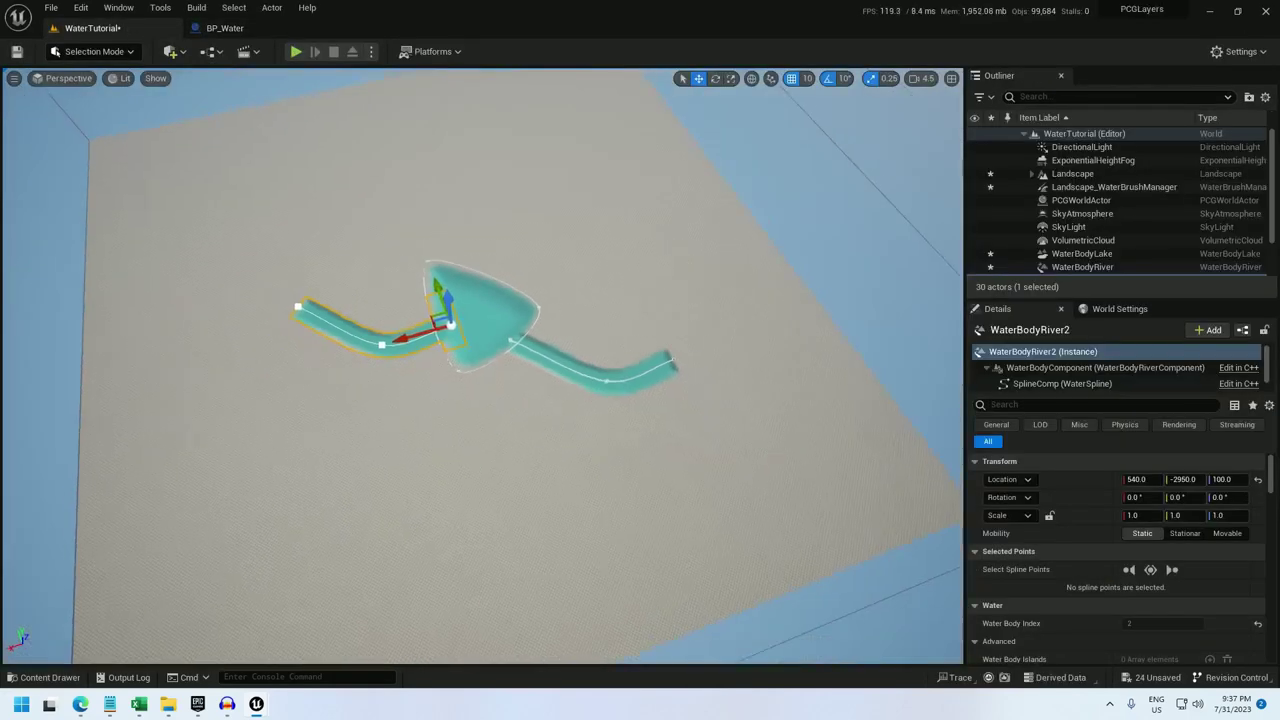
pyautogui.hotkey('ctrl', 'space')
pyautogui.moveTo(243, 522); pyautogui.dragTo(286, 381)
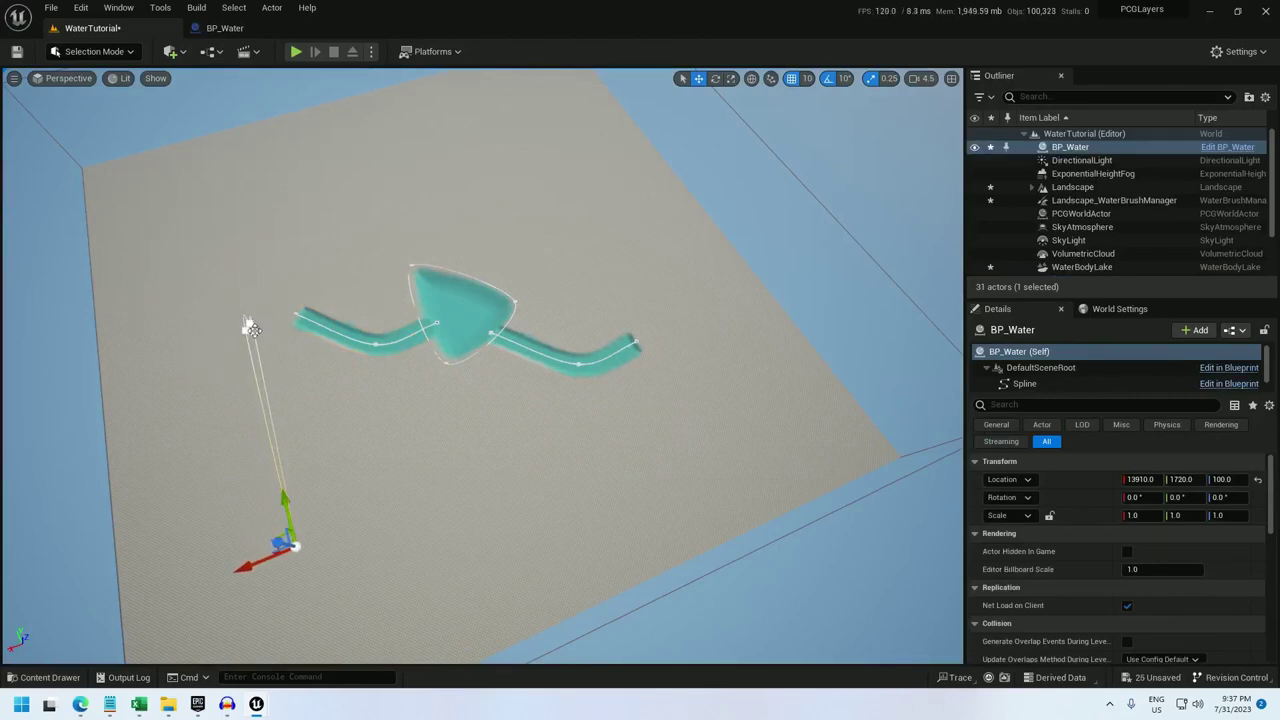
# Step: Spread the placed BP_Water spline's points across the landscape to form a wide loop around the lake and both rivers
pyautogui.click(251, 330)
pyautogui.keyDown('alt'); pyautogui.moveTo(202, 336); pyautogui.dragTo(436, 264); pyautogui.keyUp('alt')
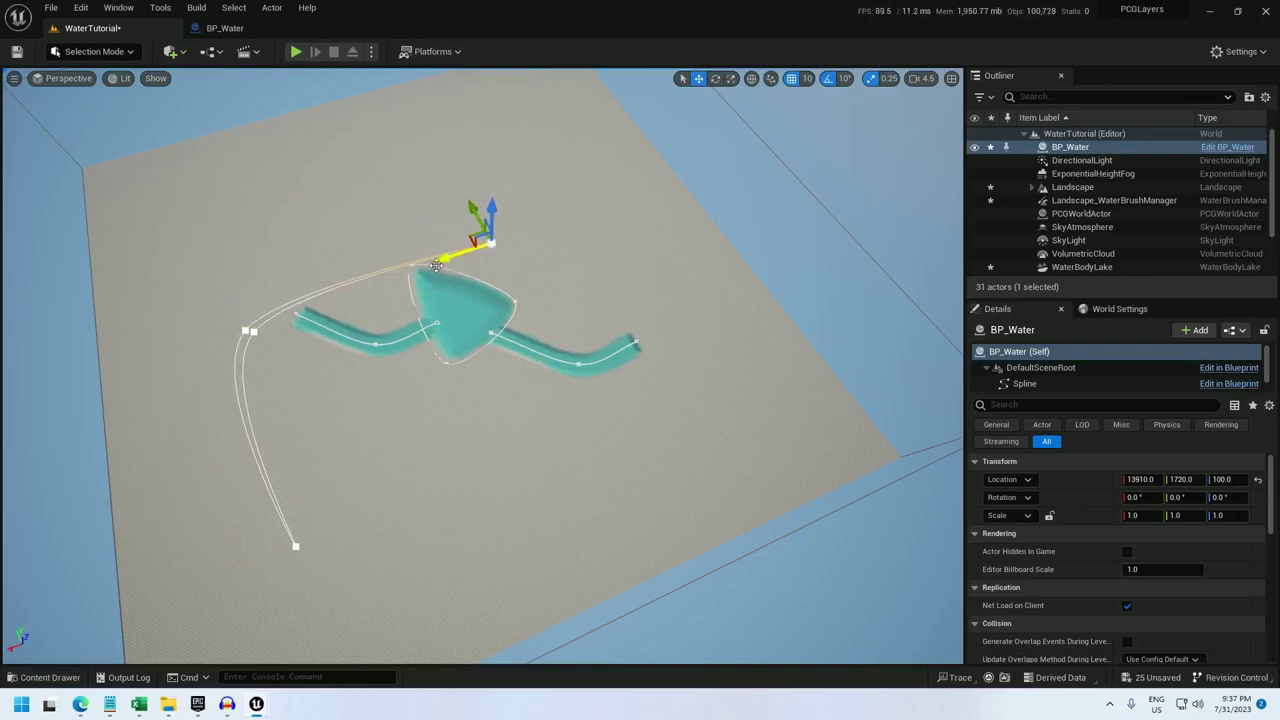
pyautogui.click(235, 334)
pyautogui.keyDown('alt'); pyautogui.moveTo(250, 332); pyautogui.dragTo(660, 330); pyautogui.keyUp('alt')
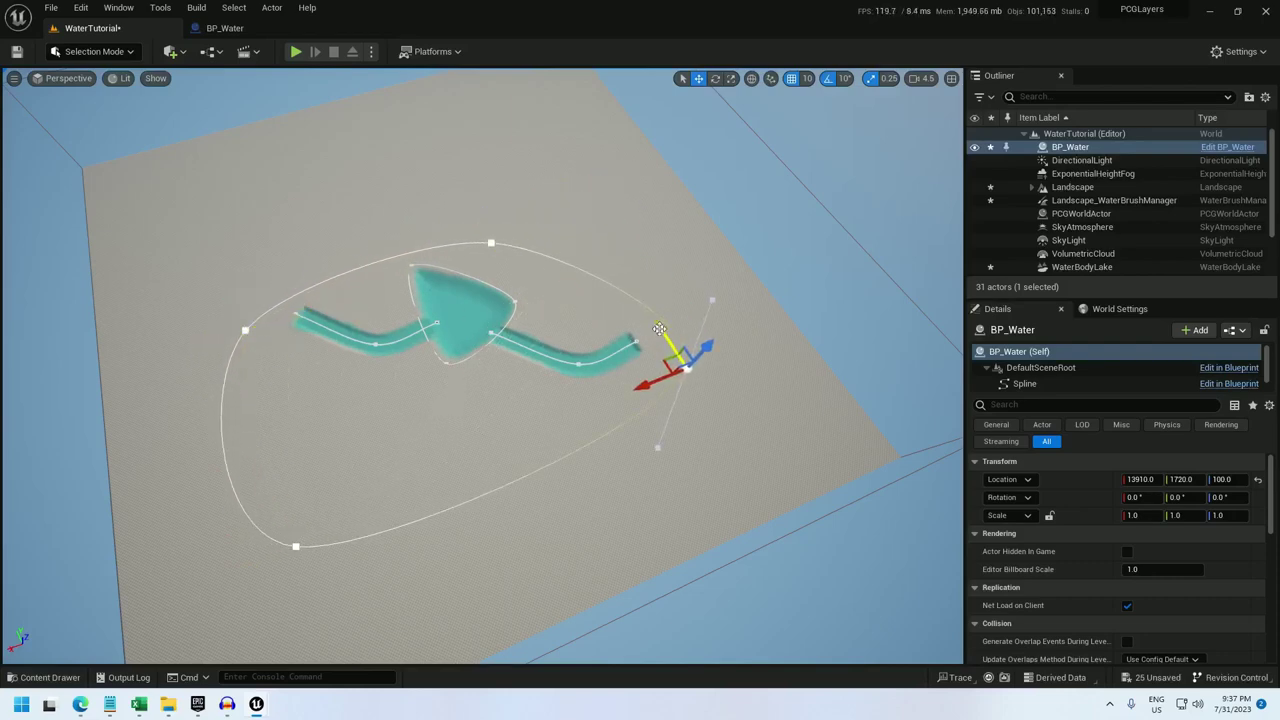
# Step: Refine the BP_Water loop by moving the point beyond the lake outward and the origin-side point in closer to the rivers
pyautogui.click(492, 241)
pyautogui.moveTo(474, 238); pyautogui.dragTo(491, 185)
pyautogui.moveTo(435, 457); pyautogui.dragTo(373, 474, button='right')
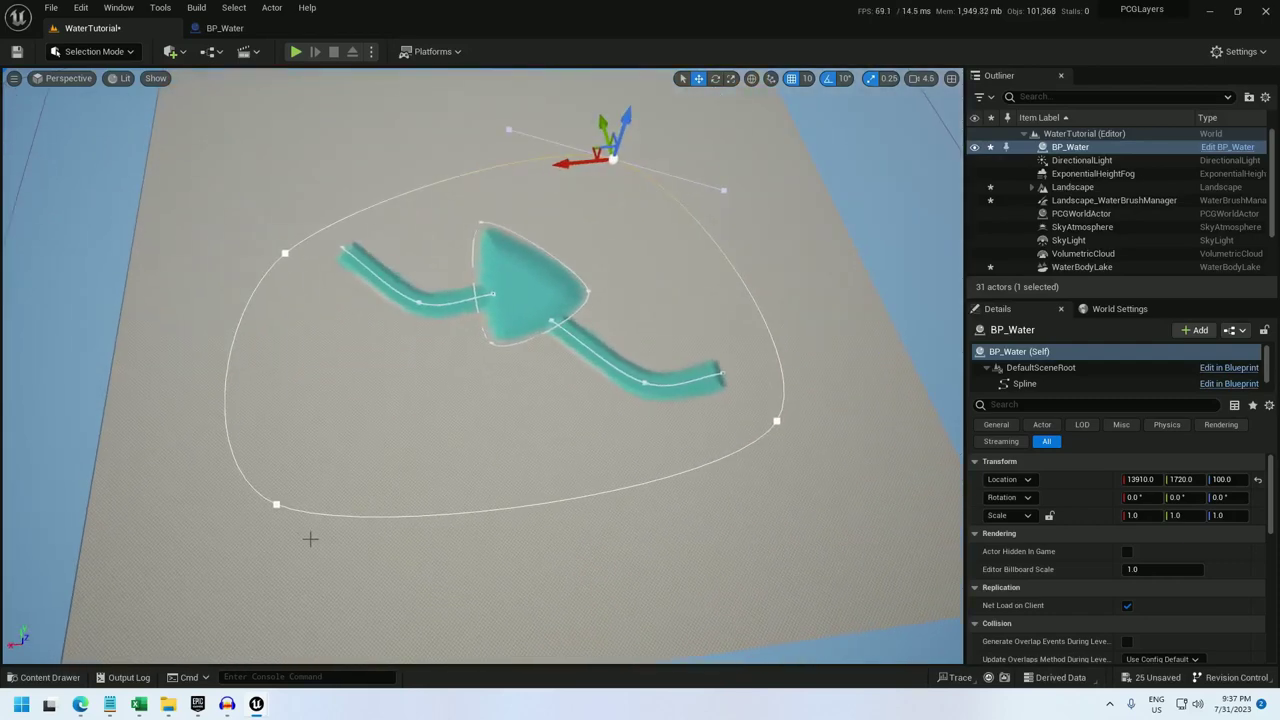
pyautogui.moveTo(274, 503); pyautogui.dragTo(470, 380)
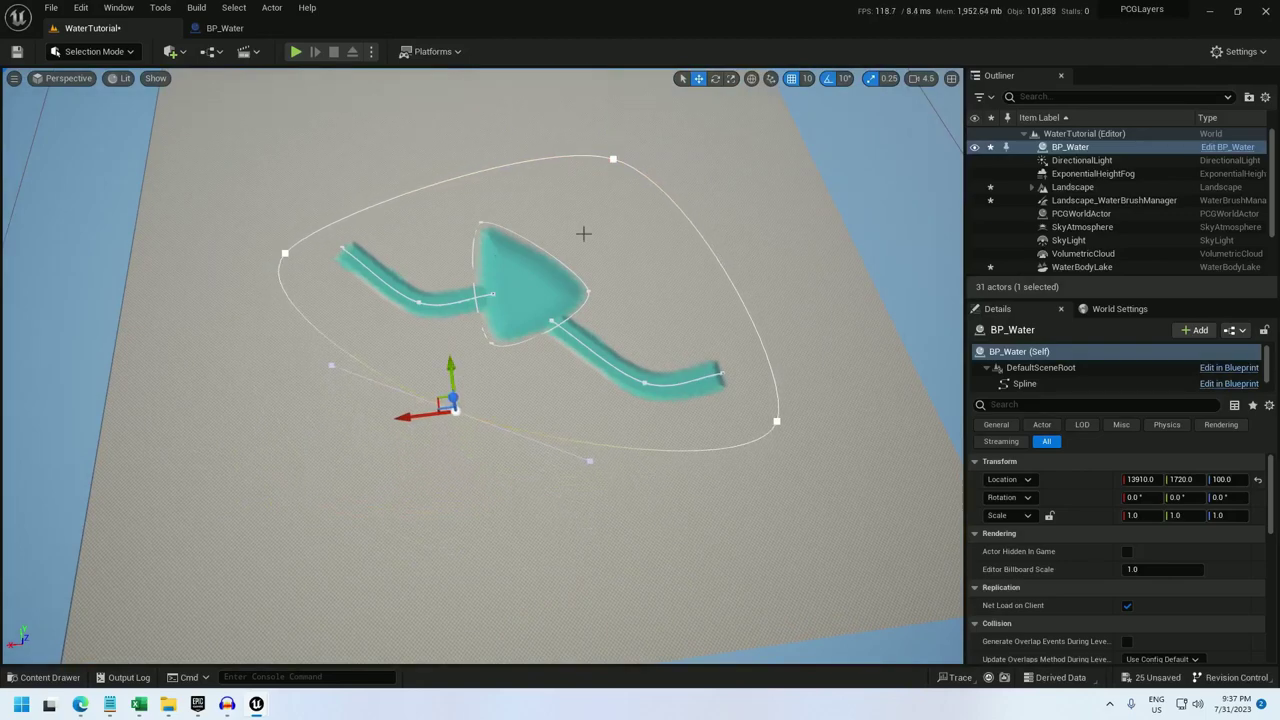
pyautogui.press('d')
pyautogui.moveTo(620, 234); pyautogui.dragTo(575, 237, button='right')
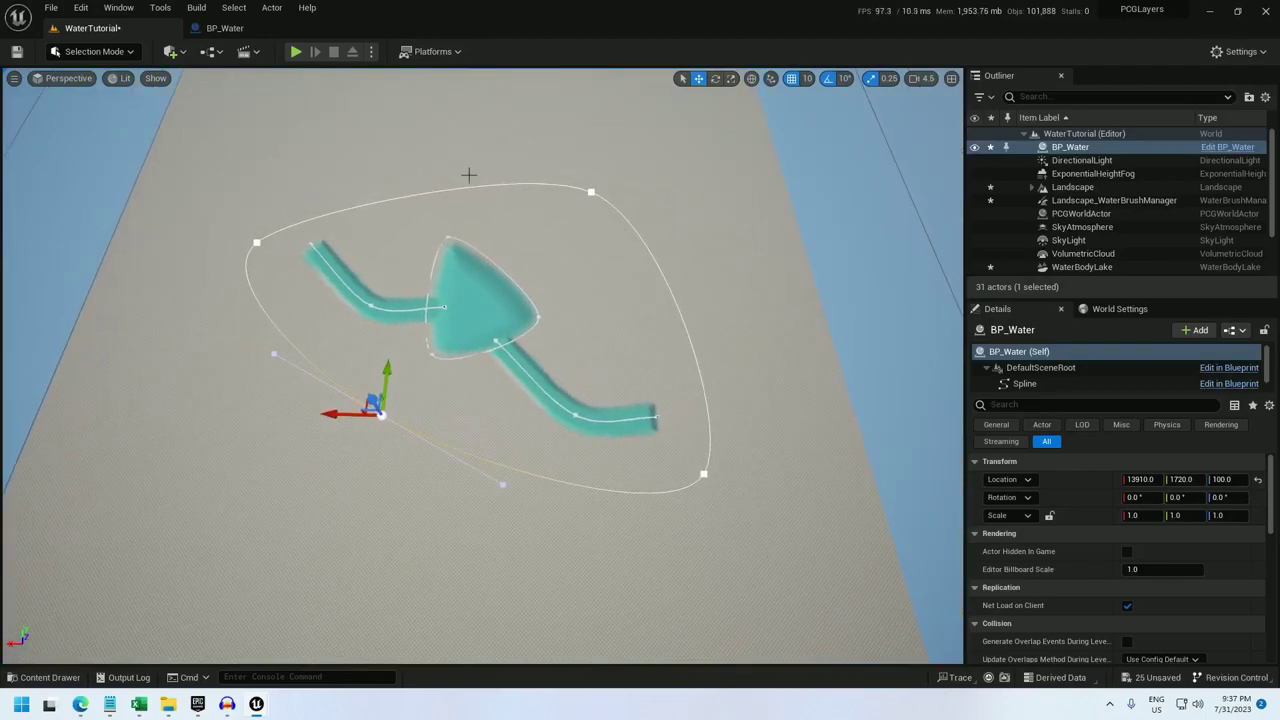
# Step: Close the BP_Water blueprint, open the PCG_Water graph and add a Get Spline Data node to it
pyautogui.click(236, 31)
pyautogui.click(312, 28)
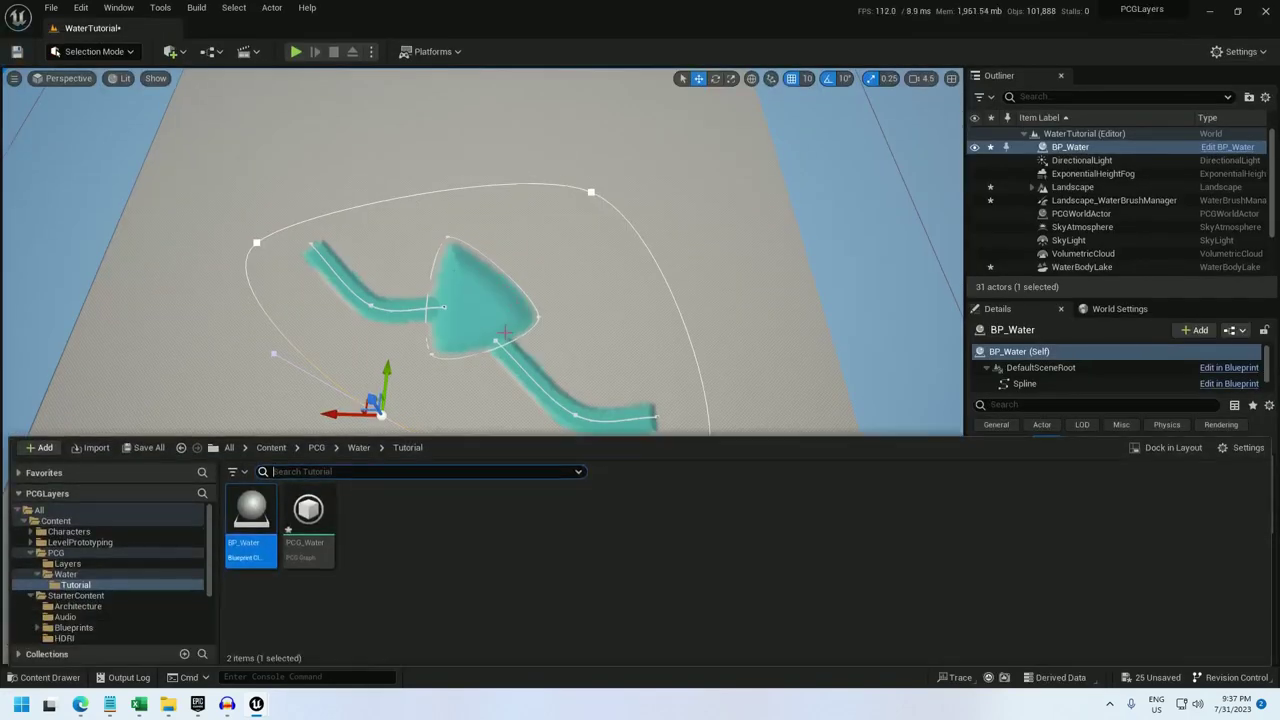
pyautogui.doubleClick(305, 515)
pyautogui.scroll(-2, 208, 198)
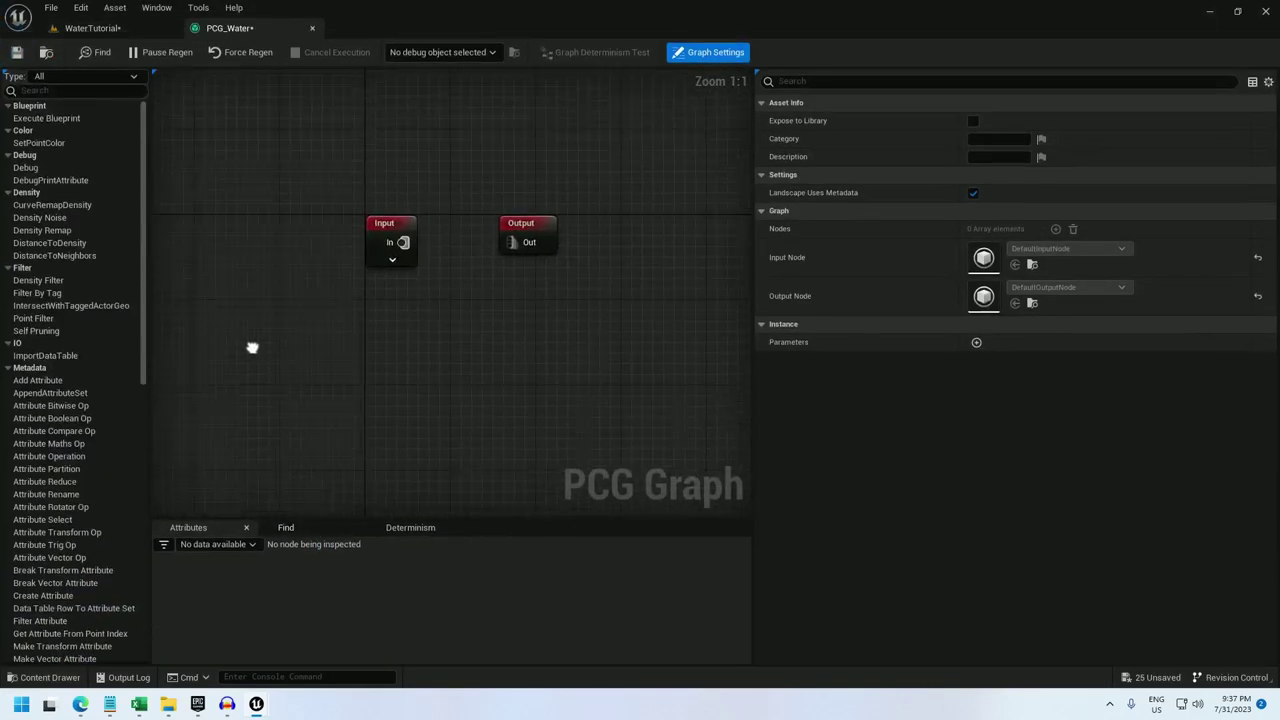
pyautogui.moveTo(251, 346); pyautogui.dragTo(413, 305, button='right')
pyautogui.rightClick(303, 297)
pyautogui.write('get spline')
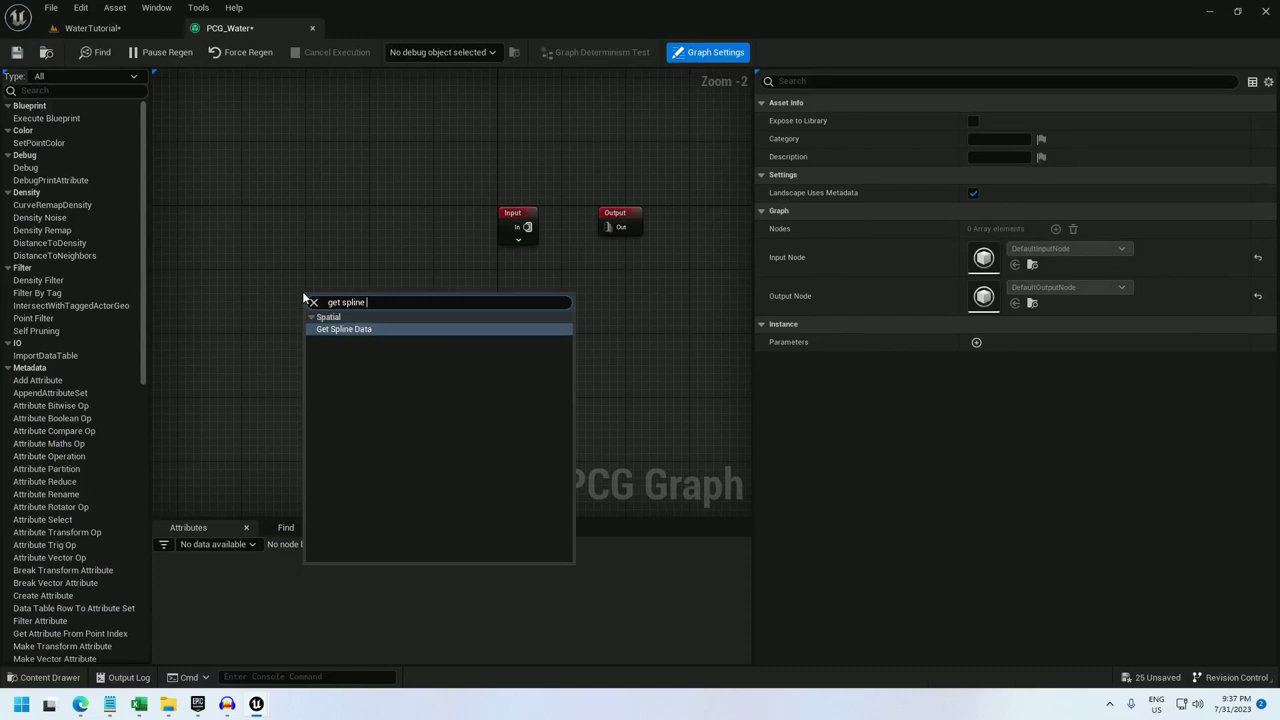
pyautogui.press('Return')
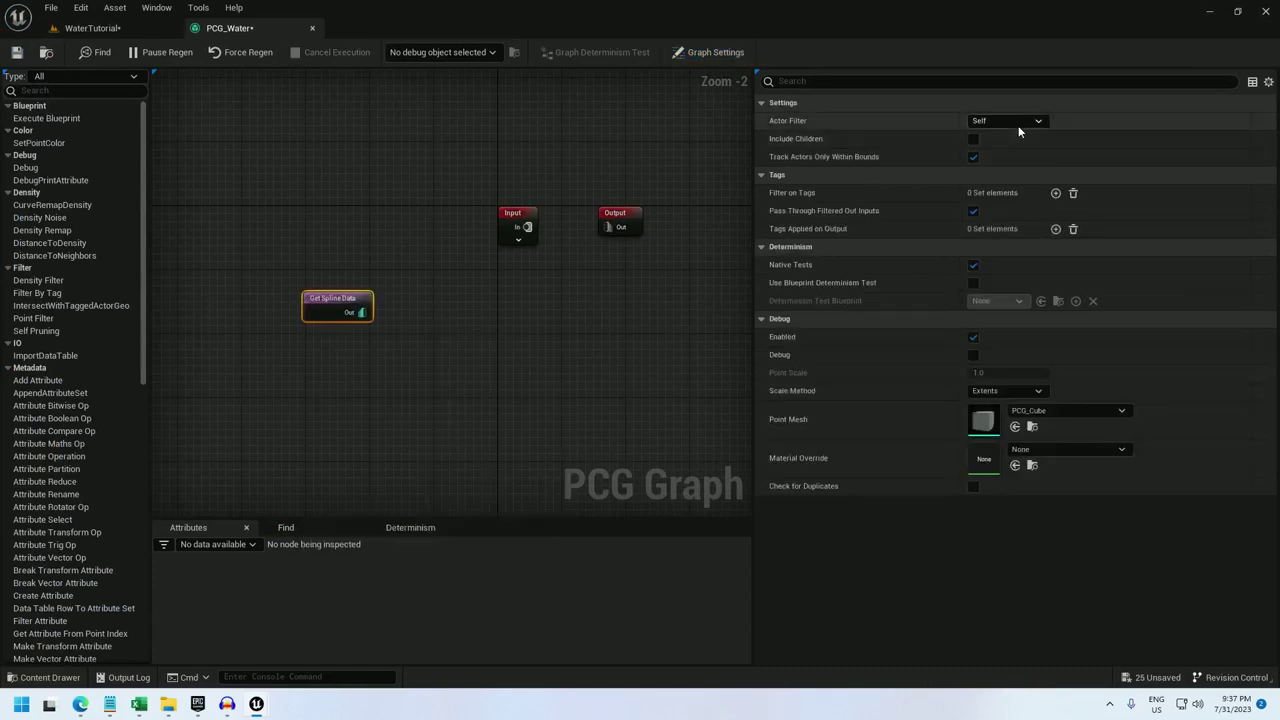
# Step: Set the Get Spline Data node to filter All World Actors, selecting By Class with the class WaterBodyLake
pyautogui.click(1018, 122)
pyautogui.click(985, 171)
pyautogui.click(997, 157)
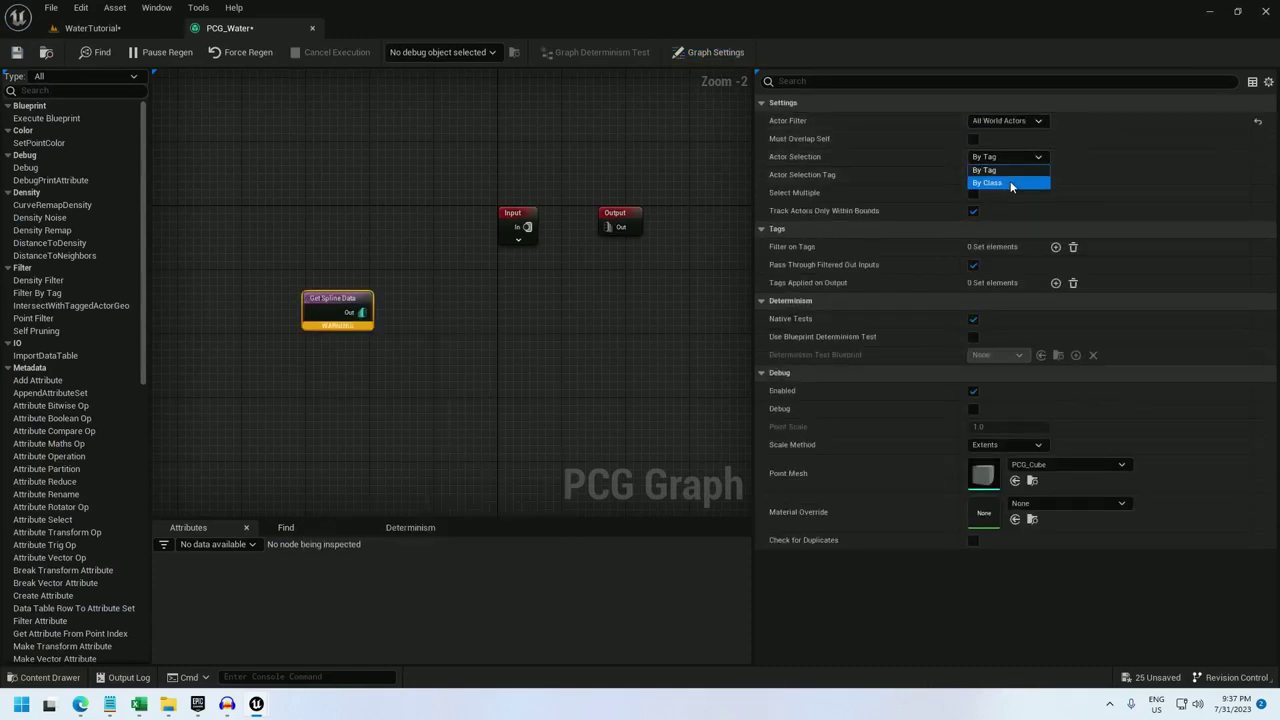
pyautogui.click(1012, 180)
pyautogui.click(1005, 177)
pyautogui.write('wat')
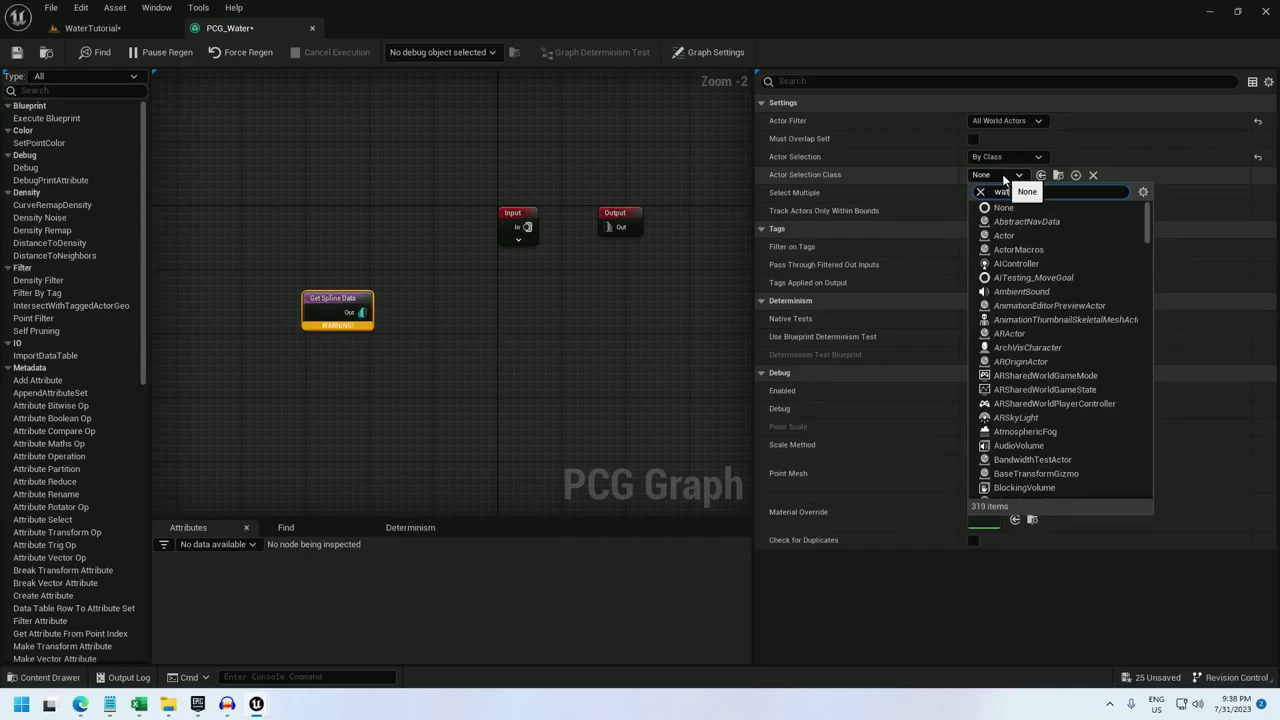
pyautogui.write('erbody')
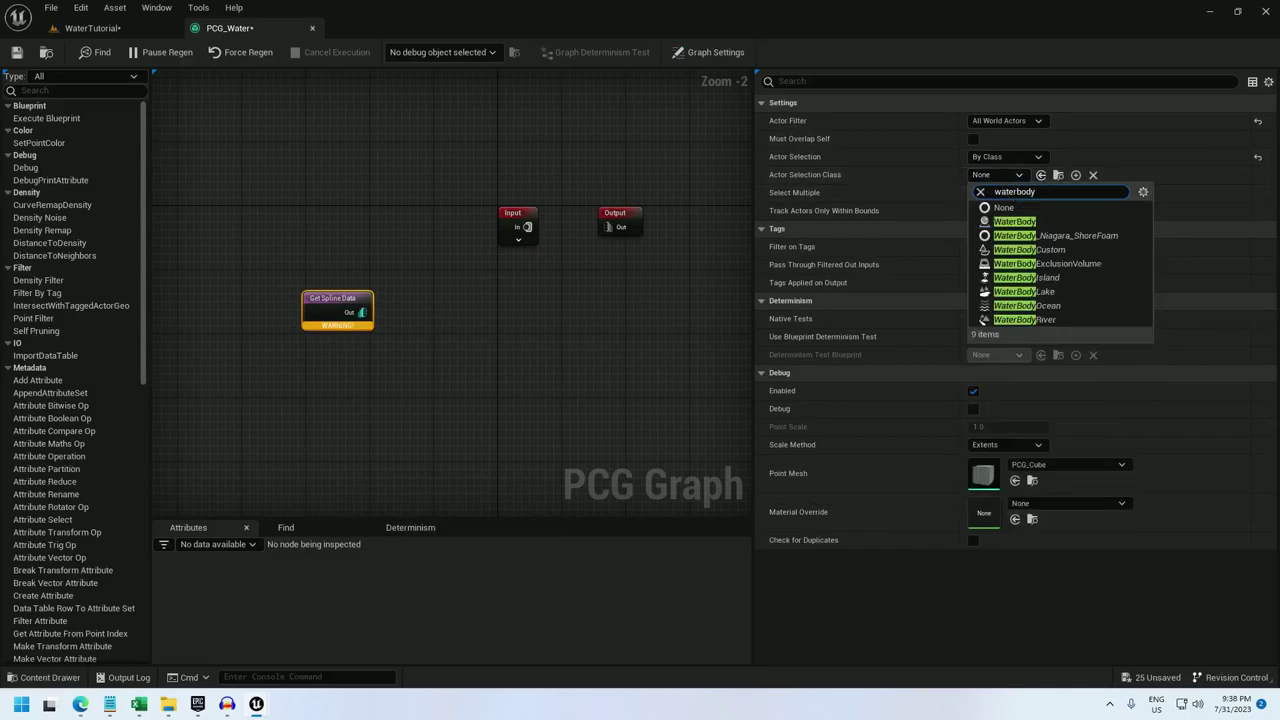
pyautogui.click(1090, 291)
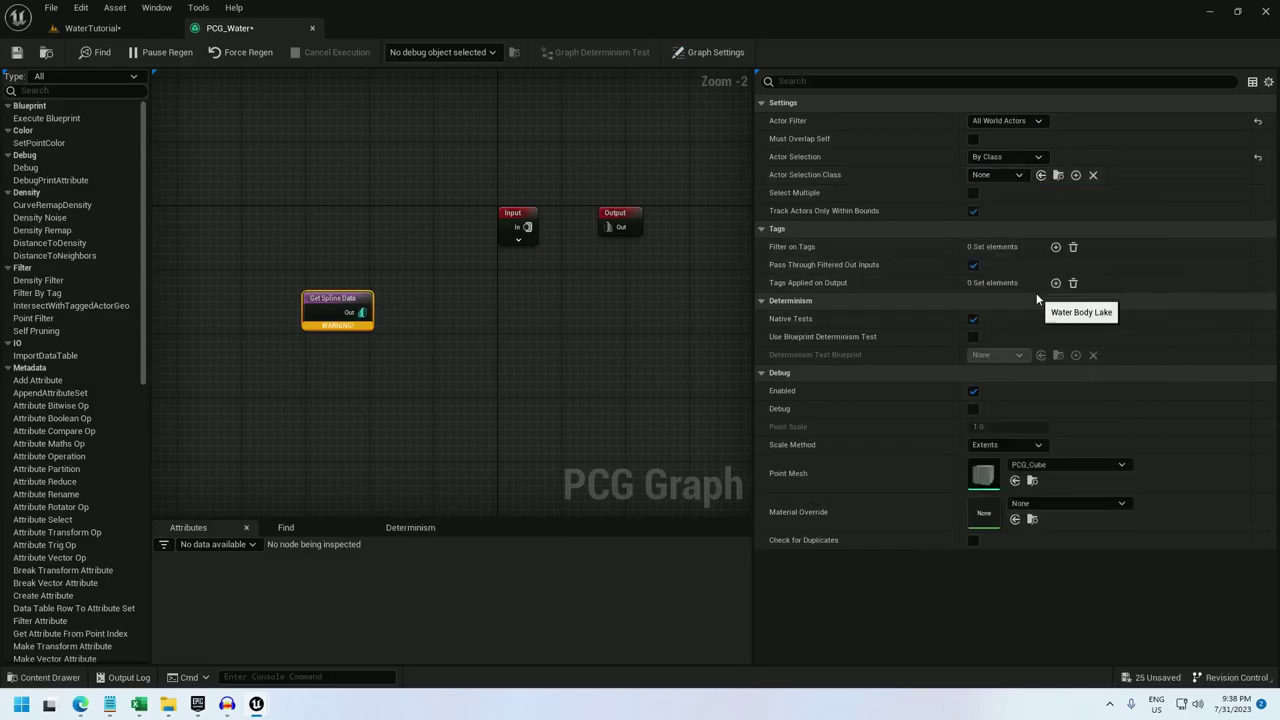
# Step: Duplicate the Get Spline Data node, place the copy below the original and set its actor selection class to WaterBodyRiver
pyautogui.moveTo(477, 365); pyautogui.dragTo(503, 297, button='right')
pyautogui.hotkey('ctrl', 'd')
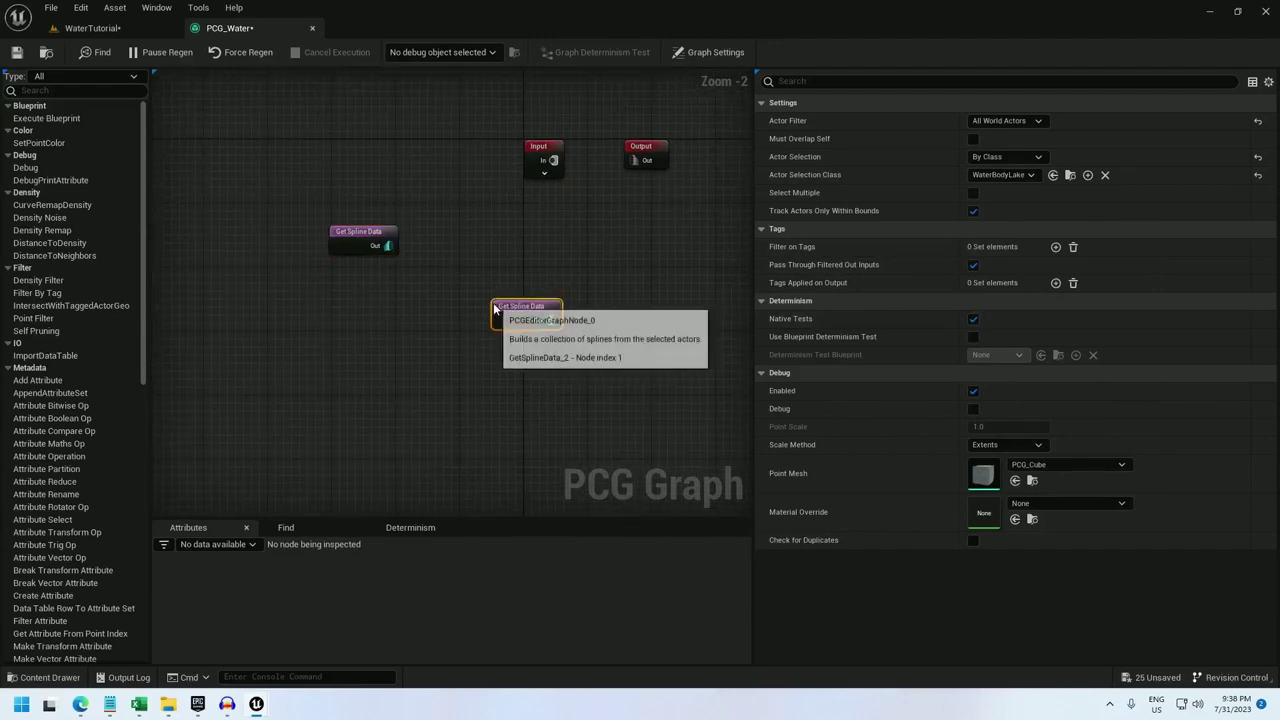
pyautogui.moveTo(505, 300); pyautogui.dragTo(342, 318)
pyautogui.click(1003, 175)
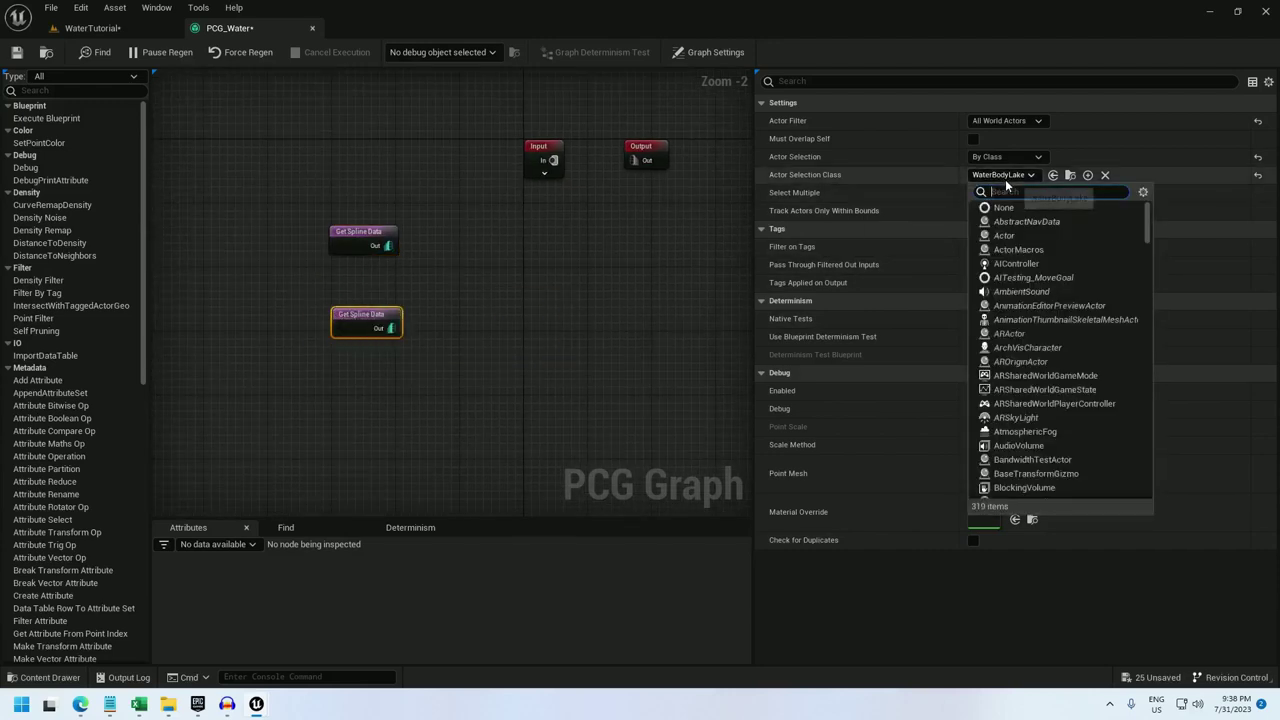
pyautogui.write('waterbodyrive')
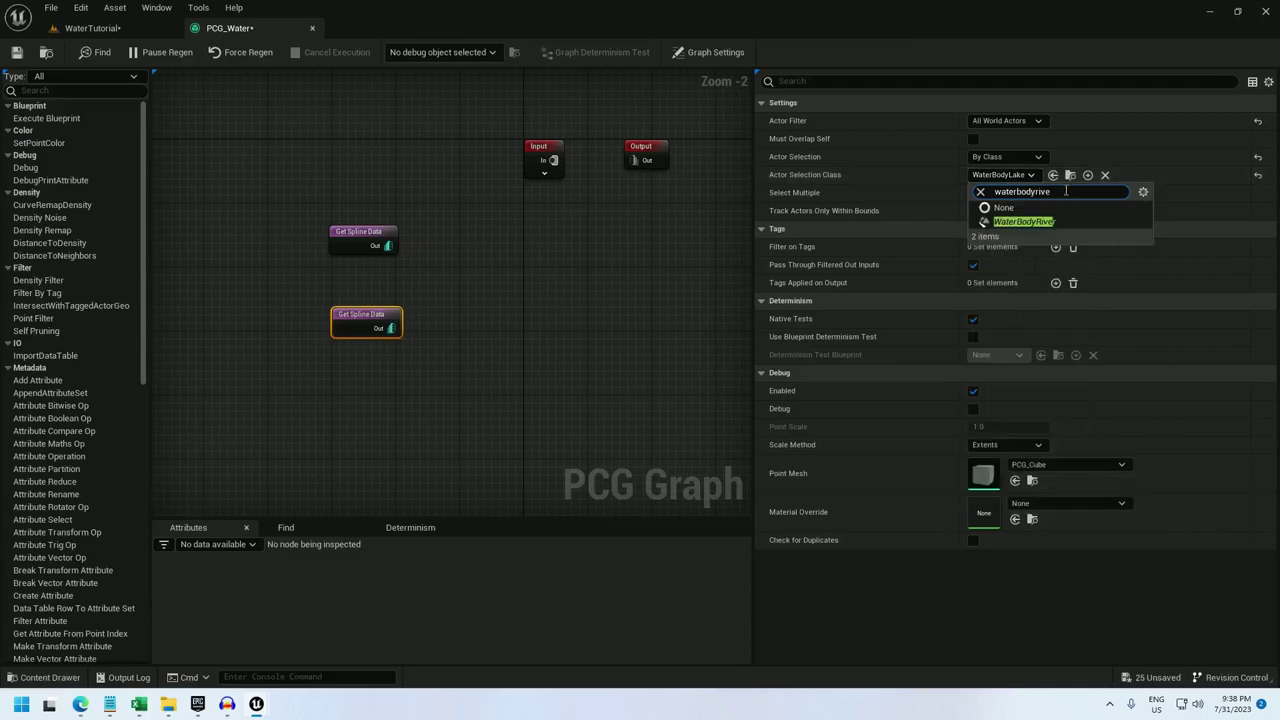
pyautogui.click(1030, 223)
# Step: Add a Spline Sampler node connected to the output of the WaterBodyLake Get Spline Data node
pyautogui.click(367, 232)
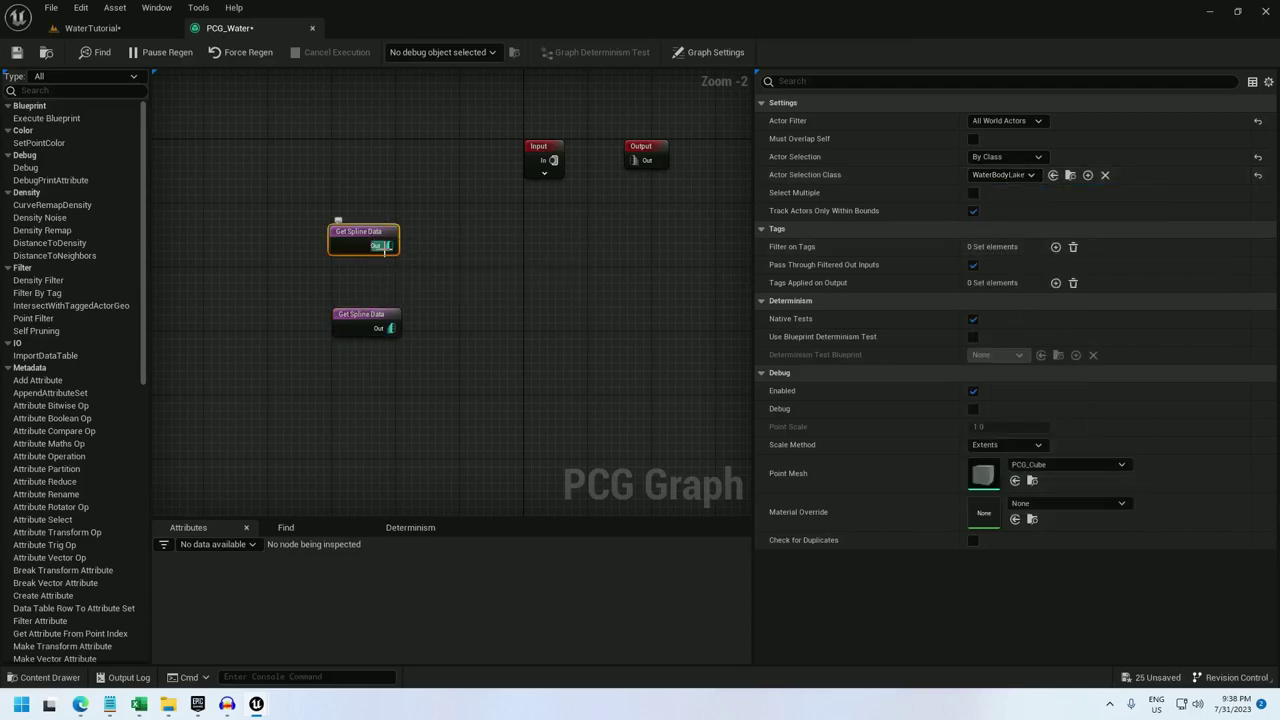
pyautogui.moveTo(388, 245); pyautogui.dragTo(463, 245)
pyautogui.write('spline sampel')
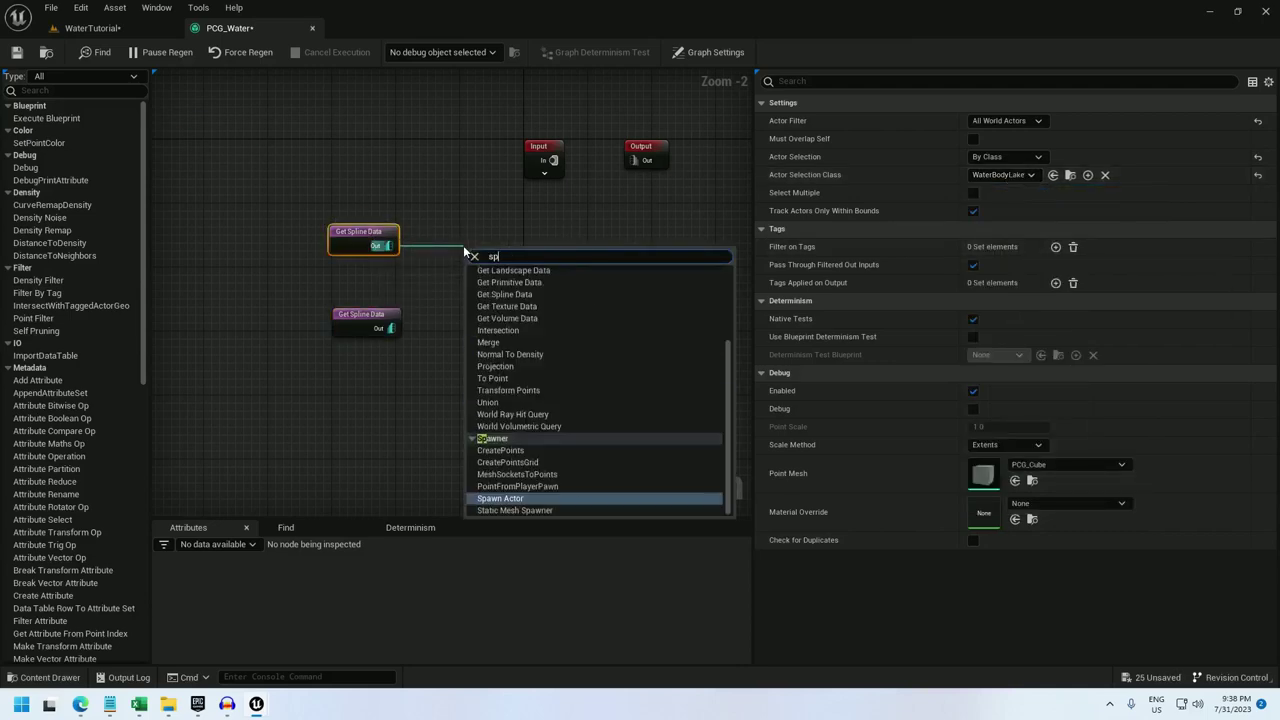
pyautogui.press('BackSpace')
pyautogui.press('BackSpace')
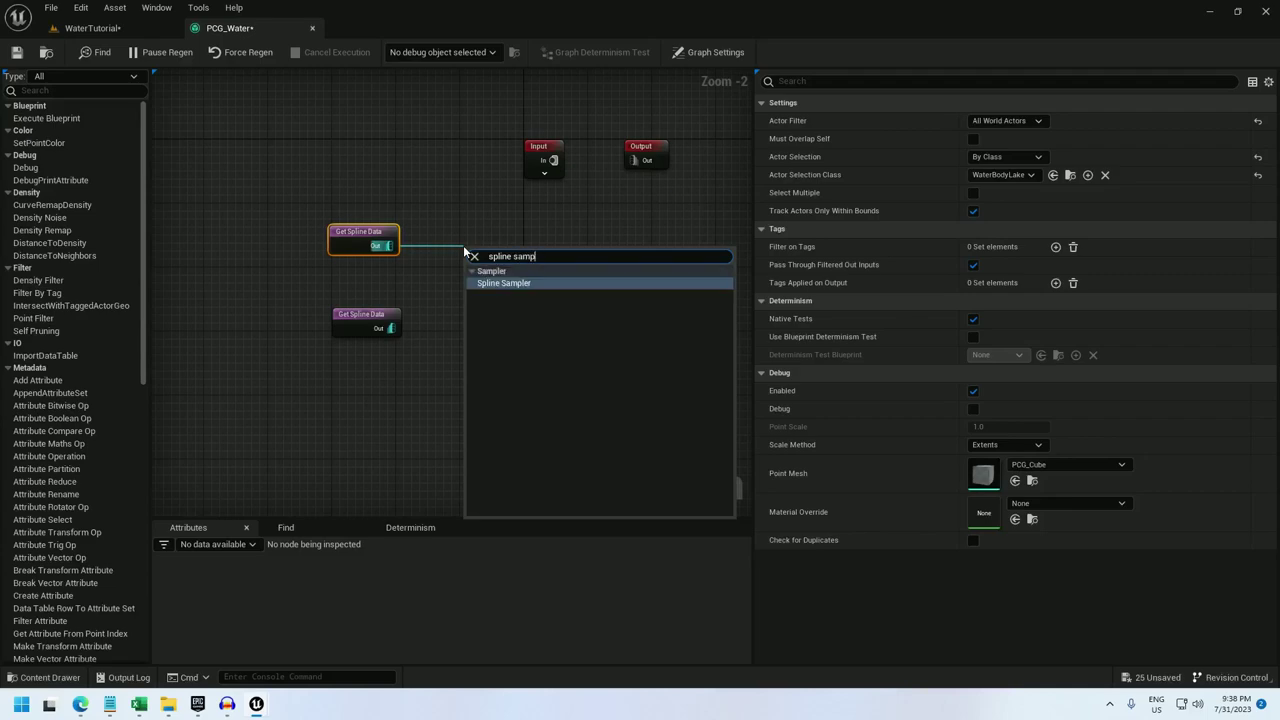
pyautogui.write('l')
pyautogui.press('Return')
# Step: Set the lake's Spline Sampler to Distance mode and On Interior dimension, and enable its debug display to check the lake in the level
pyautogui.click(1005, 121)
pyautogui.click(1007, 146)
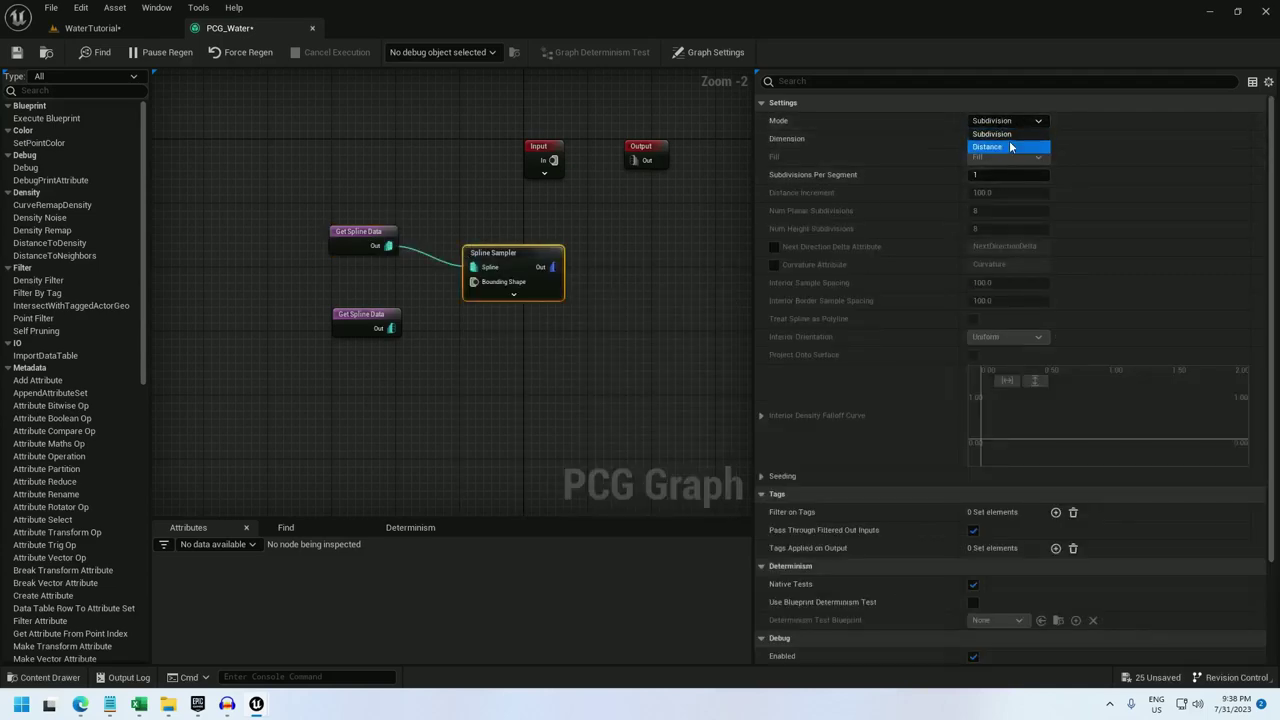
pyautogui.click(1009, 139)
pyautogui.click(1014, 193)
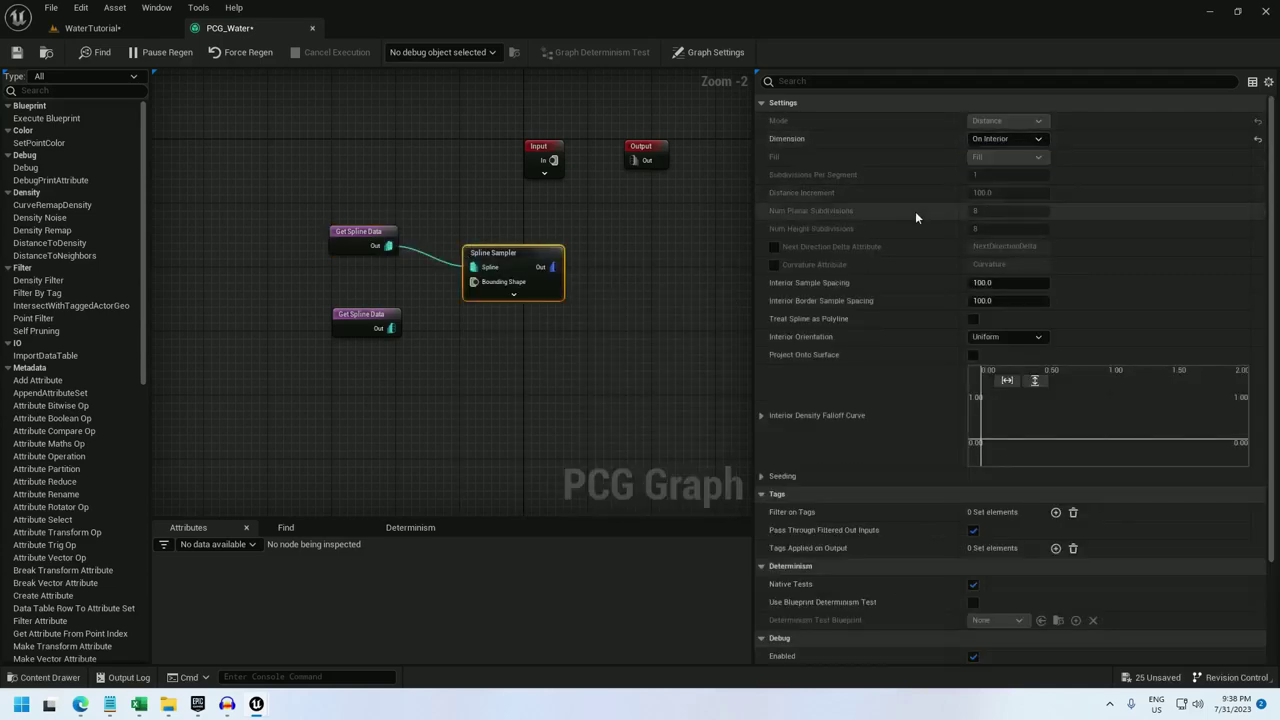
pyautogui.rightClick(493, 258)
pyautogui.click(557, 399)
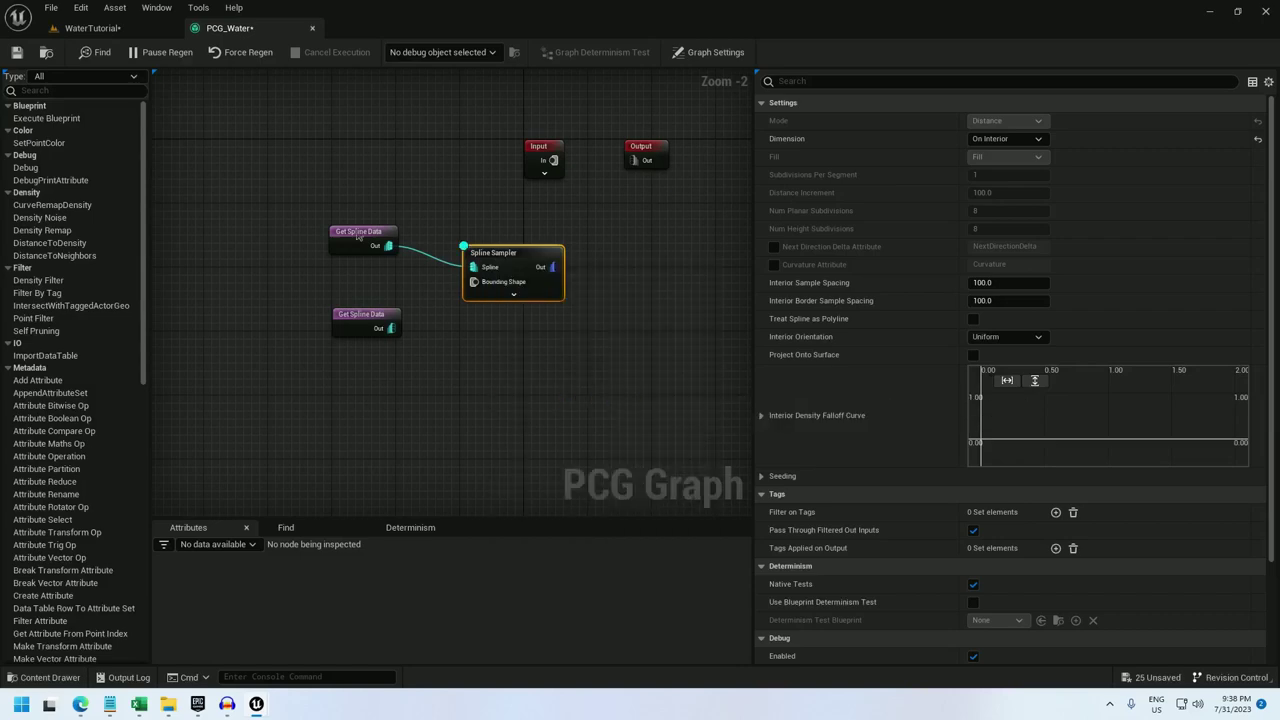
pyautogui.click(92, 28)
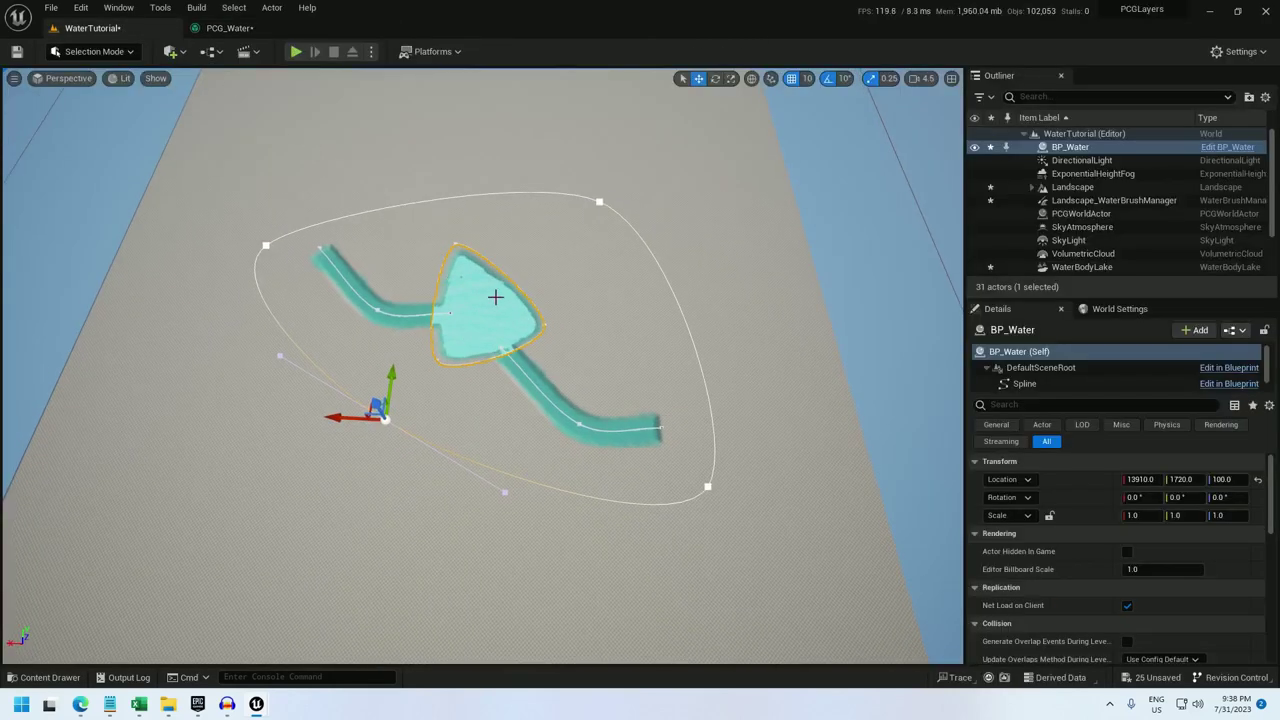
pyautogui.click(237, 30)
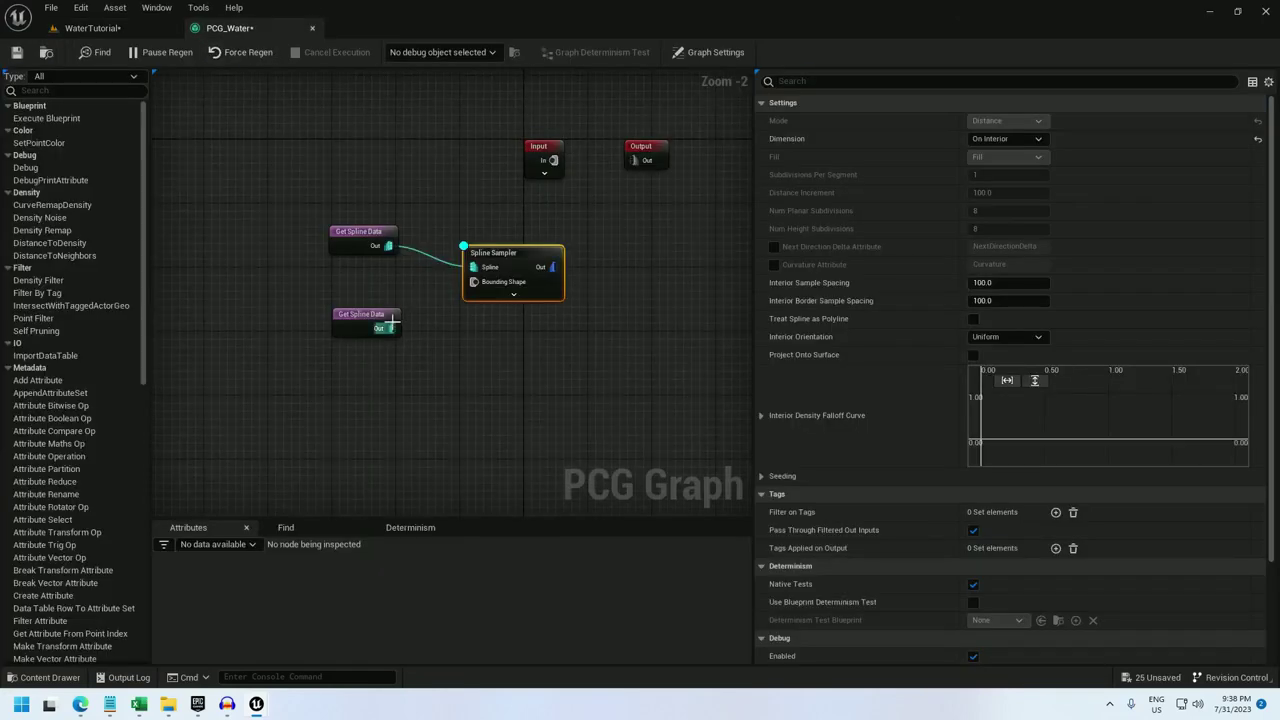
# Step: Move the WaterBodyRiver Get Spline Data node further down and connect a new Spline Sampler node to its output
pyautogui.moveTo(379, 317); pyautogui.dragTo(371, 395)
pyautogui.moveTo(383, 408); pyautogui.dragTo(371, 278, button='right')
pyautogui.moveTo(371, 278); pyautogui.dragTo(445, 266)
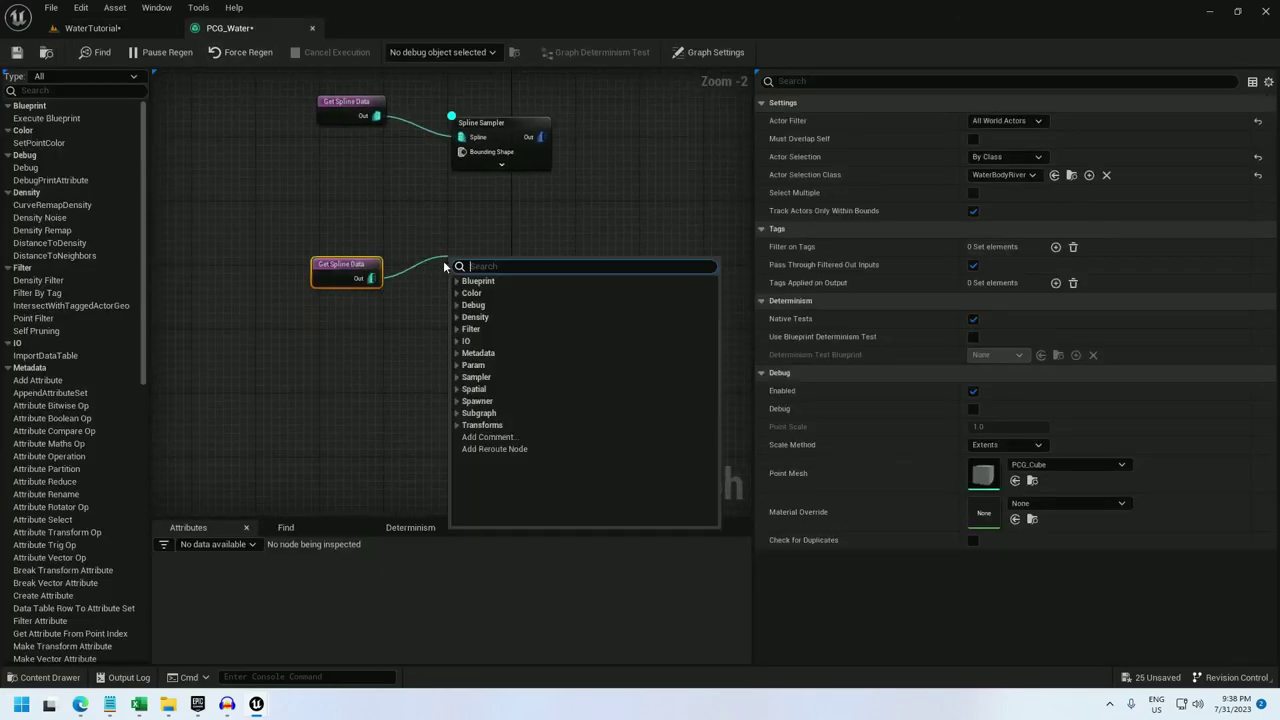
pyautogui.write('splin')
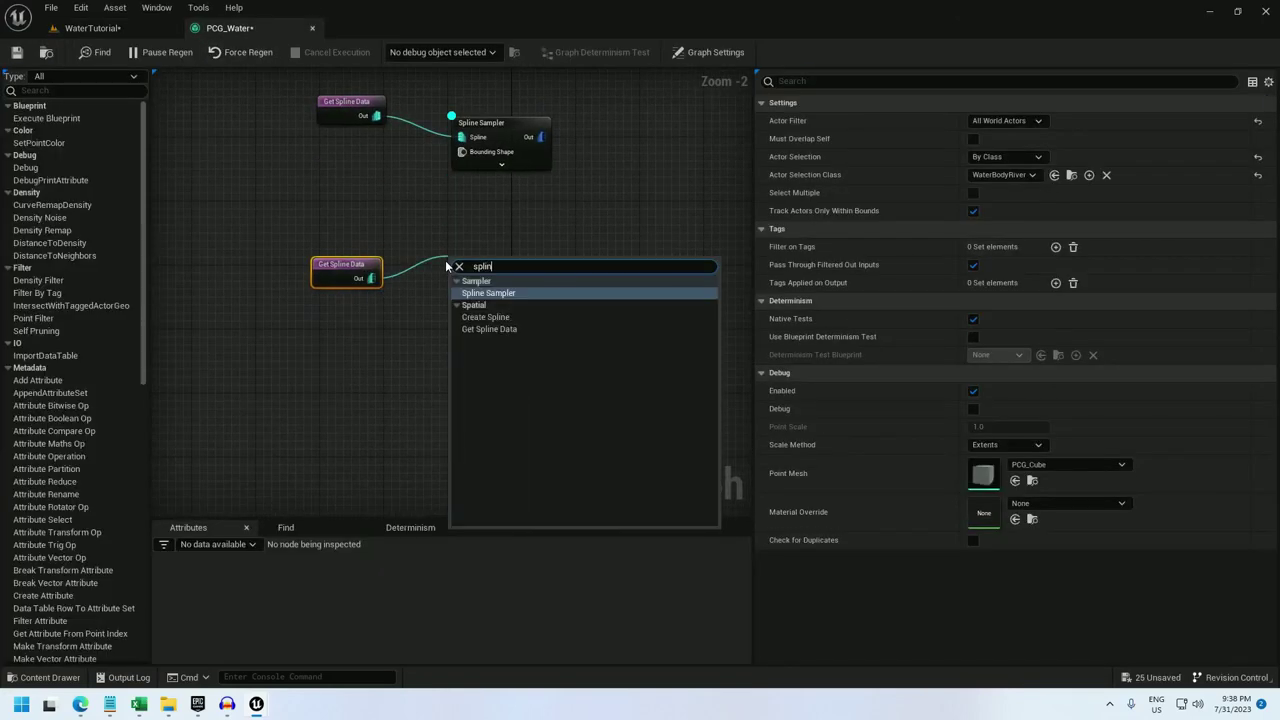
pyautogui.write('e sampl')
pyautogui.press('Return')
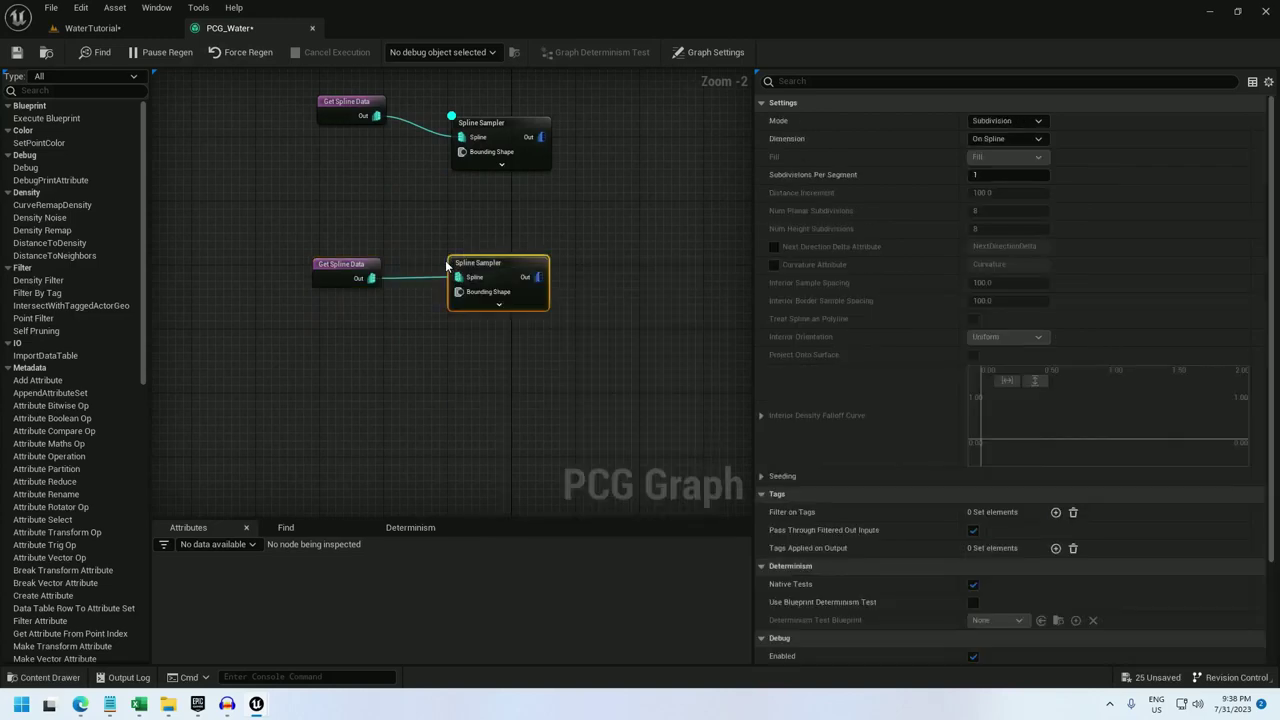
# Step: Enable the debug display on the river's Spline Sampler and set its mode to Distance
pyautogui.rightClick(484, 270)
pyautogui.click(530, 409)
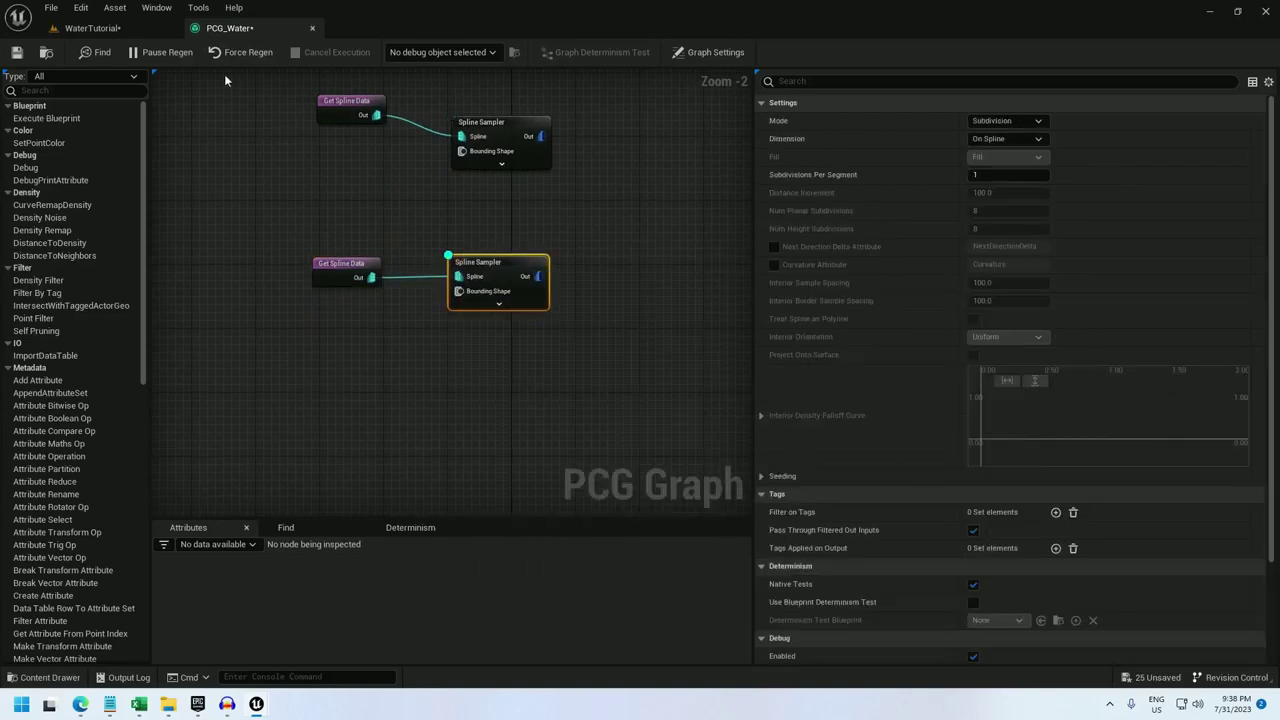
pyautogui.click(1008, 121)
pyautogui.click(1000, 147)
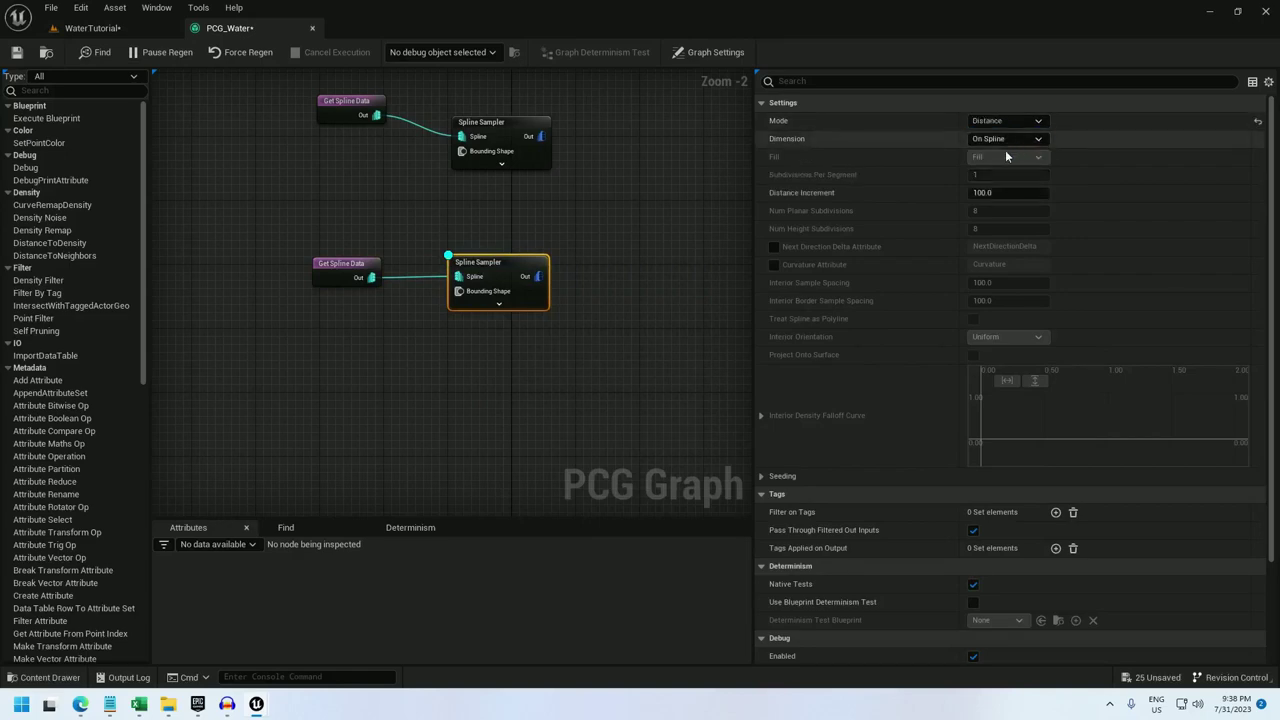
# Step: Enable Select Multiple on the WaterBodyRiver Get Spline Data node and inspect the sampled points along the rivers in the level
pyautogui.click(345, 264)
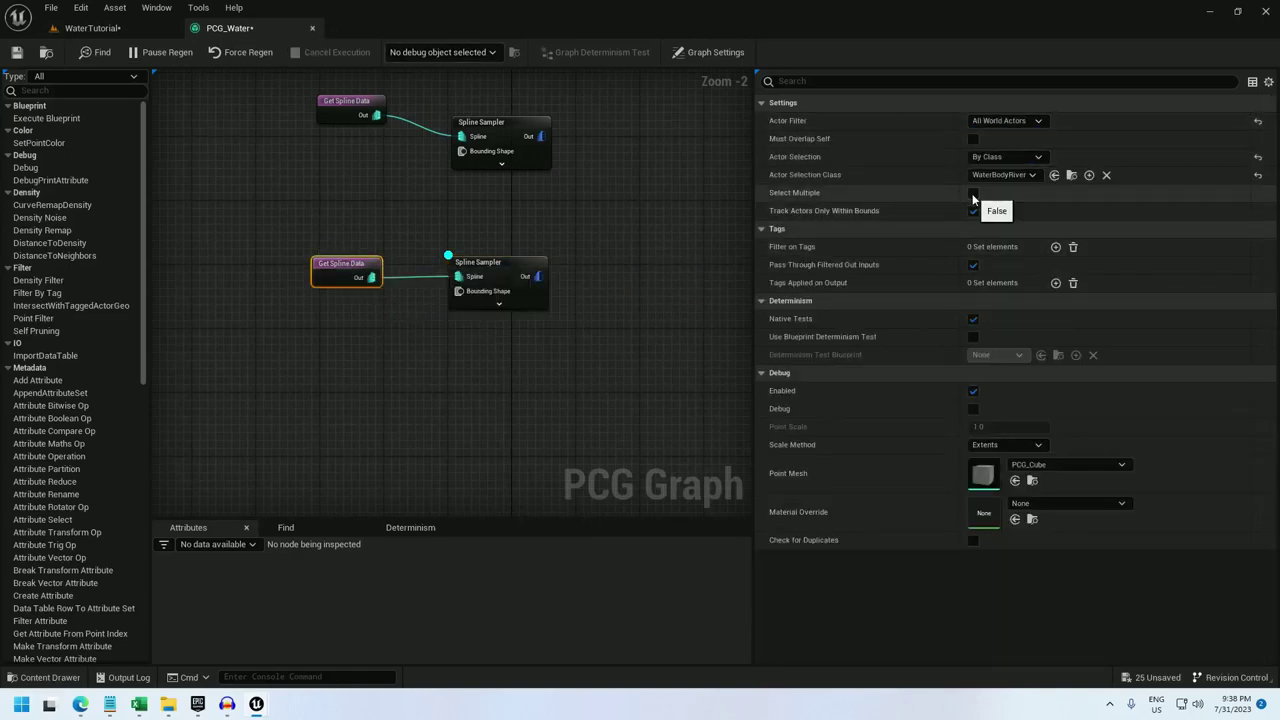
pyautogui.click(92, 28)
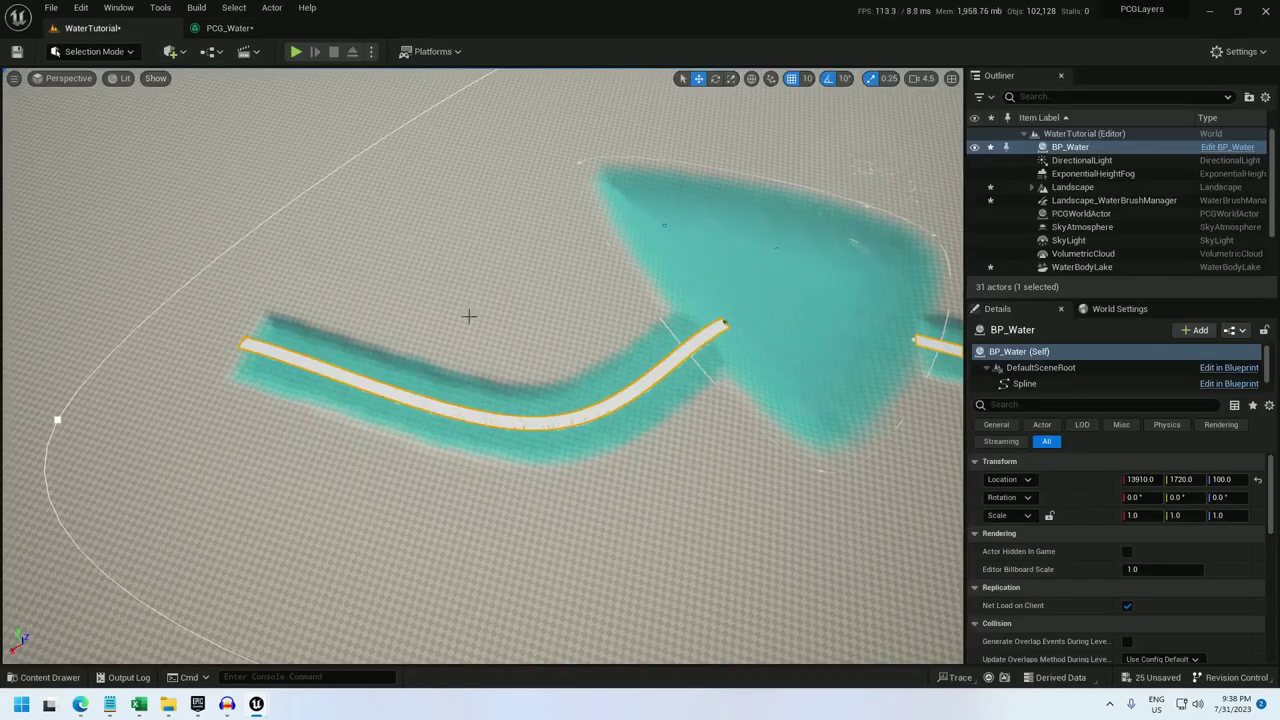
pyautogui.moveTo(469, 316); pyautogui.dragTo(490, 332, button='right')
pyautogui.click(501, 387)
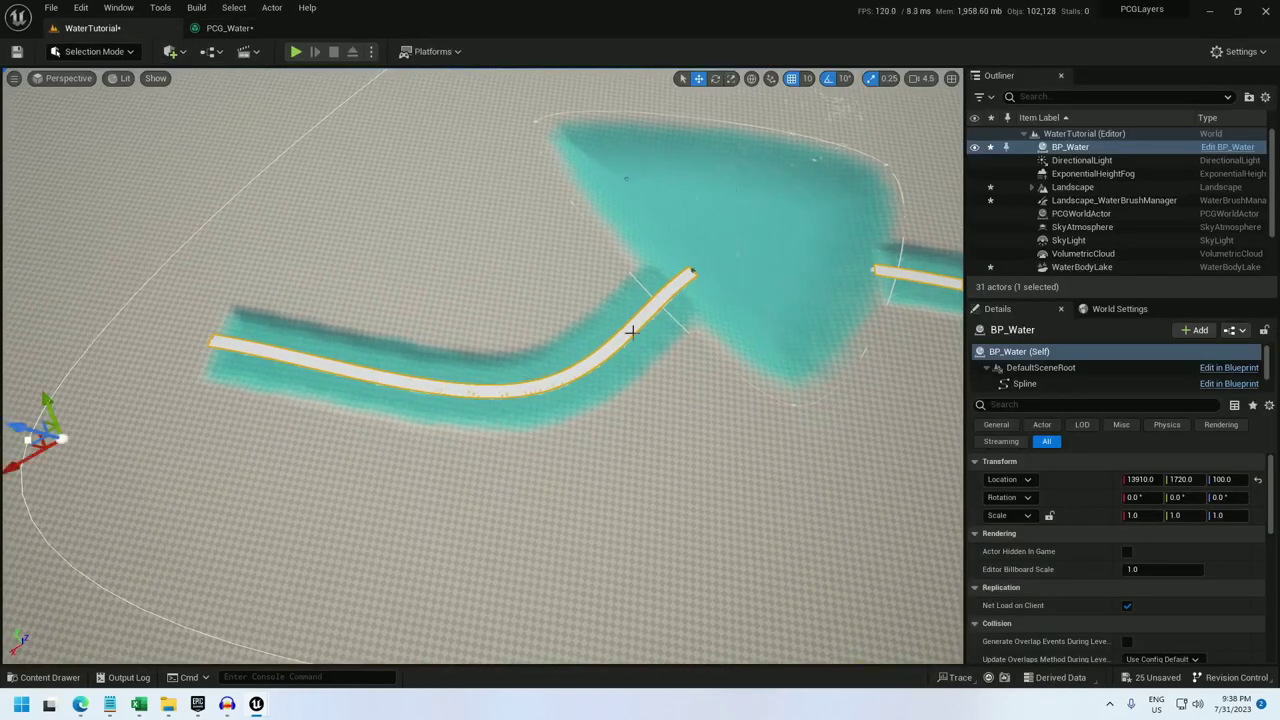
pyautogui.scroll(-2, 1090, 240)
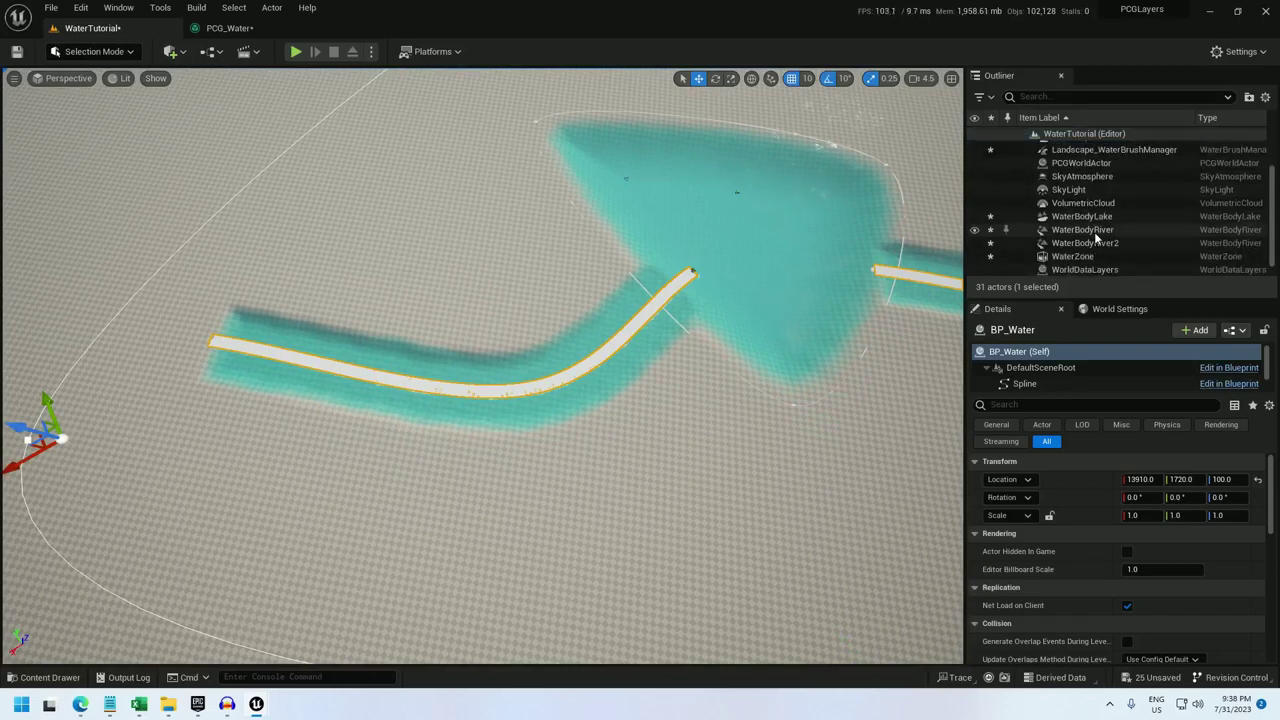
# Step: Set the River Width of WaterBodyRiver2's middle spline point to 512
pyautogui.click(1101, 229)
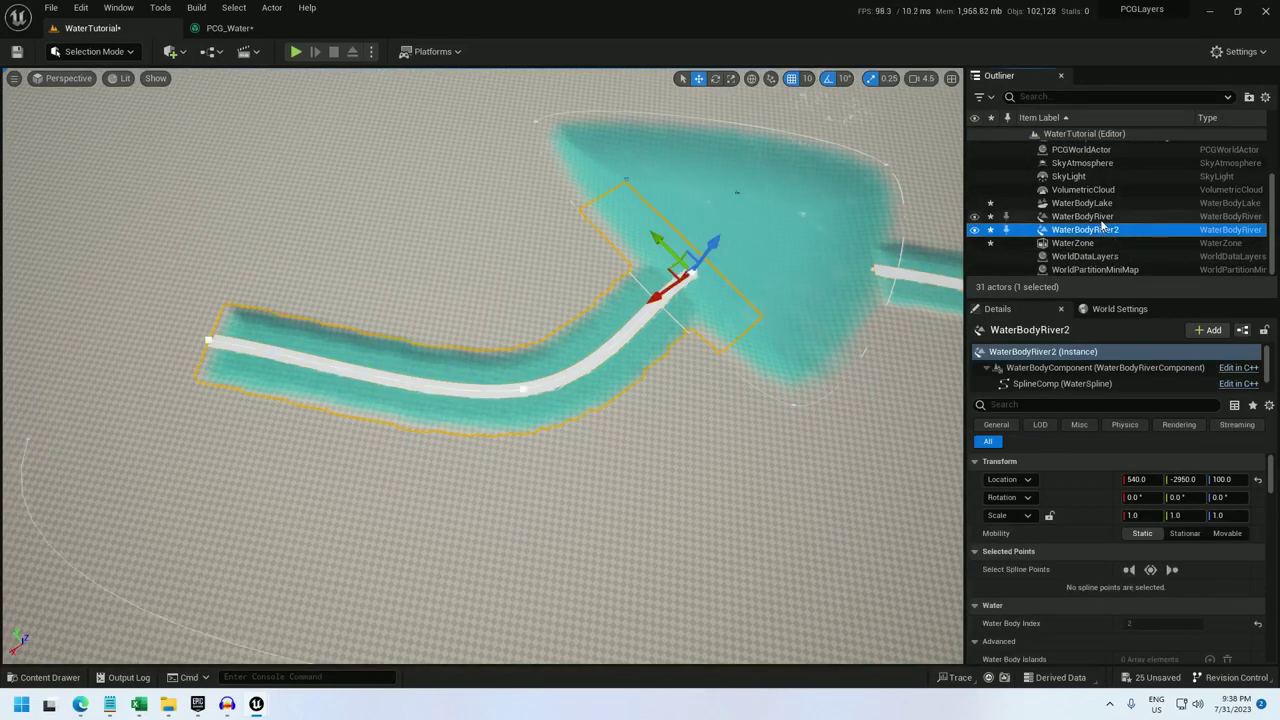
pyautogui.click(513, 390)
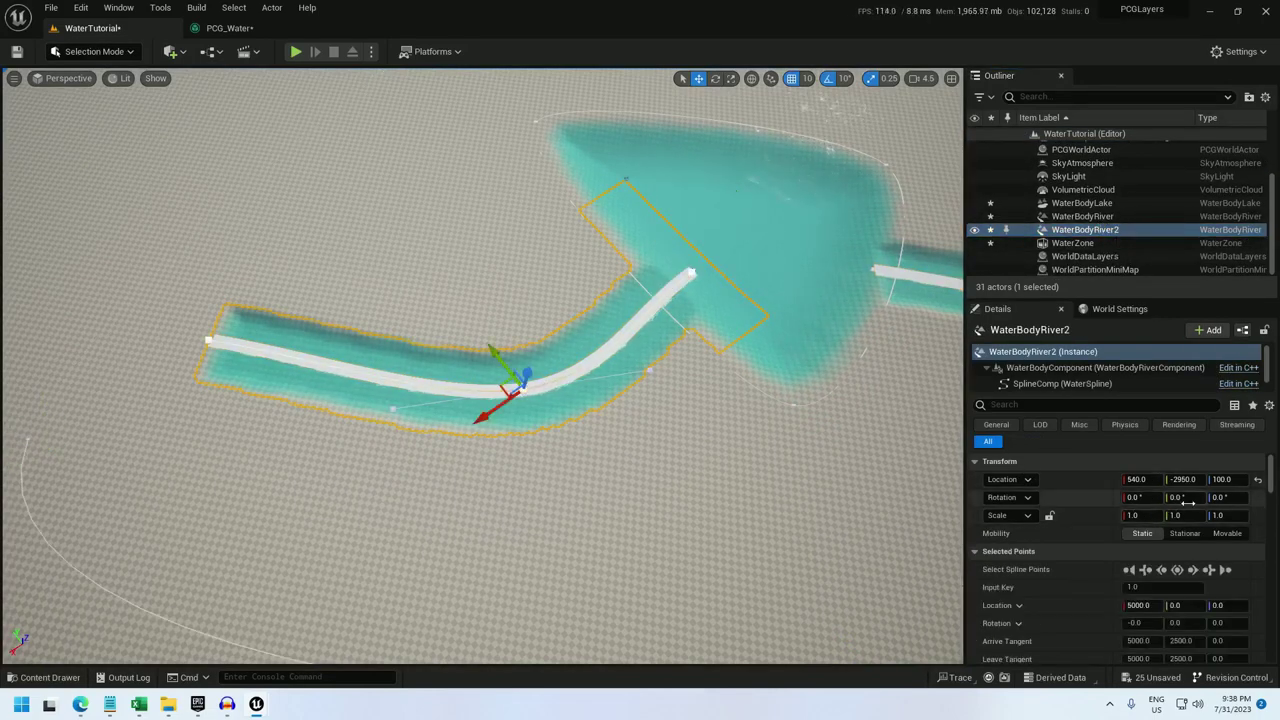
pyautogui.click(1077, 401)
pyautogui.write('wat')
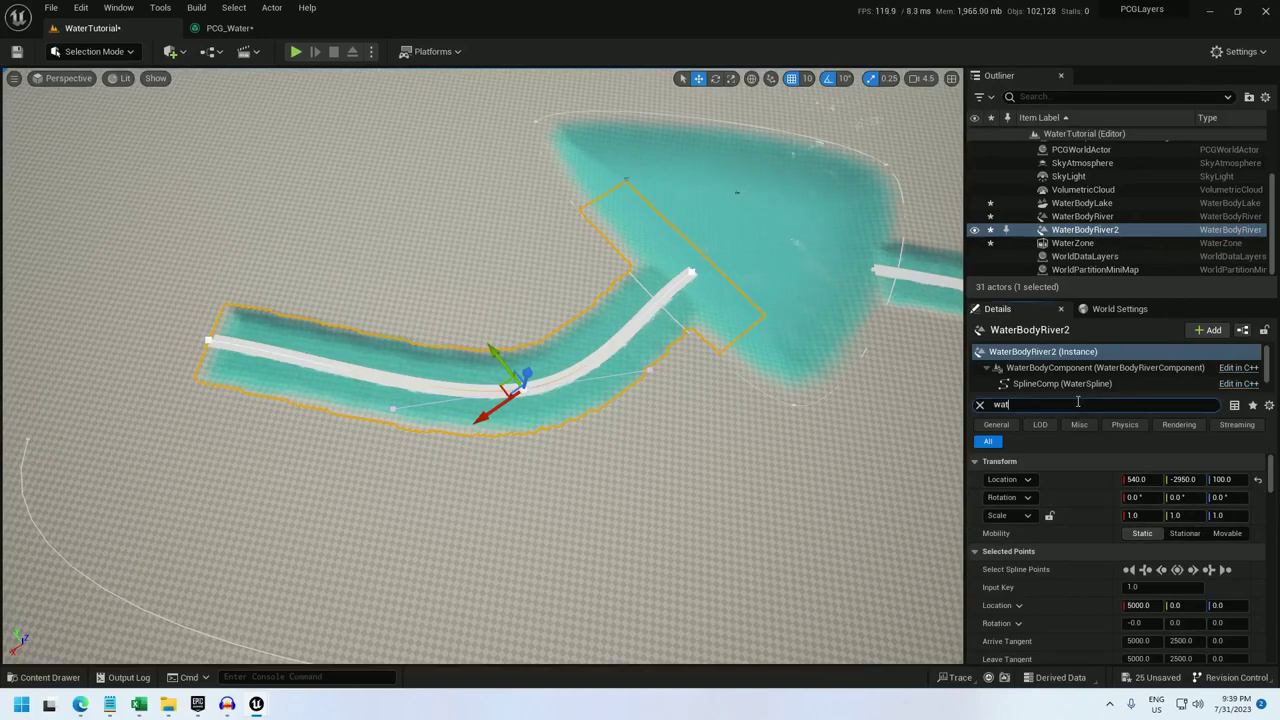
pyautogui.write('er')
pyautogui.click(1157, 514)
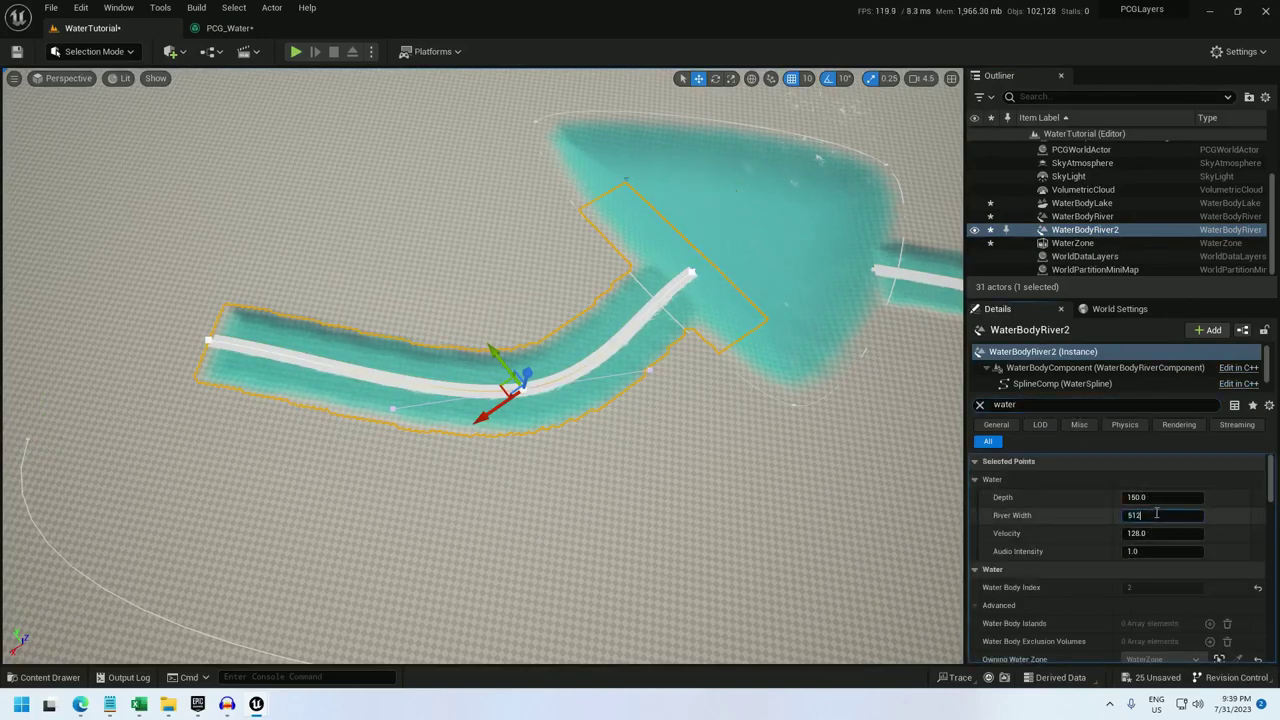
pyautogui.write('512')
pyautogui.press('Return')
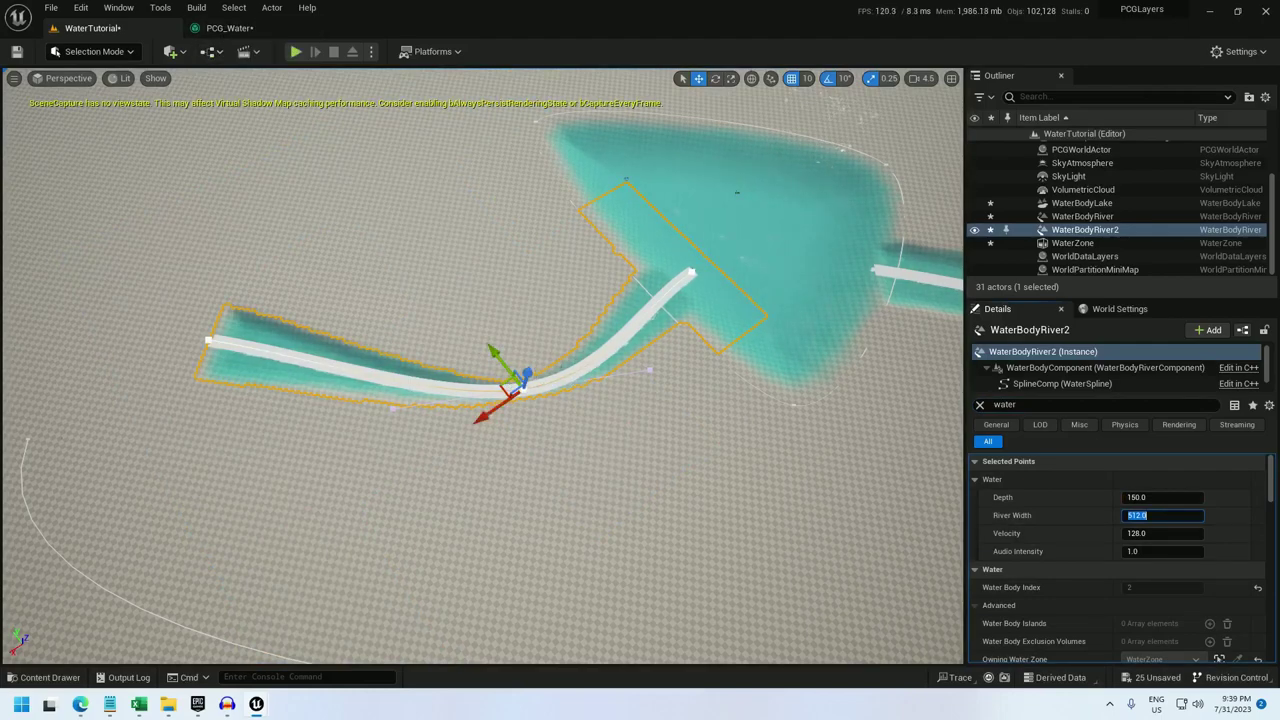
pyautogui.moveTo(583, 381); pyautogui.dragTo(500, 381, button='right')
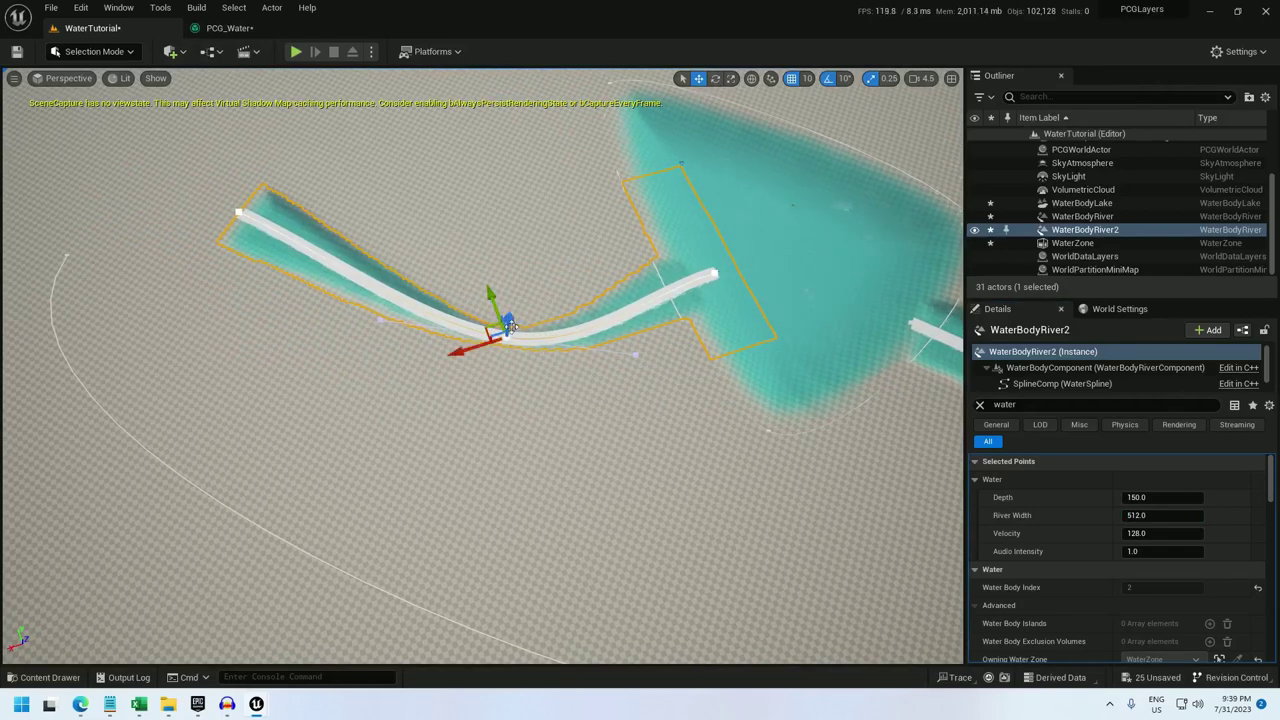
# Step: In the PCG_Water graph, connect a Transform Points node to the river's Spline Sampler and set its Z Rotation Min and Max to 90
pyautogui.click(237, 28)
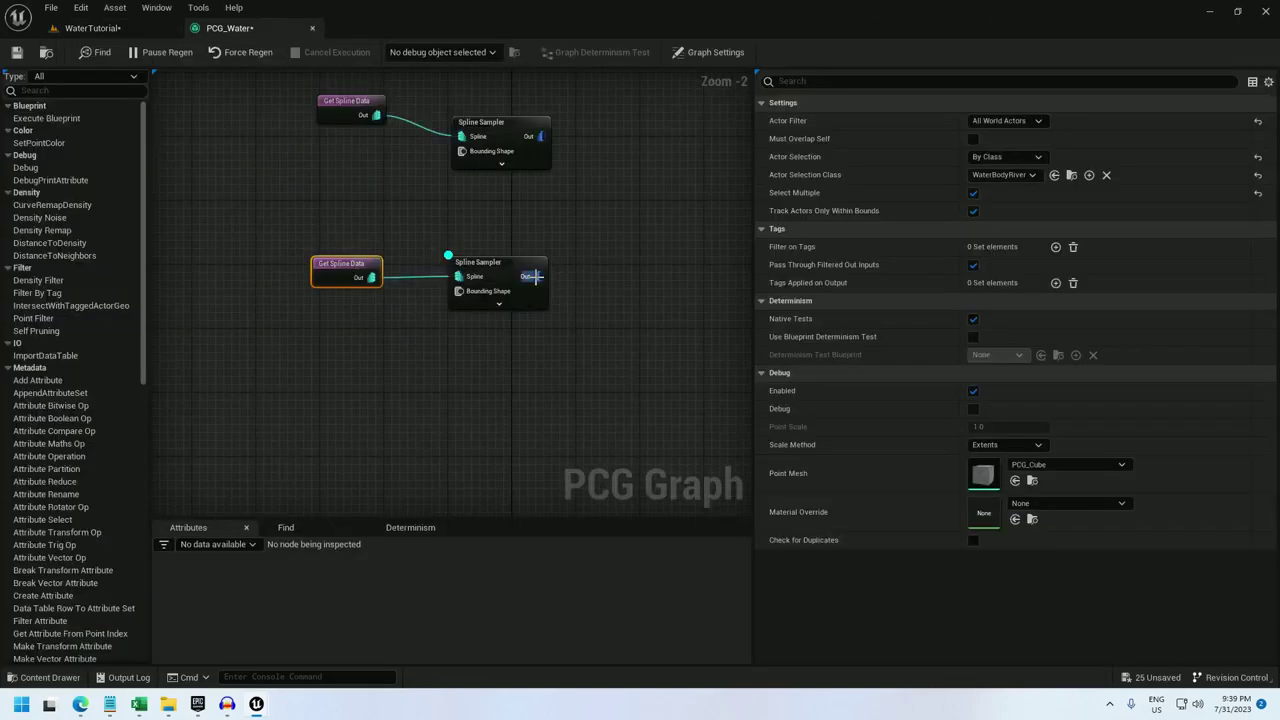
pyautogui.moveTo(538, 276); pyautogui.dragTo(591, 272)
pyautogui.write('transform po')
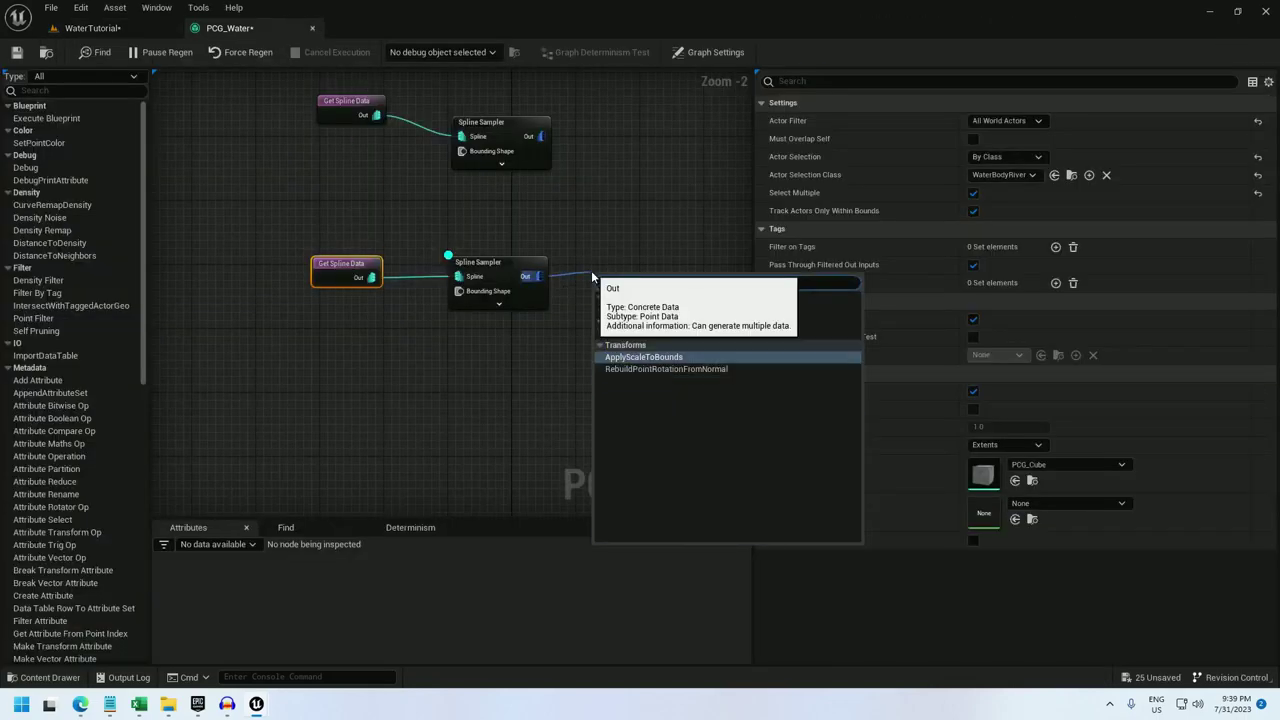
pyautogui.press('Return')
pyautogui.click(1176, 210)
pyautogui.write('90')
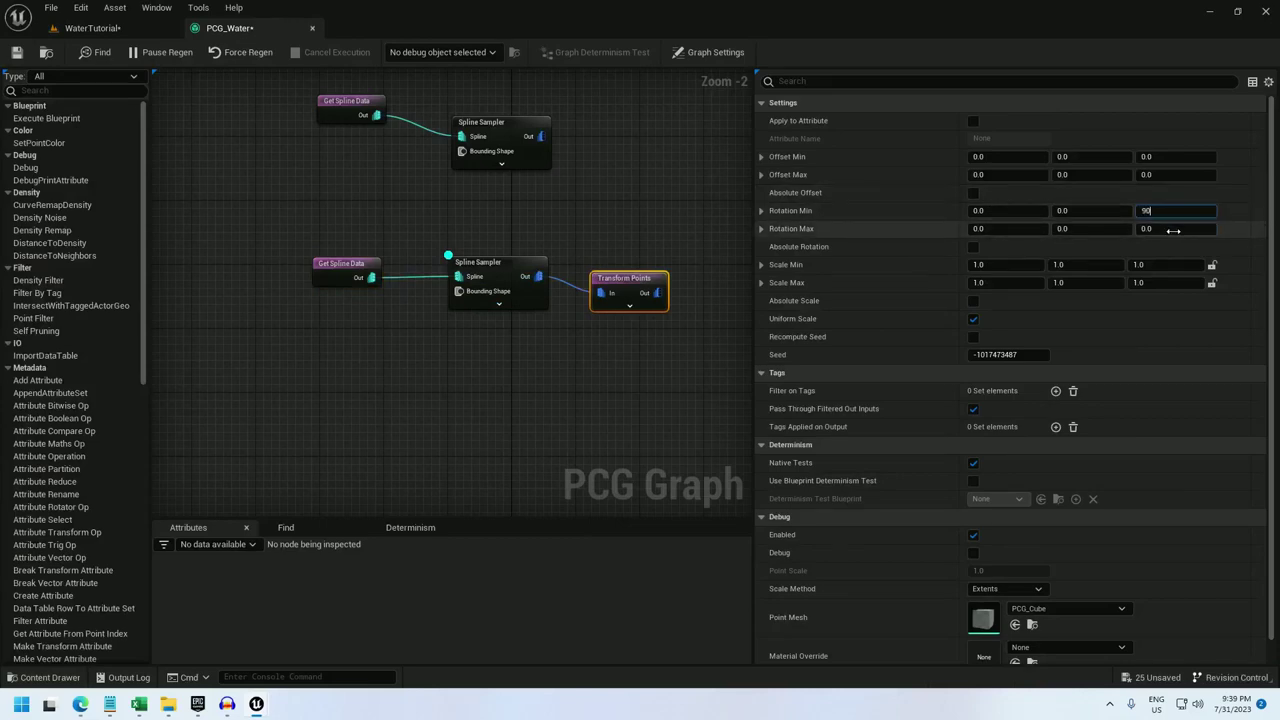
pyautogui.click(1177, 229)
pyautogui.write('90')
pyautogui.press('Return')
# Step: Connect a Bounds Modifier node to the Transform Points output and change its mode to Set
pyautogui.moveTo(634, 270); pyautogui.dragTo(447, 250, button='right')
pyautogui.moveTo(471, 273); pyautogui.dragTo(551, 262)
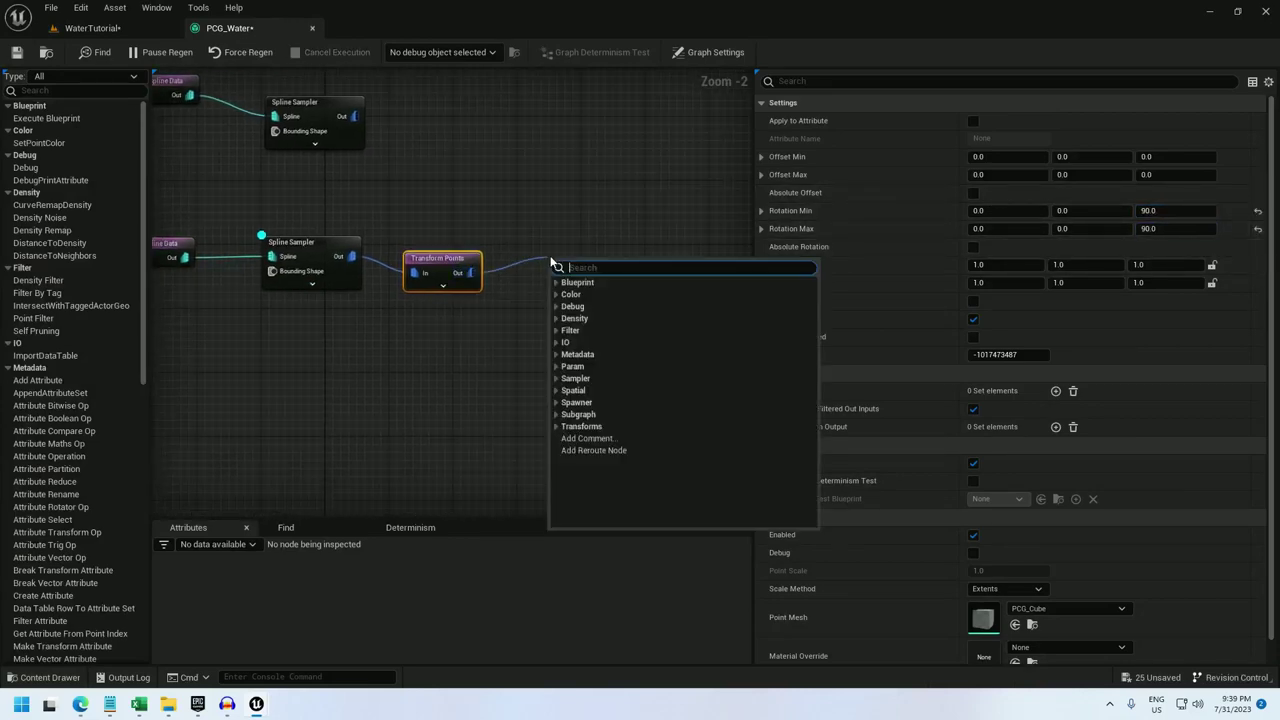
pyautogui.write('bounds modi')
pyautogui.press('Return')
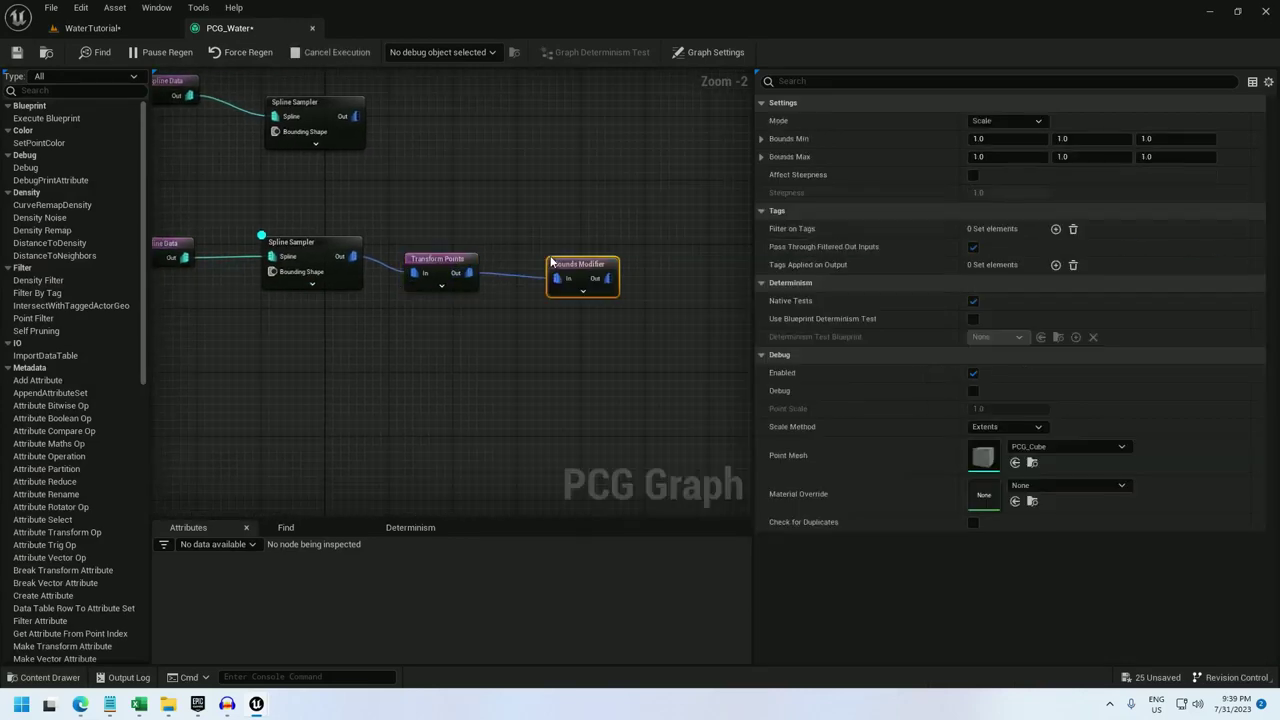
pyautogui.click(1005, 121)
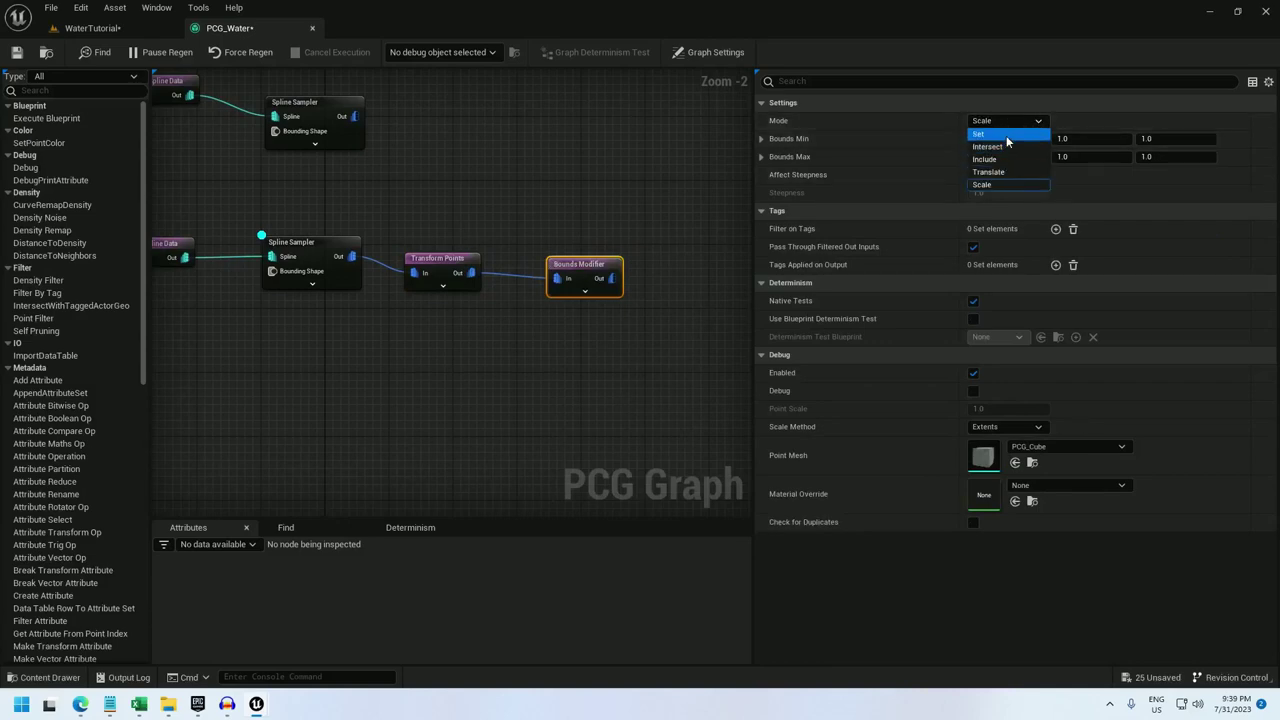
pyautogui.click(1004, 134)
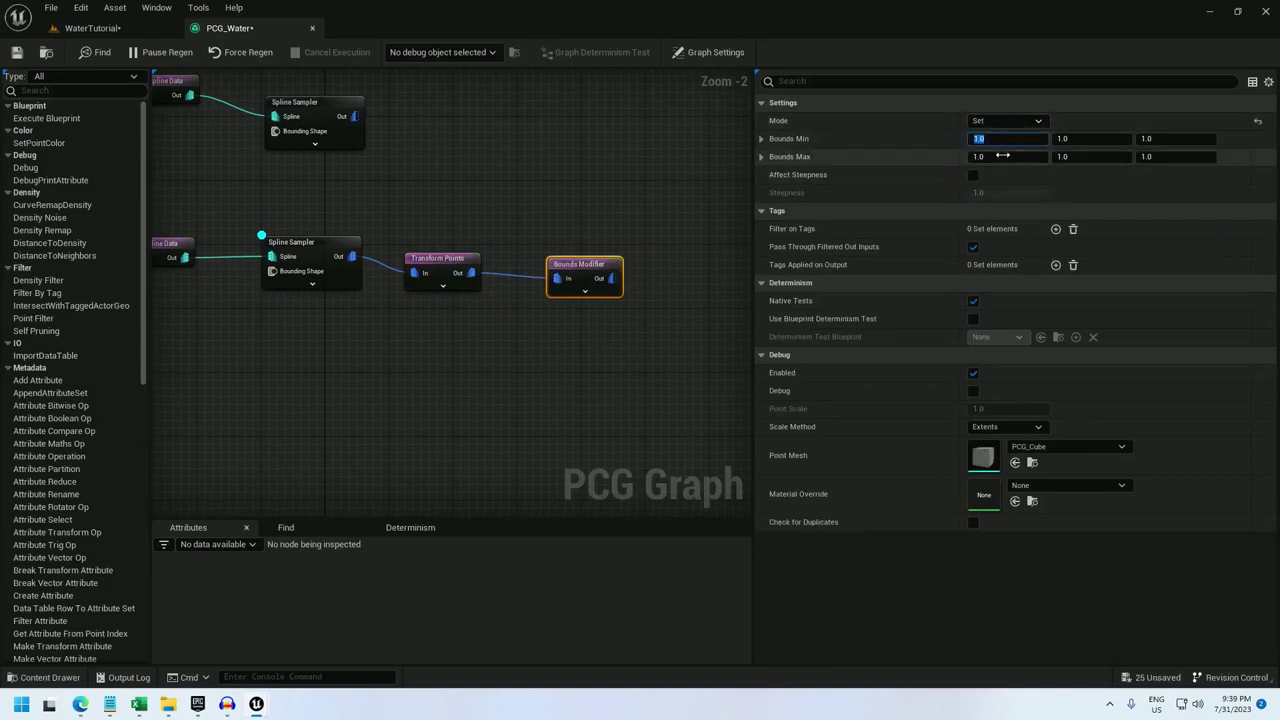
# Step: Set the Bounds Modifier's Bounds Min to -0.5, -0.3, -100 and its Bounds Max to 0.5, 0.3, 100
pyautogui.write('-0.5')
pyautogui.click(1002, 156)
pyautogui.write('0.5')
pyautogui.click(1064, 140)
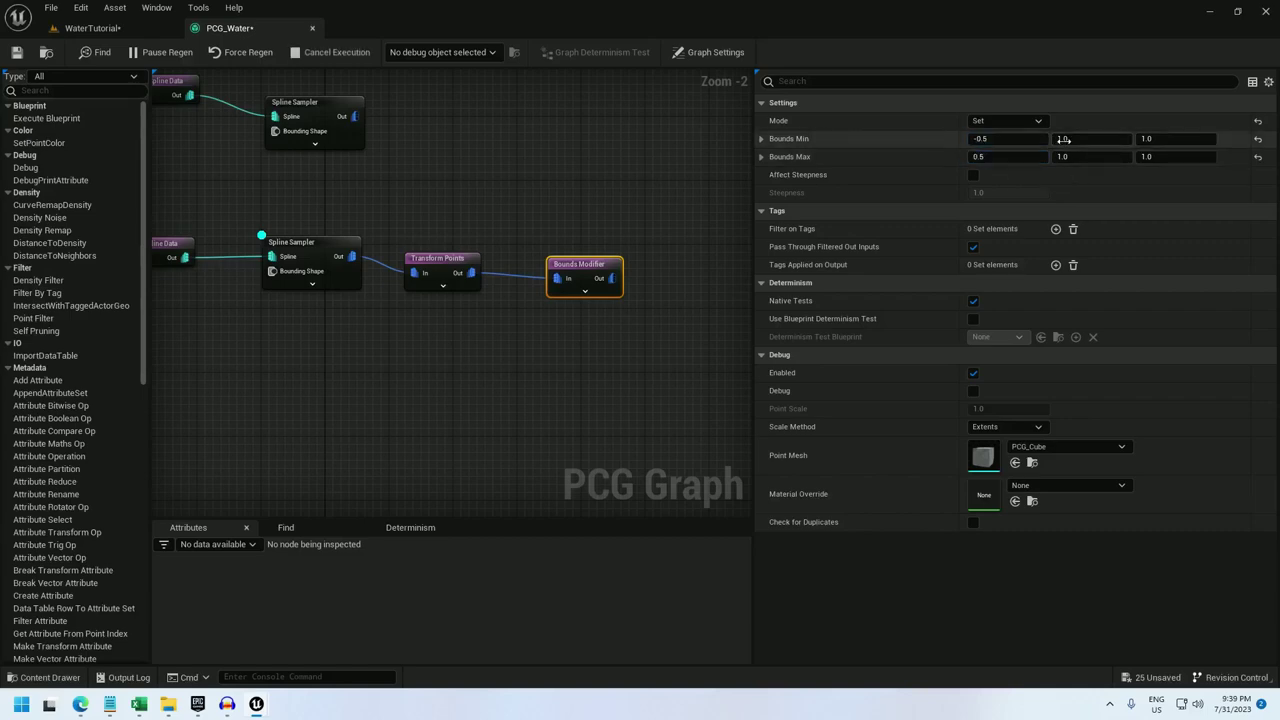
pyautogui.write('-0.3')
pyautogui.click(1079, 157)
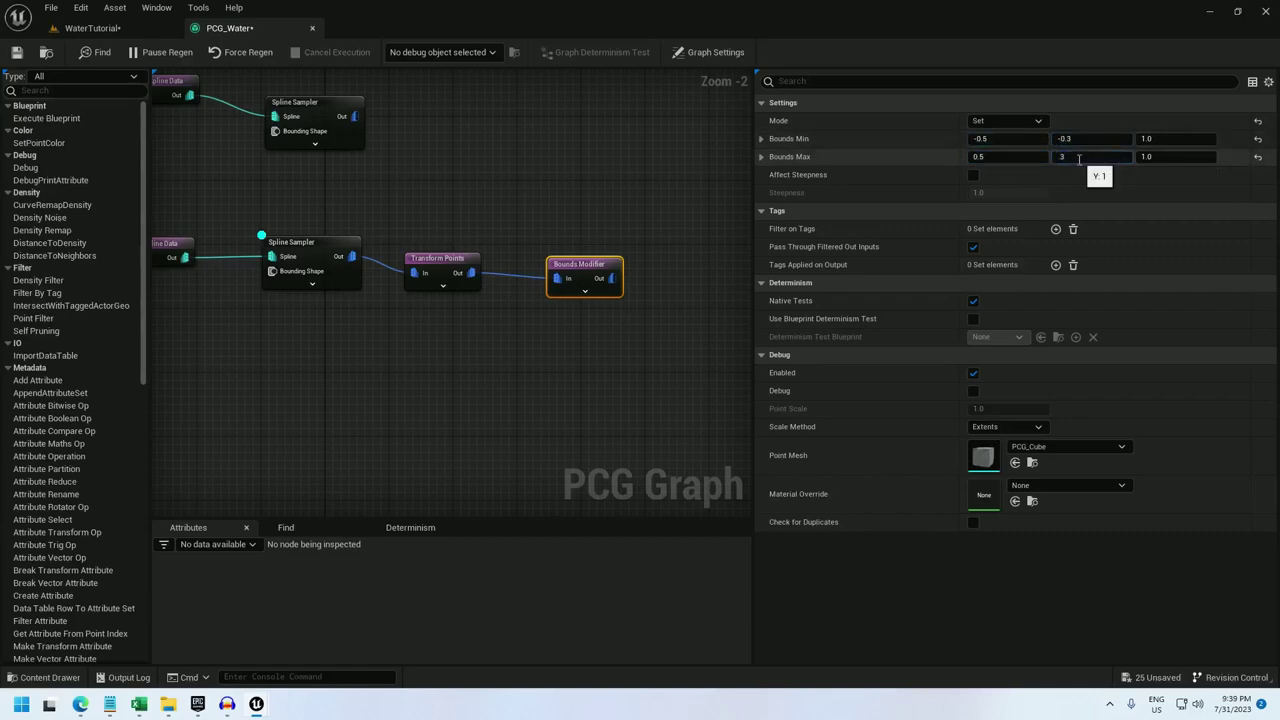
pyautogui.click(1168, 139)
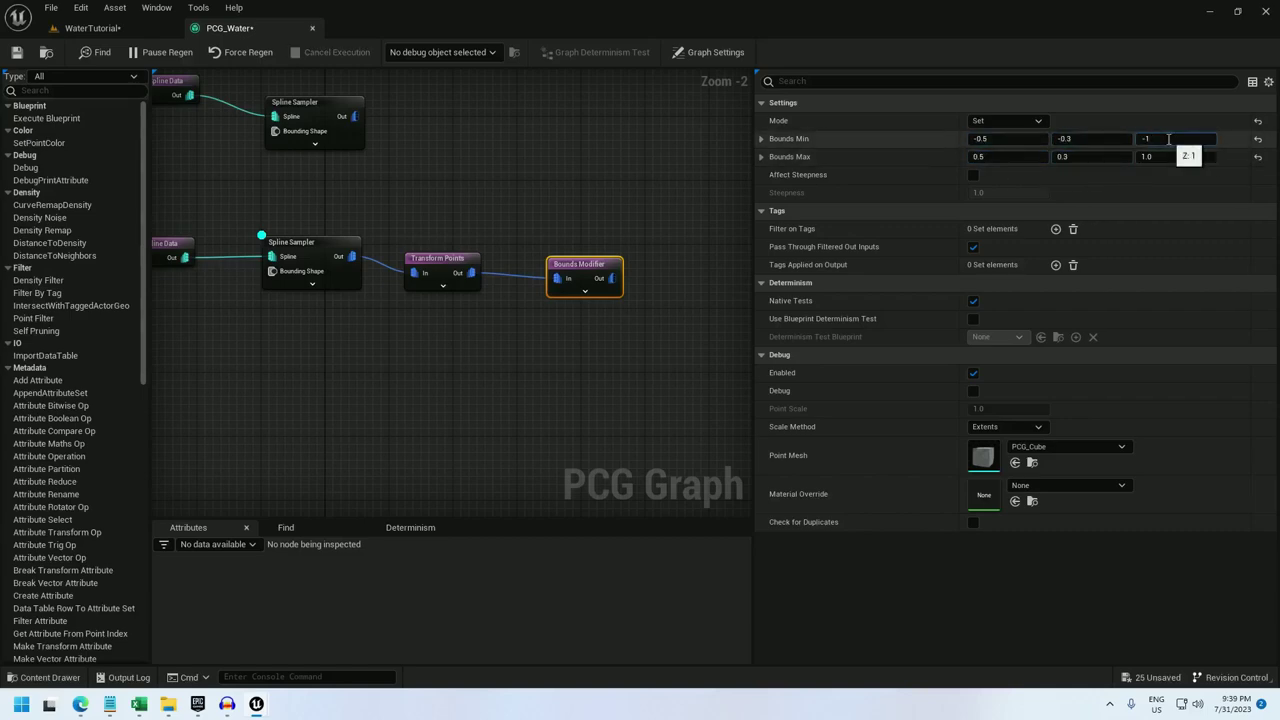
pyautogui.write('-100')
pyautogui.click(1163, 156)
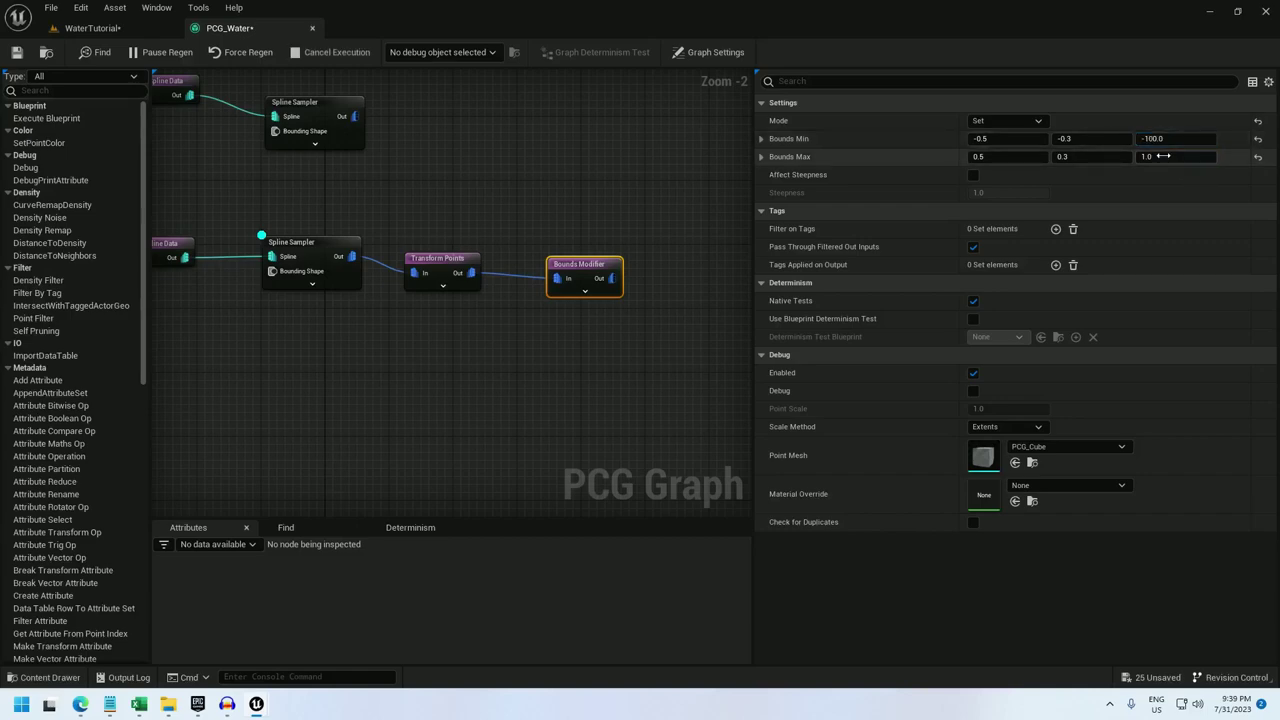
pyautogui.write('100')
pyautogui.press('Return')
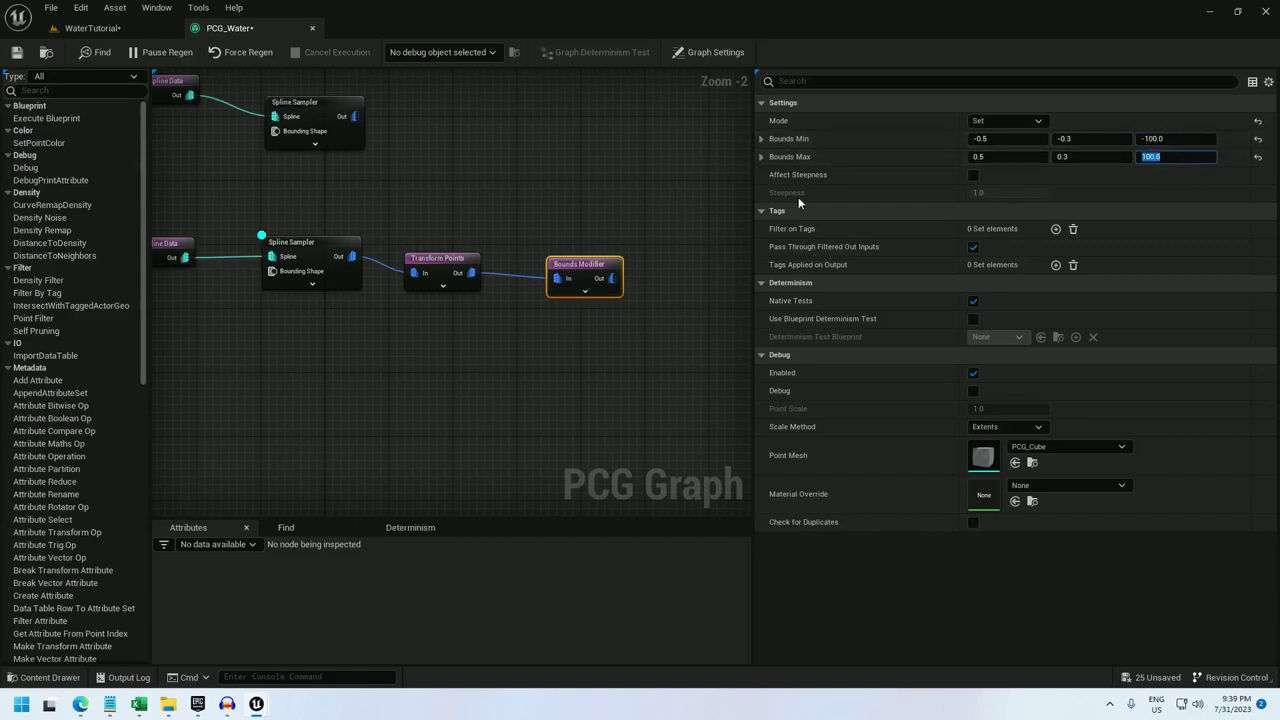
# Step: Debug only the Bounds Modifier node and check how its points cover the river's width in the level
pyautogui.rightClick(582, 263)
pyautogui.click(652, 402)
pyautogui.click(92, 27)
pyautogui.moveTo(467, 238); pyautogui.dragTo(440, 385, button='right')
pyautogui.scroll(-1, 745, 240)
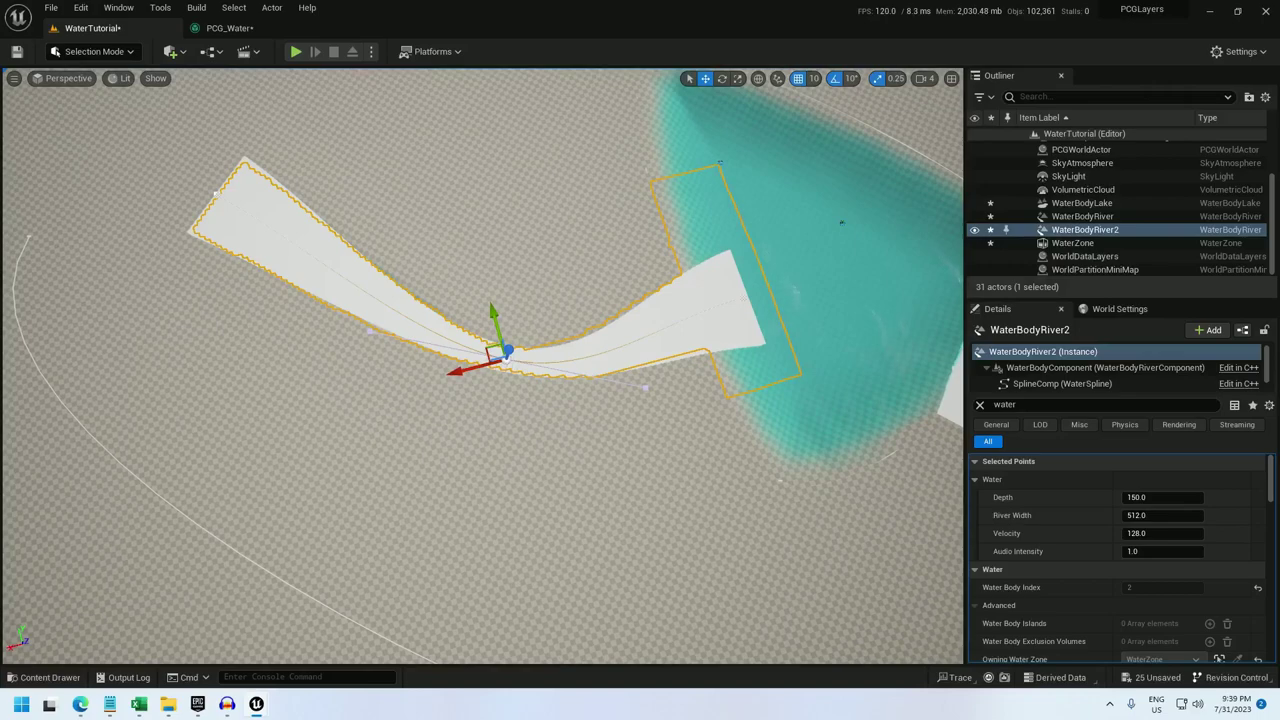
# Step: Enable the debug display on the lake's Spline Sampler as well and check the lake and river points together in the level
pyautogui.click(214, 27)
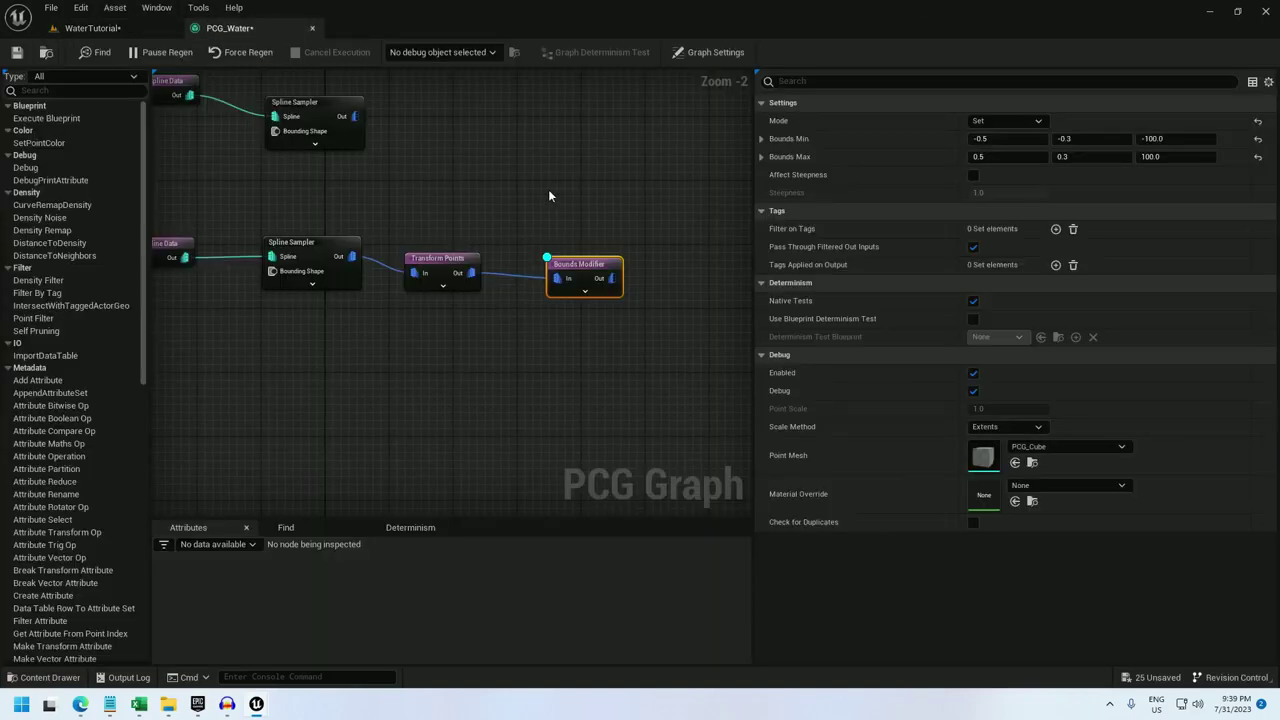
pyautogui.scroll(-2, 551, 316)
pyautogui.scroll(1, 550, 319)
pyautogui.moveTo(608, 360); pyautogui.dragTo(222, 222)
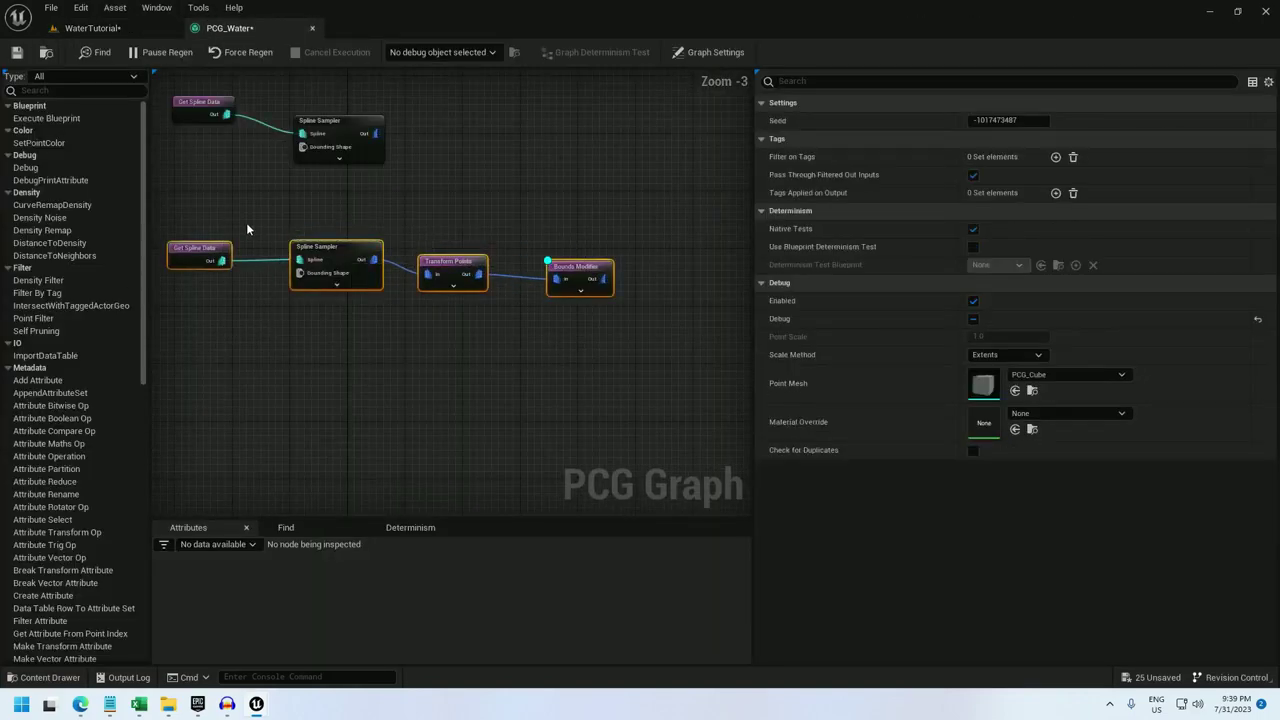
pyautogui.click(606, 291)
pyautogui.click(336, 131)
pyautogui.rightClick(336, 131)
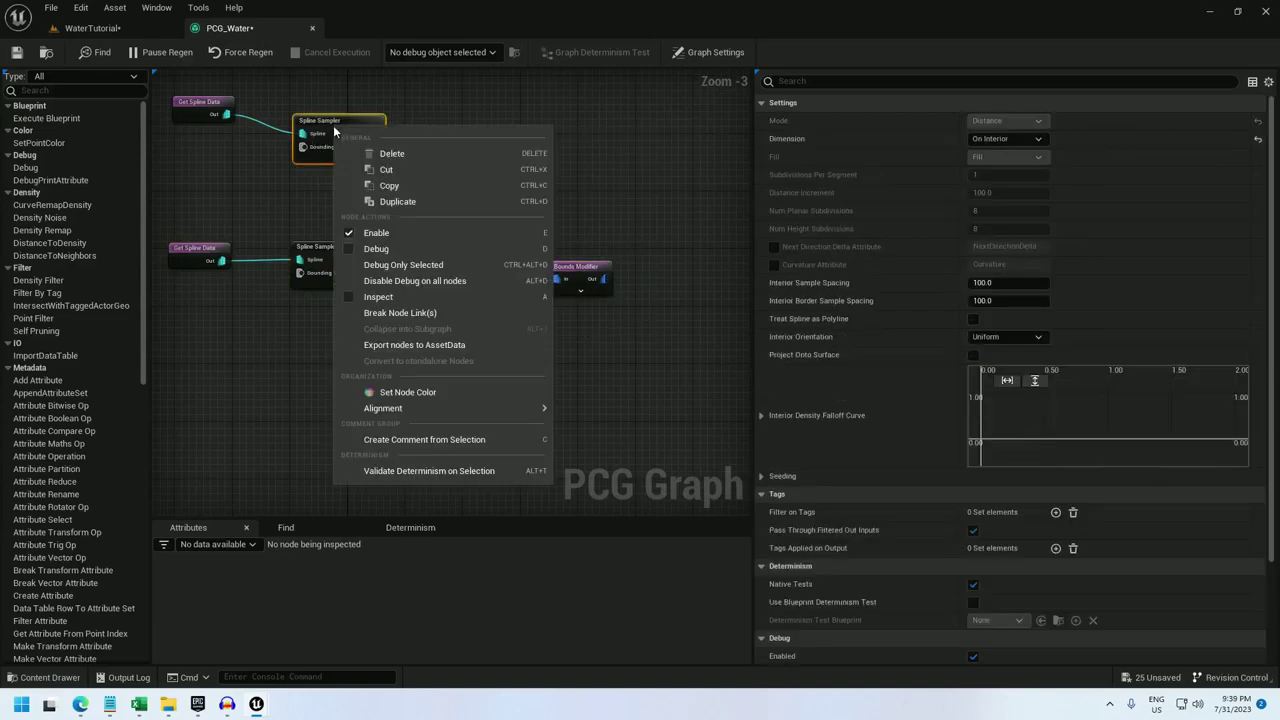
pyautogui.click(399, 249)
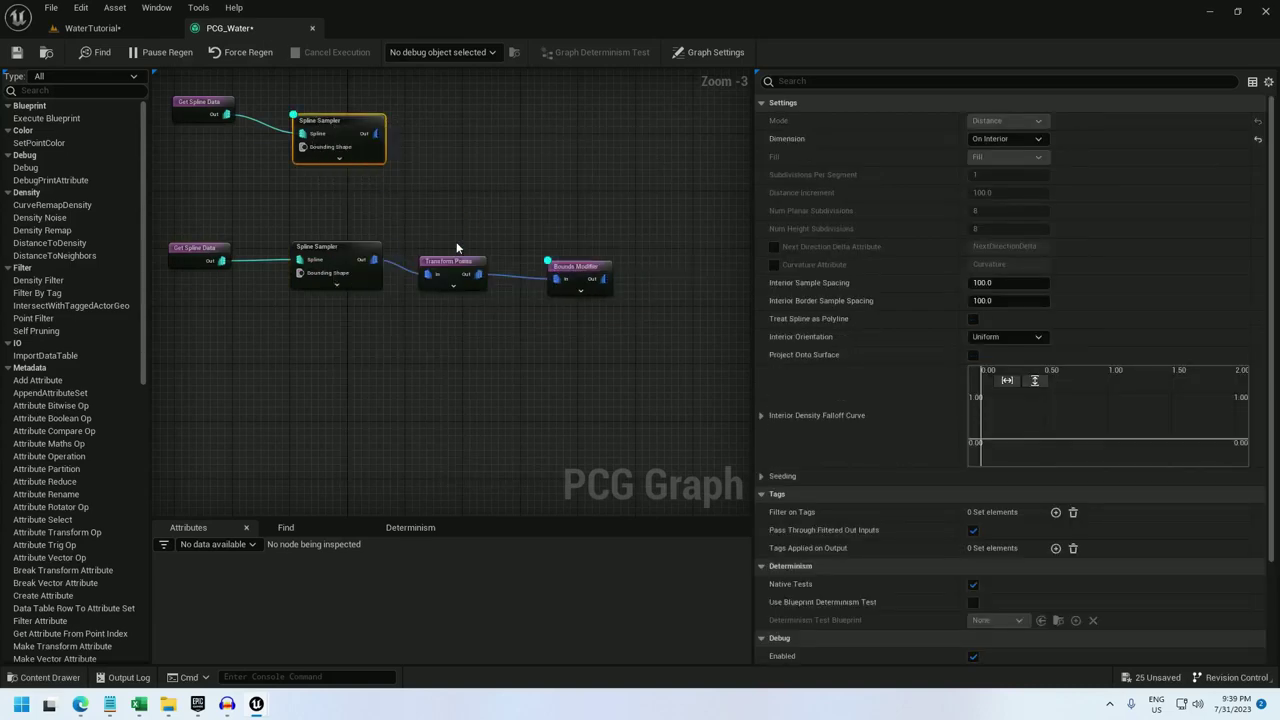
pyautogui.click(92, 27)
pyautogui.moveTo(495, 226)
pyautogui.mouseDown(button='right')
pyautogui.moveTo(545, 226)
pyautogui.moveTo(450, 226)
pyautogui.moveTo(495, 226)
pyautogui.mouseUp(button='right')
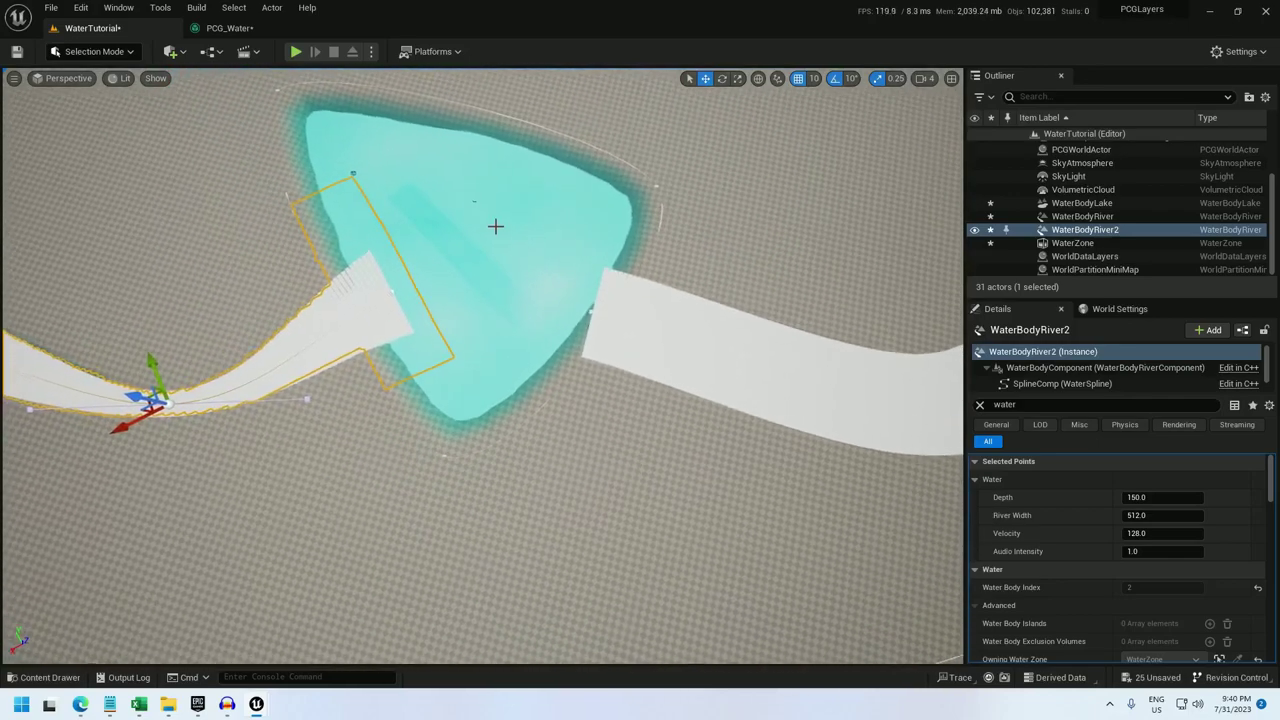
# Step: Move WaterBodyRiver's end spline point slightly into the lake and regenerate the PCG graph to check the overlap
pyautogui.click(589, 316)
pyautogui.click(589, 316)
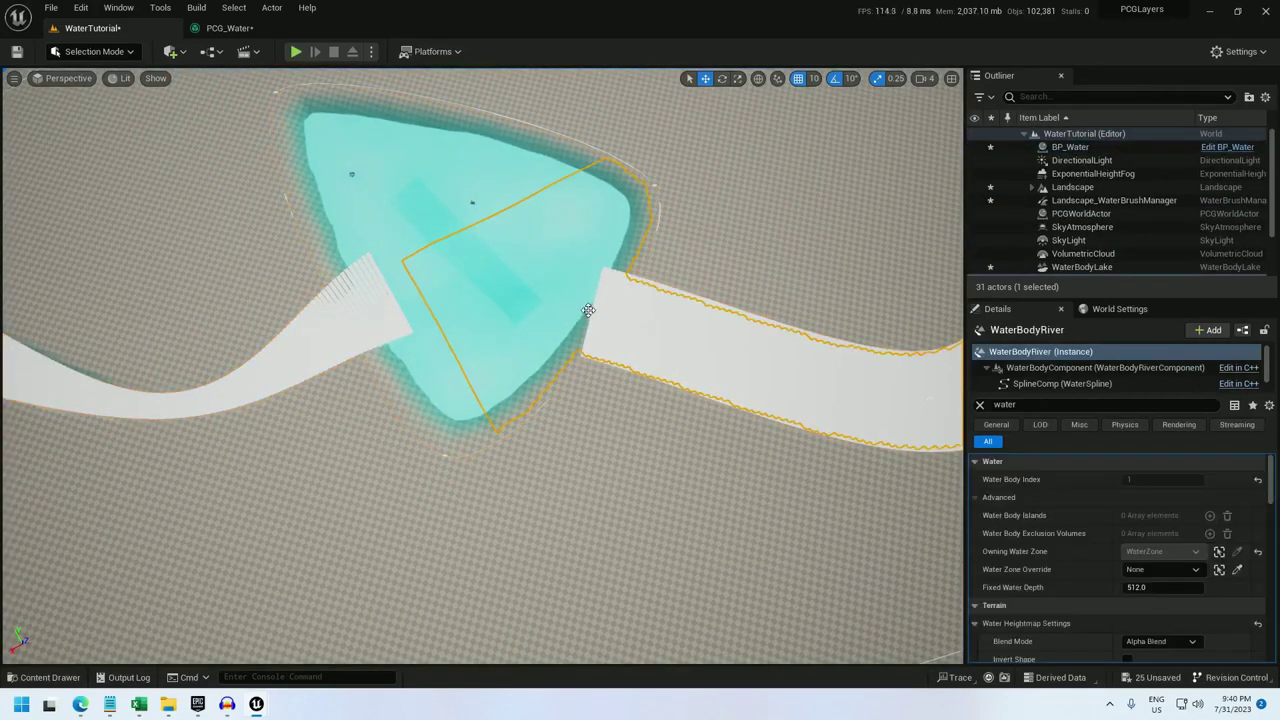
pyautogui.click(565, 300)
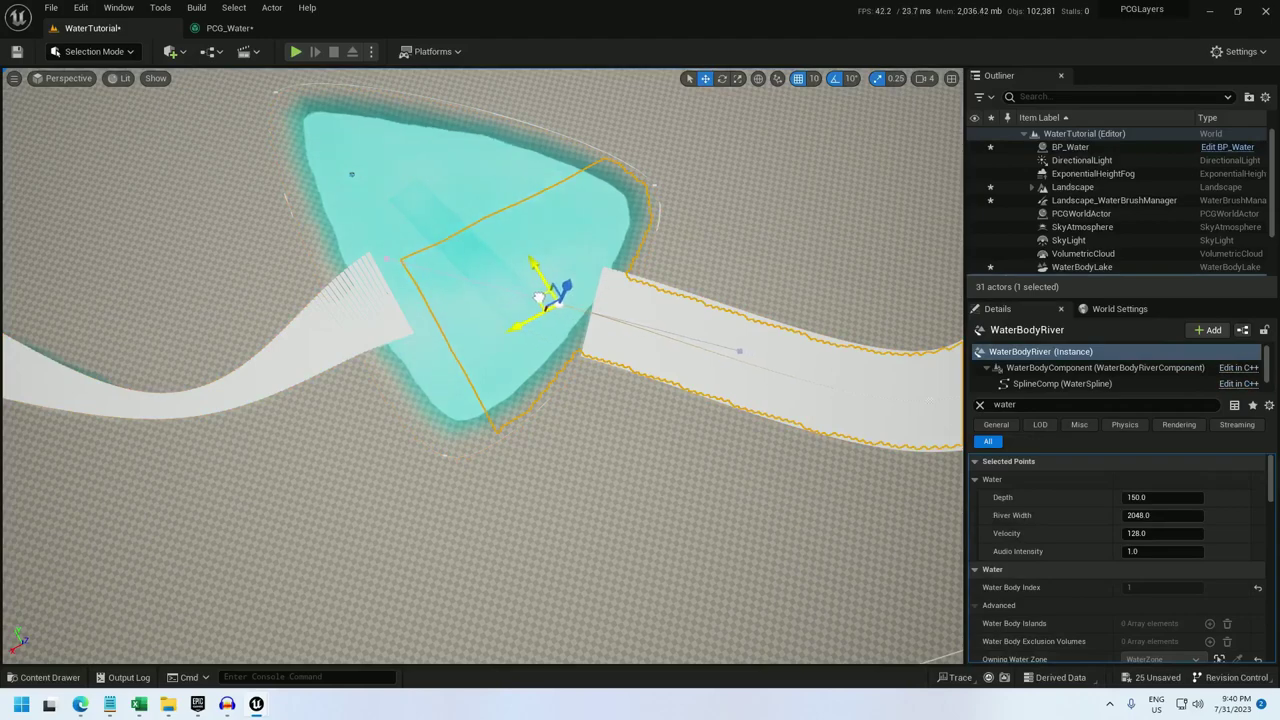
pyautogui.click(225, 28)
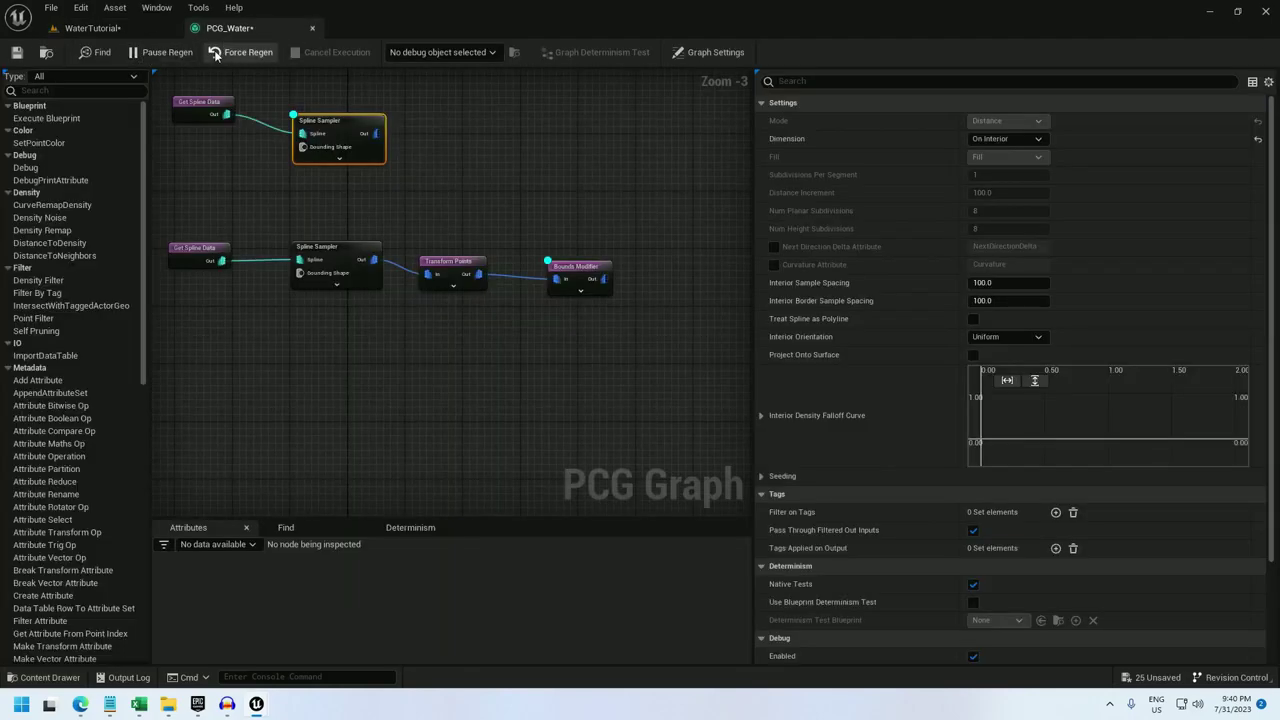
pyautogui.click(100, 28)
pyautogui.moveTo(456, 354); pyautogui.dragTo(430, 310, button='right')
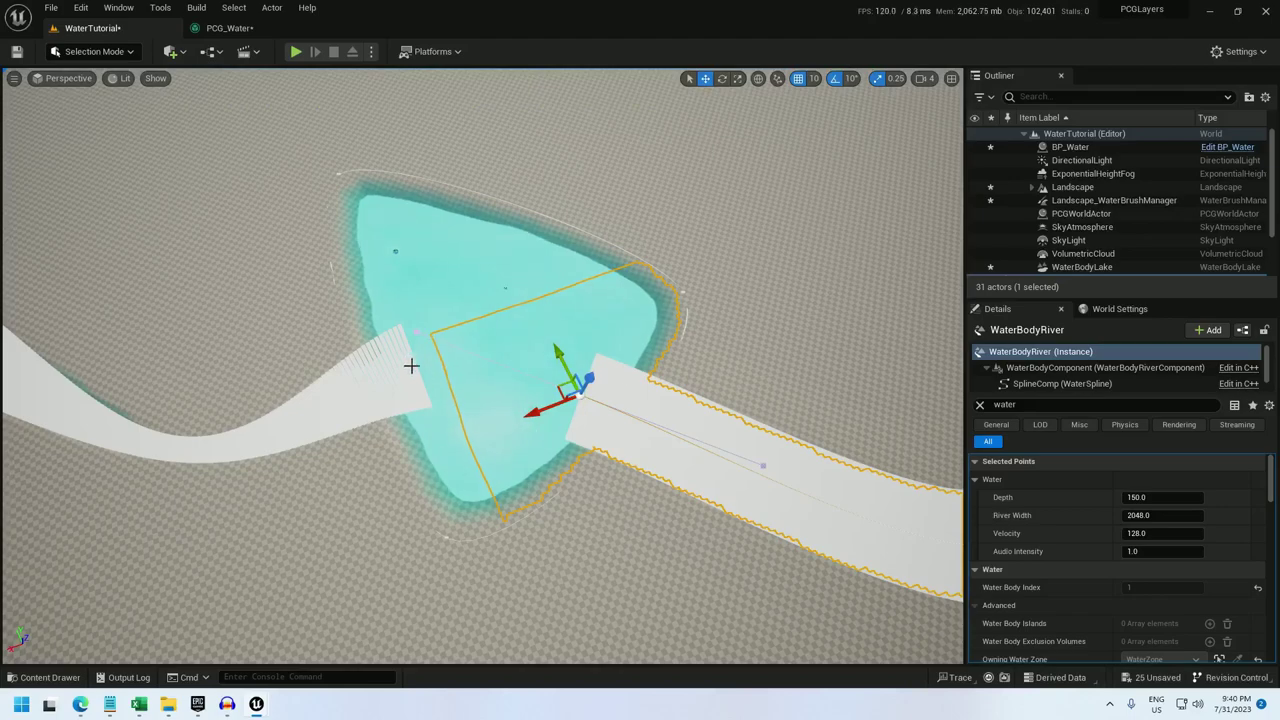
# Step: Straighten the connections in the river's node chain and between the lake's Get Spline Data and Spline Sampler nodes
pyautogui.click(230, 28)
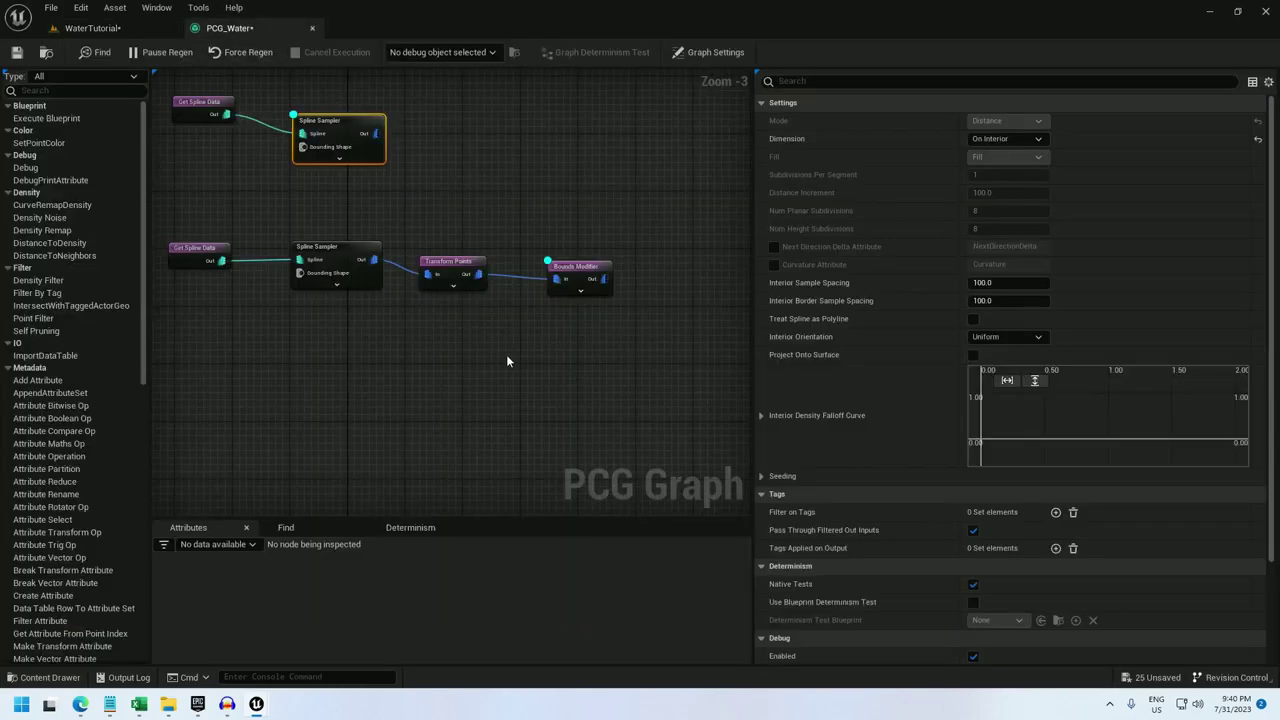
pyautogui.scroll(-4, 506, 354)
pyautogui.moveTo(586, 371); pyautogui.dragTo(303, 272)
pyautogui.press('q')
pyautogui.moveTo(514, 249); pyautogui.dragTo(269, 198)
pyautogui.press('q')
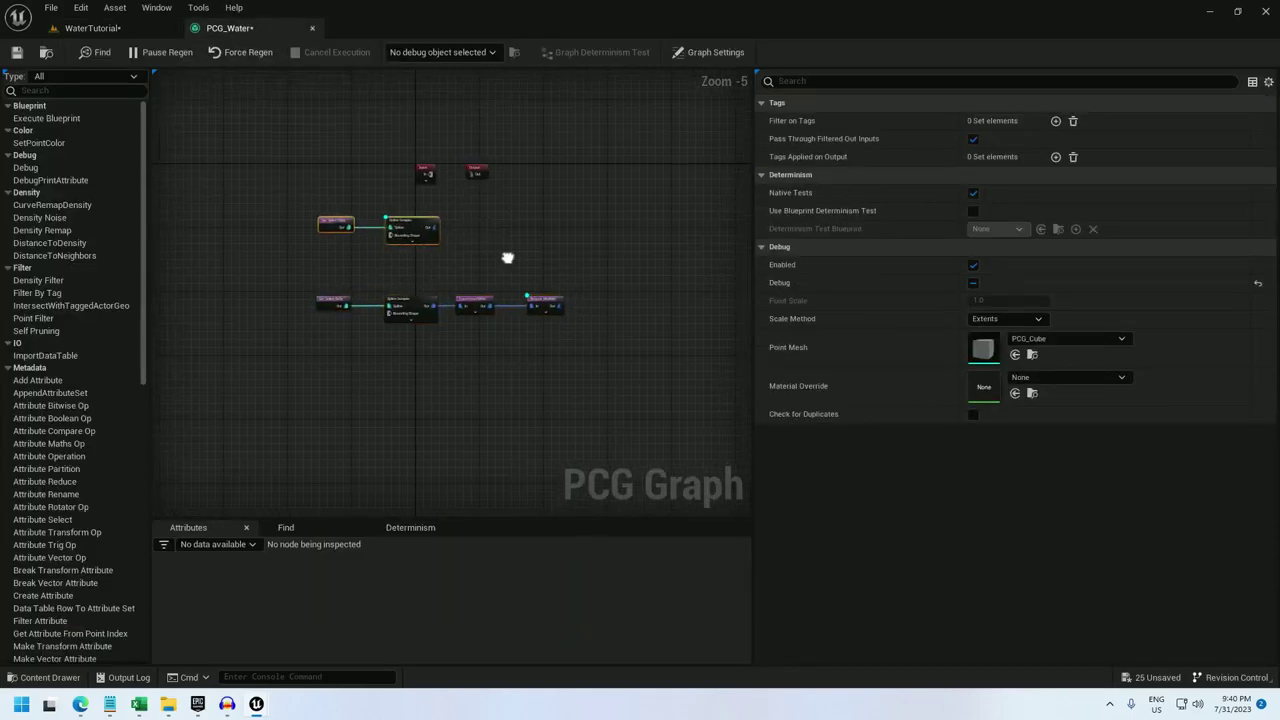
# Step: Add an Intersection node fed by the lake's Spline Sampler and connect the river's Bounds Modifier output to it
pyautogui.scroll(1, 508, 257)
pyautogui.moveTo(508, 257); pyautogui.dragTo(425, 191, button='right')
pyautogui.moveTo(312, 149); pyautogui.dragTo(566, 161)
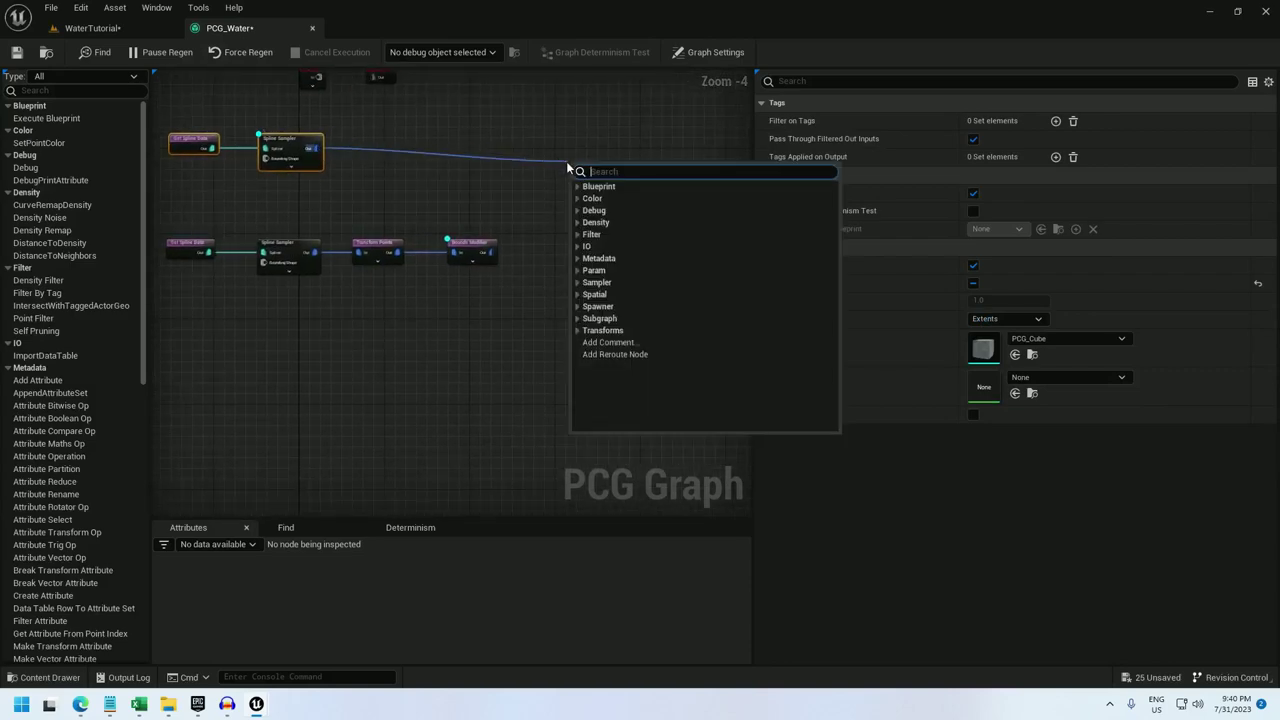
pyautogui.press('Return')
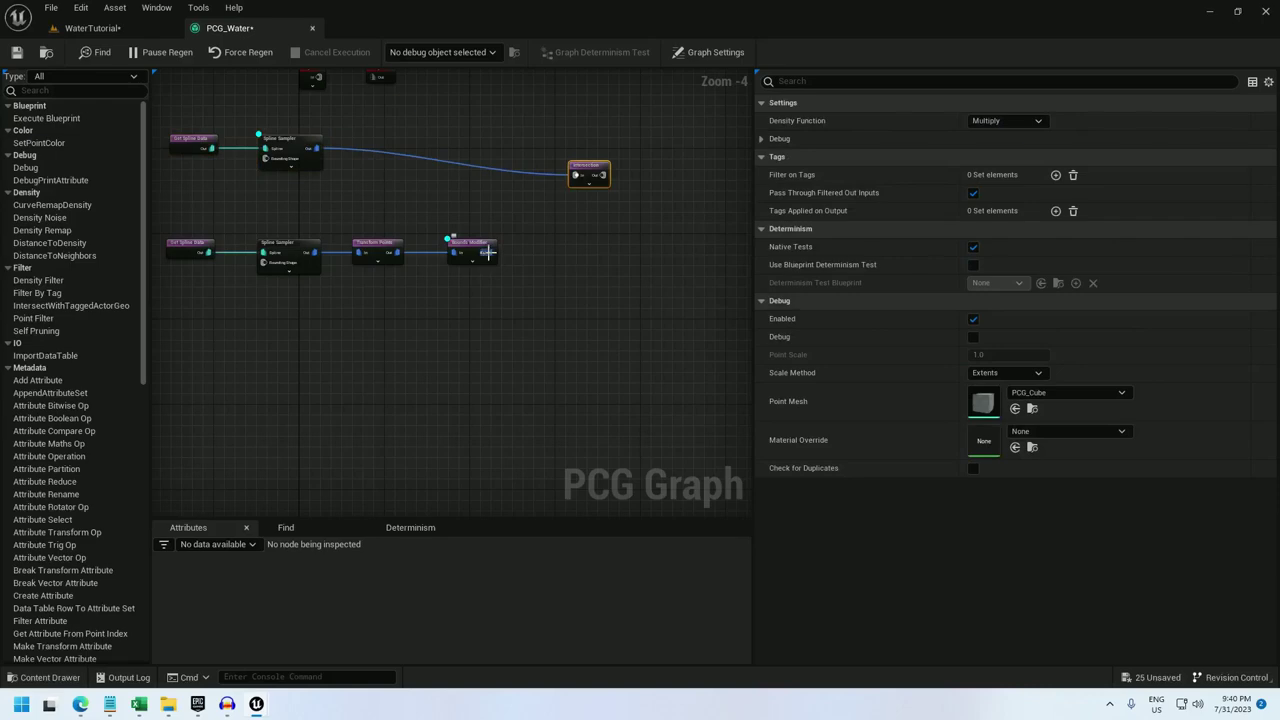
pyautogui.moveTo(487, 252); pyautogui.dragTo(575, 175)
# Step: Debug only the Intersection node, check its result in the level, and return to the PCG_Water graph
pyautogui.rightClick(584, 165)
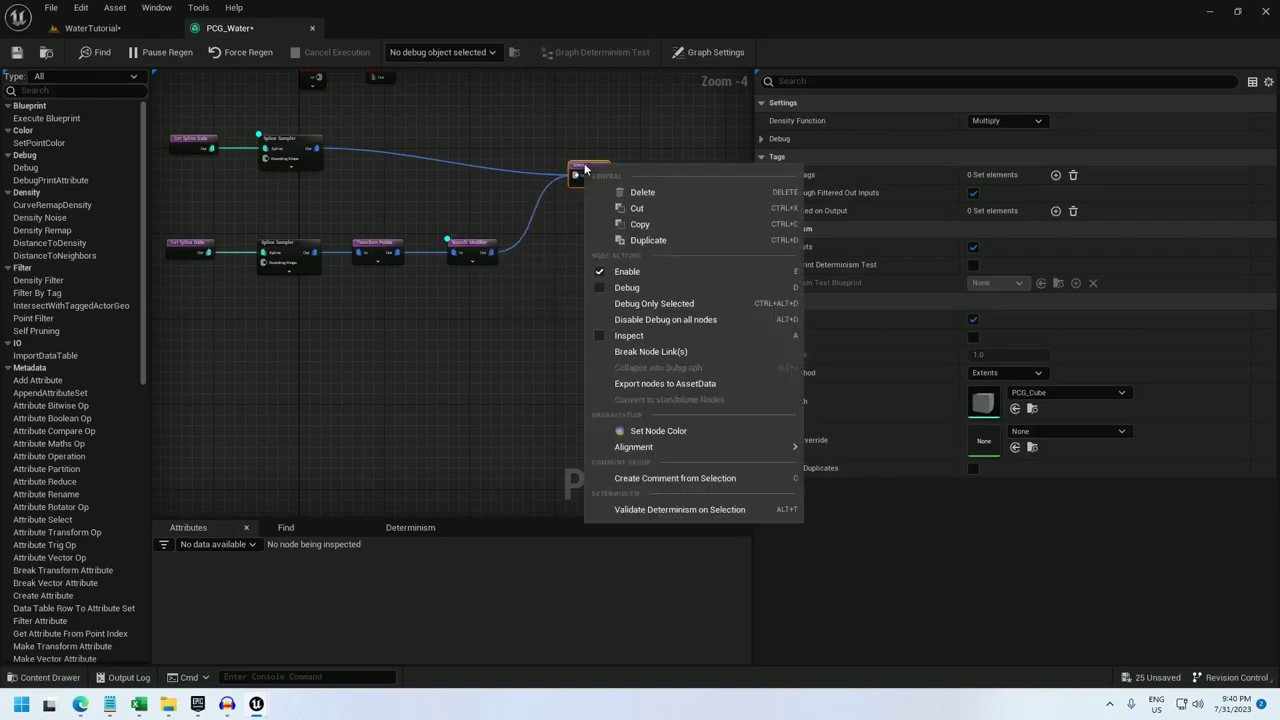
pyautogui.click(671, 322)
pyautogui.click(125, 28)
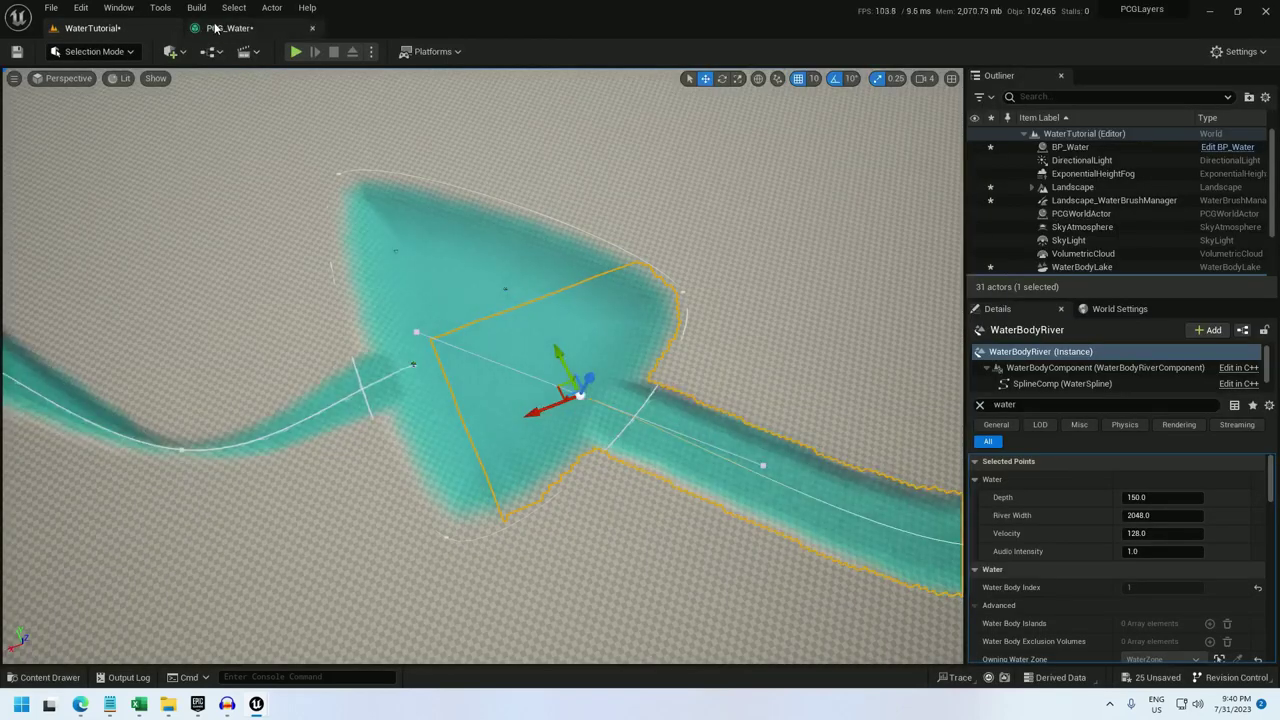
pyautogui.click(216, 28)
pyautogui.moveTo(179, 291); pyautogui.dragTo(493, 222)
pyautogui.click(529, 240)
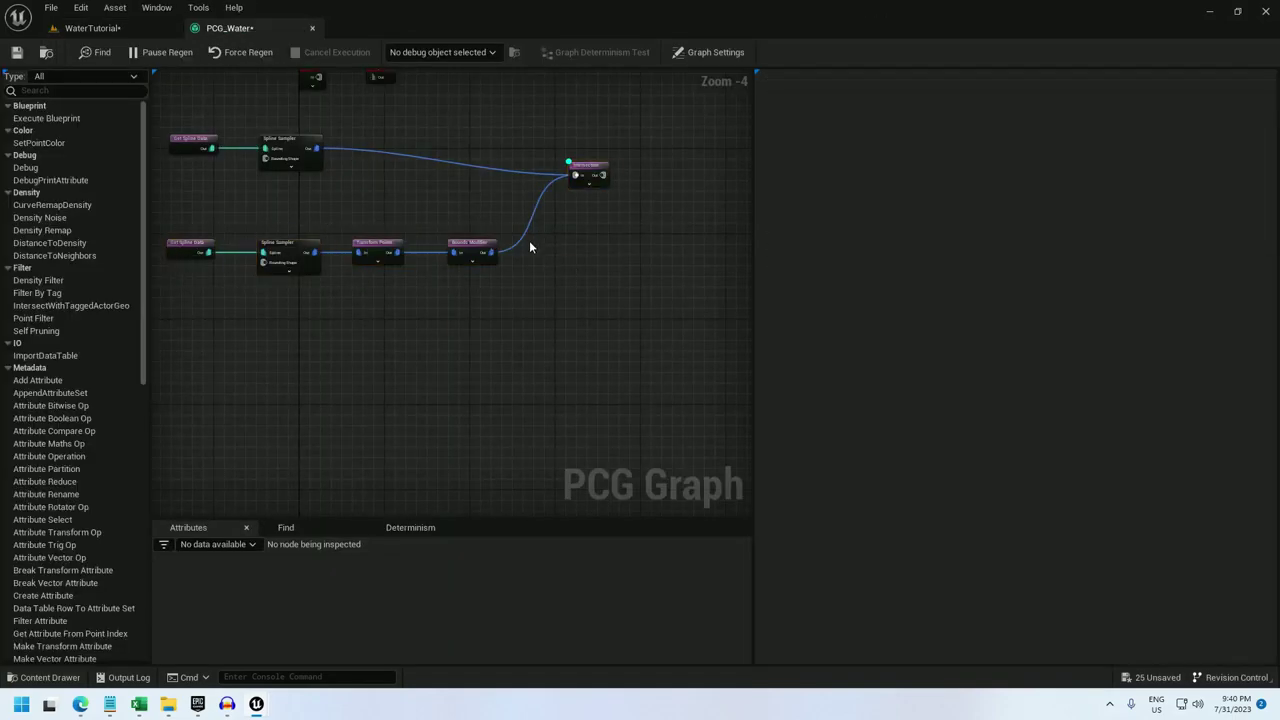
# Step: Insert a Merge node between the river's Bounds Modifier and the Intersection node, and check the overlap in the level
pyautogui.rightClick(529, 238)
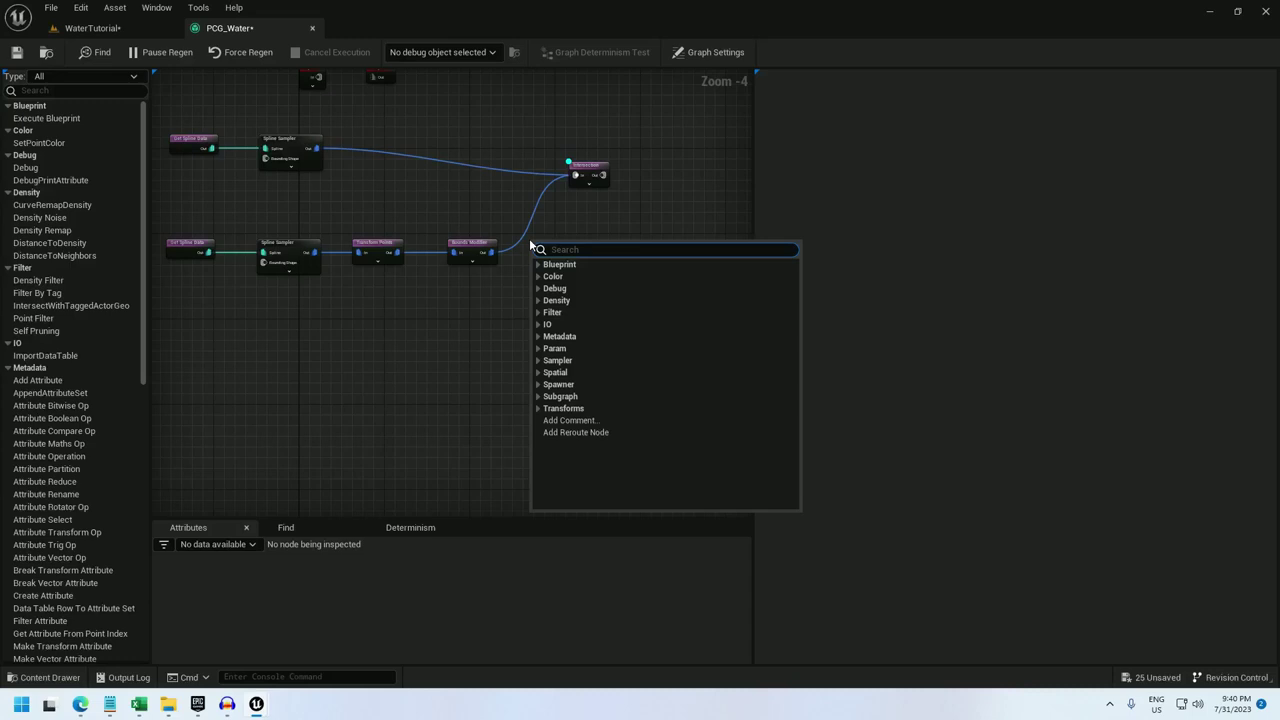
pyautogui.write('merge')
pyautogui.press('Return')
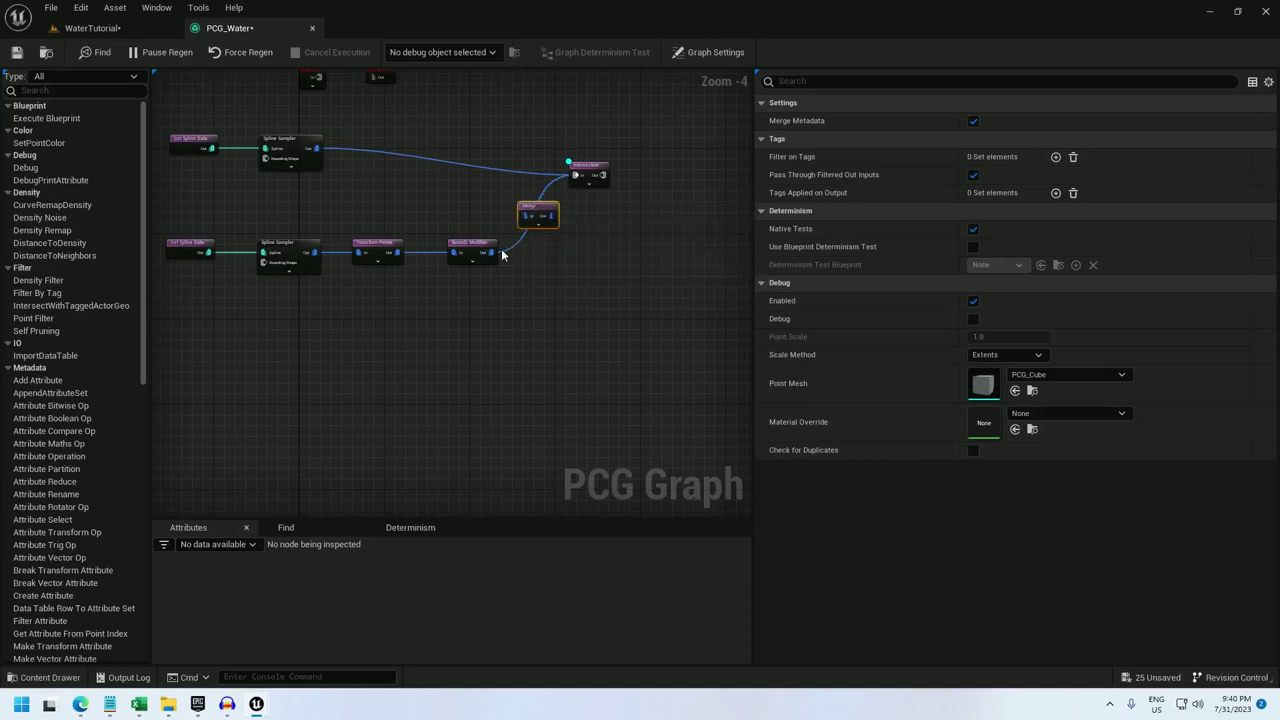
pyautogui.keyDown('alt'); pyautogui.click(550, 191); pyautogui.keyUp('alt')
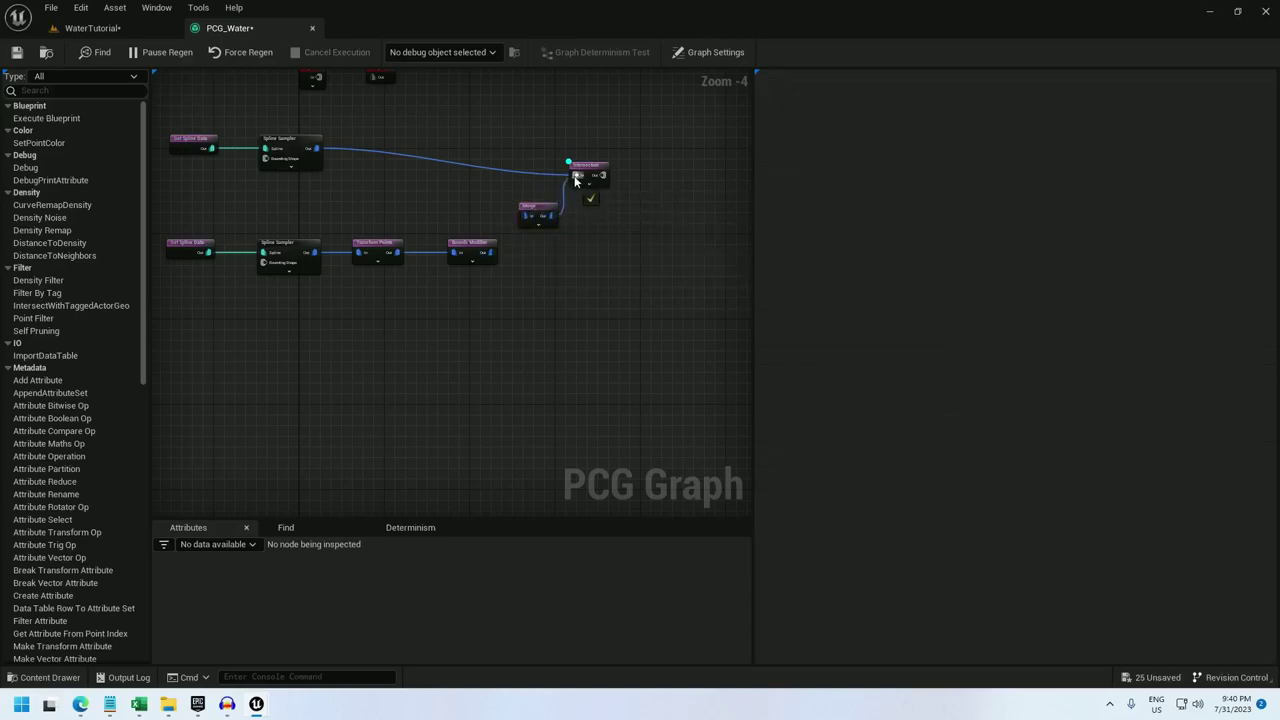
pyautogui.moveTo(491, 256); pyautogui.dragTo(522, 223)
pyautogui.click(139, 33)
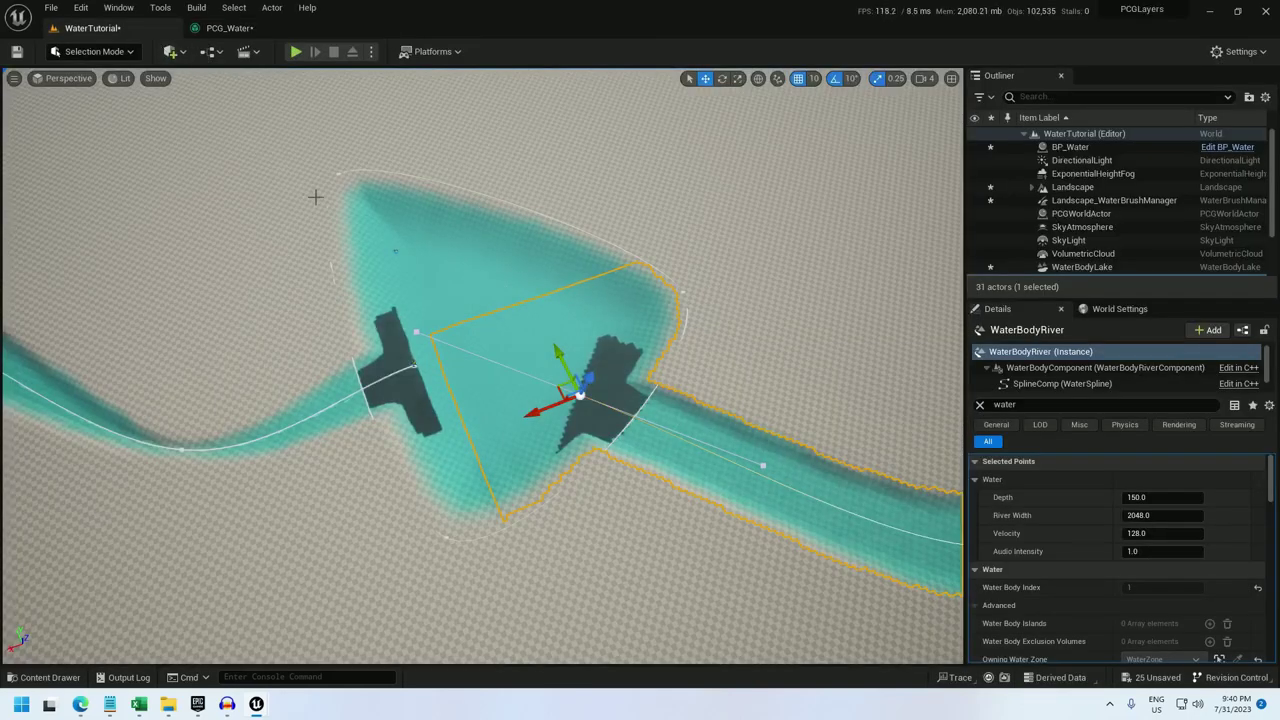
pyautogui.moveTo(315, 197)
pyautogui.mouseDown(button='right')
pyautogui.moveTo(375, 197)
pyautogui.moveTo(334, 196)
pyautogui.mouseUp(button='right')
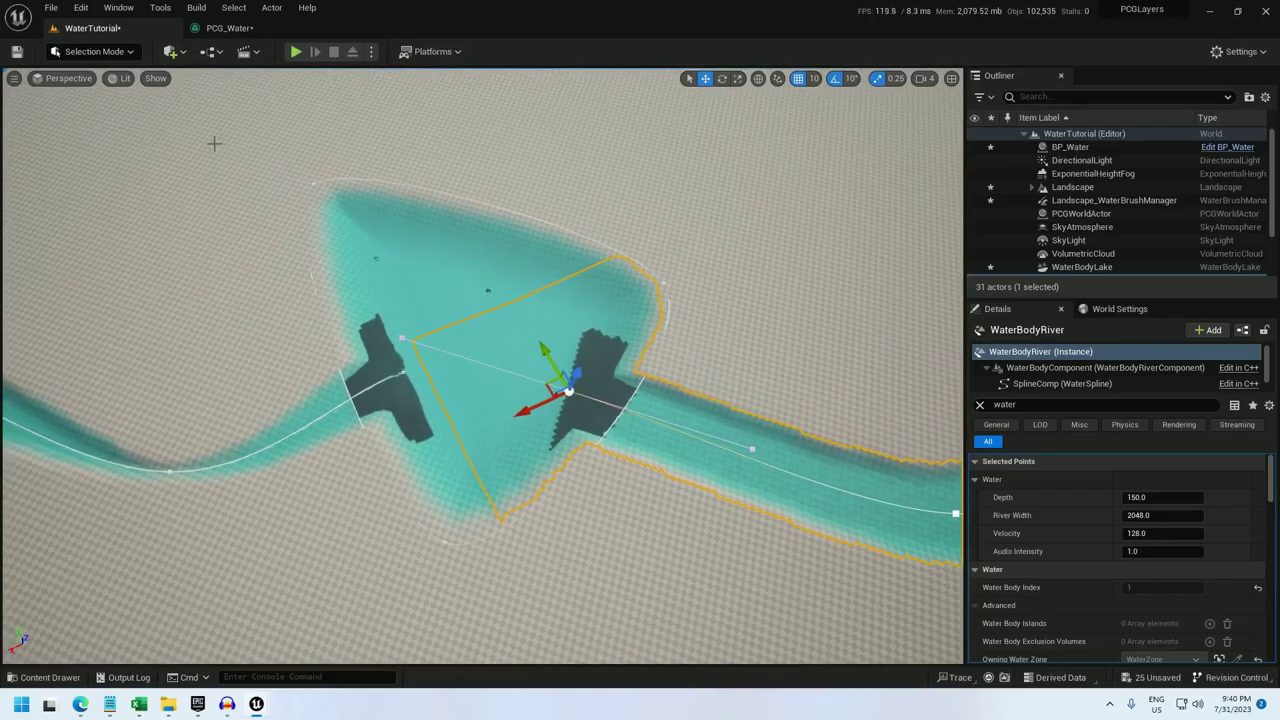
pyautogui.click(225, 29)
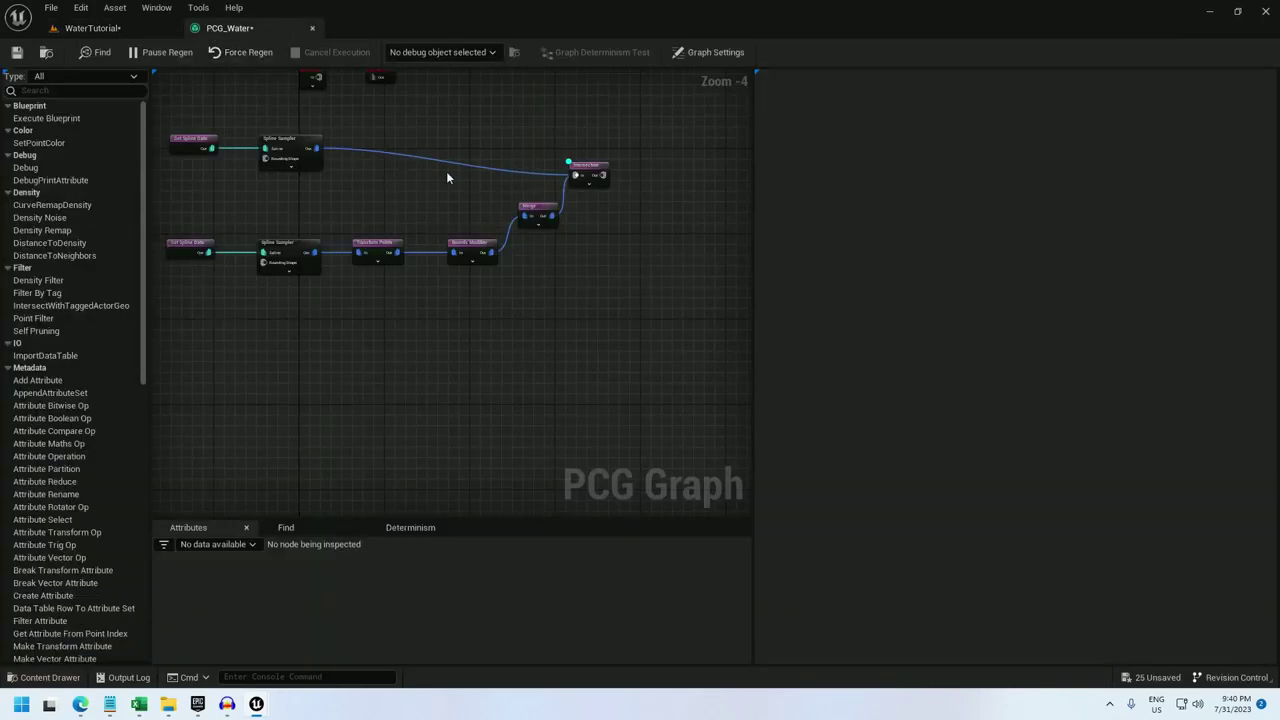
# Step: Add a Difference node with the lake's Spline Sampler as Source and the Intersection as Differences, using the Binary density function
pyautogui.moveTo(337, 141); pyautogui.dragTo(362, 220, button='right')
pyautogui.moveTo(321, 220); pyautogui.dragTo(631, 178)
pyautogui.write('differen')
pyautogui.press('Return')
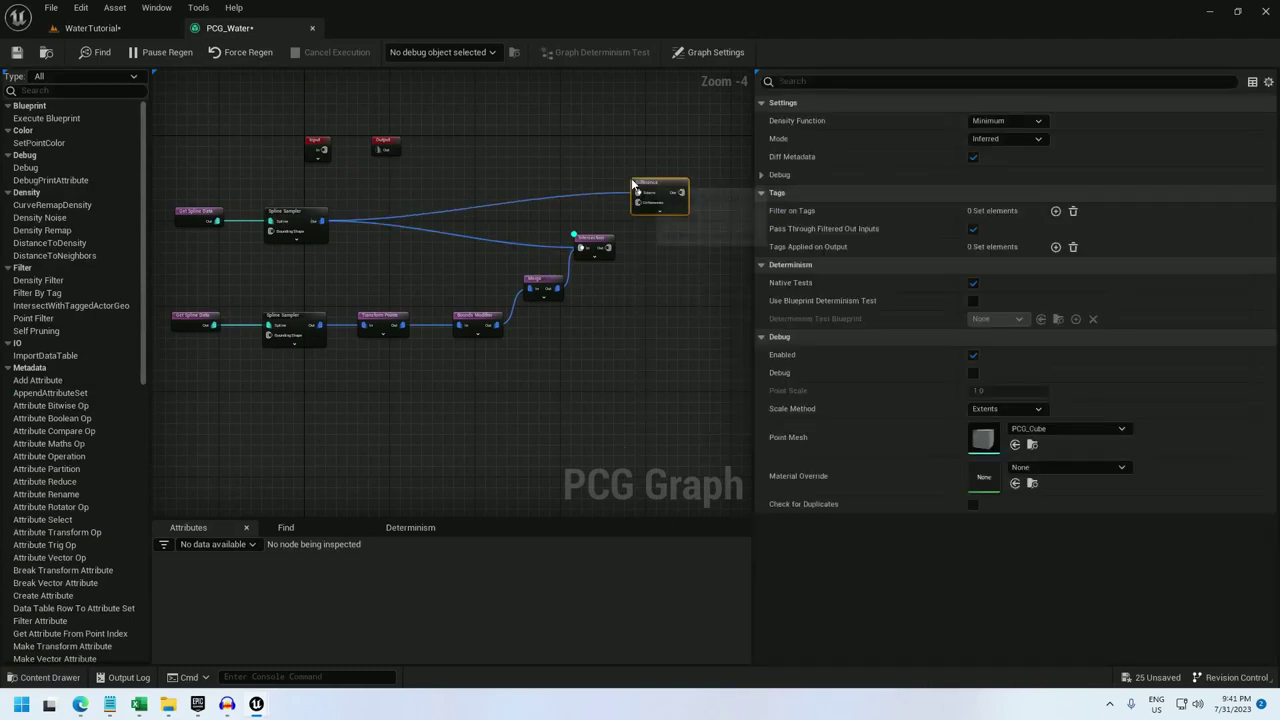
pyautogui.moveTo(637, 203); pyautogui.dragTo(607, 255)
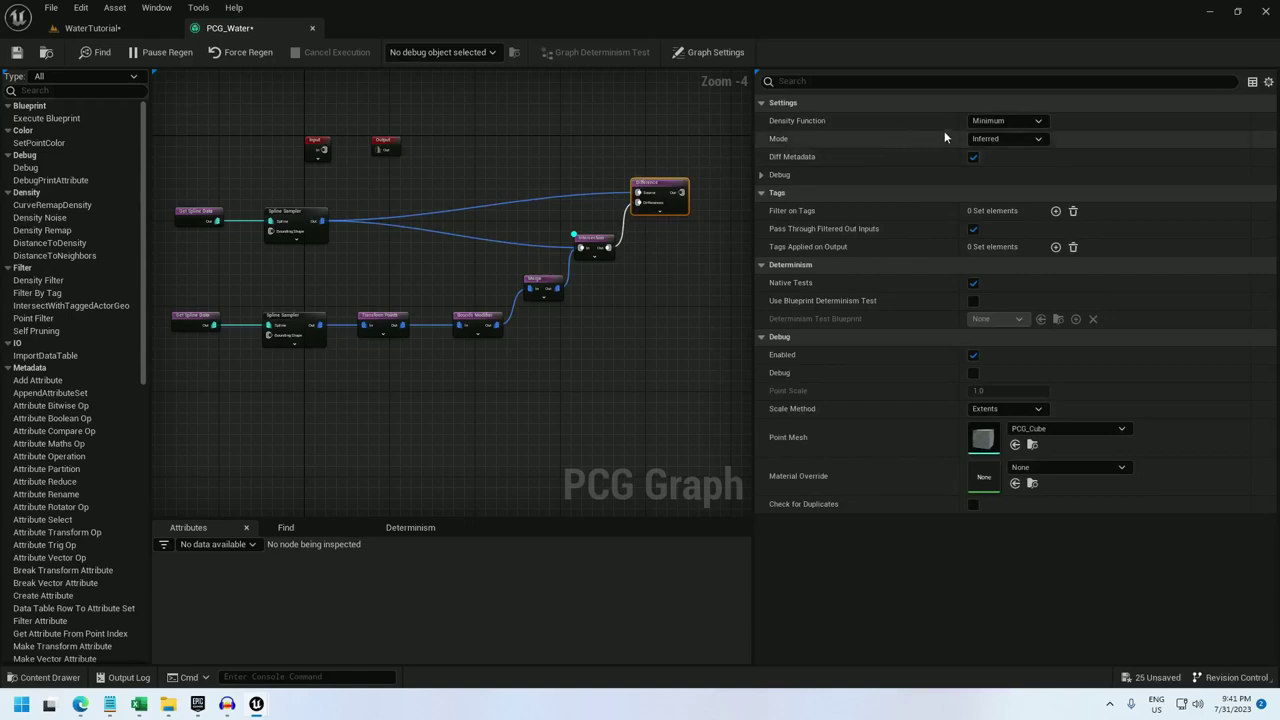
pyautogui.click(1008, 121)
pyautogui.click(1013, 158)
# Step: Debug only the Difference node, inspect the lake points in the level, and return to the PCG_Water graph
pyautogui.rightClick(665, 186)
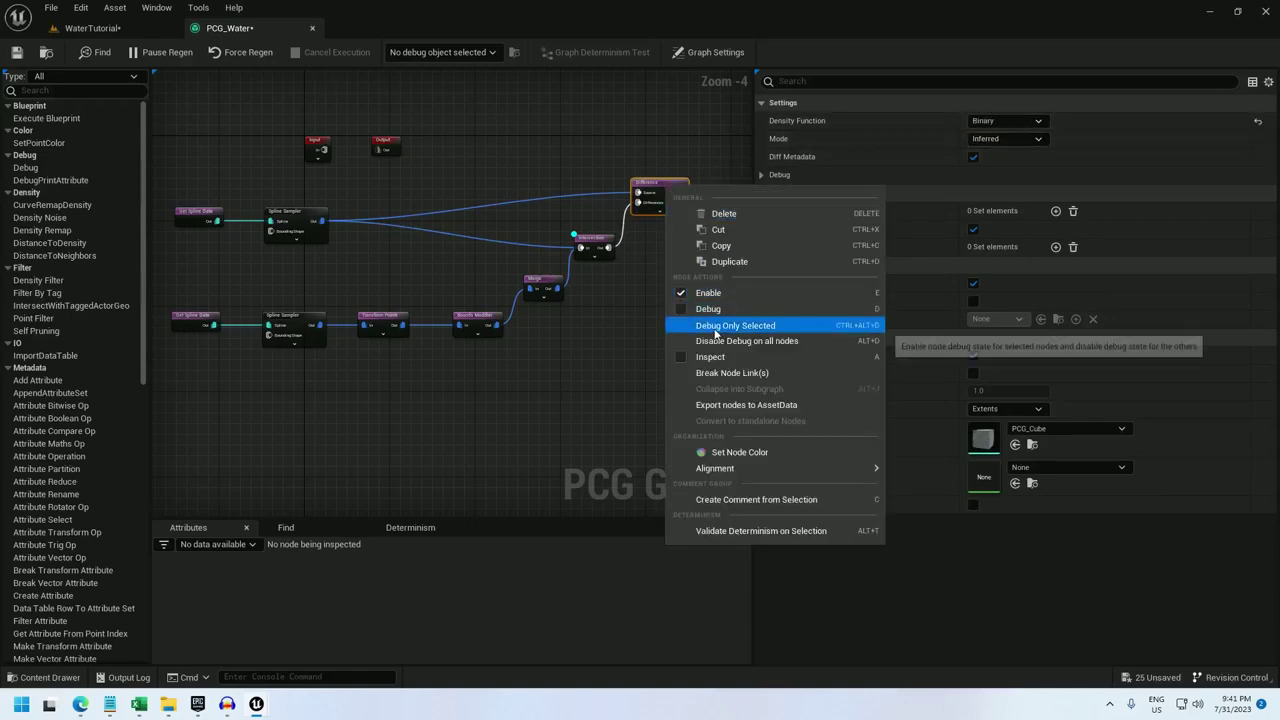
pyautogui.click(715, 328)
pyautogui.click(116, 29)
pyautogui.moveTo(486, 220); pyautogui.dragTo(600, 280, button='right')
pyautogui.press('w')
pyautogui.scroll(-2, 486, 220)
pyautogui.press('s')
pyautogui.moveTo(558, 239); pyautogui.dragTo(562, 241, button='right')
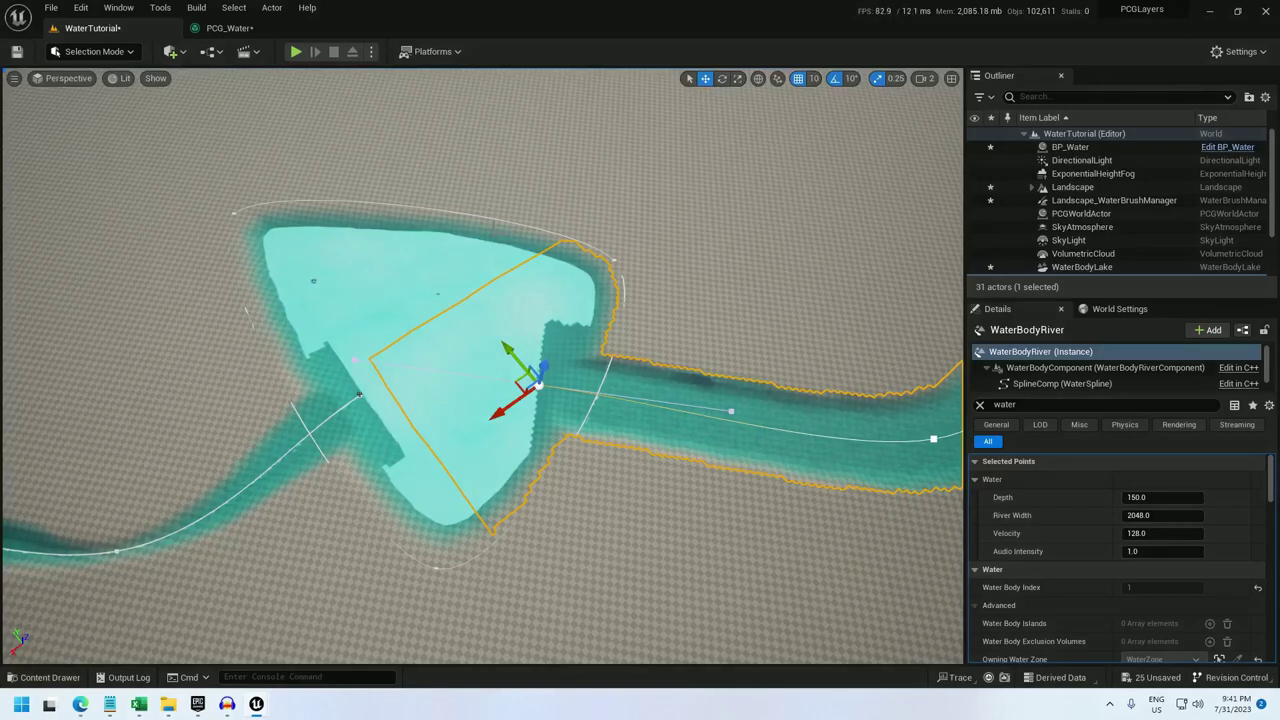
pyautogui.click(226, 28)
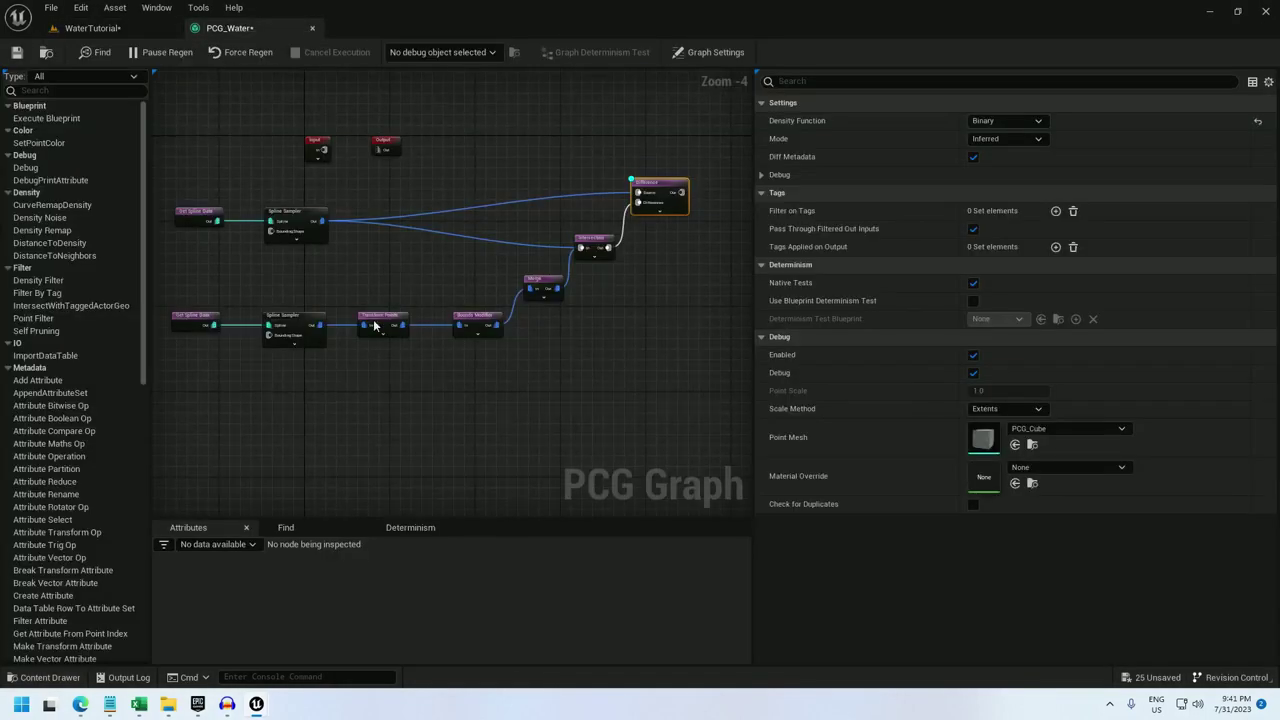
# Step: Debug only the river's Bounds Modifier node, inspect the river points in the level, and return to the graph
pyautogui.rightClick(470, 322)
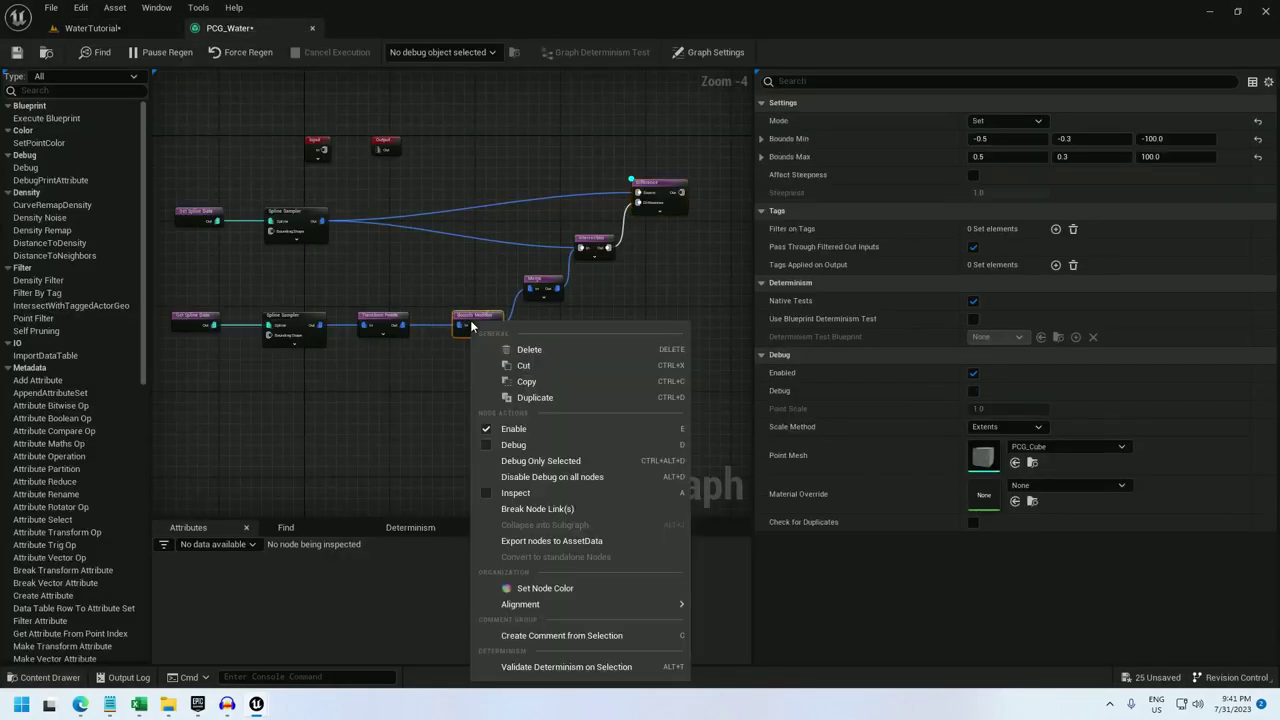
pyautogui.click(537, 460)
pyautogui.click(78, 28)
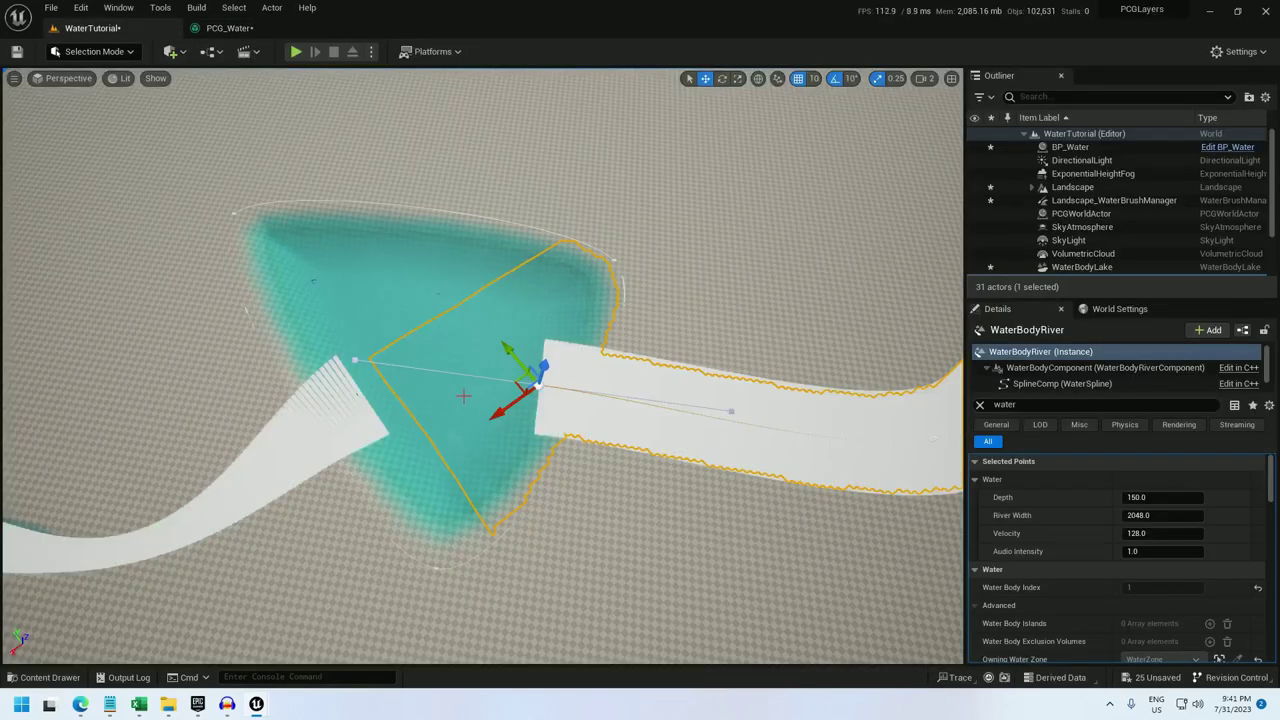
pyautogui.moveTo(493, 385); pyautogui.dragTo(420, 385, button='right')
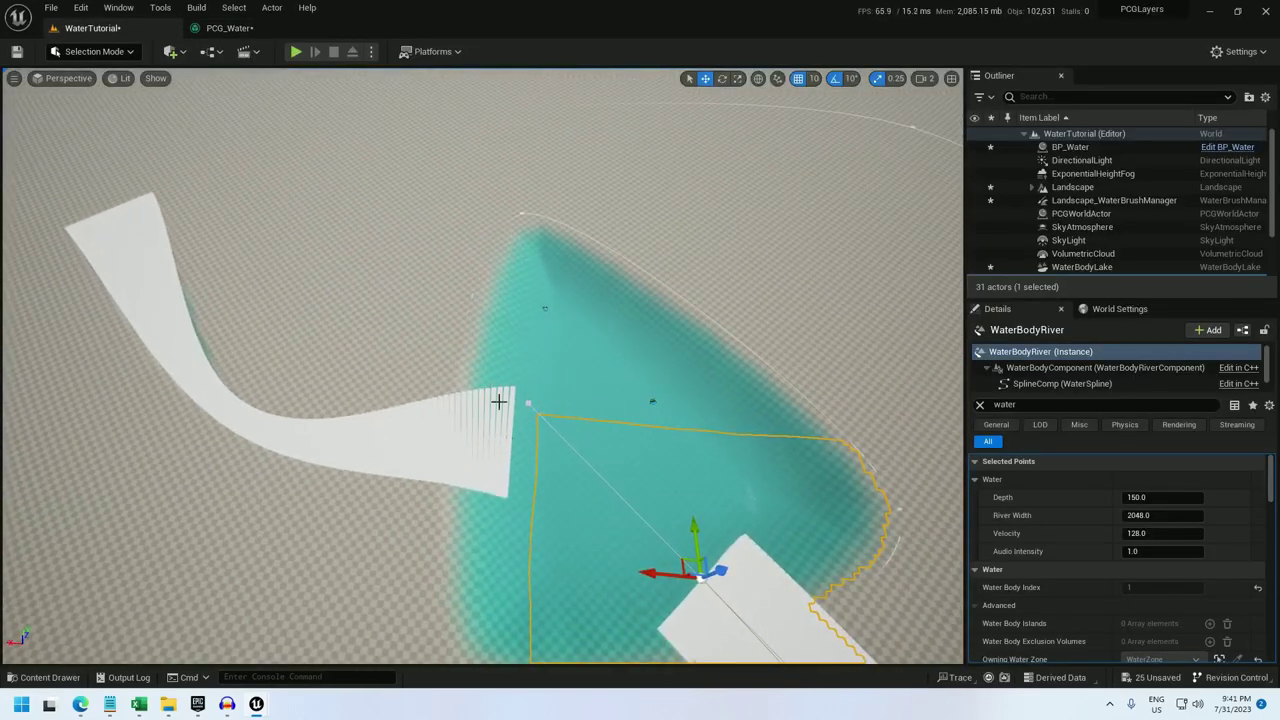
pyautogui.moveTo(460, 442); pyautogui.dragTo(435, 398, button='right')
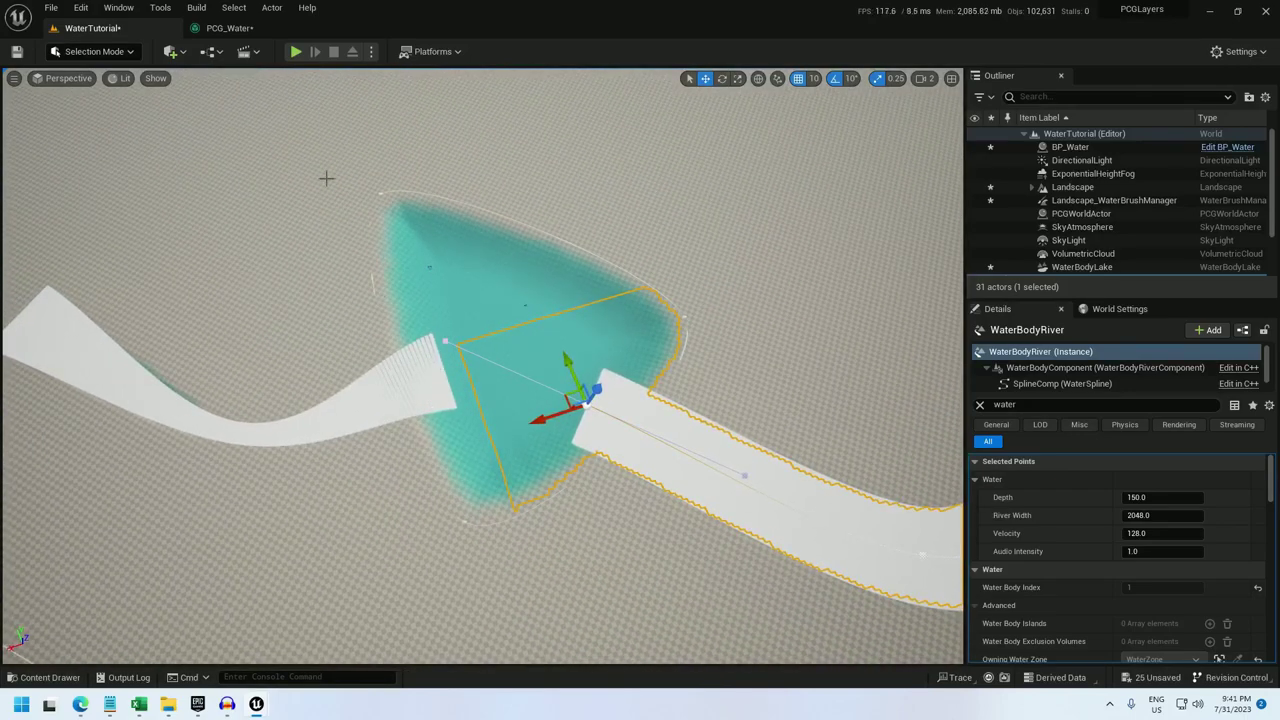
pyautogui.click(229, 28)
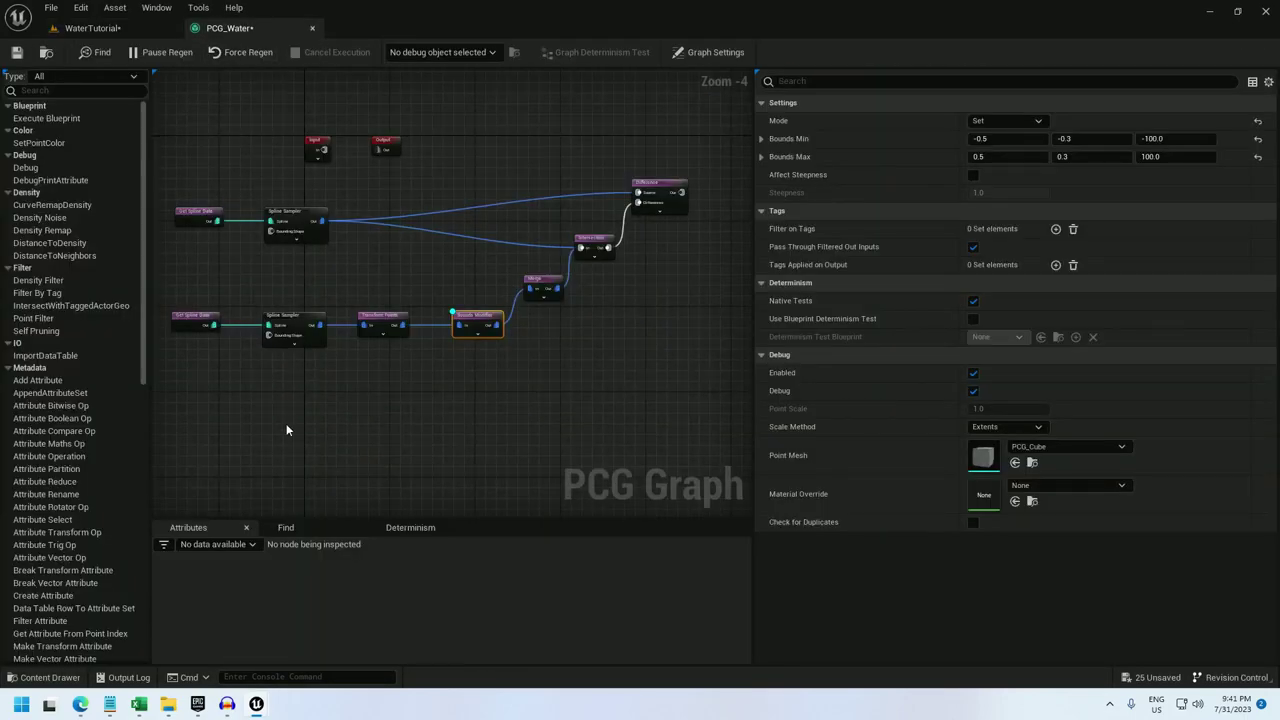
# Step: Add a Get Spline Data node with Actor Filter Self below the river chain and connect a new Spline Sampler to it
pyautogui.rightClick(334, 347)
pyautogui.write('get spline dat')
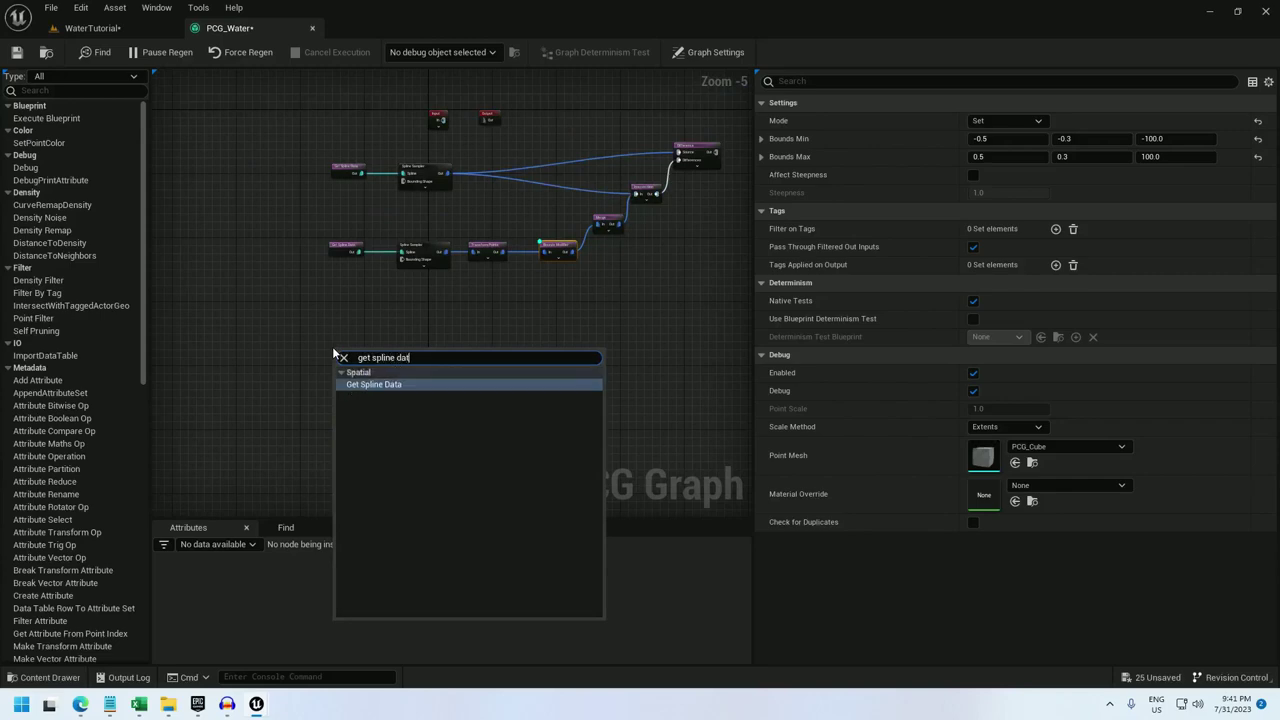
pyautogui.press('Return')
pyautogui.click(998, 121)
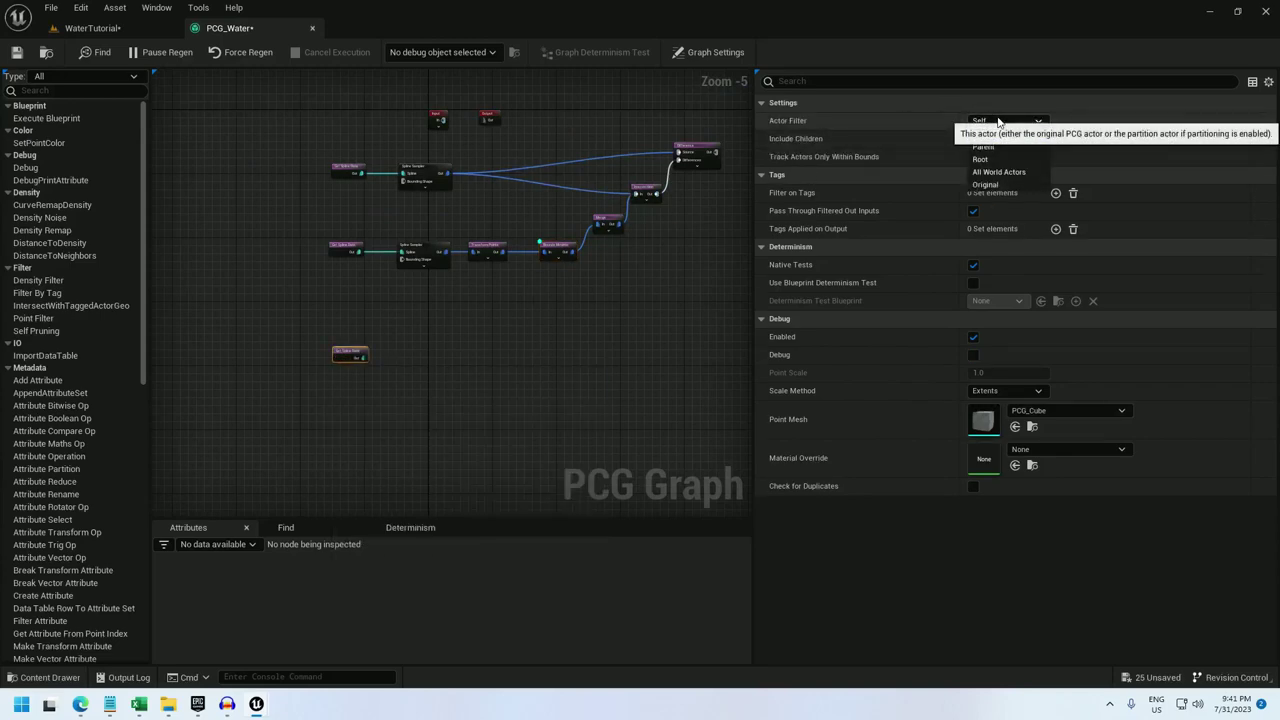
pyautogui.click(983, 125)
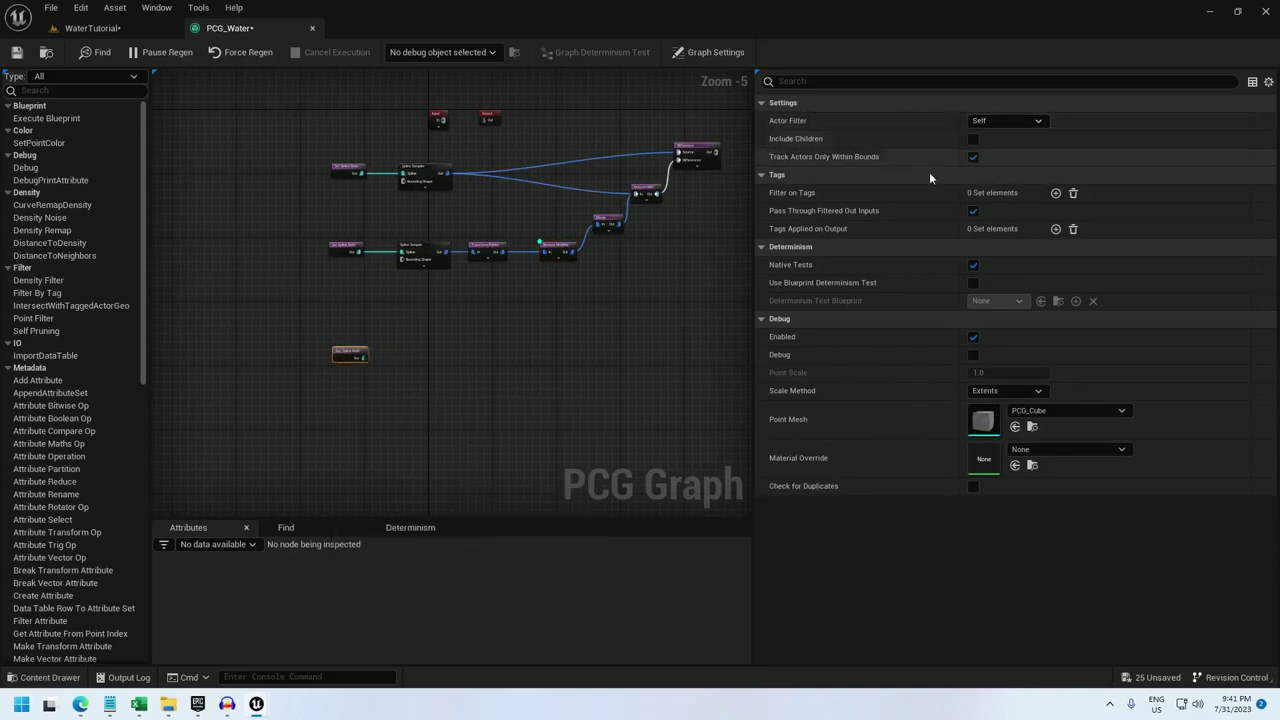
pyautogui.moveTo(366, 356)
pyautogui.mouseDown()
pyautogui.moveTo(386, 354)
pyautogui.moveTo(372, 343)
pyautogui.mouseUp()
pyautogui.write('spline sampler')
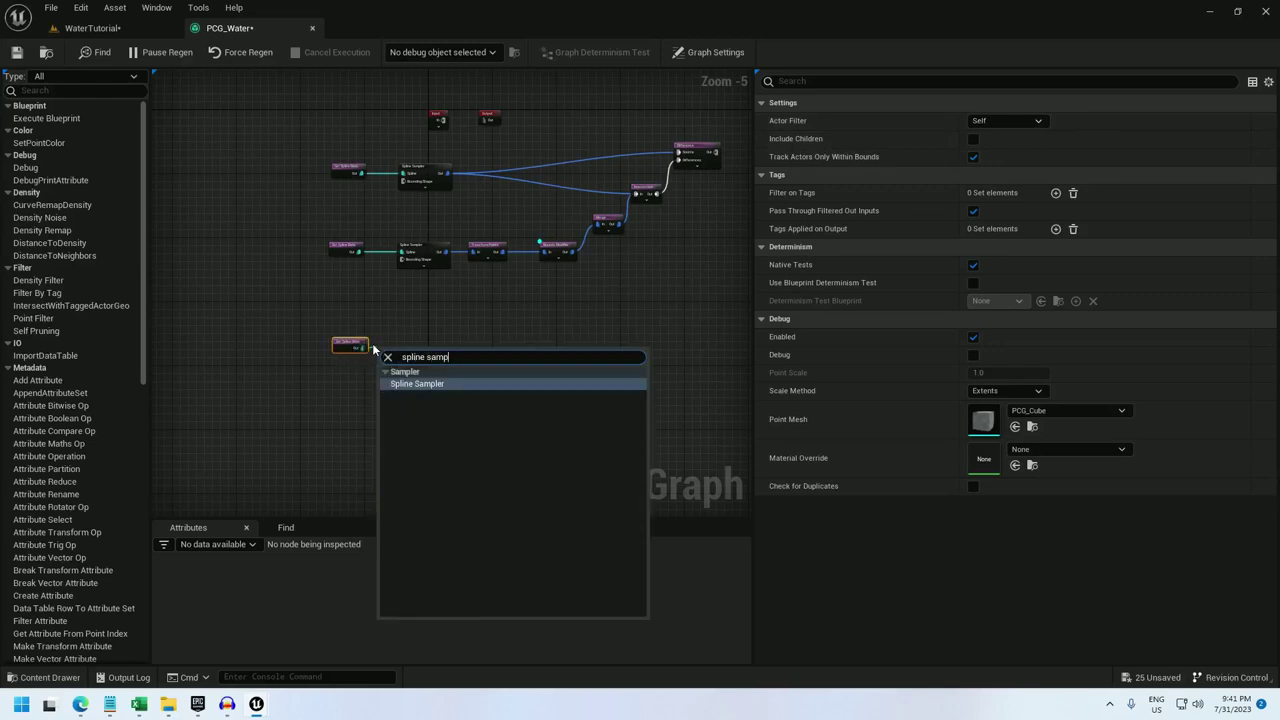
pyautogui.press('Return')
# Step: Set the new Spline Sampler to Distance mode with its dimension on the spline's interior, and straighten its connection
pyautogui.click(1005, 120)
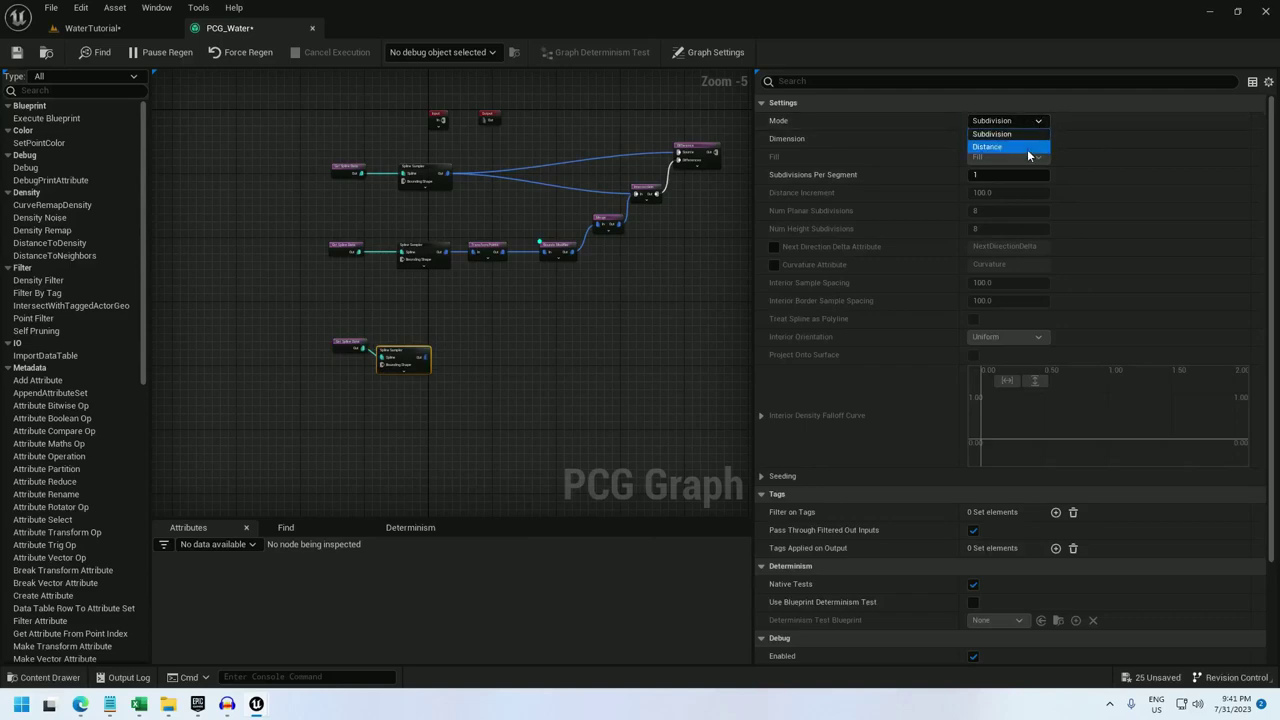
pyautogui.click(1013, 149)
pyautogui.click(1005, 139)
pyautogui.click(995, 190)
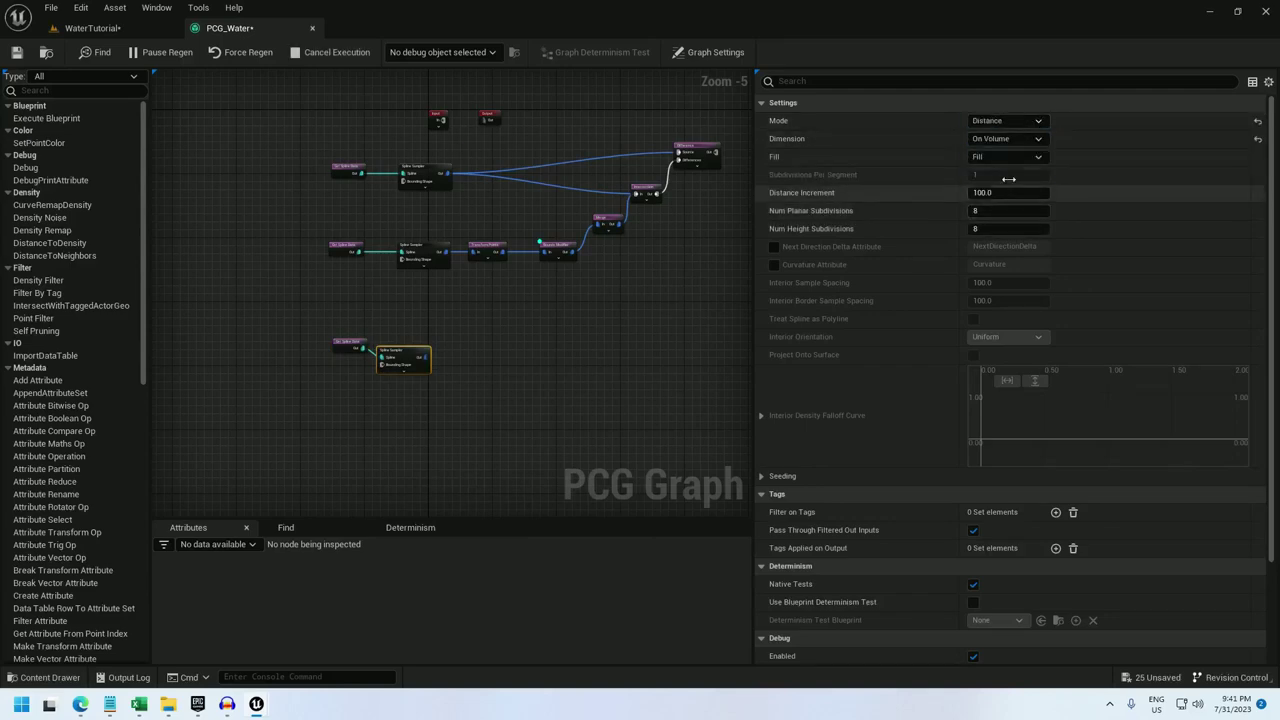
pyautogui.click(995, 141)
pyautogui.click(990, 202)
pyautogui.click(449, 414)
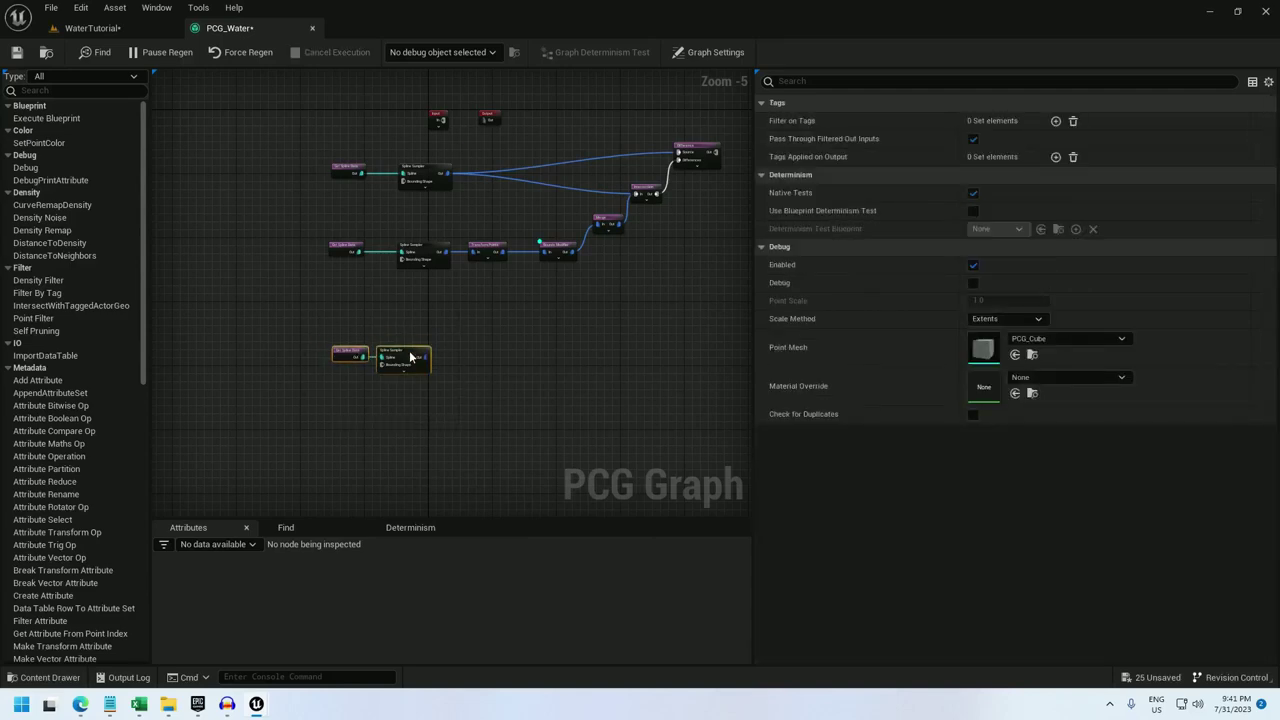
# Step: Align Merge with the river chain and add a second Intersection node fed by Merge and the new Spline Sampler
pyautogui.scroll(2, 486, 265)
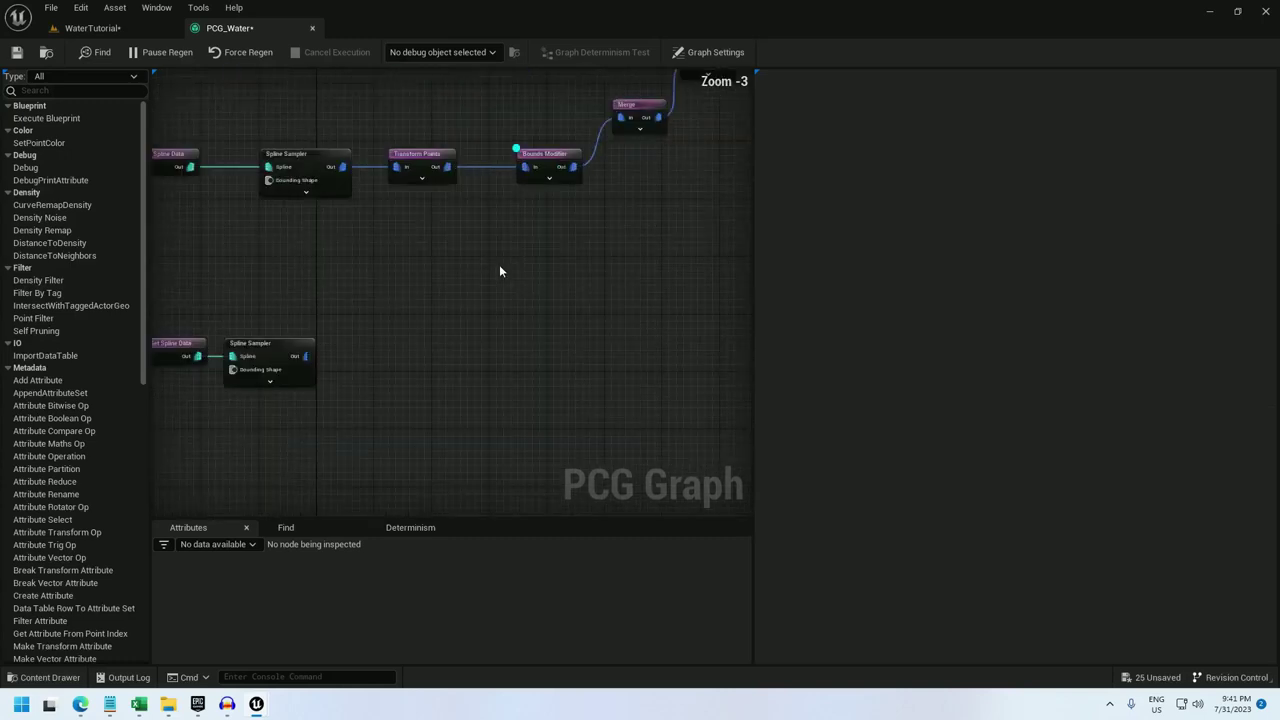
pyautogui.scroll(-1, 508, 258)
pyautogui.moveTo(560, 195); pyautogui.dragTo(630, 322)
pyautogui.write('intersection')
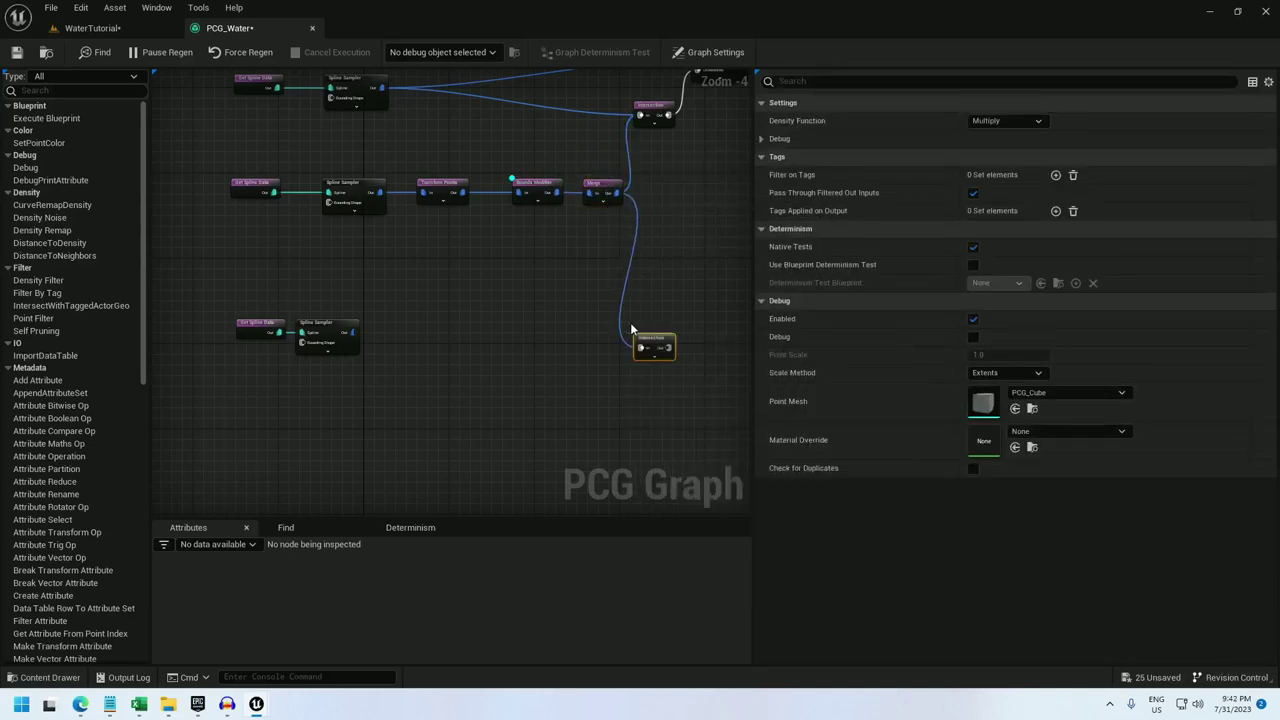
pyautogui.press('Return')
pyautogui.keyDown('alt'); pyautogui.click(621, 302); pyautogui.keyUp('alt')
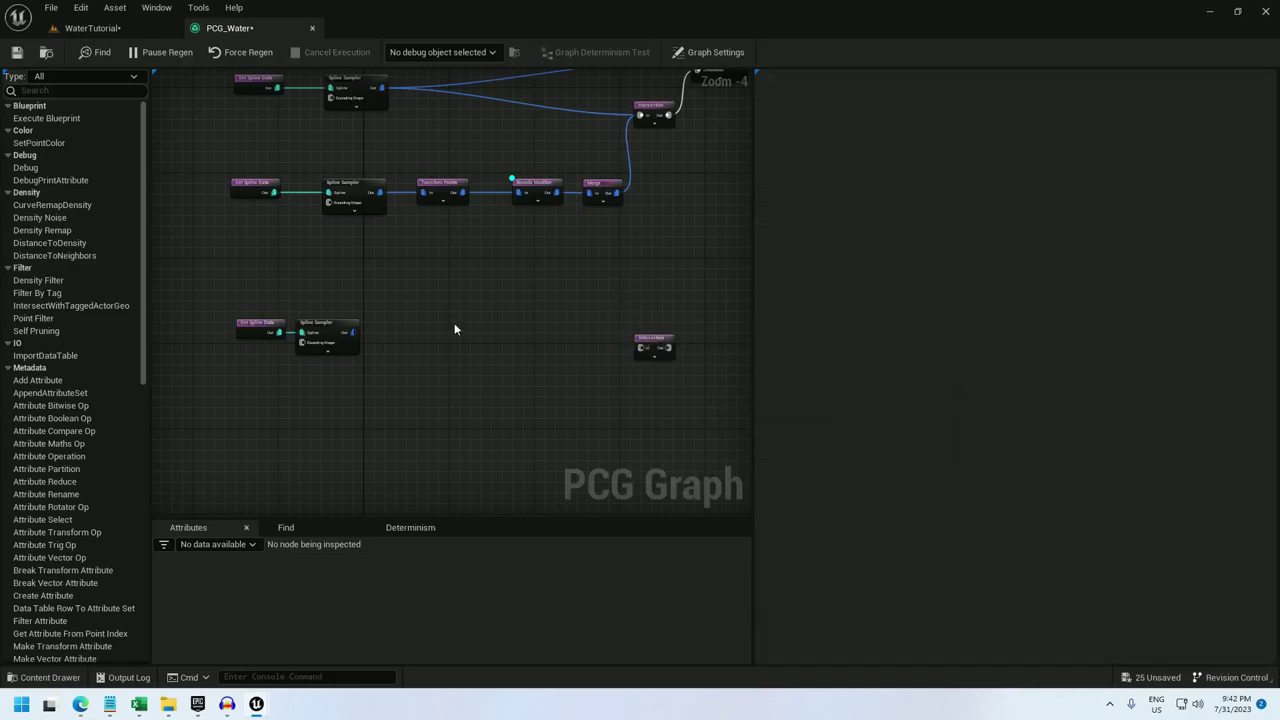
pyautogui.moveTo(645, 348); pyautogui.dragTo(645, 347)
pyautogui.moveTo(652, 339); pyautogui.dragTo(653, 323)
pyautogui.moveTo(619, 190); pyautogui.dragTo(645, 334)
# Step: Debug only the new Intersection node, inspect its points along the river in the level, and return to the graph
pyautogui.rightClick(649, 326)
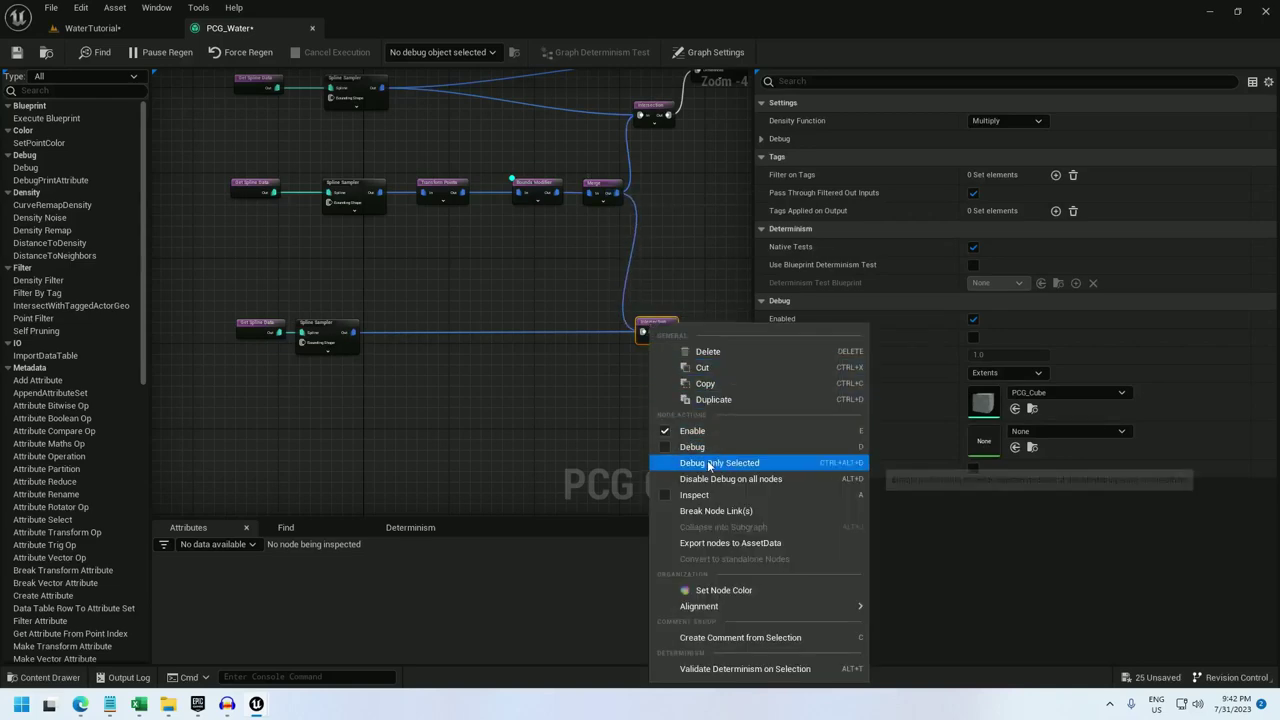
pyautogui.click(720, 462)
pyautogui.click(92, 27)
pyautogui.moveTo(483, 366); pyautogui.dragTo(610, 366, button='right')
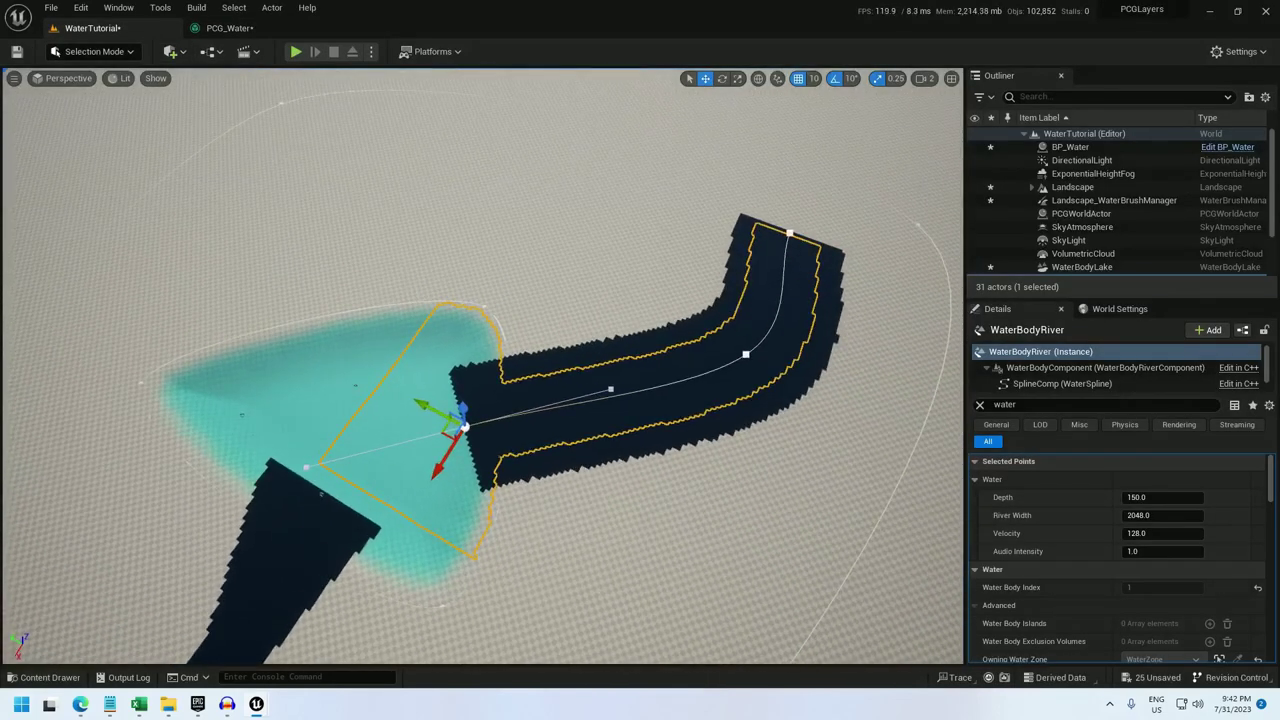
pyautogui.moveTo(394, 126); pyautogui.dragTo(394, 126, button='right')
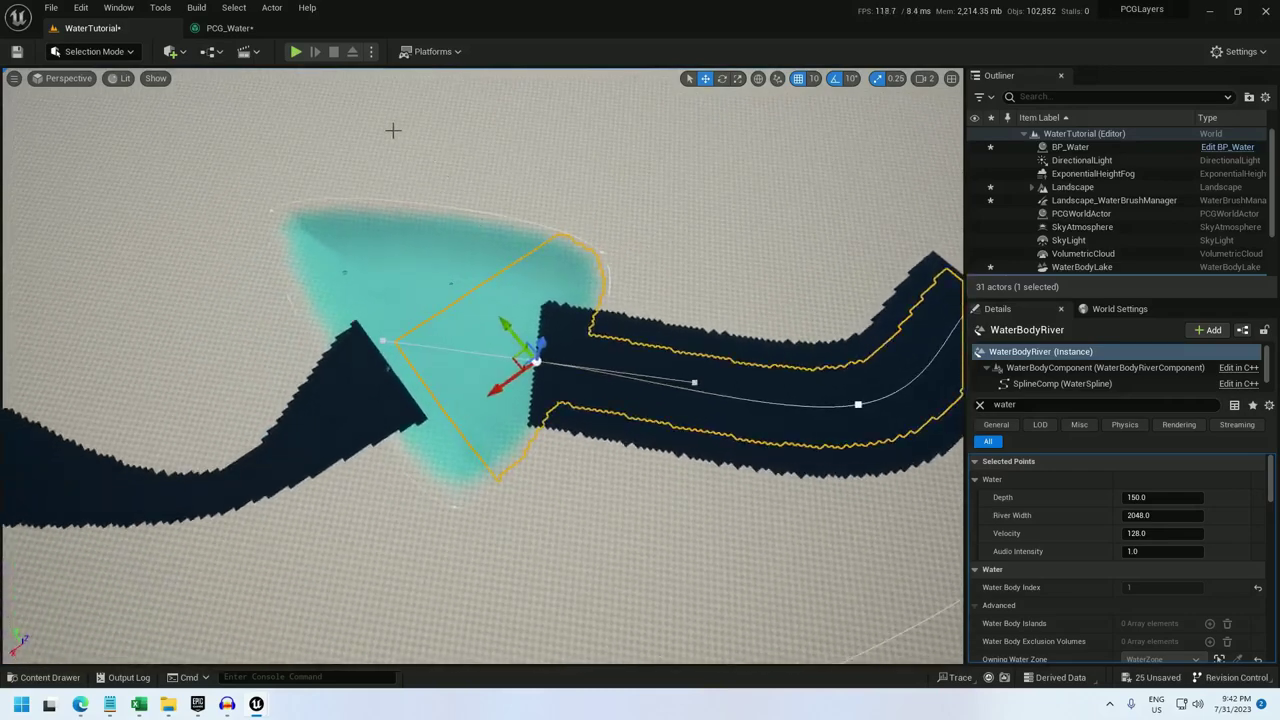
pyautogui.click(230, 27)
# Step: Set the new Intersection's debug display to Absolute scale with Point Scale 0.5 and check the points in the level
pyautogui.click(1005, 372)
pyautogui.click(985, 381)
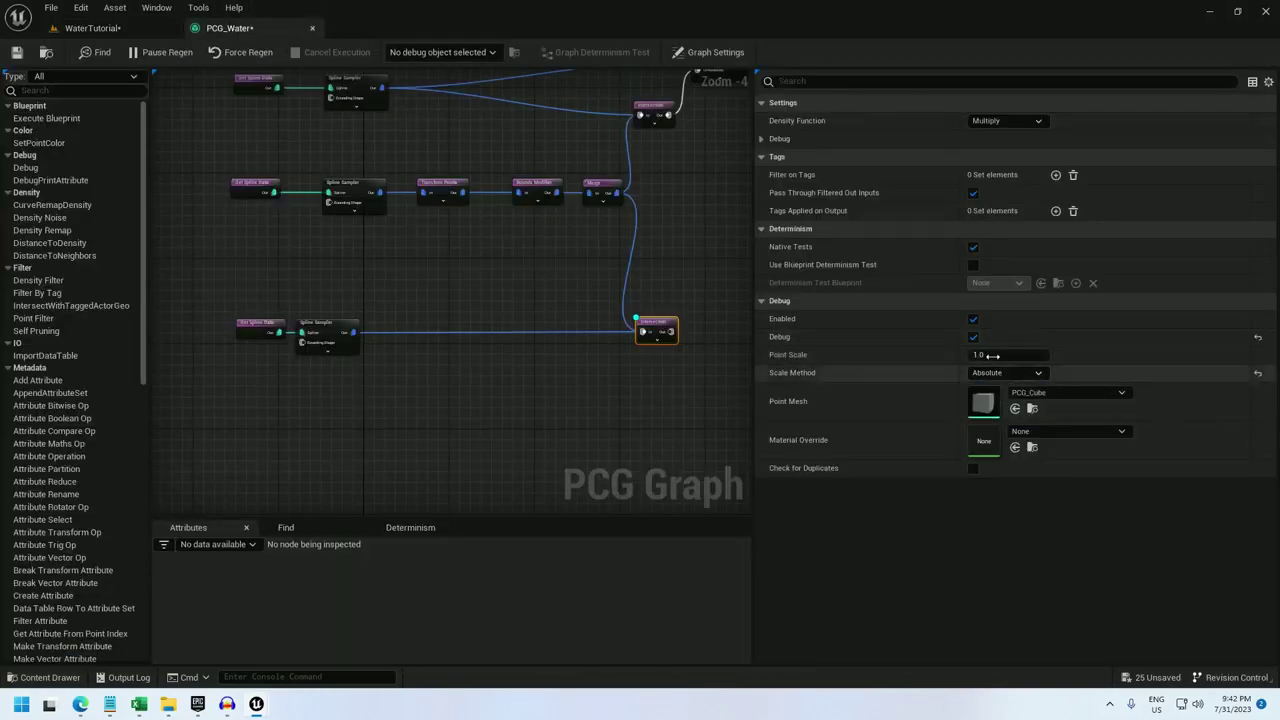
pyautogui.click(994, 354)
pyautogui.write('5')
pyautogui.click(93, 27)
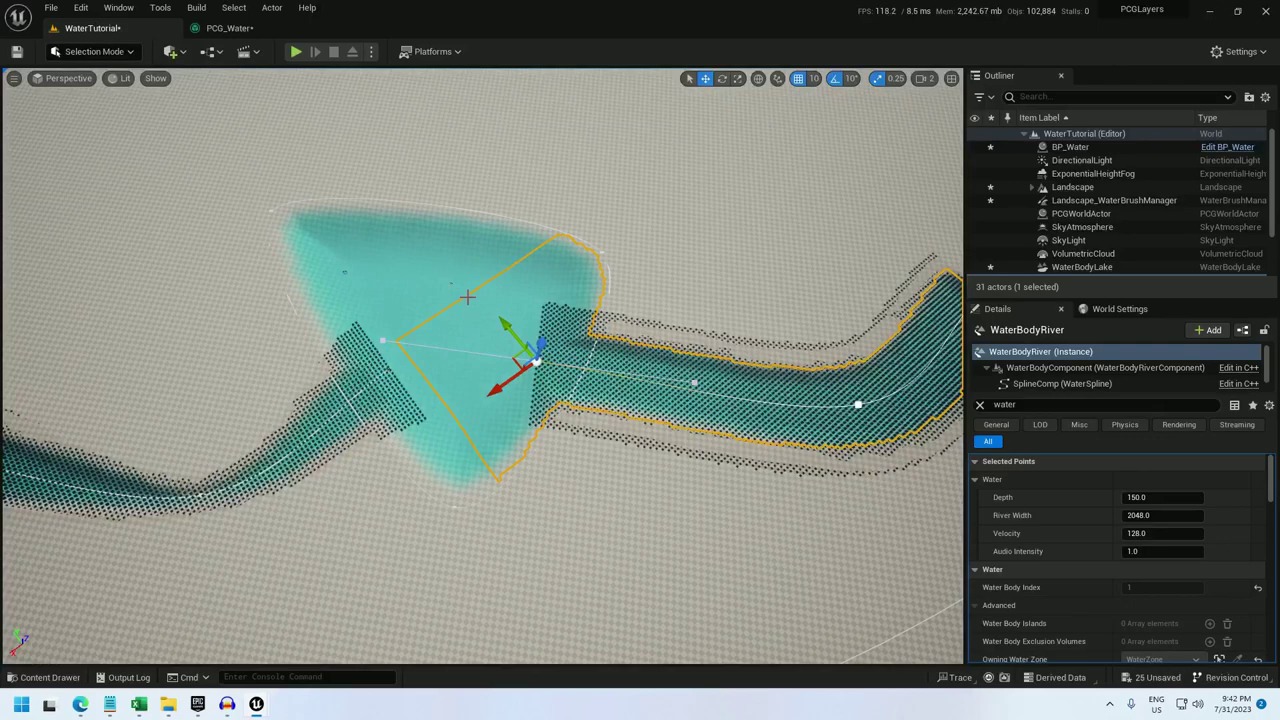
pyautogui.moveTo(483, 366); pyautogui.dragTo(483, 366, button='right')
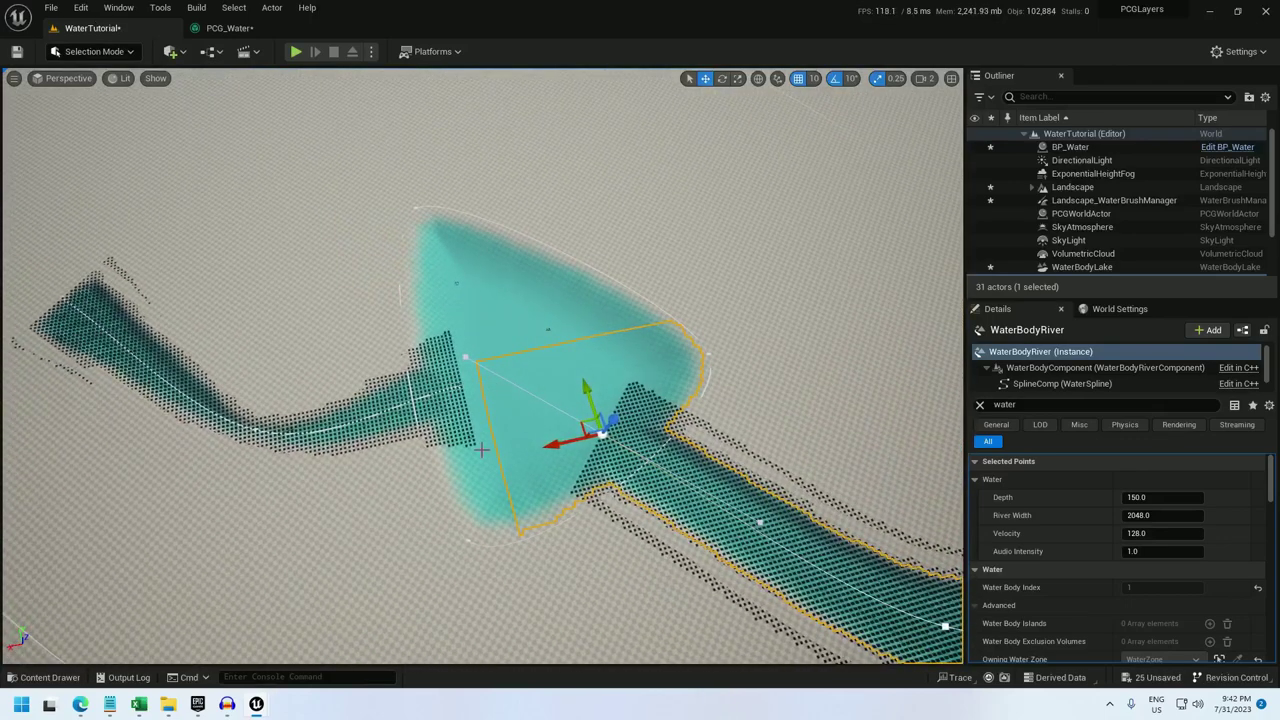
pyautogui.click(243, 29)
# Step: Duplicate the Difference node beside the lower Intersection and connect that Intersection's output to only its Source input
pyautogui.moveTo(520, 155); pyautogui.dragTo(342, 260, button='right')
pyautogui.click(520, 166)
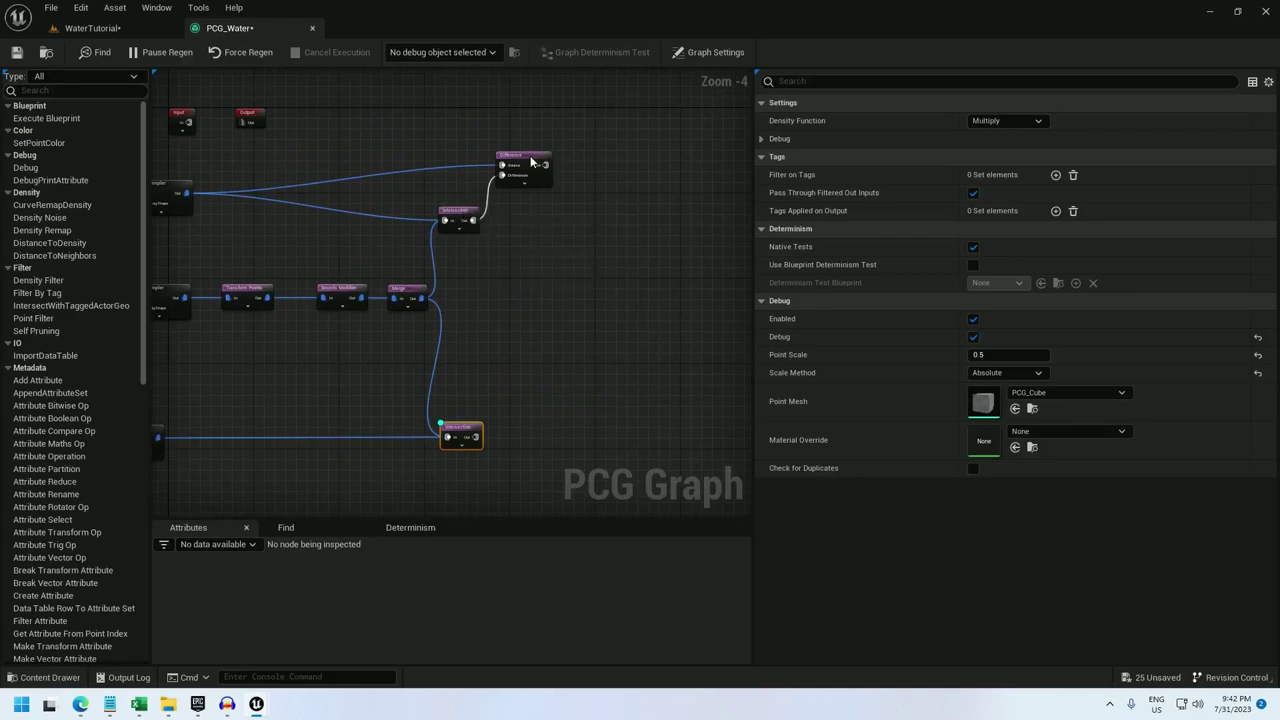
pyautogui.hotkey('ctrl', 'd')
pyautogui.moveTo(476, 437); pyautogui.dragTo(421, 298)
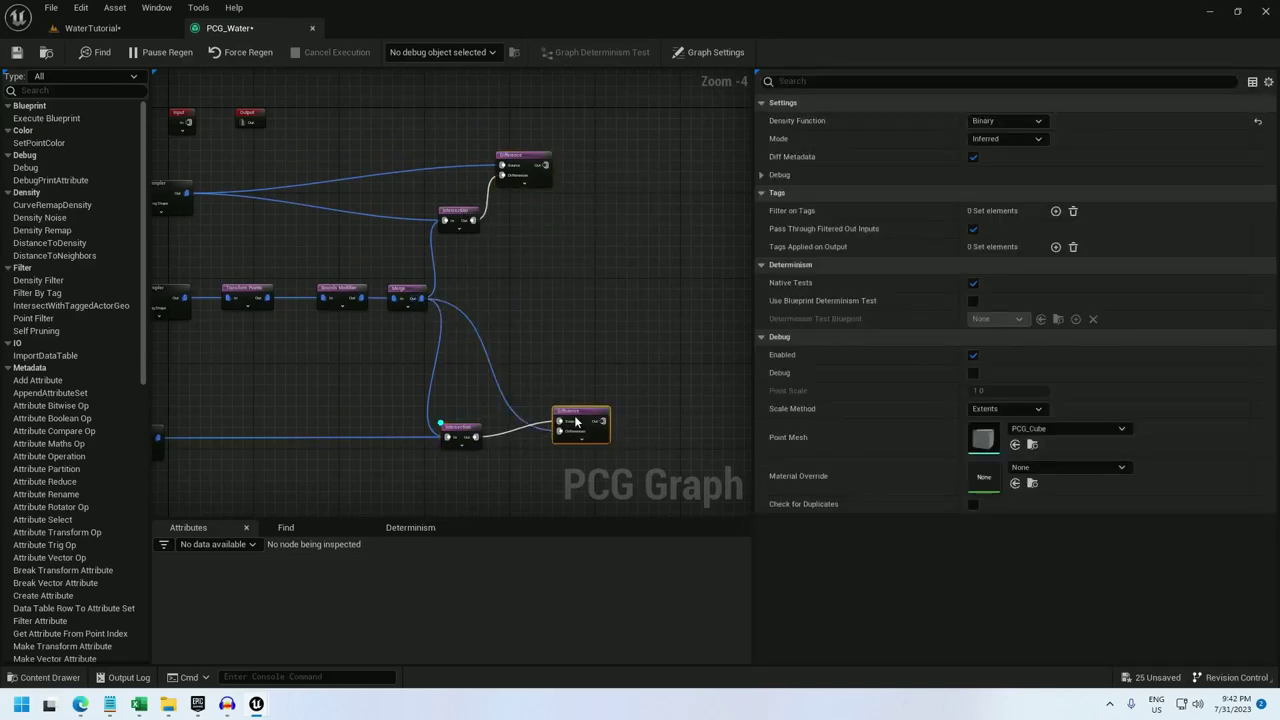
pyautogui.moveTo(575, 422); pyautogui.dragTo(564, 438)
pyautogui.click(455, 316)
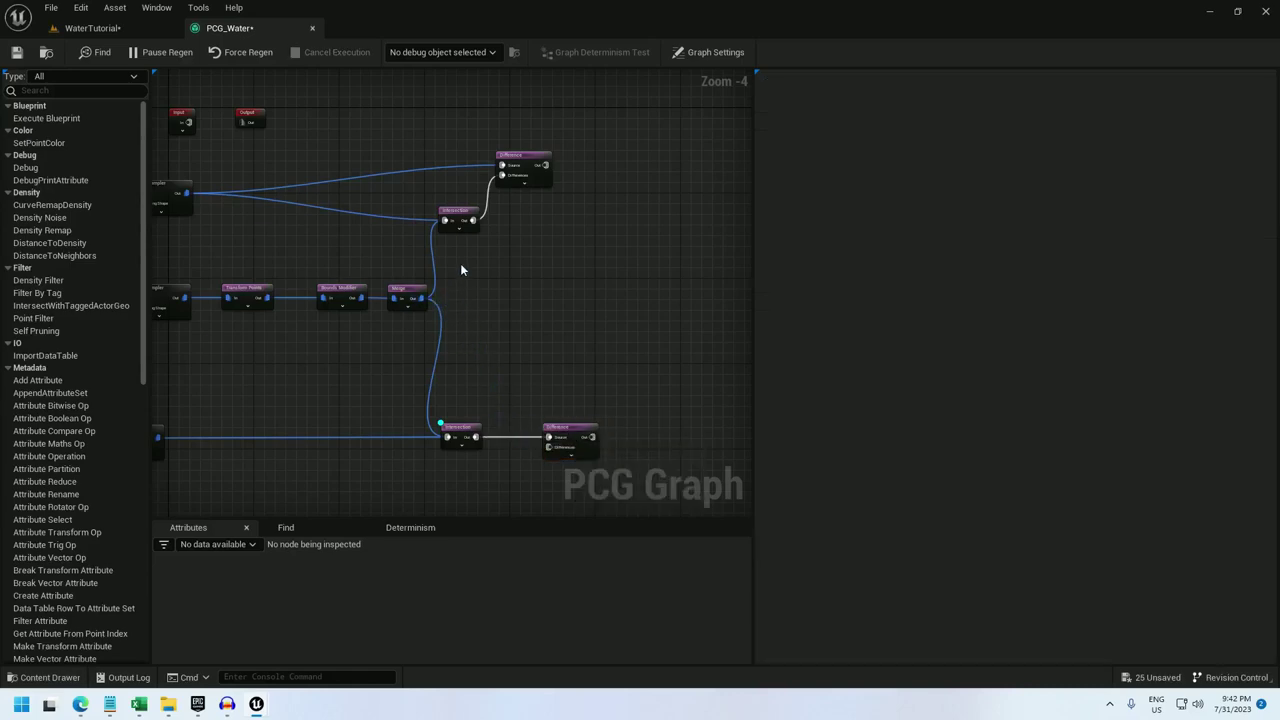
# Step: Connect the upper Intersection to the lower Difference's Differences input, move it beside Merge, and debug only that Difference to check the level
pyautogui.moveTo(475, 220); pyautogui.dragTo(549, 447)
pyautogui.moveTo(461, 221); pyautogui.dragTo(490, 297)
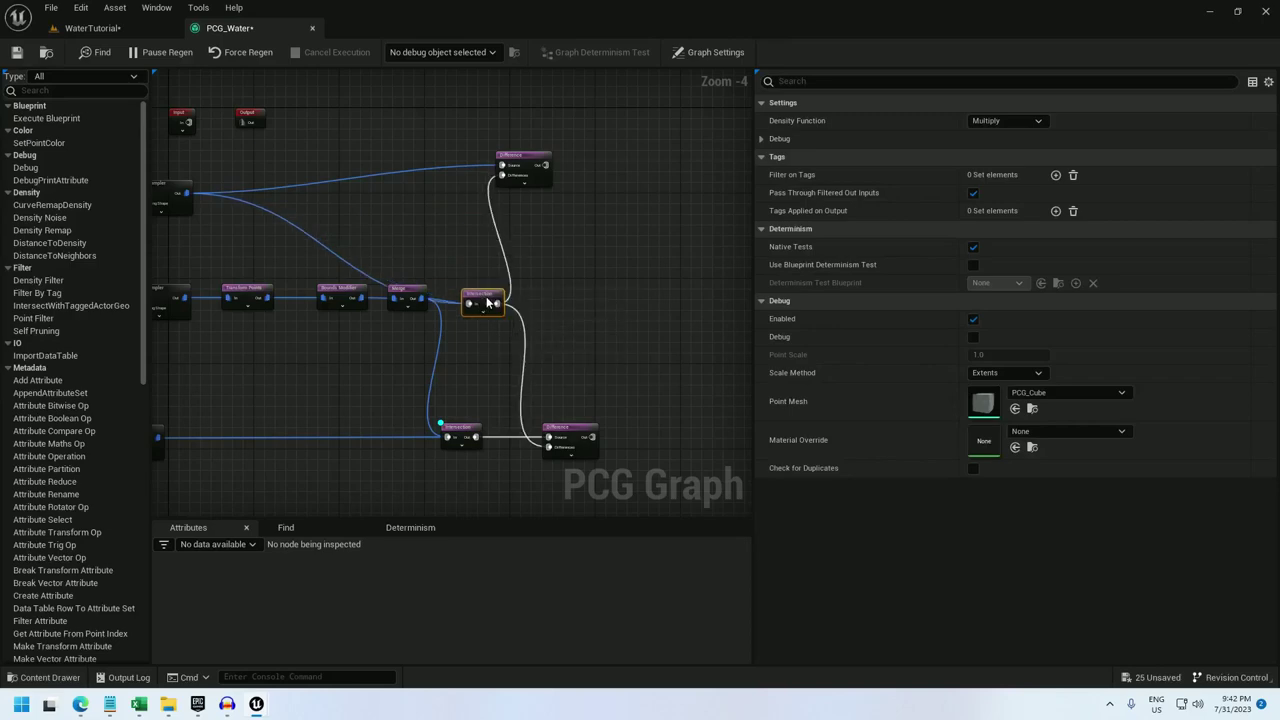
pyautogui.moveTo(487, 302); pyautogui.dragTo(541, 222, button='right')
pyautogui.rightClick(534, 336)
pyautogui.click(583, 454)
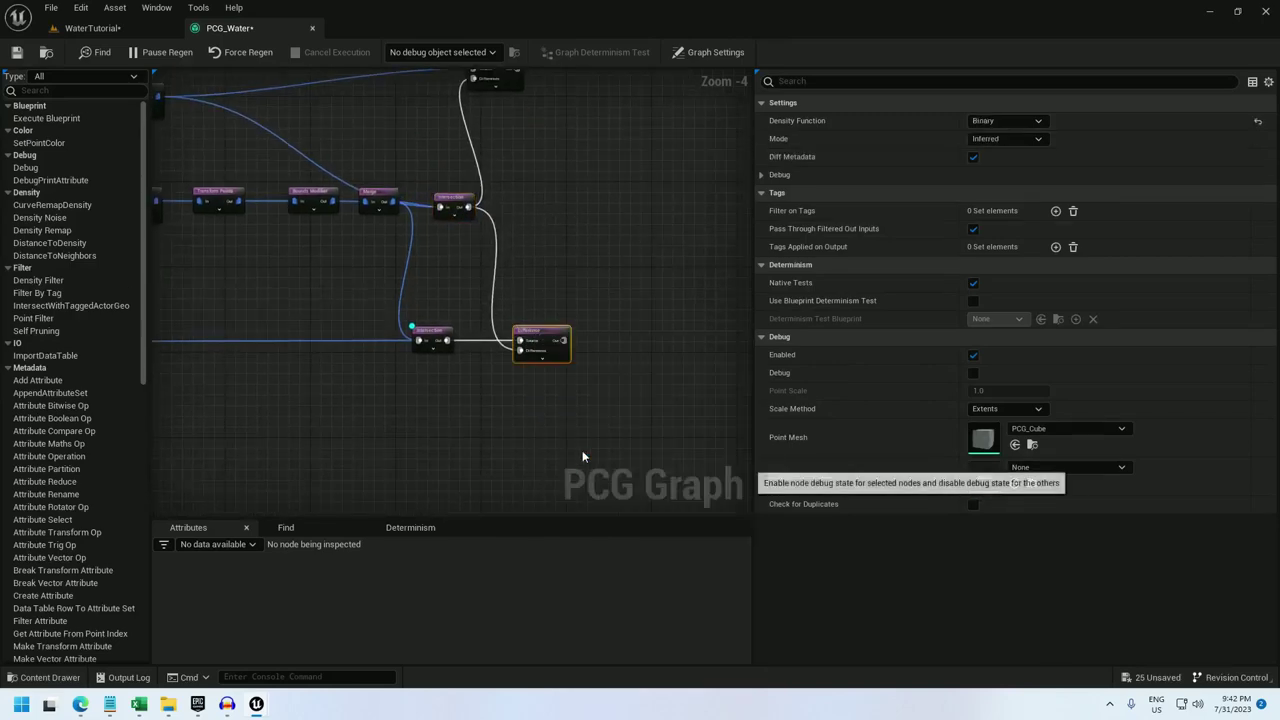
pyautogui.click(92, 28)
pyautogui.moveTo(280, 157); pyautogui.dragTo(385, 163, button='right')
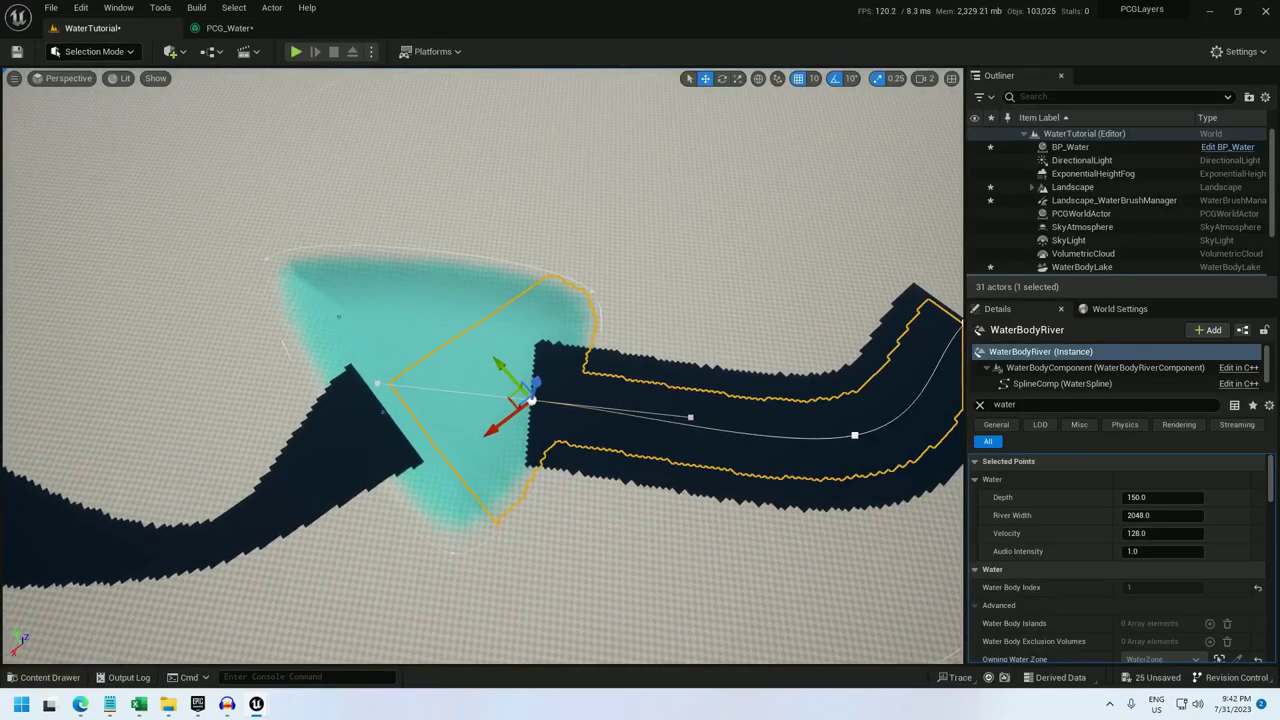
# Step: Enable debug on the upper Intersection as well, inspect the river and lake points in the level, and return to the graph
pyautogui.click(229, 28)
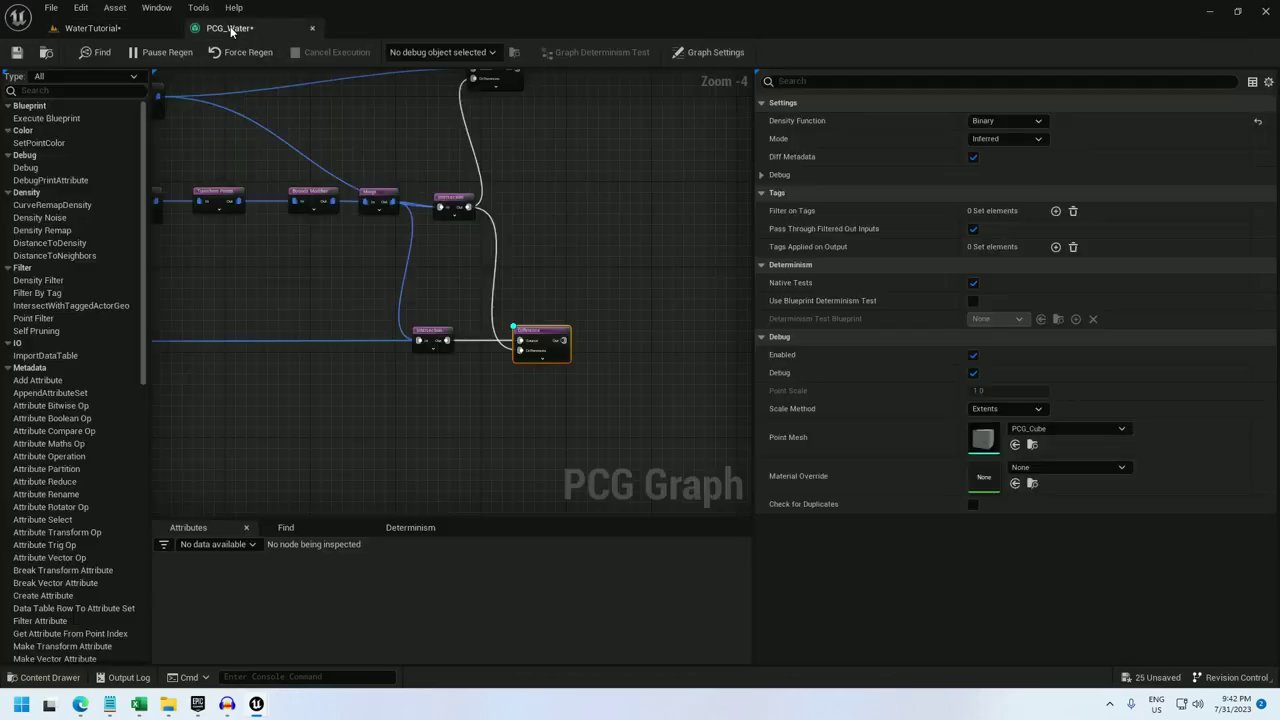
pyautogui.rightClick(452, 205)
pyautogui.click(490, 307)
pyautogui.click(92, 28)
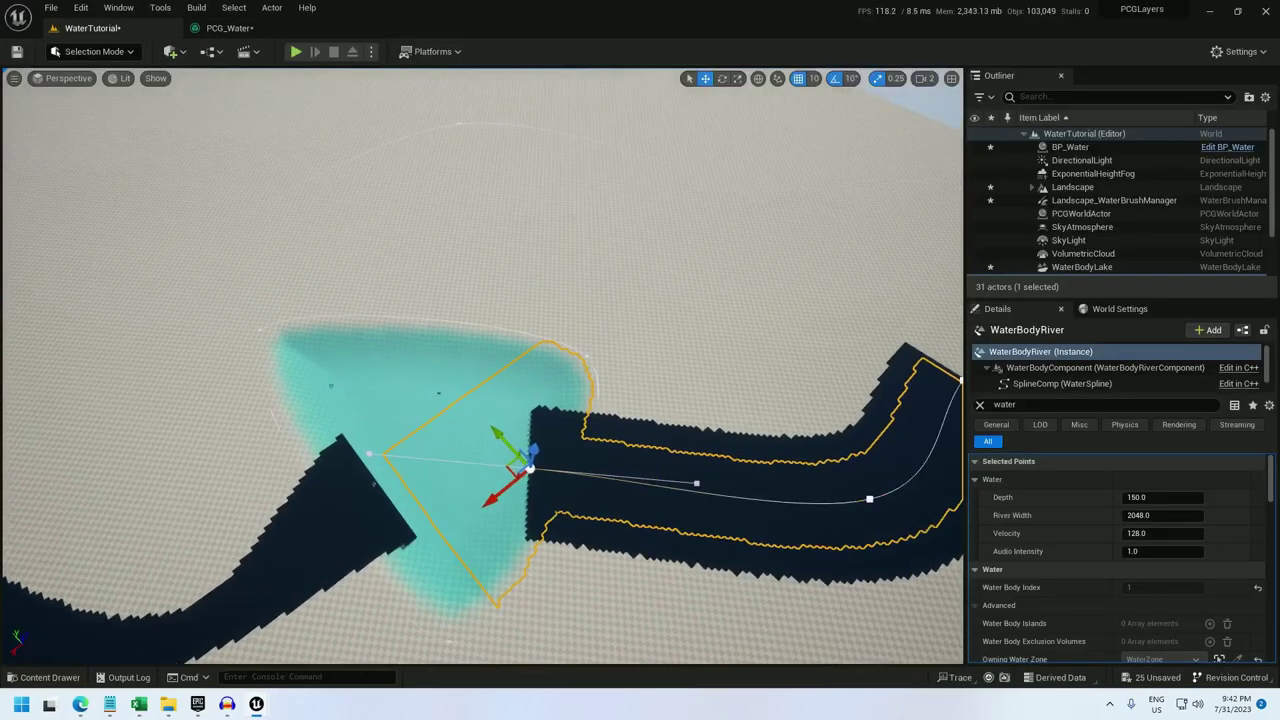
pyautogui.press('w')
pyautogui.moveTo(484, 366)
pyautogui.mouseDown(button='right')
pyautogui.moveTo(478, 395)
pyautogui.moveTo(465, 215)
pyautogui.moveTo(435, 195)
pyautogui.moveTo(425, 202)
pyautogui.moveTo(480, 365)
pyautogui.mouseUp(button='right')
pyautogui.scroll(-4, 463, 208)
pyautogui.press('w')
pyautogui.click(229, 28)
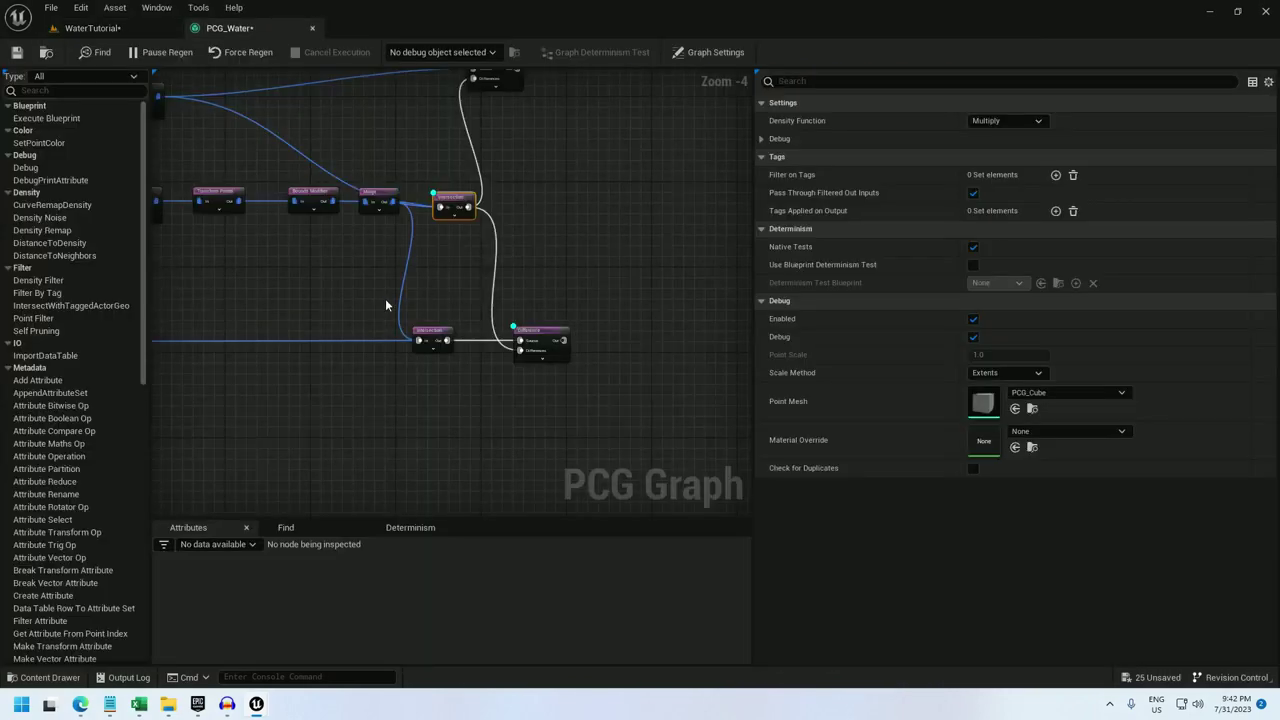
pyautogui.moveTo(385, 305); pyautogui.dragTo(539, 309, button='right')
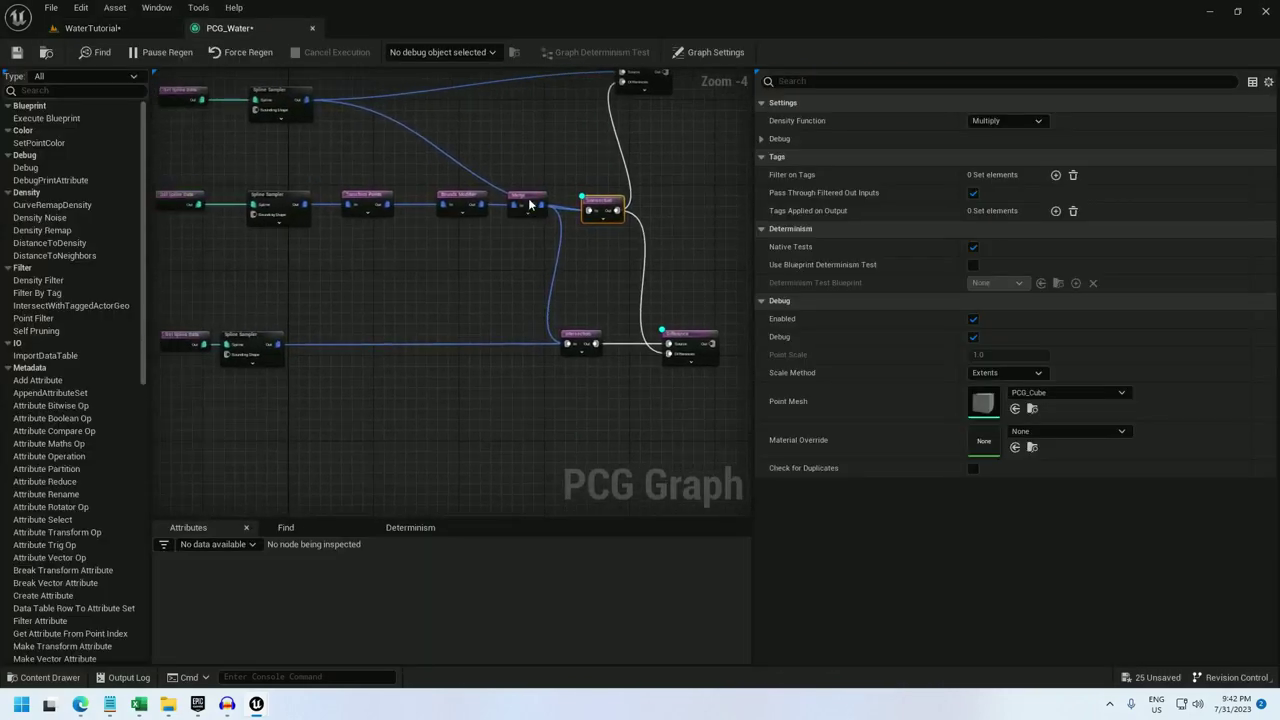
pyautogui.click(463, 199)
pyautogui.moveTo(296, 283); pyautogui.dragTo(166, 366)
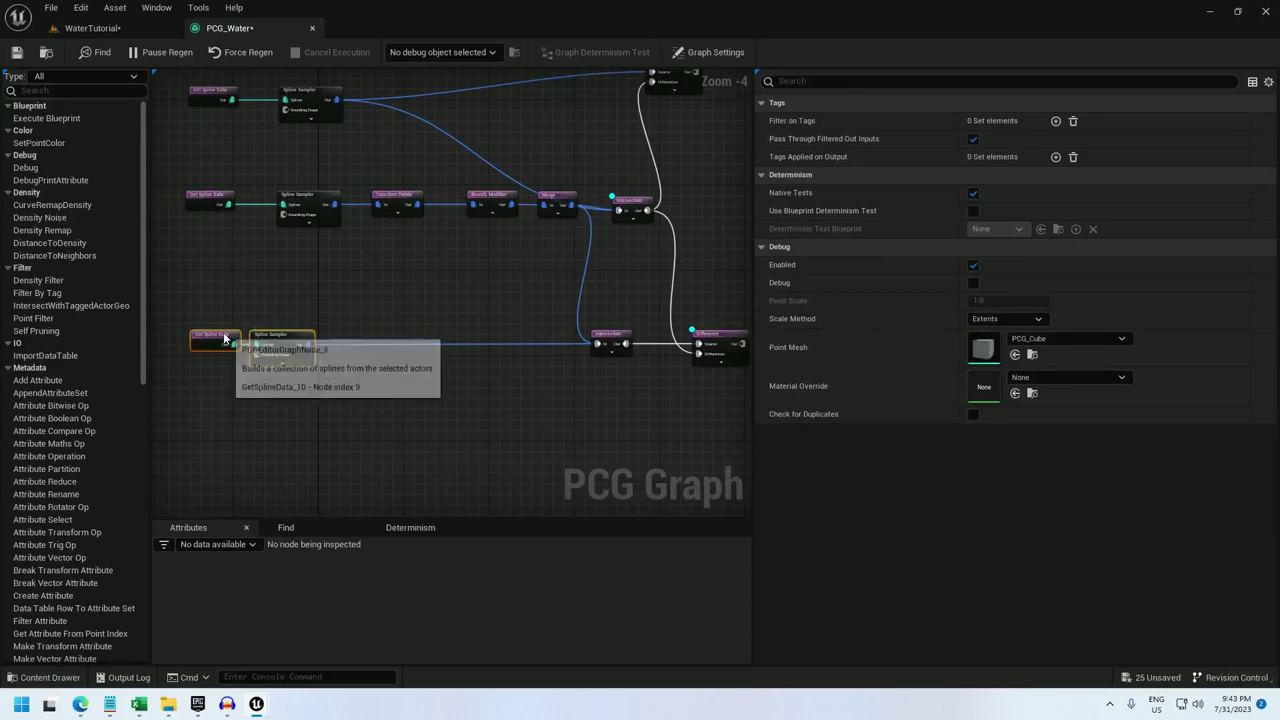
pyautogui.click(225, 339)
# Step: Insert a Bounds Modifier node between the lower Intersection's output and the lower Difference's Source input
pyautogui.moveTo(590, 276); pyautogui.dragTo(385, 316, button='right')
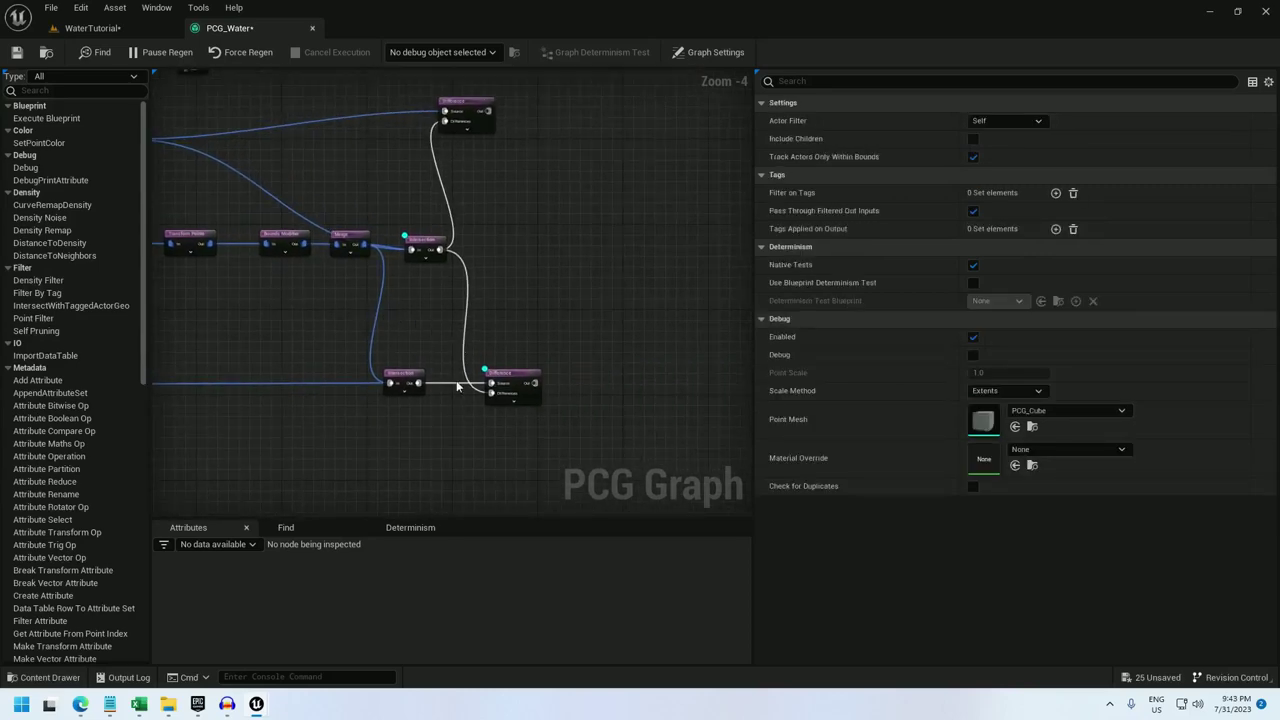
pyautogui.moveTo(538, 379); pyautogui.dragTo(606, 379)
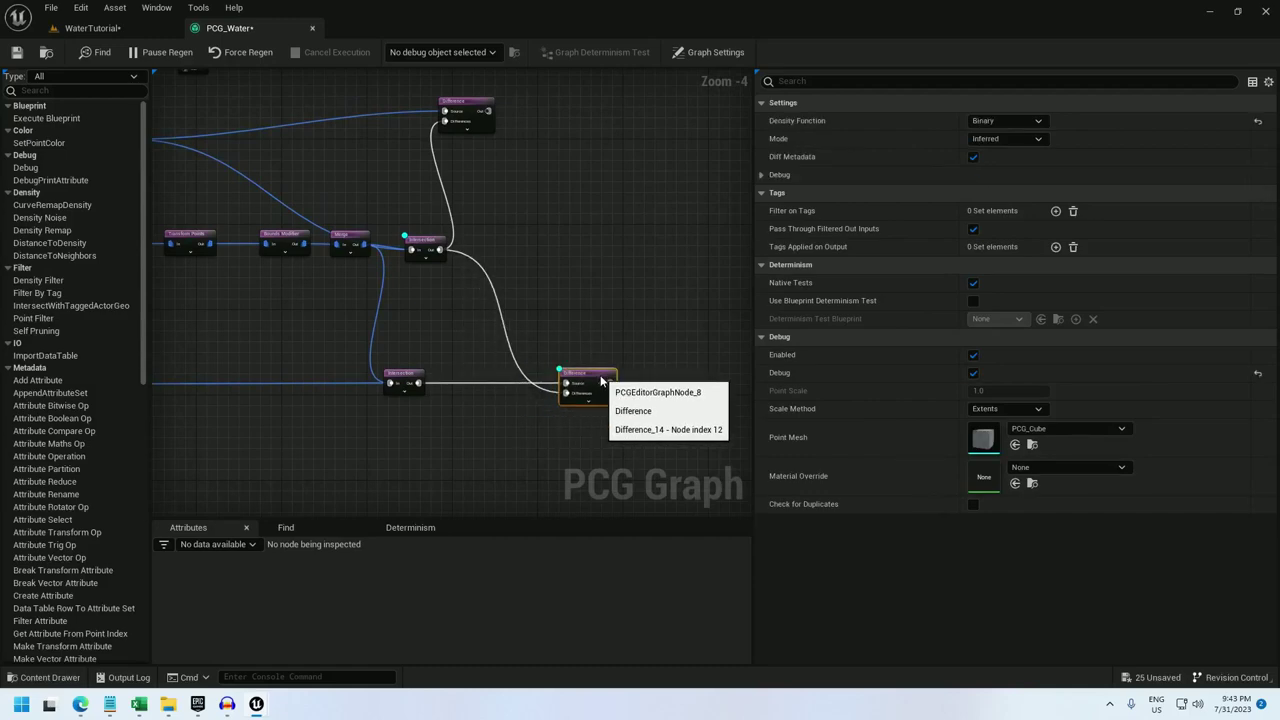
pyautogui.rightClick(461, 342)
pyautogui.write('bounds modifier')
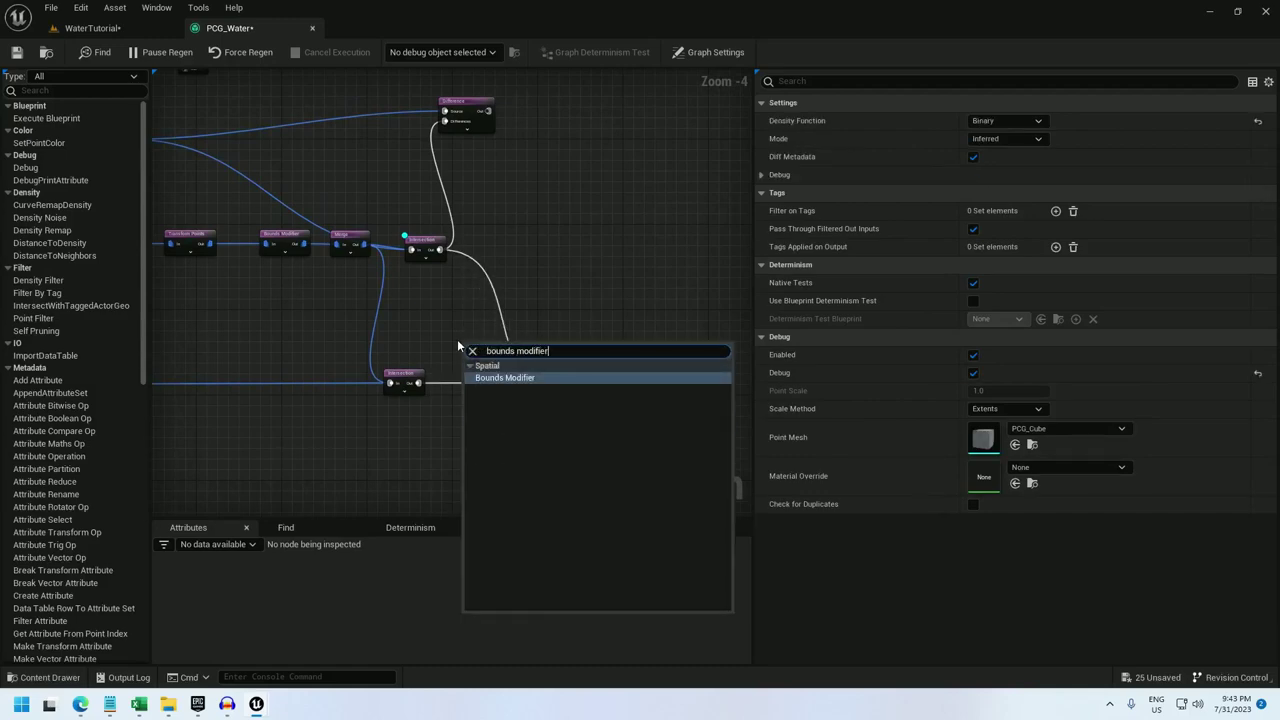
pyautogui.press('Return')
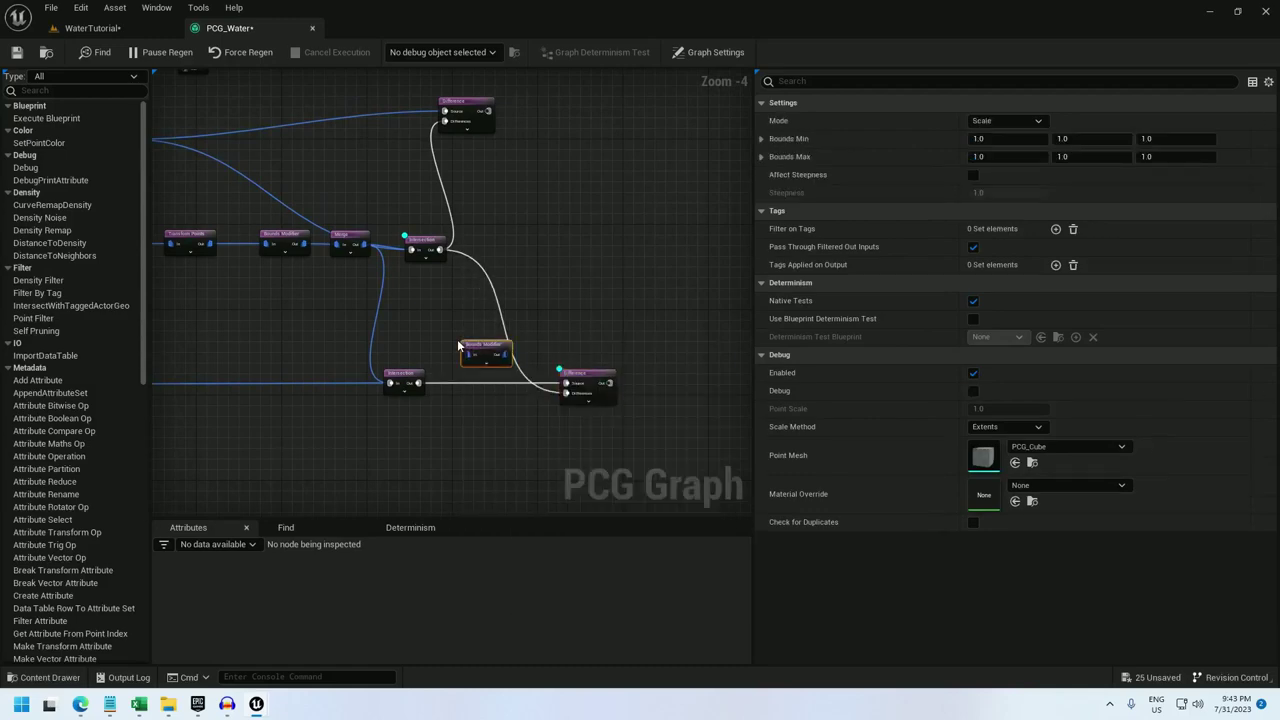
pyautogui.keyDown('ctrl'); pyautogui.moveTo(565, 385); pyautogui.dragTo(473, 357); pyautogui.keyUp('ctrl')
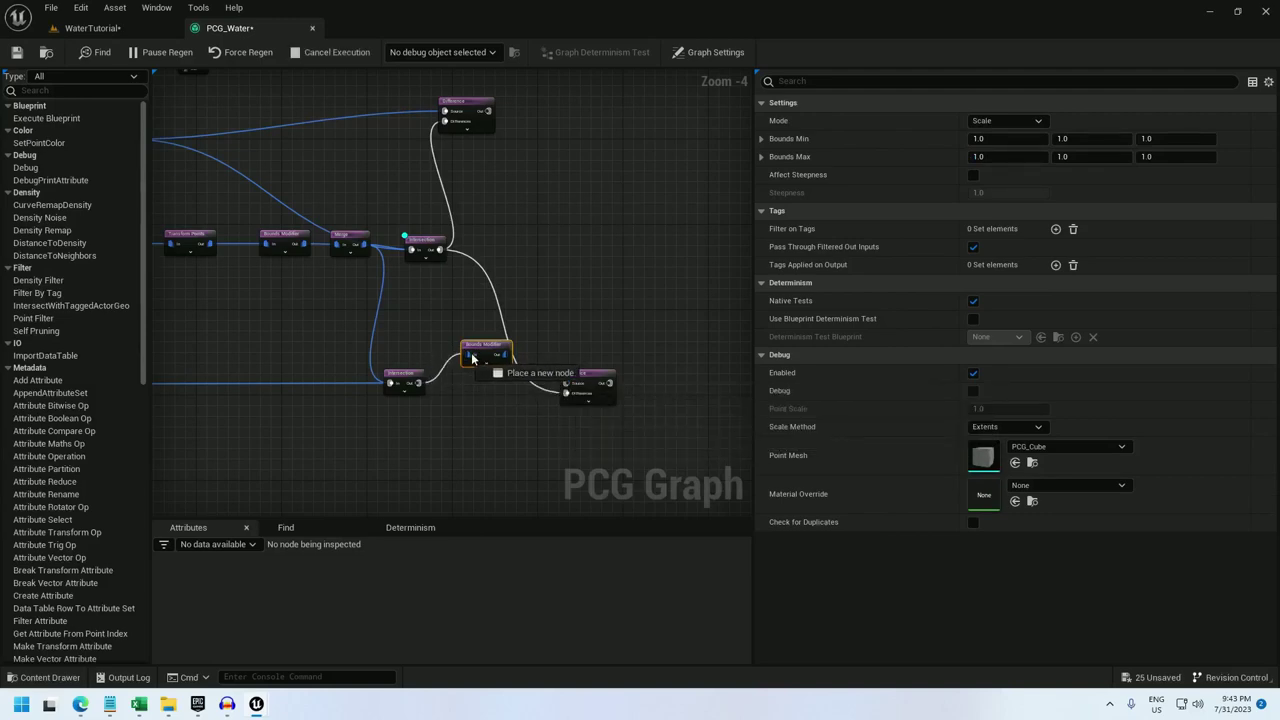
pyautogui.moveTo(572, 384); pyautogui.dragTo(570, 384)
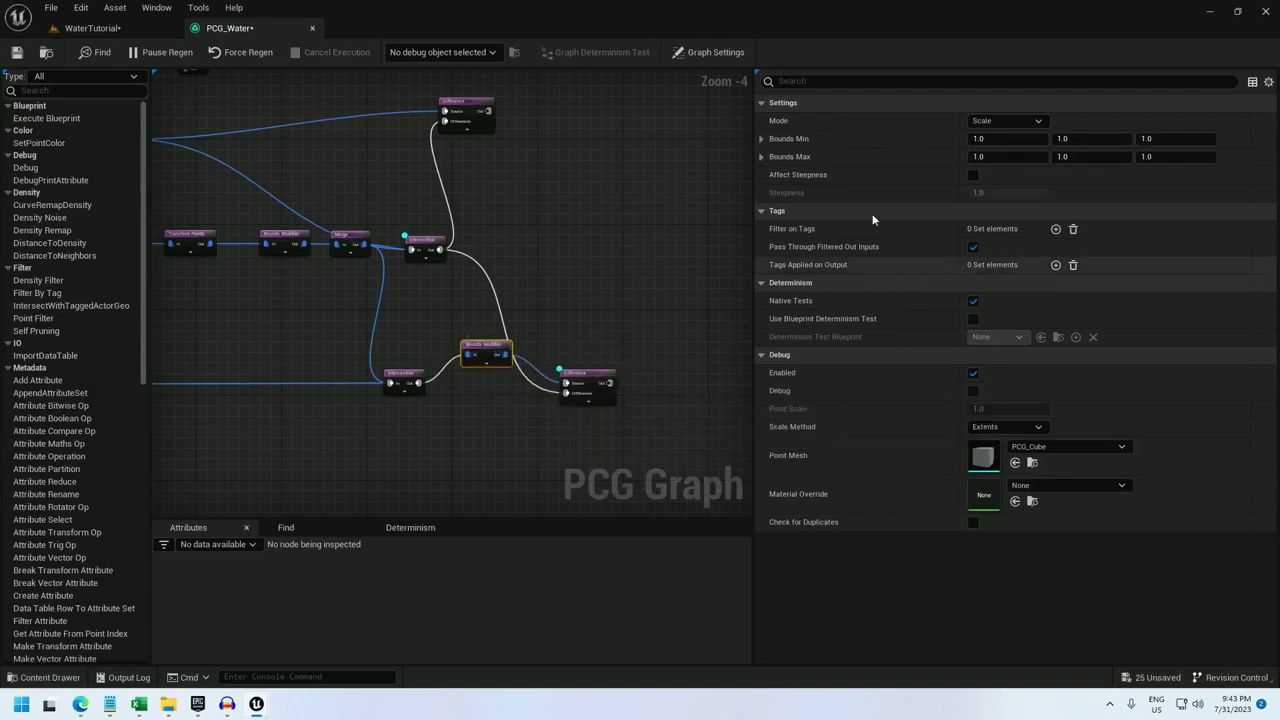
# Step: Set the new Bounds Modifier's Bounds Min and Max Z to 5.0, align it with its chain, and check the level
pyautogui.click(1160, 139)
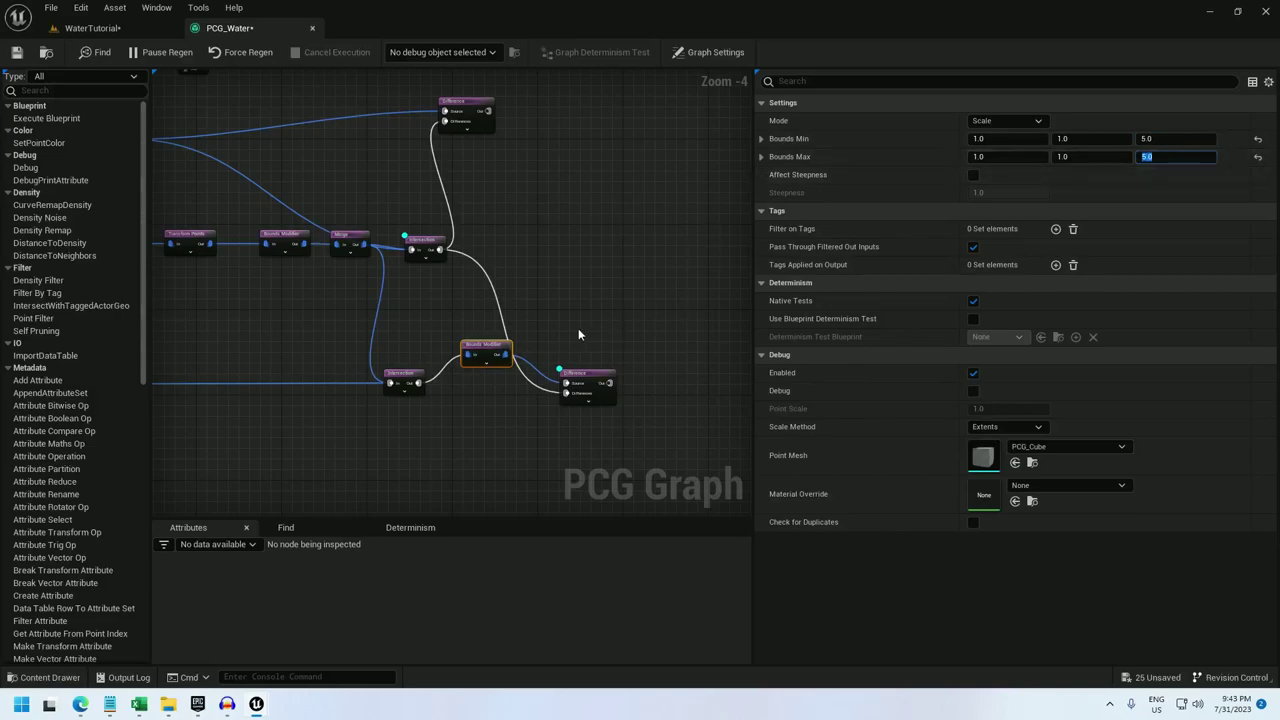
pyautogui.moveTo(486, 347); pyautogui.dragTo(488, 374)
pyautogui.click(92, 28)
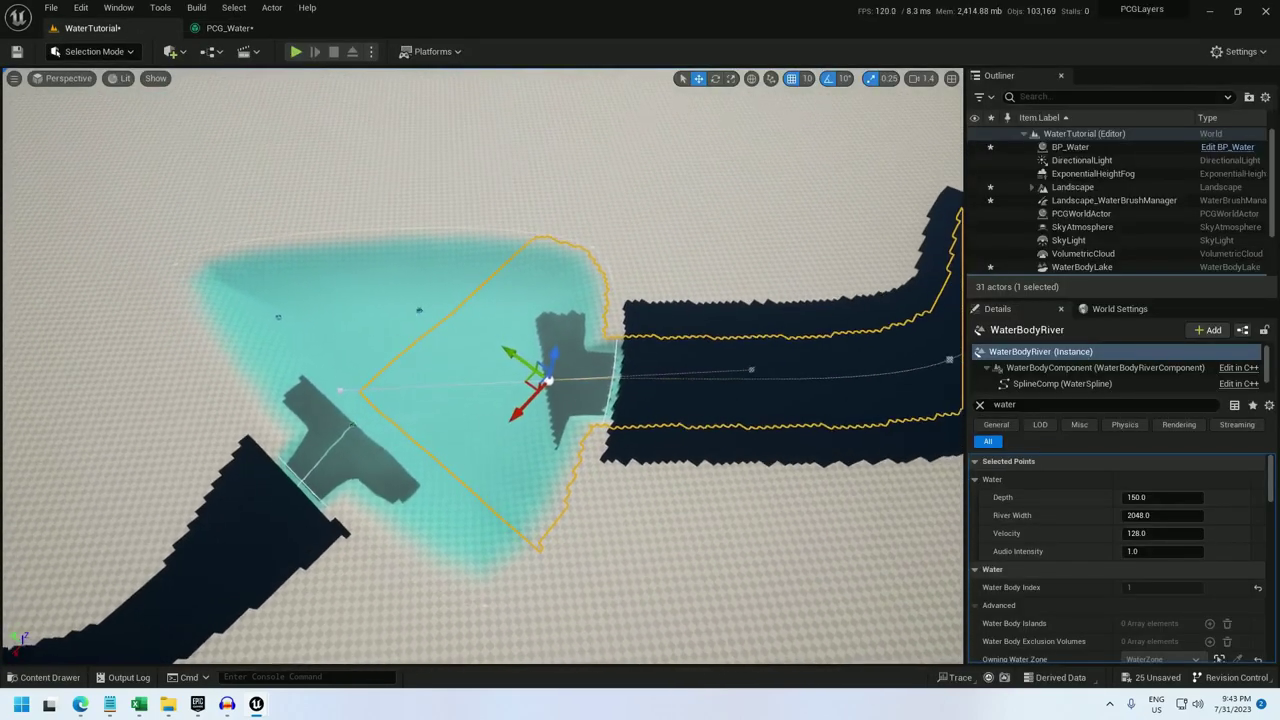
pyautogui.click(229, 28)
# Step: Turn off debug on the upper Intersection and inspect the remaining Difference points in the level
pyautogui.rightClick(433, 248)
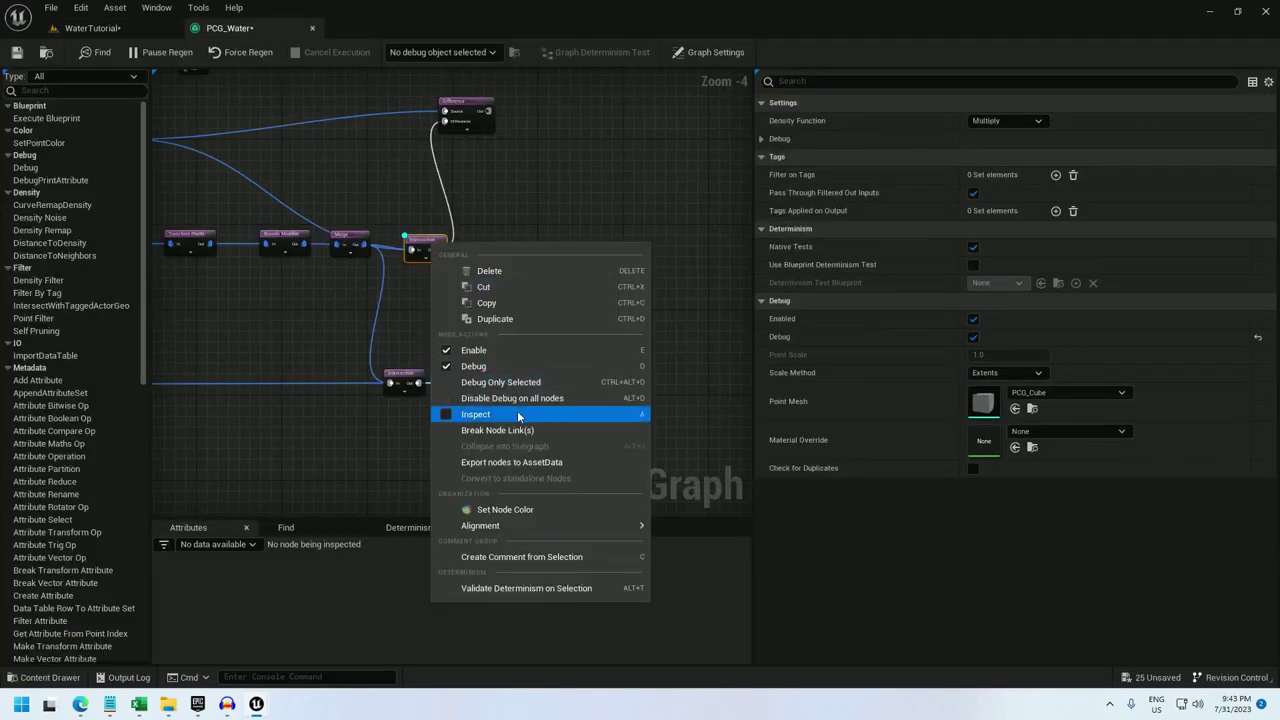
pyautogui.click(514, 366)
pyautogui.click(92, 28)
pyautogui.moveTo(513, 270)
pyautogui.mouseDown(button='right')
pyautogui.moveTo(400, 270)
pyautogui.moveTo(545, 270)
pyautogui.moveTo(380, 258)
pyautogui.moveTo(533, 257)
pyautogui.mouseUp(button='right')
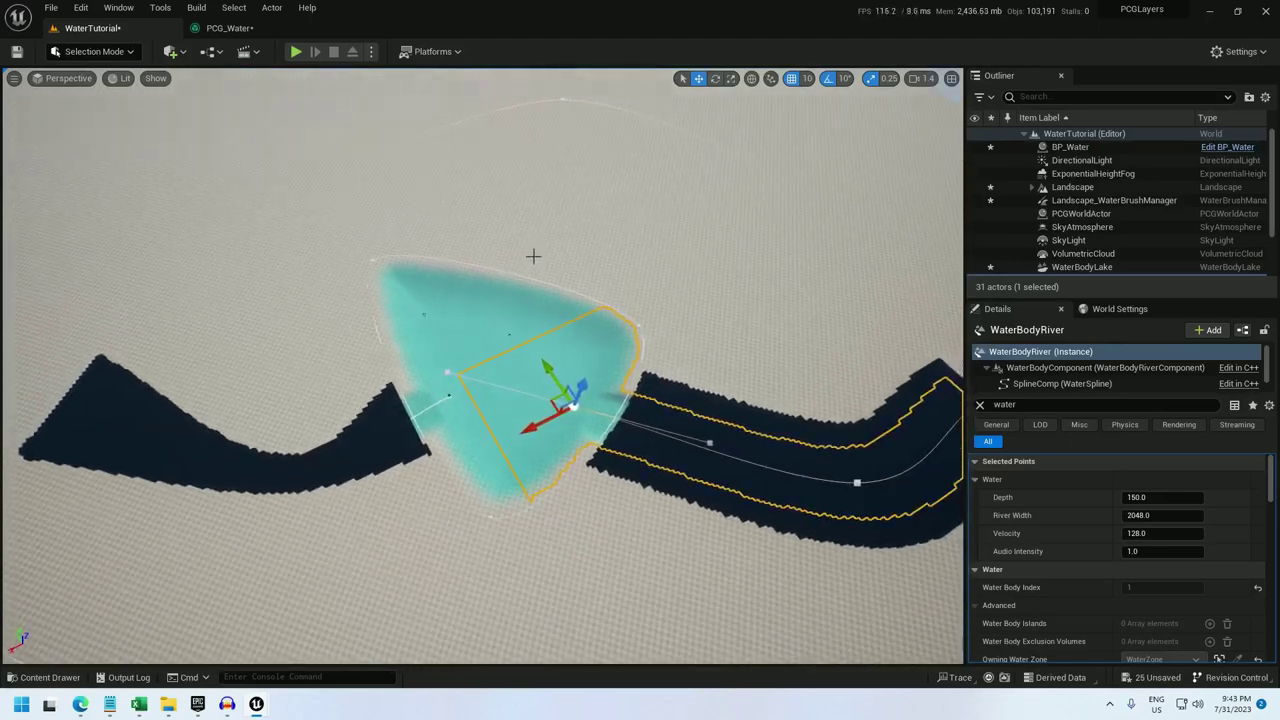
pyautogui.click(222, 28)
# Step: Debug only the upper Intersection, check its points in the level, and return to the graph
pyautogui.rightClick(424, 240)
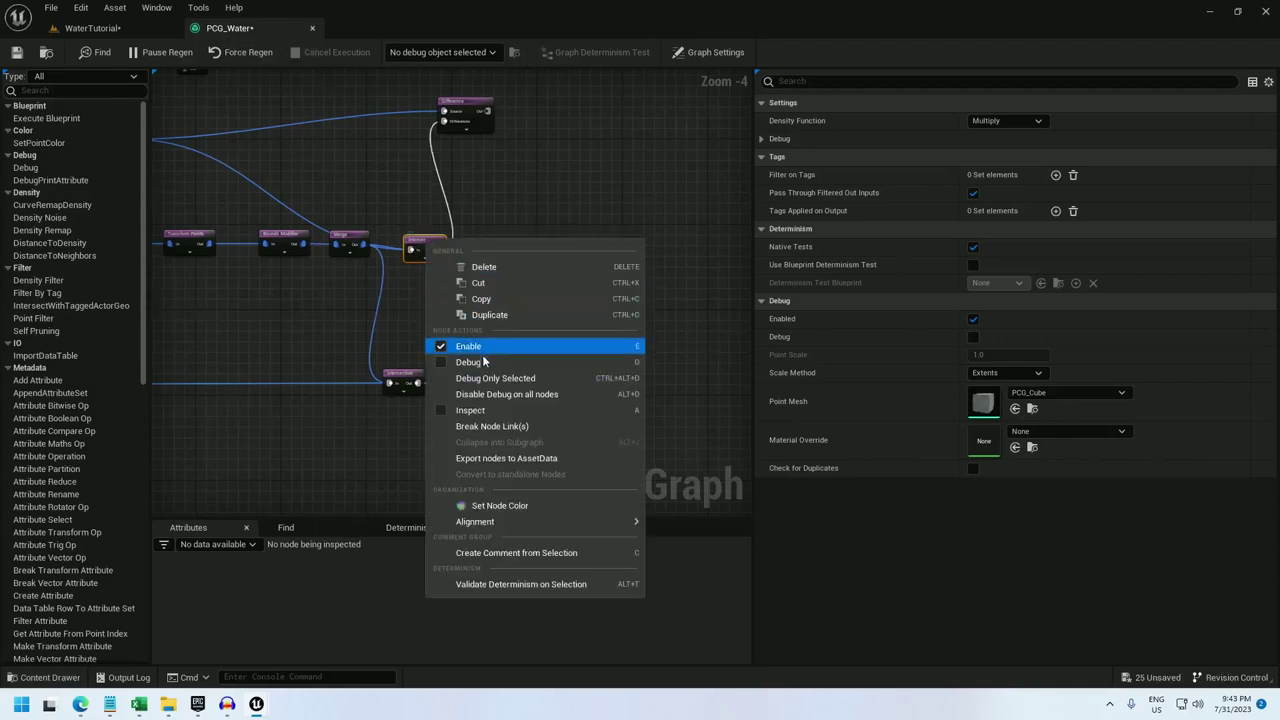
pyautogui.click(560, 379)
pyautogui.click(86, 28)
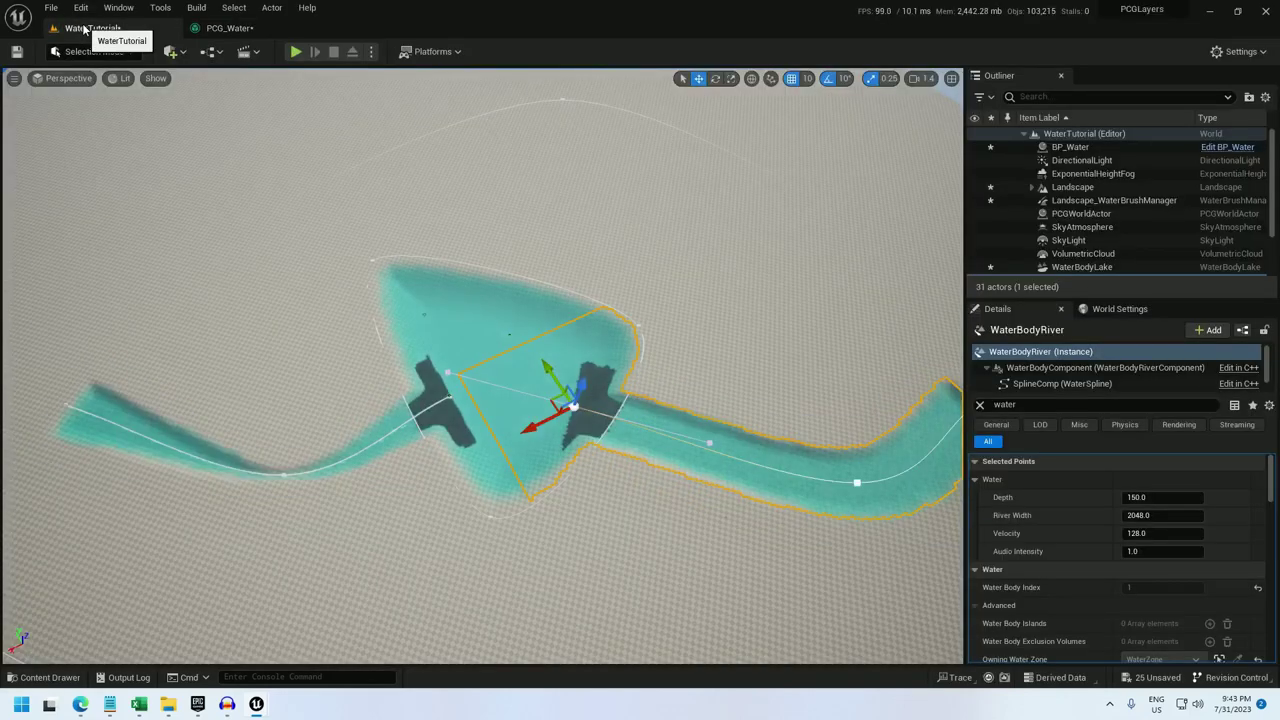
pyautogui.click(222, 28)
# Step: Add a Distance node with the upper Intersection as Source and the lower Difference's output as Target
pyautogui.moveTo(503, 211); pyautogui.dragTo(491, 243, button='right')
pyautogui.rightClick(503, 206)
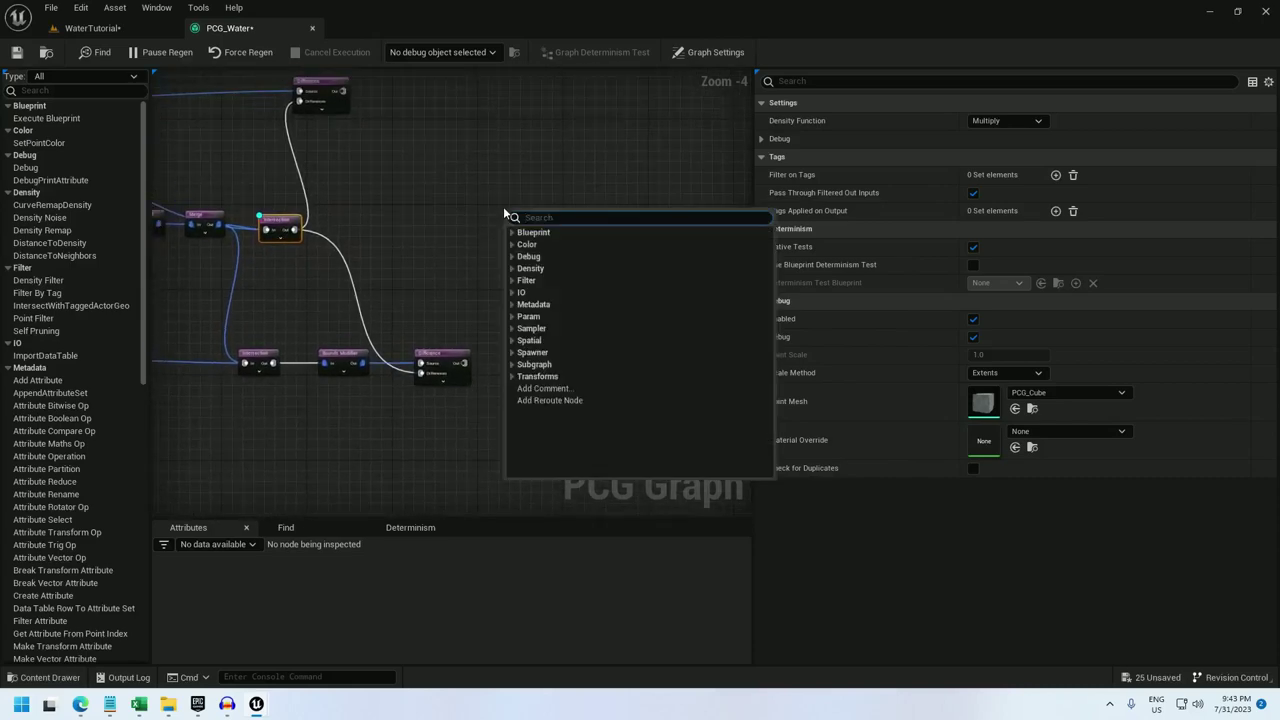
pyautogui.write('dist')
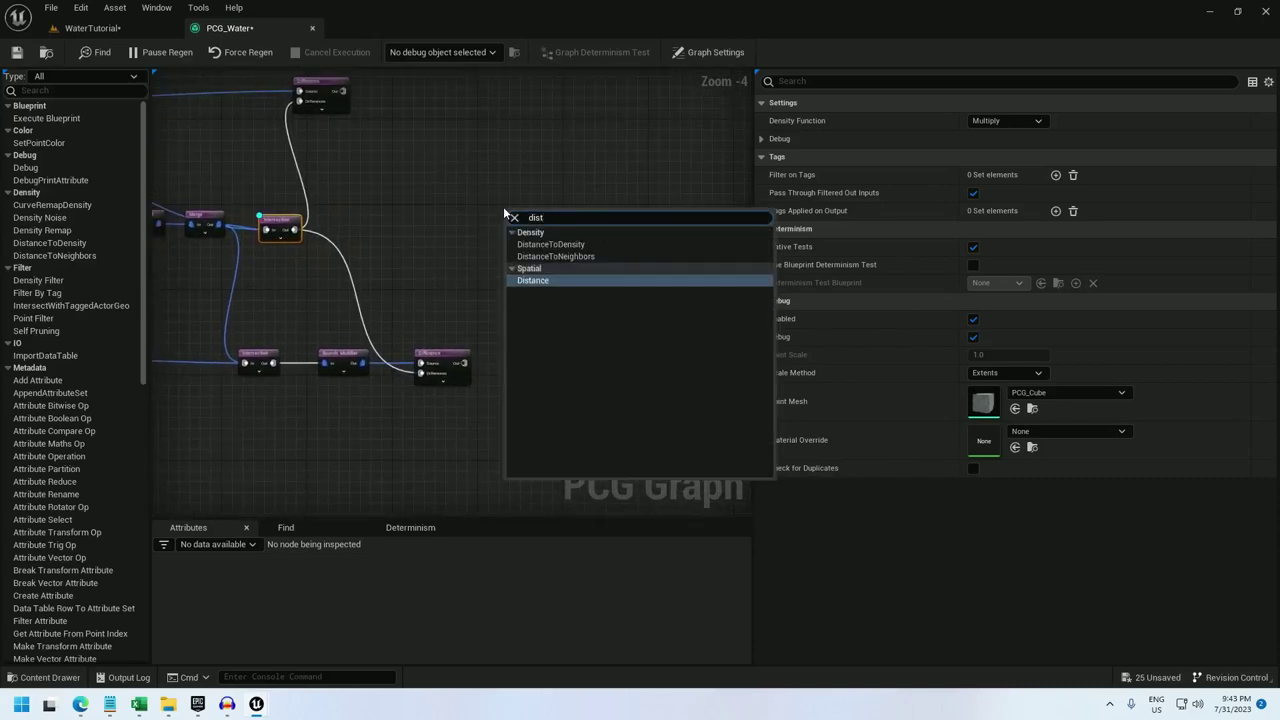
pyautogui.press('Return')
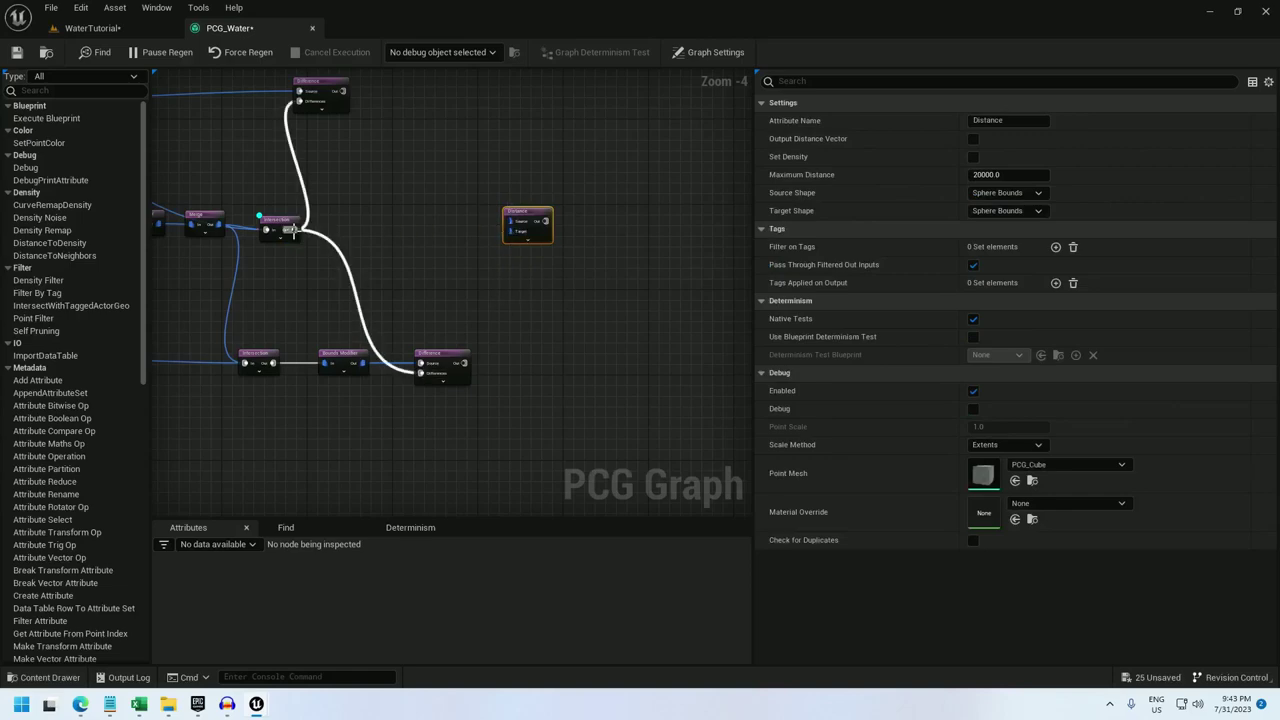
pyautogui.moveTo(292, 230); pyautogui.dragTo(514, 224)
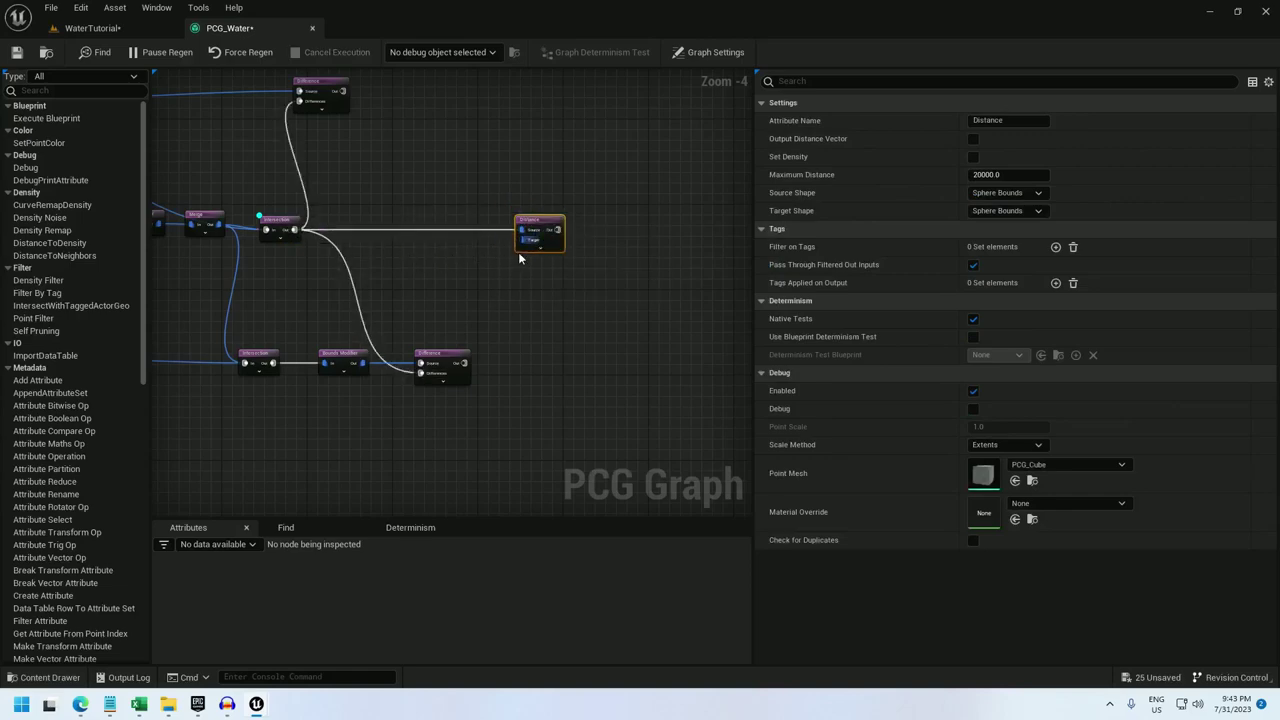
pyautogui.scroll(1, 508, 225)
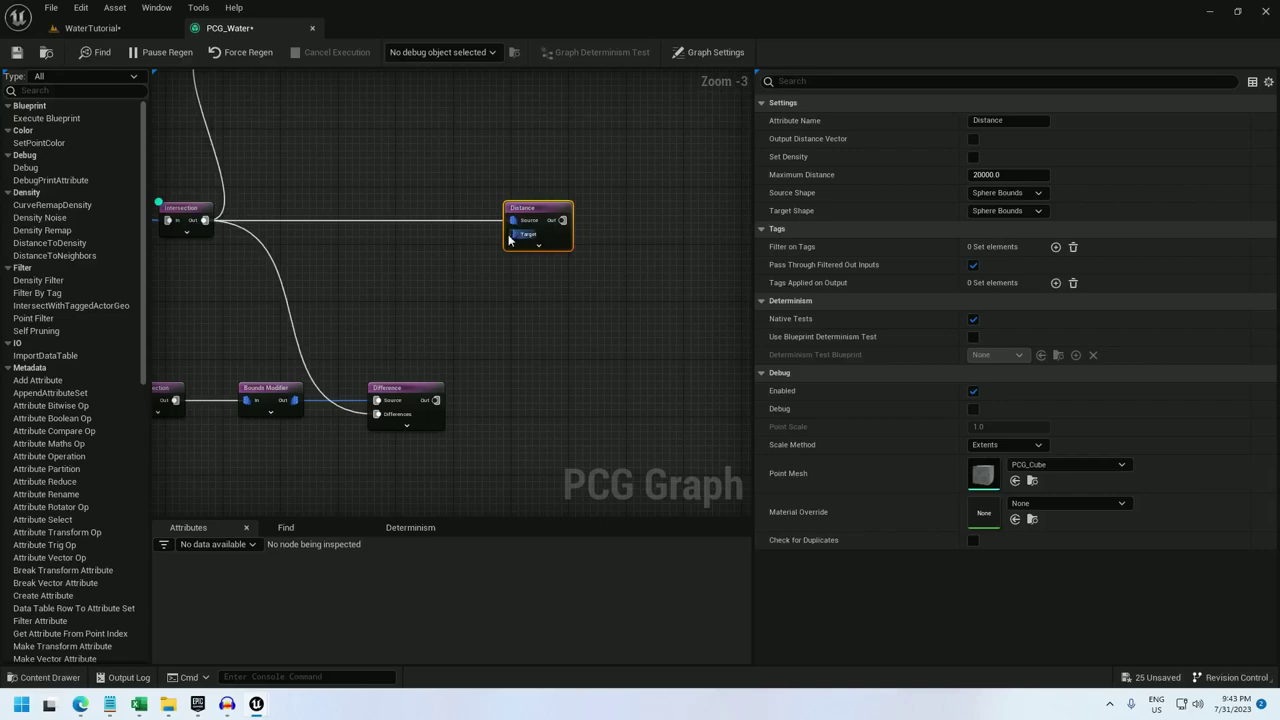
pyautogui.moveTo(510, 236); pyautogui.dragTo(435, 402)
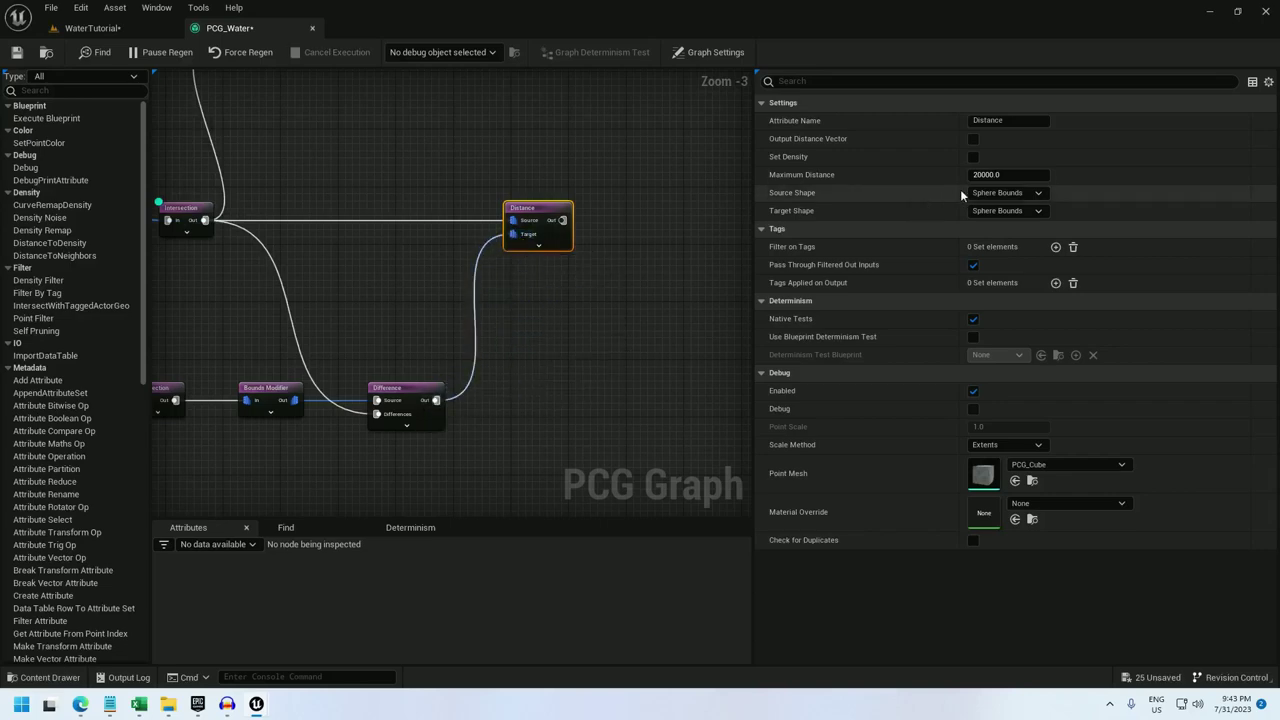
# Step: Configure the Distance node with Set Density enabled, Maximum Distance 2000, and both Source Shape and Target Shape set to Center
pyautogui.click(1005, 174)
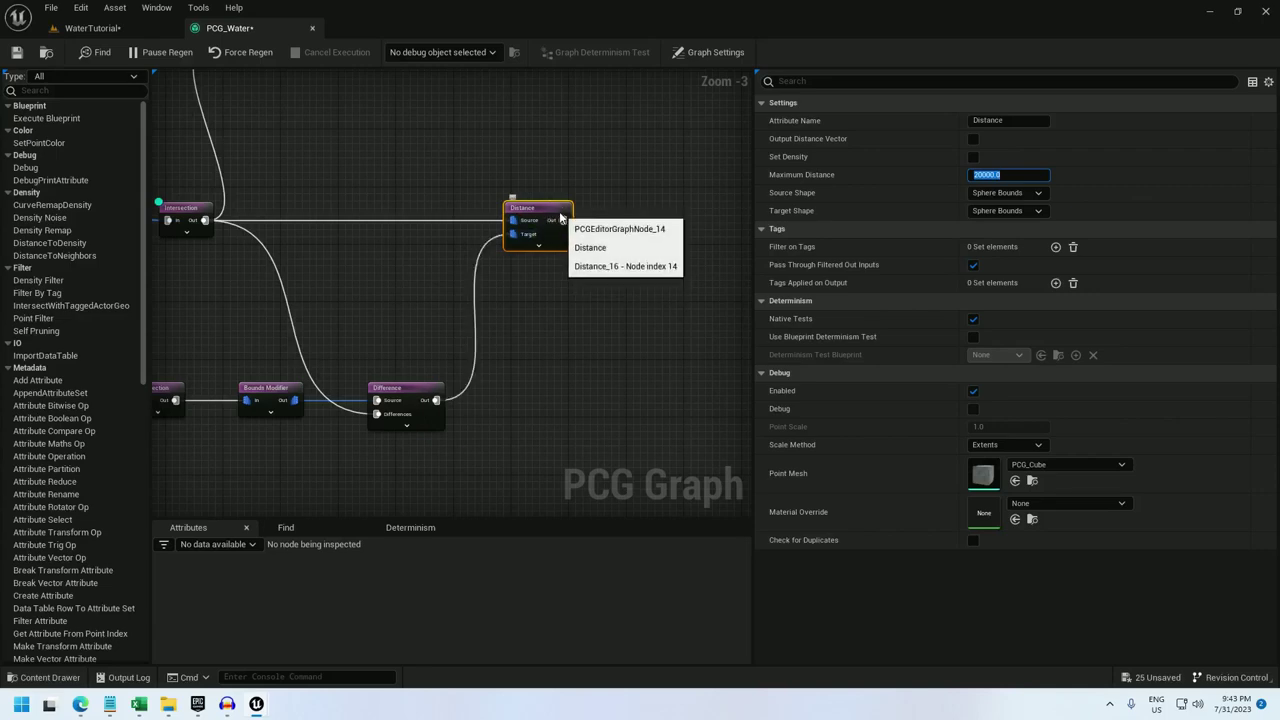
pyautogui.click(973, 157)
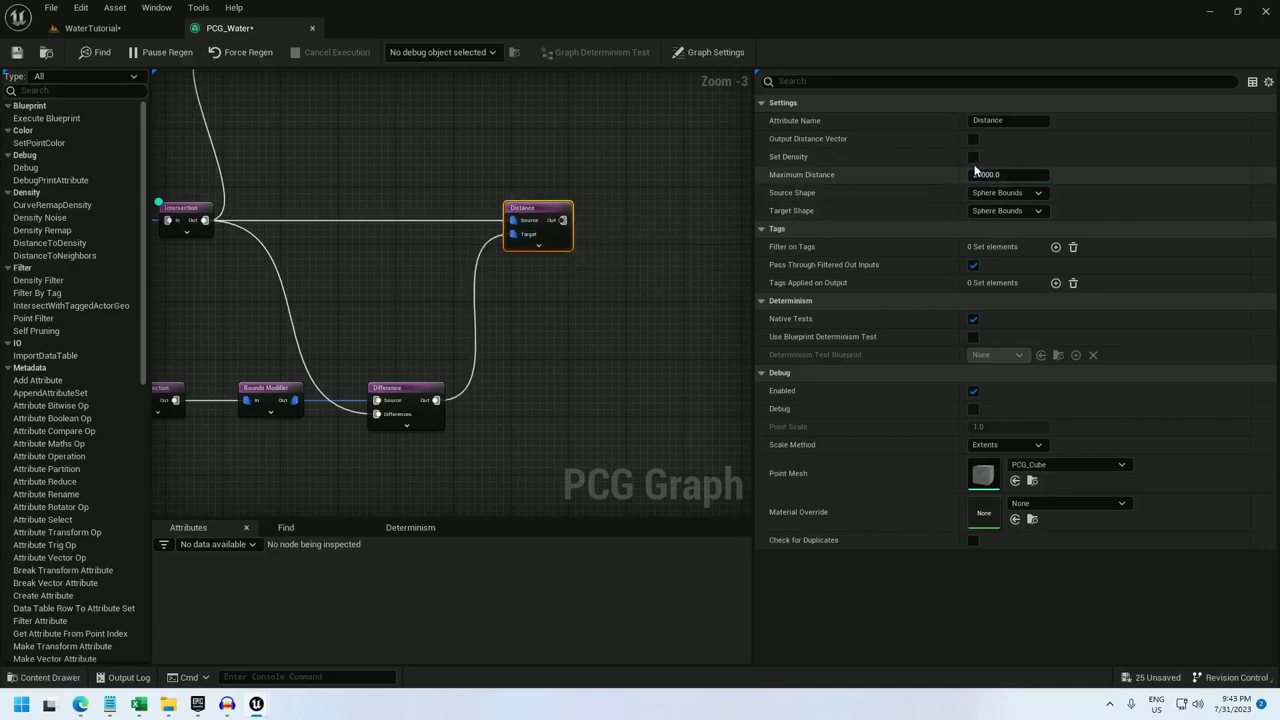
pyautogui.click(1009, 177)
pyautogui.write('2000')
pyautogui.click(1003, 192)
pyautogui.click(1012, 238)
pyautogui.click(1007, 211)
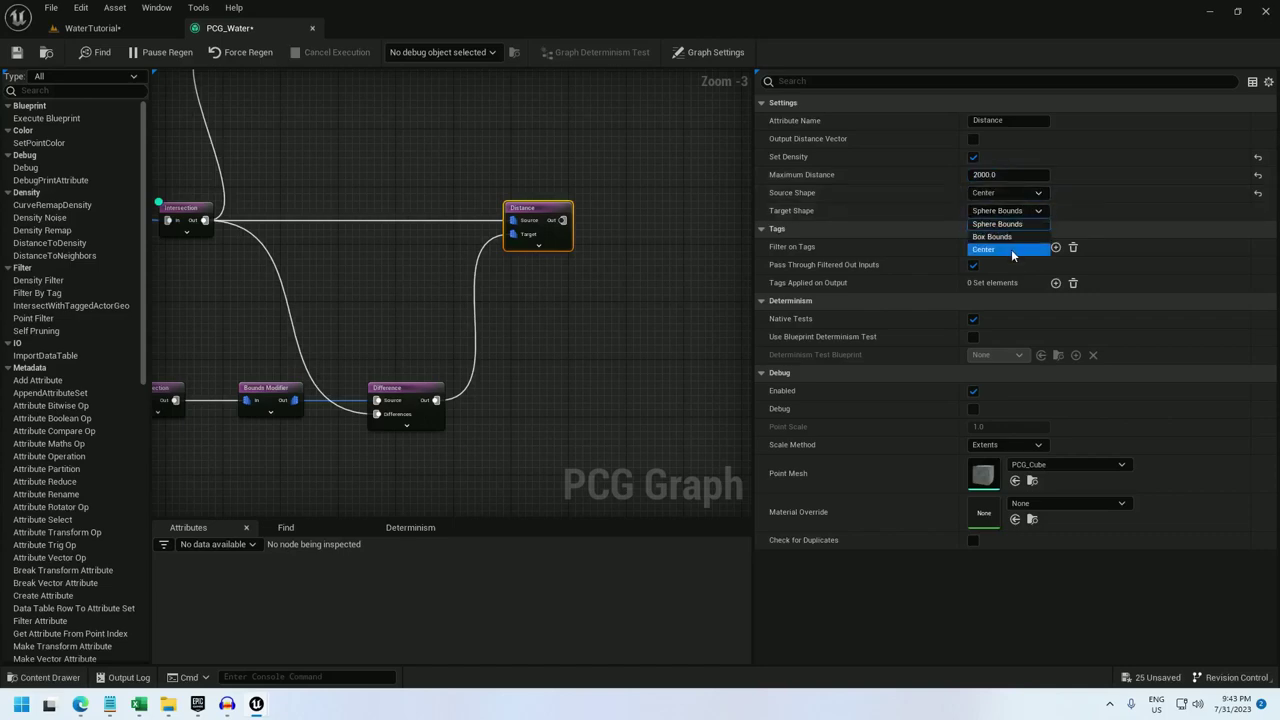
pyautogui.click(1011, 249)
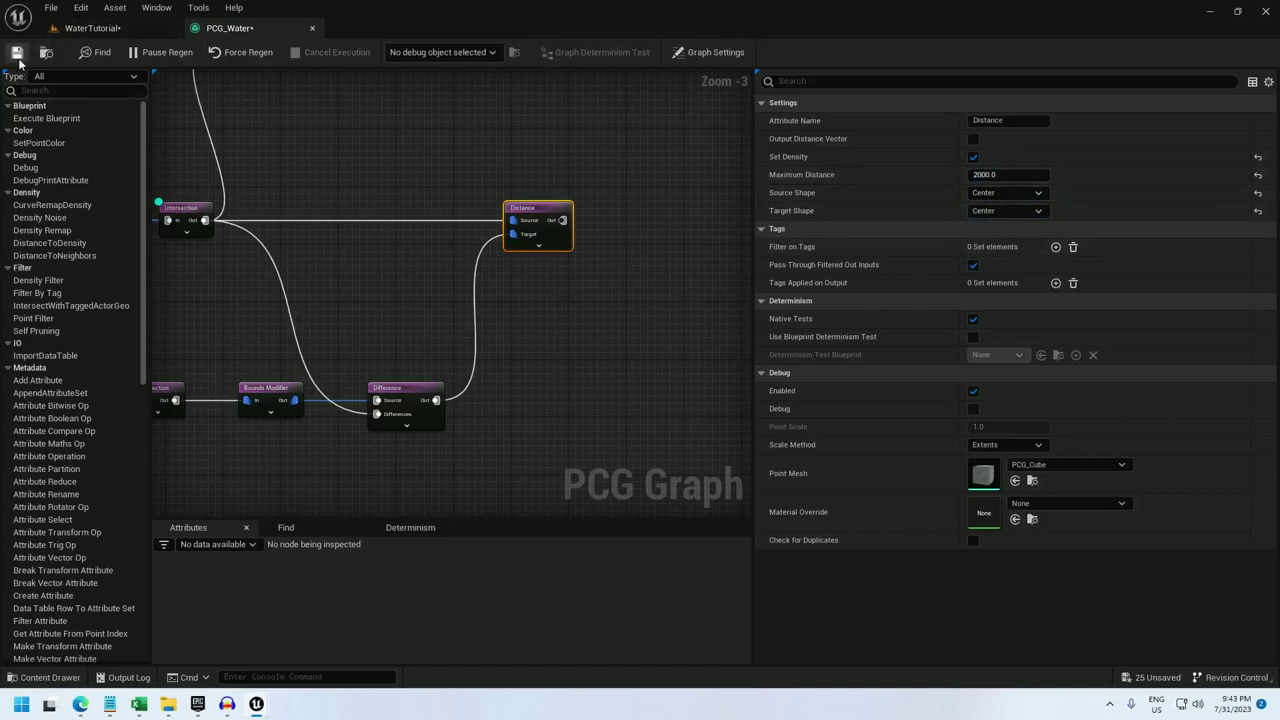
# Step: Debug only the Distance node and inspect the density gradient where the river meets the lake in the level
pyautogui.click(85, 28)
pyautogui.click(228, 28)
pyautogui.rightClick(525, 221)
pyautogui.click(592, 438)
pyautogui.click(72, 28)
pyautogui.press('a')
pyautogui.moveTo(485, 255)
pyautogui.mouseDown(button='right')
pyautogui.moveTo(590, 295)
pyautogui.moveTo(491, 259)
pyautogui.mouseUp(button='right')
pyautogui.scroll(3, 485, 255)
pyautogui.press('w')
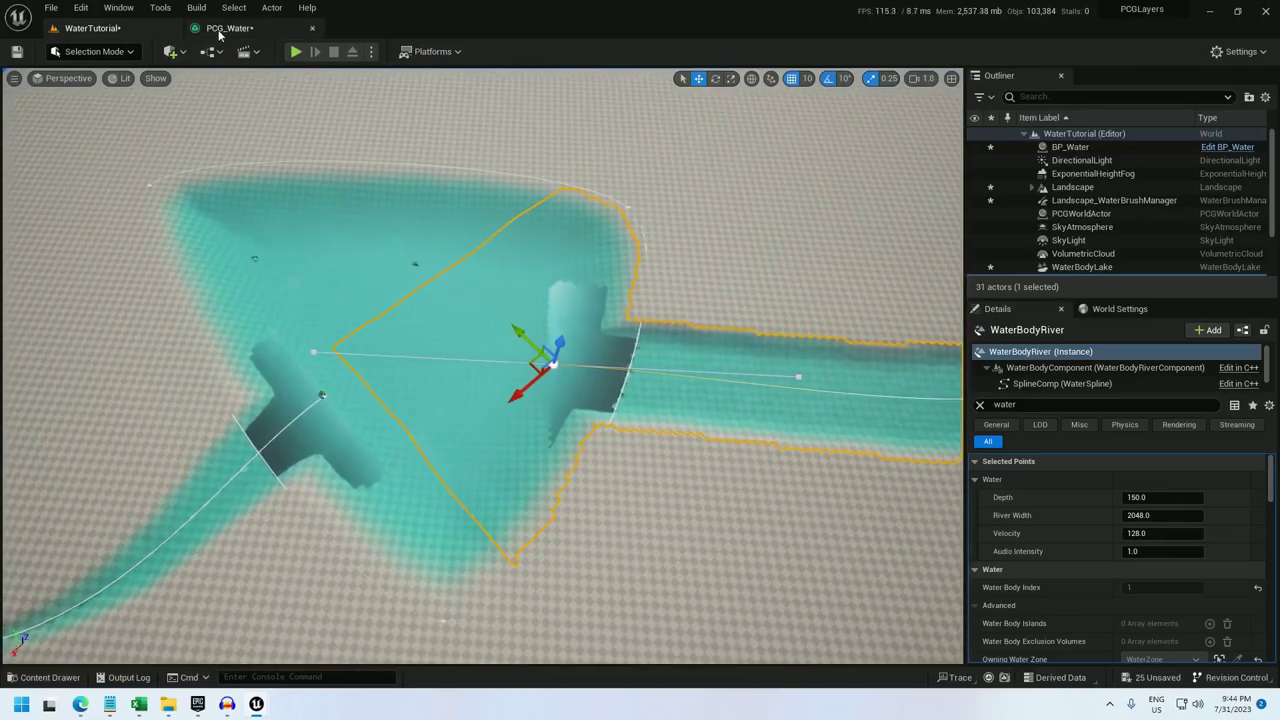
# Step: Enable debug on the upper and lower Difference nodes too, and inspect the combined lake, river and transition points in the level
pyautogui.click(222, 30)
pyautogui.rightClick(435, 168)
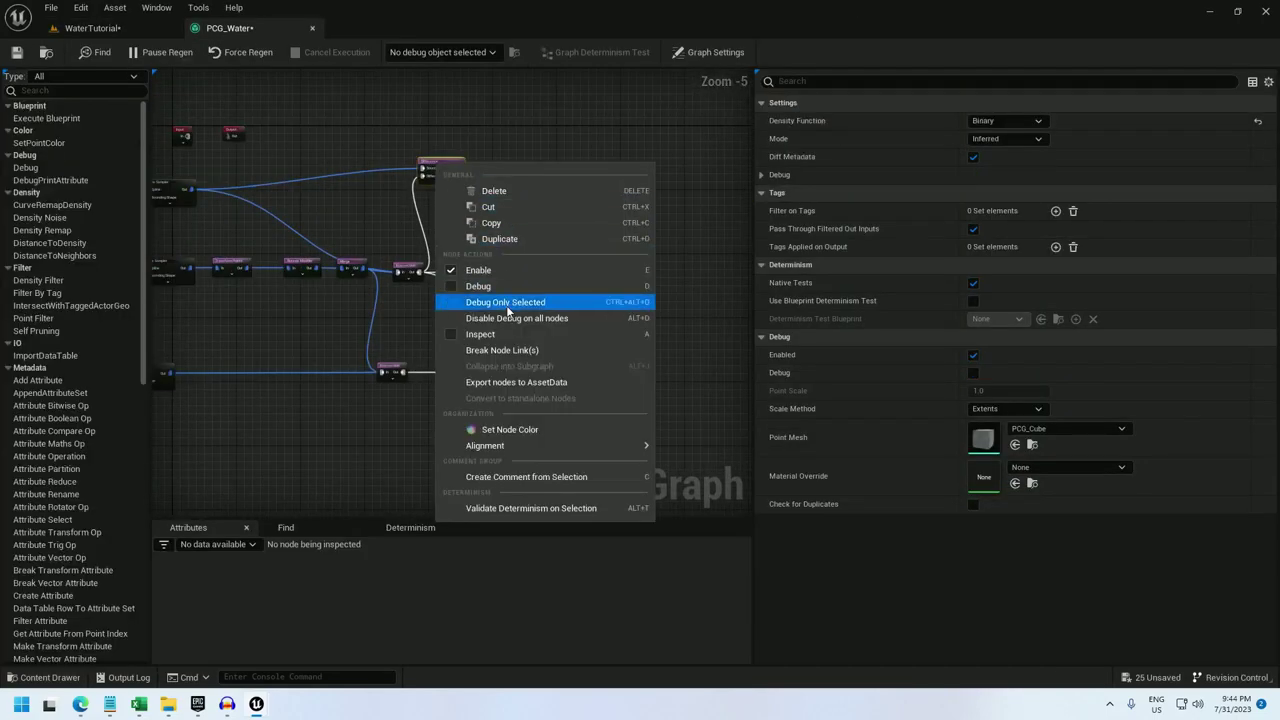
pyautogui.click(549, 367)
pyautogui.rightClick(537, 374)
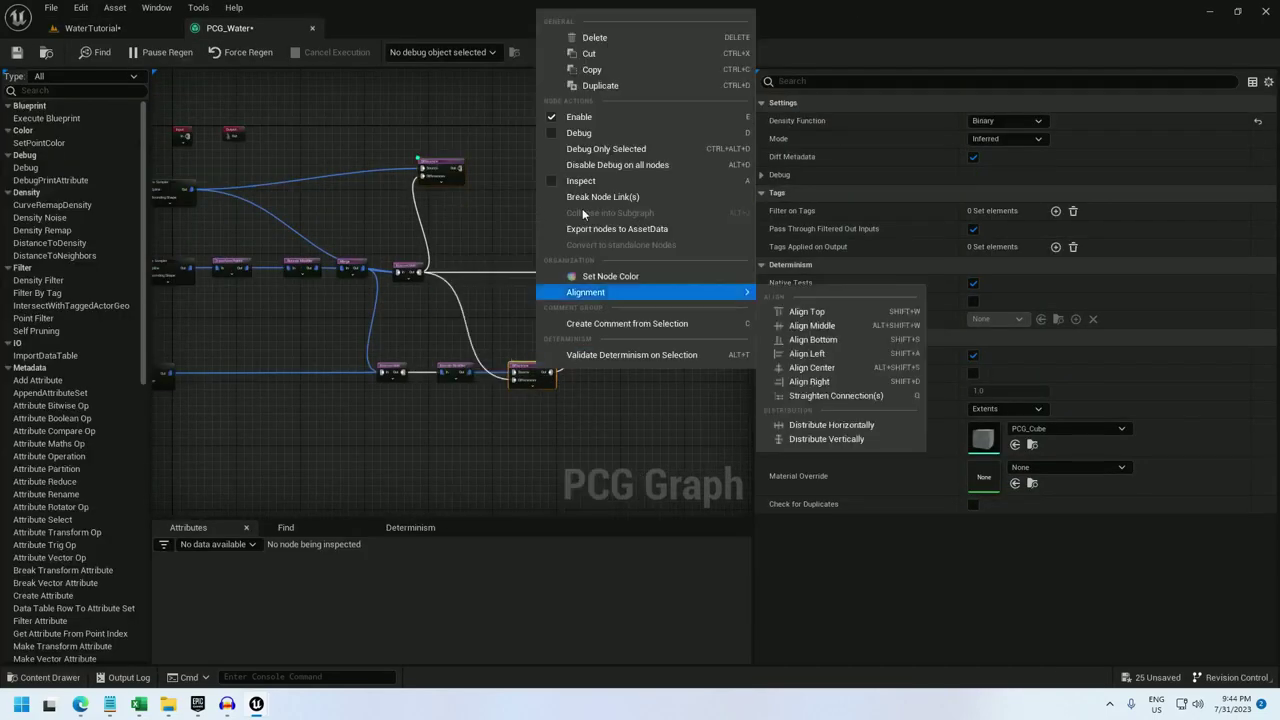
pyautogui.click(600, 131)
pyautogui.click(92, 28)
pyautogui.press('w')
pyautogui.moveTo(466, 230)
pyautogui.mouseDown(button='right')
pyautogui.moveTo(535, 225)
pyautogui.moveTo(550, 240)
pyautogui.moveTo(466, 231)
pyautogui.mouseUp(button='right')
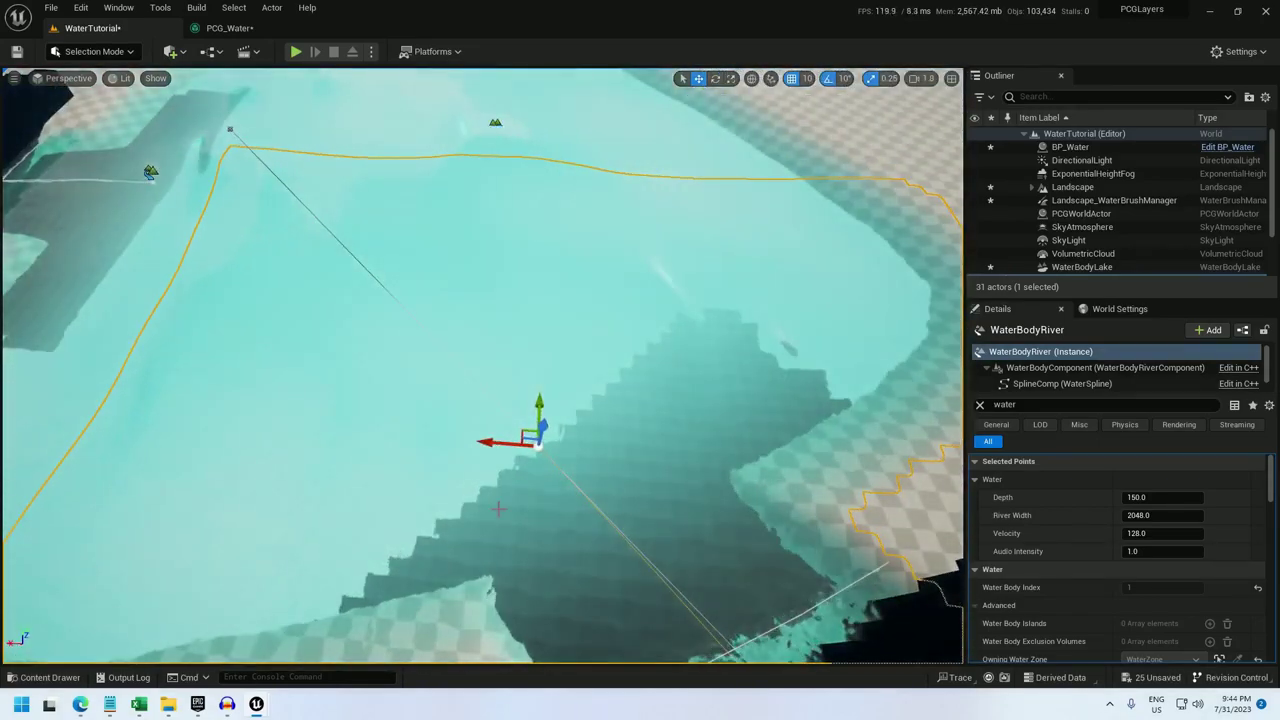
pyautogui.press('s')
pyautogui.moveTo(551, 363); pyautogui.dragTo(572, 395, button='right')
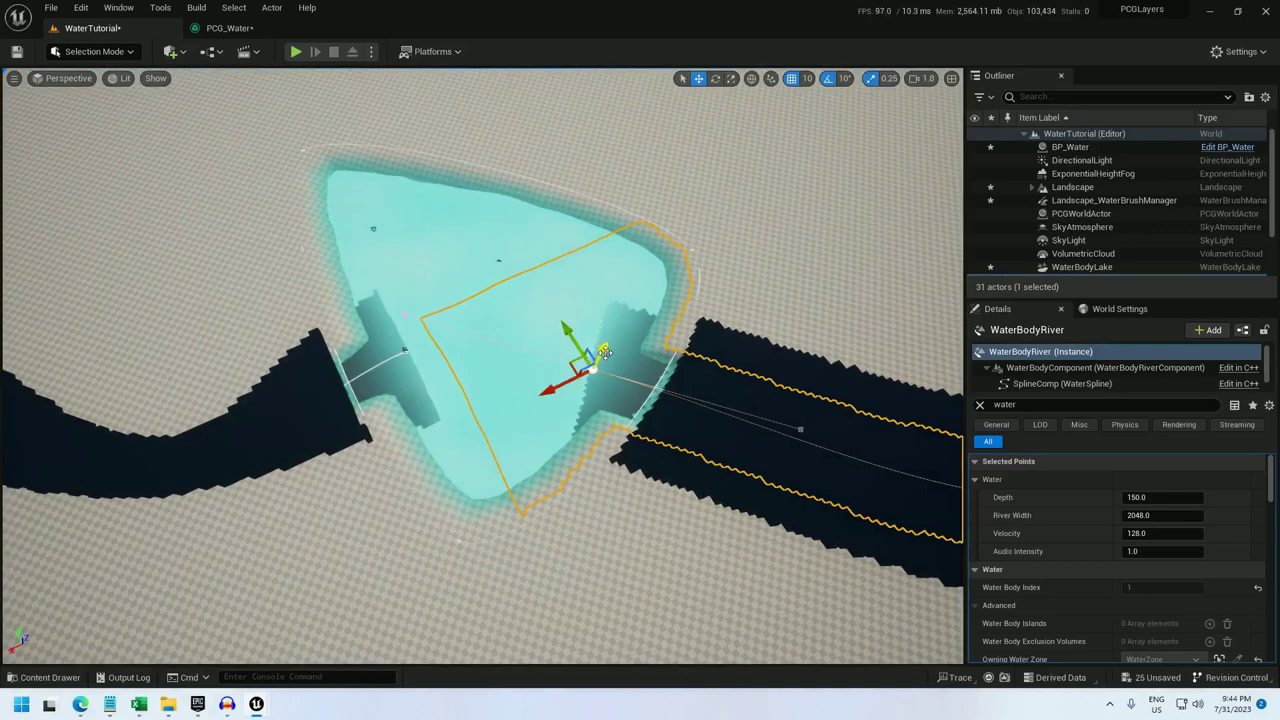
# Step: Debug only the Merge node and inspect the river points in the level
pyautogui.click(226, 28)
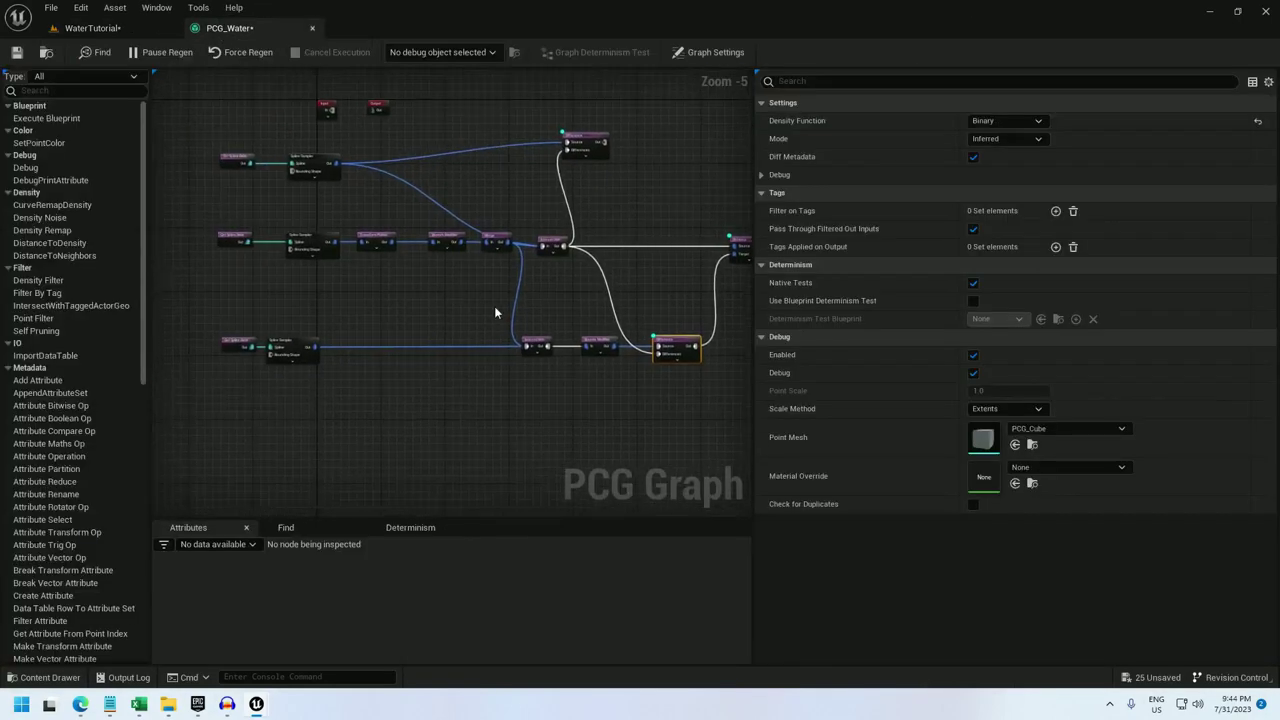
pyautogui.rightClick(503, 242)
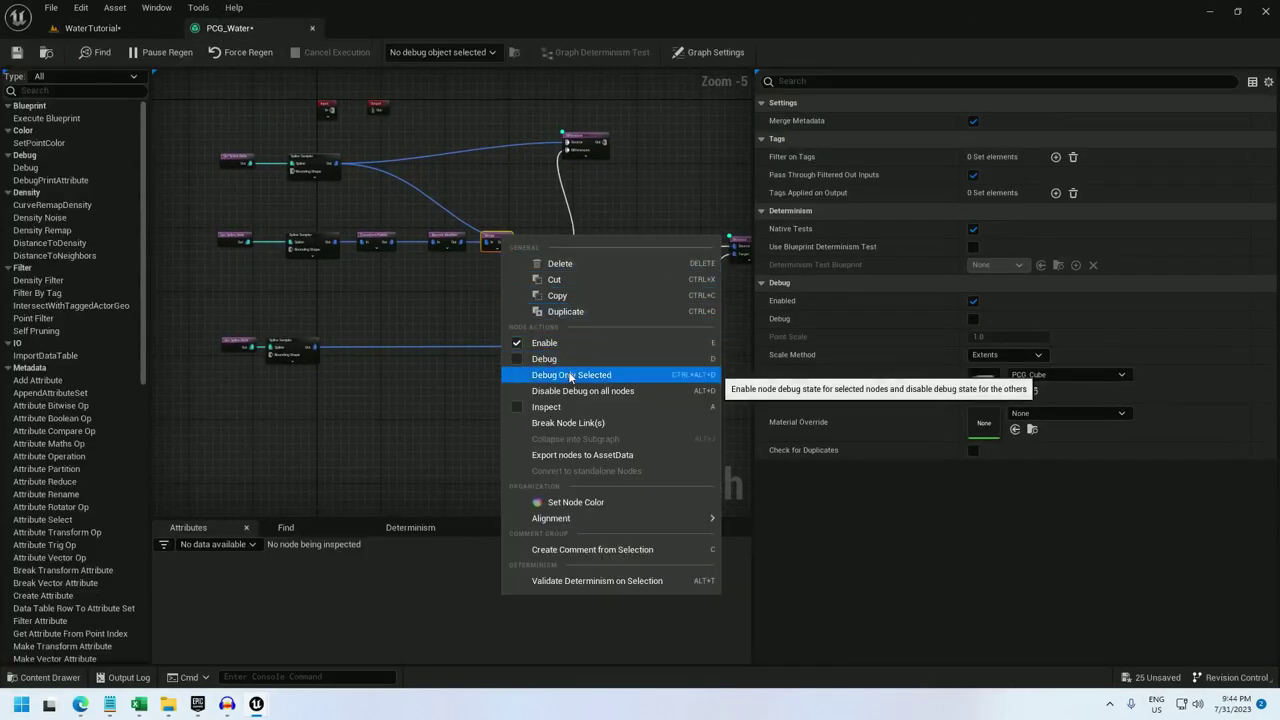
pyautogui.click(492, 374)
pyautogui.click(92, 28)
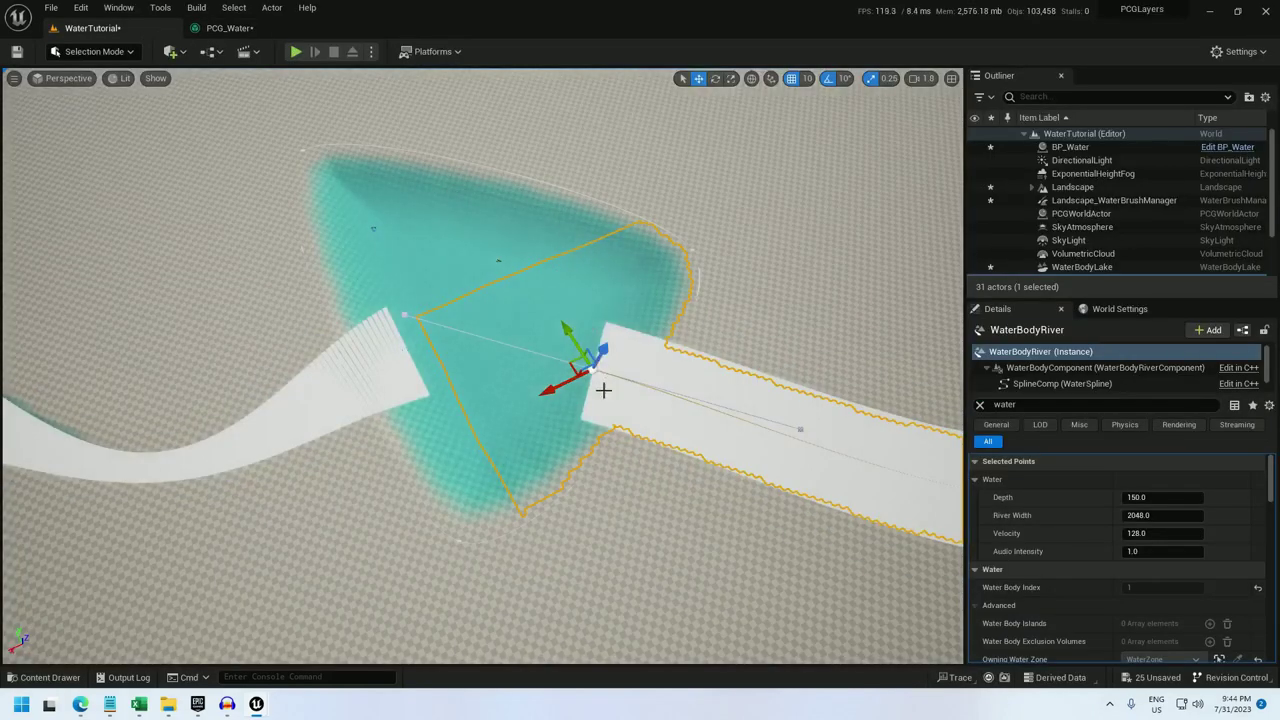
# Step: Extend WaterBodyRiver2's end farther into the lake and add spline points around its mouth with shortened tangents
pyautogui.click(400, 348)
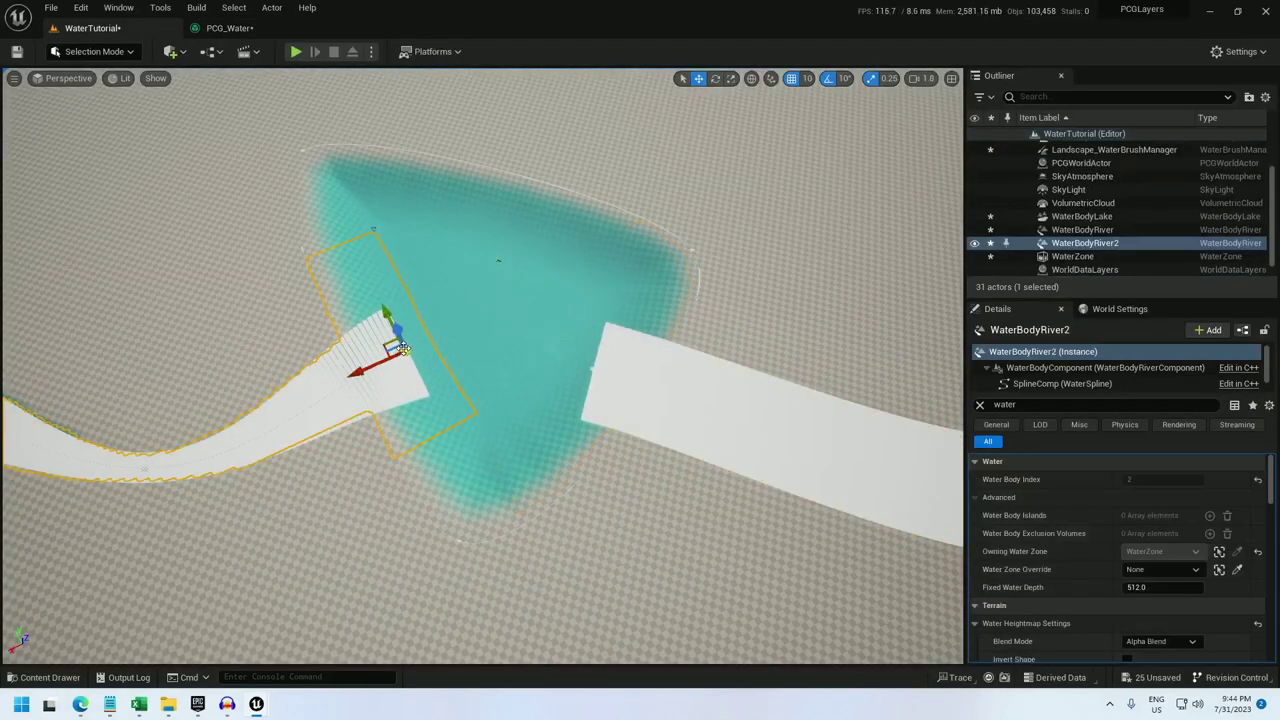
pyautogui.click(1082, 229)
pyautogui.doubleClick(1085, 243)
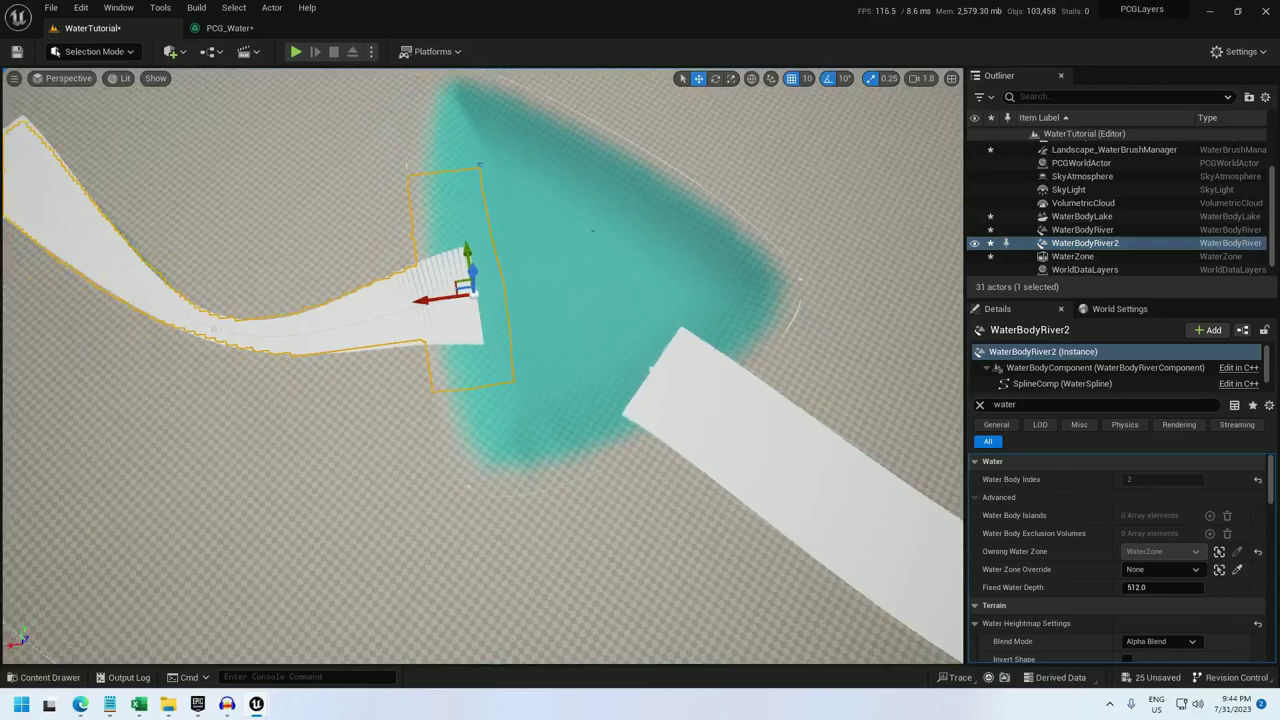
pyautogui.click(245, 289)
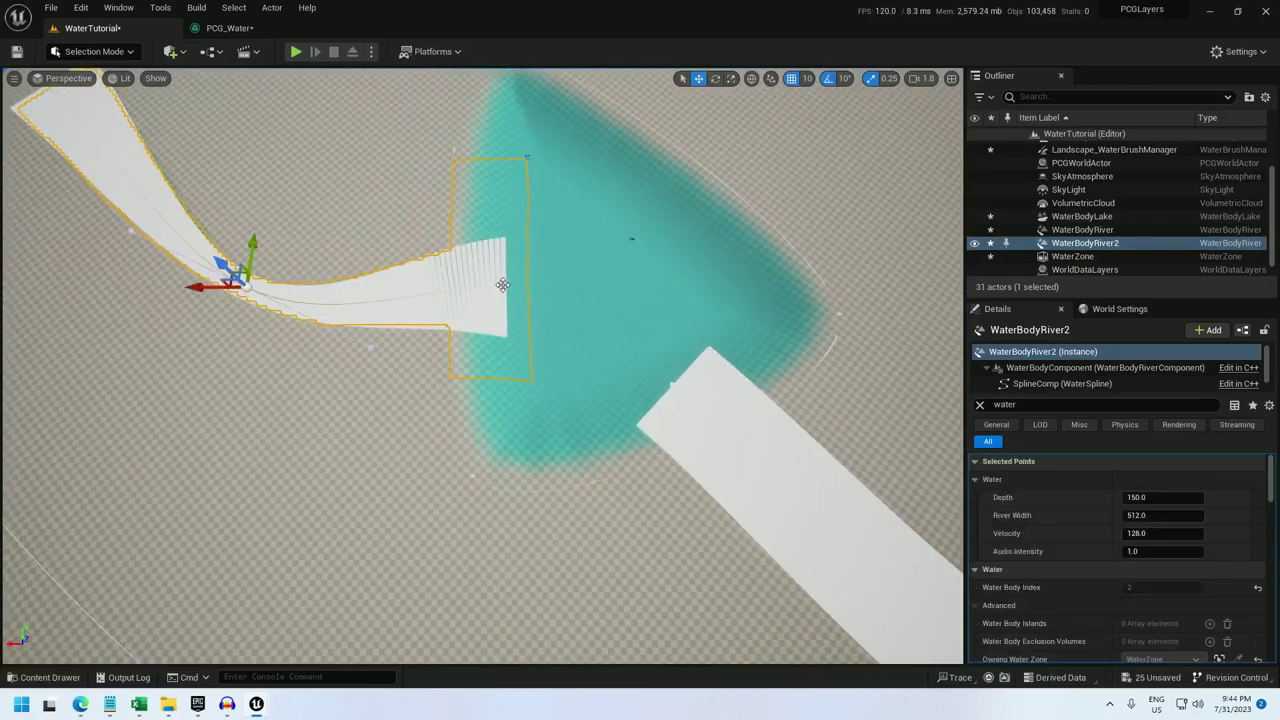
pyautogui.click(502, 285)
pyautogui.press('f')
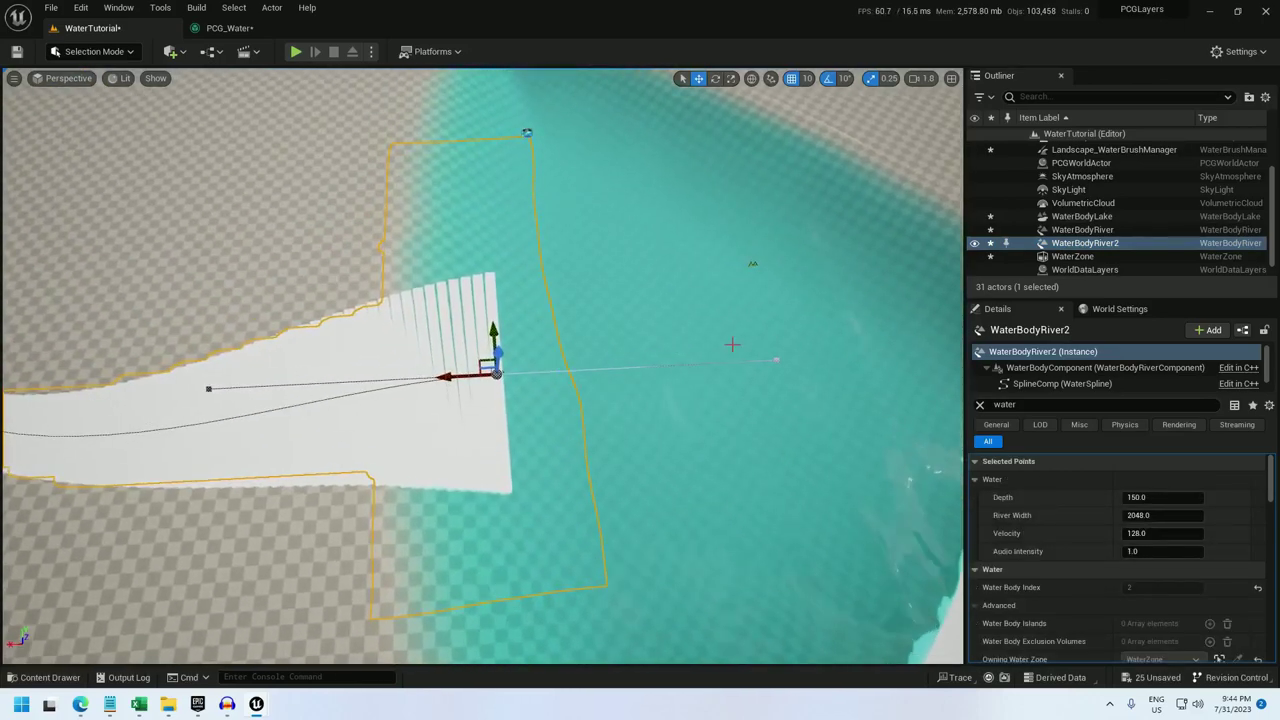
pyautogui.click(776, 360)
pyautogui.moveTo(758, 352); pyautogui.dragTo(412, 374)
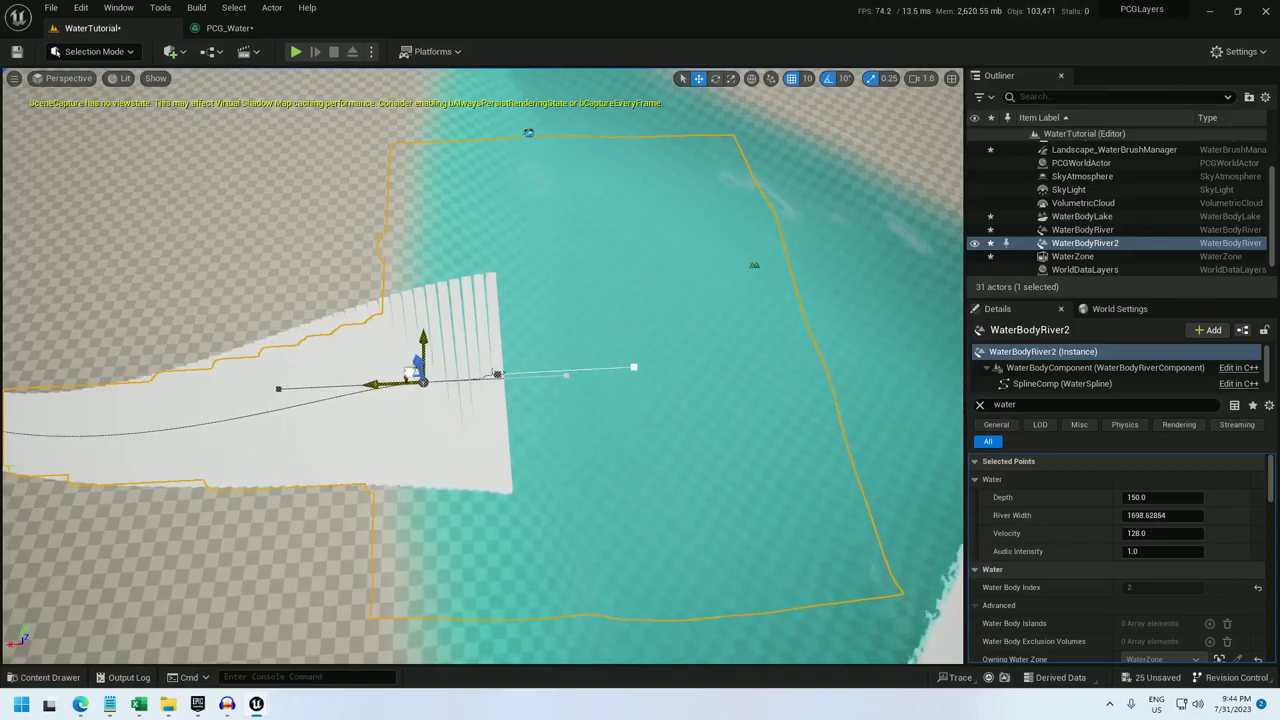
pyautogui.click(565, 375)
pyautogui.moveTo(547, 368); pyautogui.dragTo(444, 372)
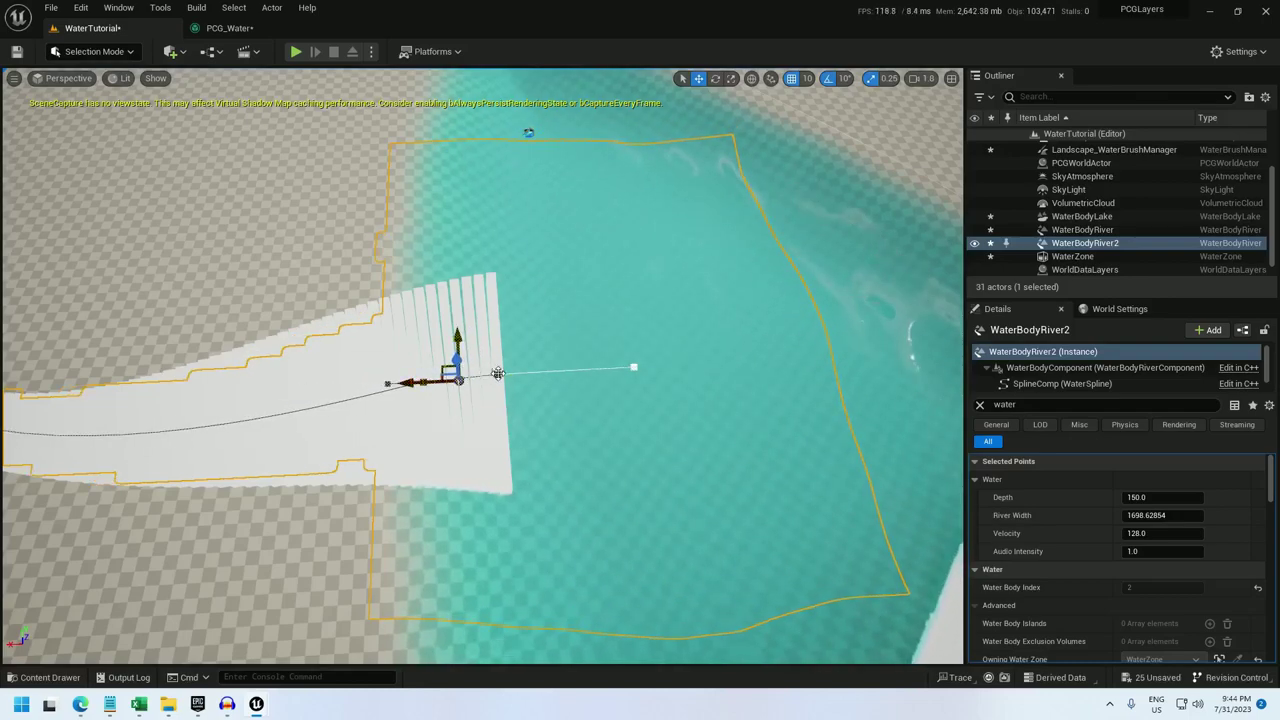
# Step: Set the River Width to 5000 at WaterBodyRiver2's middle spline point inside the lake edge
pyautogui.click(498, 374)
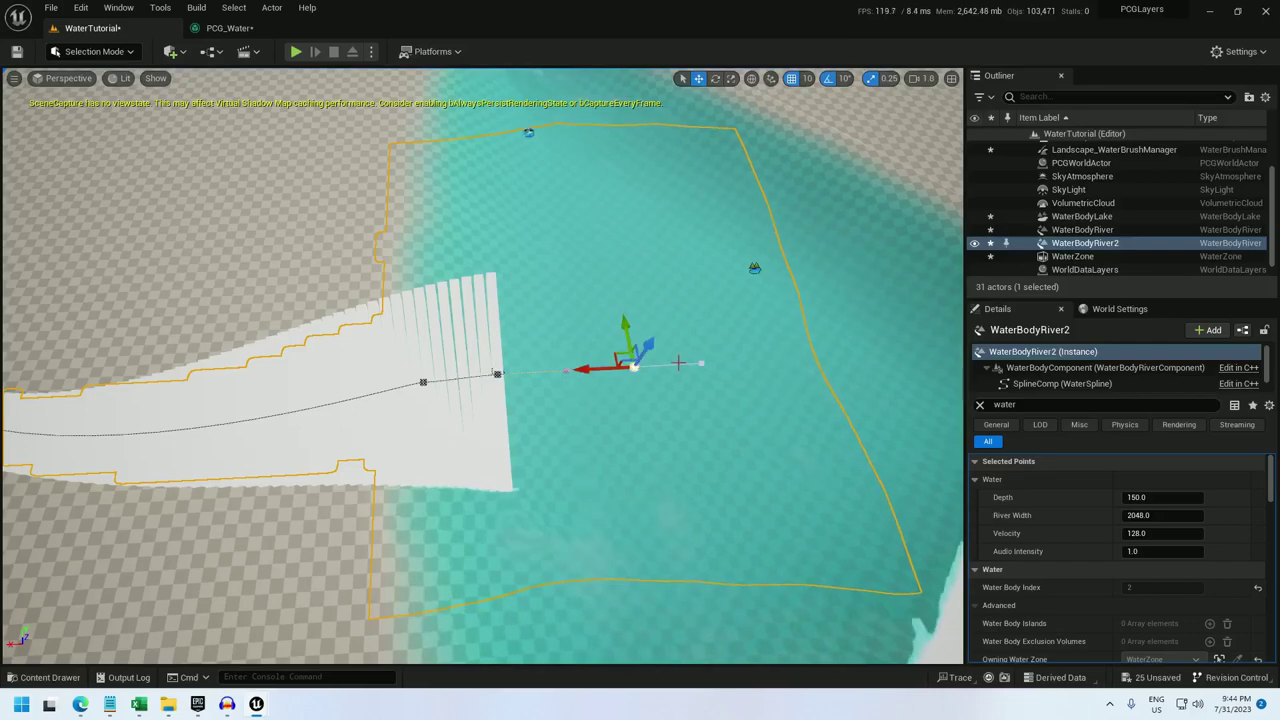
pyautogui.moveTo(702, 362)
pyautogui.mouseDown(button='right')
pyautogui.moveTo(680, 360)
pyautogui.moveTo(692, 362)
pyautogui.mouseUp(button='right')
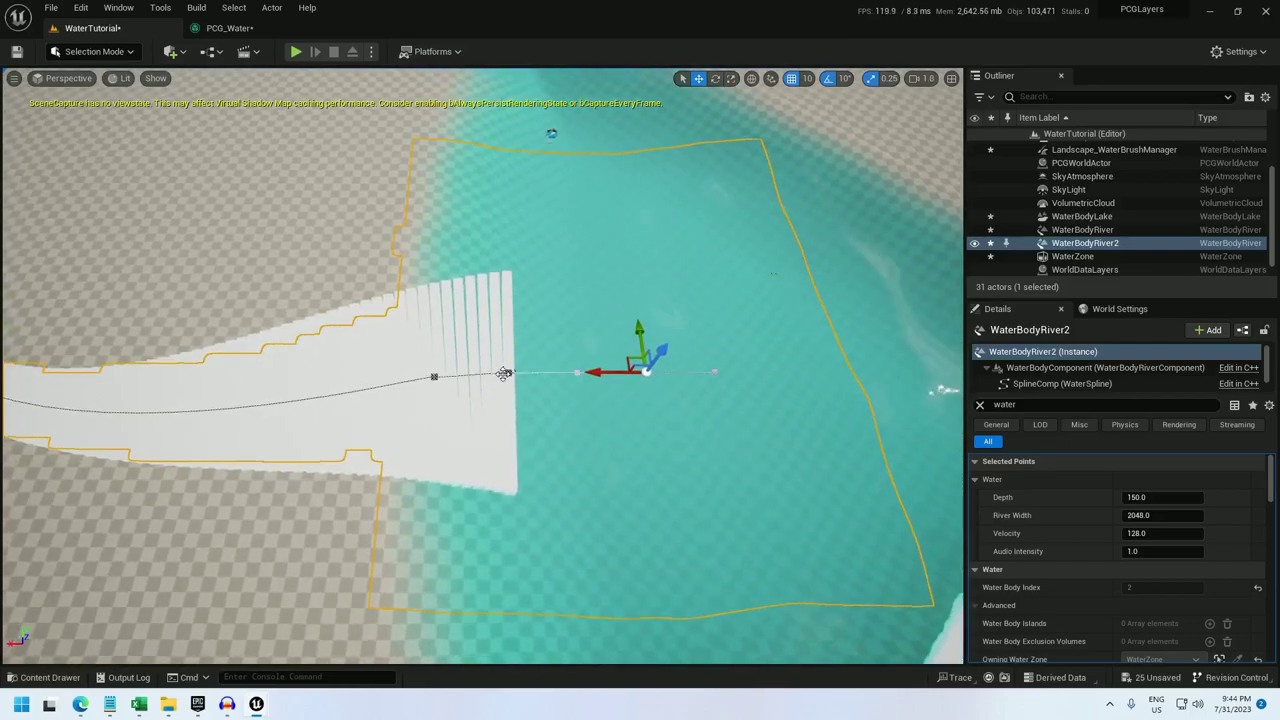
pyautogui.click(508, 373)
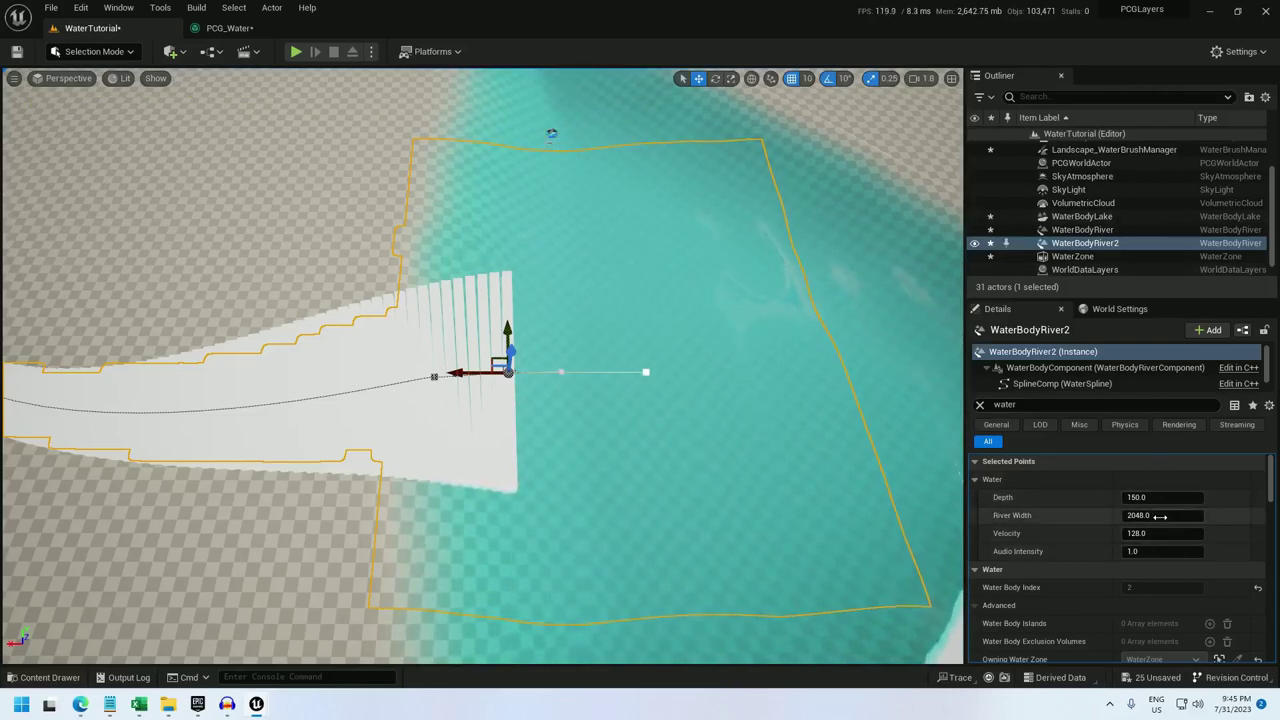
pyautogui.click(1162, 516)
pyautogui.write('5')
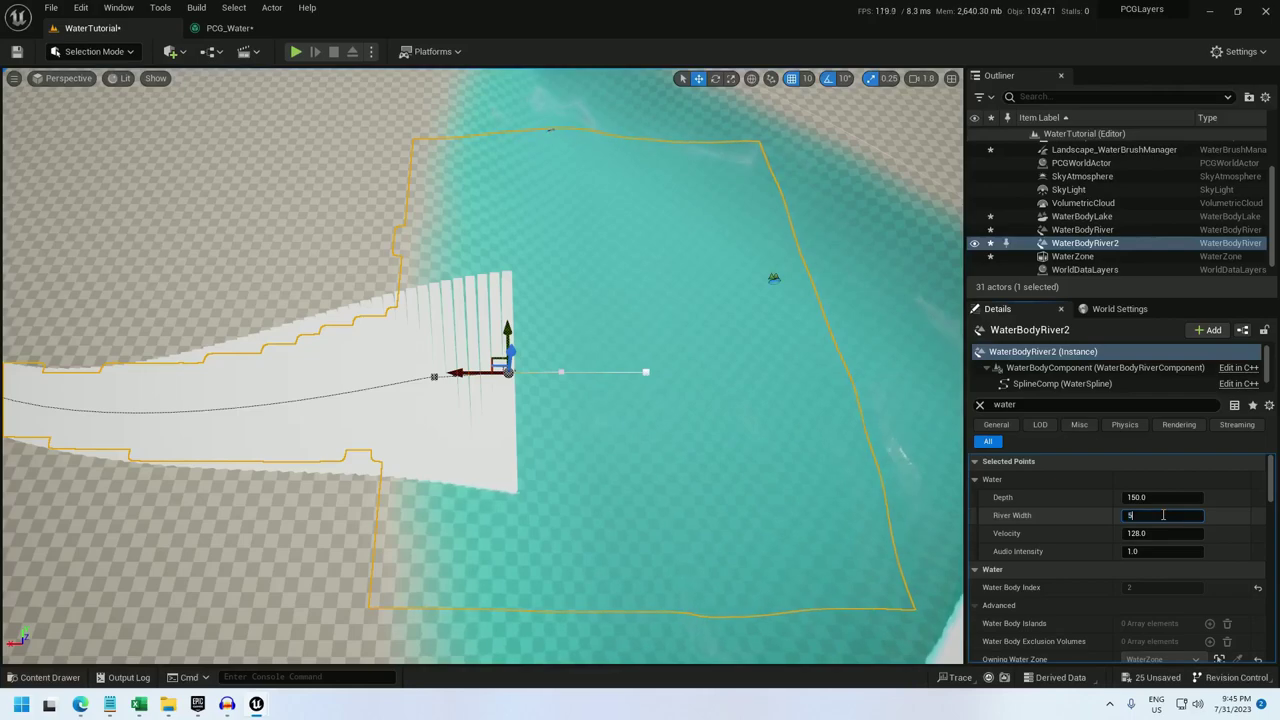
pyautogui.write('000')
pyautogui.press('Return')
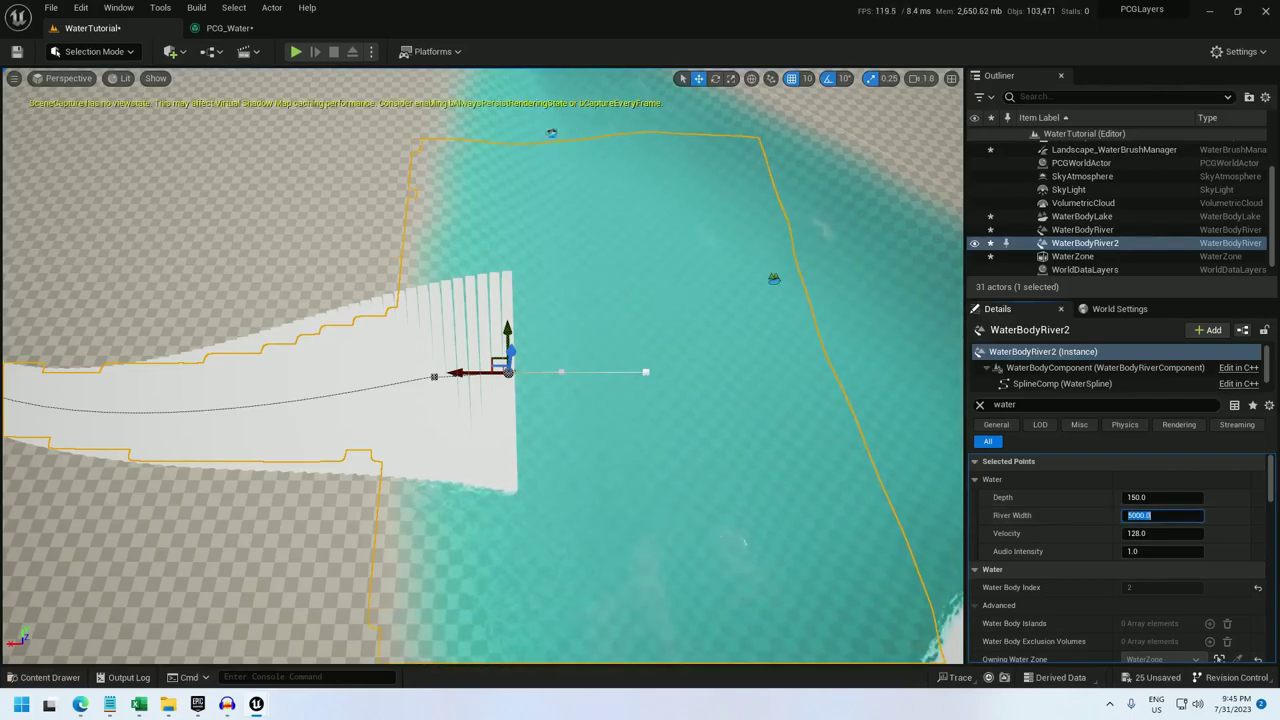
# Step: Reduce the River Width at WaterBodyRiver2's end point and adjust the positions of the spline points around its mouth
pyautogui.press('s')
pyautogui.moveTo(384, 120); pyautogui.dragTo(384, 120, button='right')
pyautogui.moveTo(256, 27); pyautogui.dragTo(2, 150)
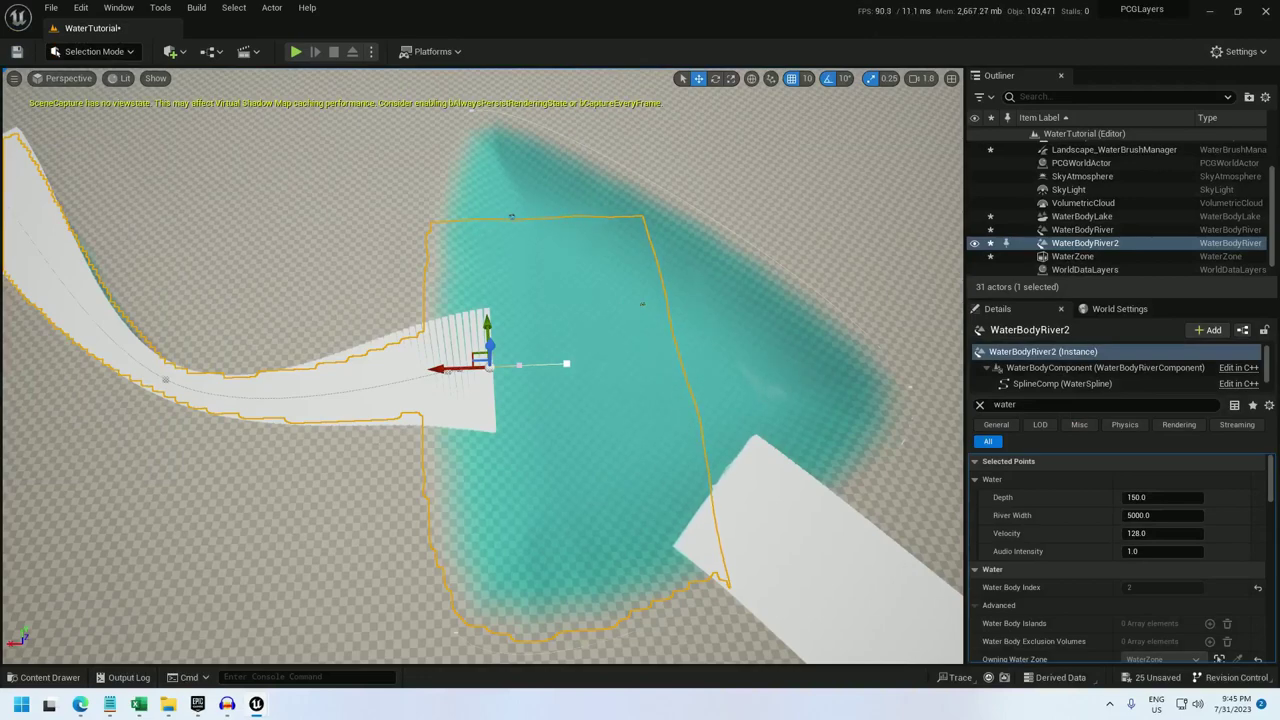
pyautogui.press('a')
pyautogui.moveTo(185, 295); pyautogui.dragTo(366, 325, button='right')
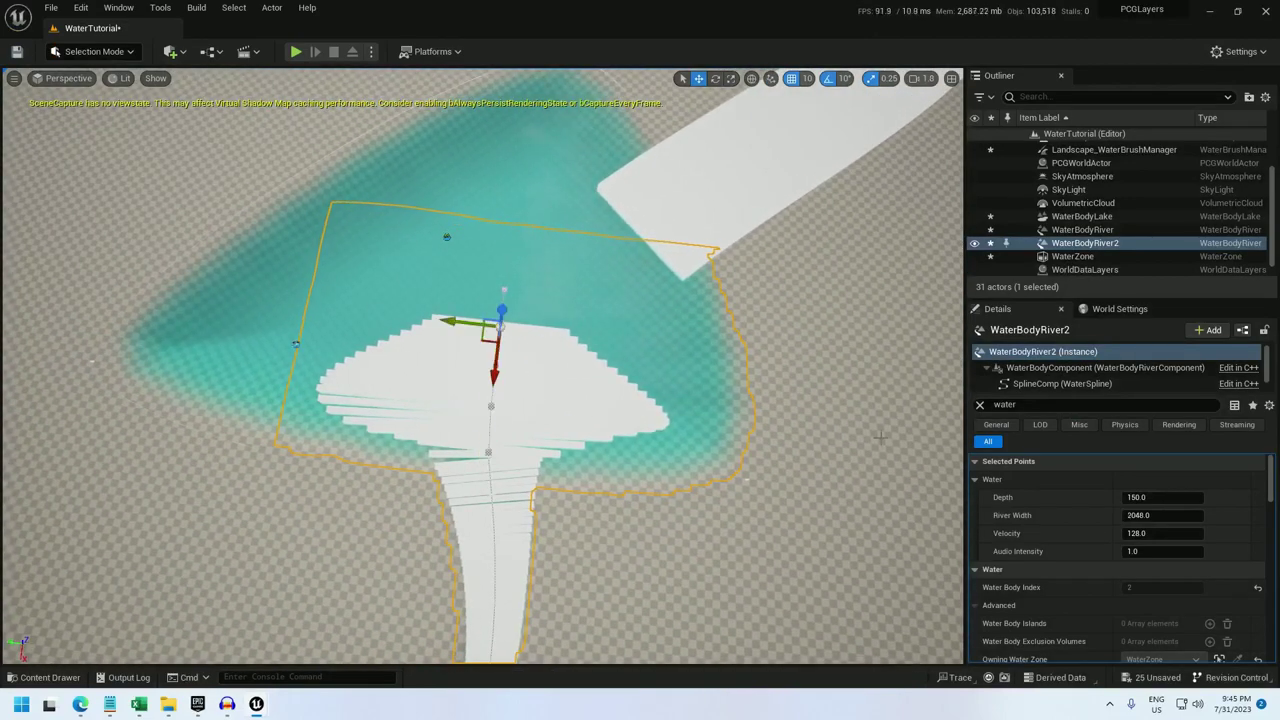
pyautogui.click(1157, 515)
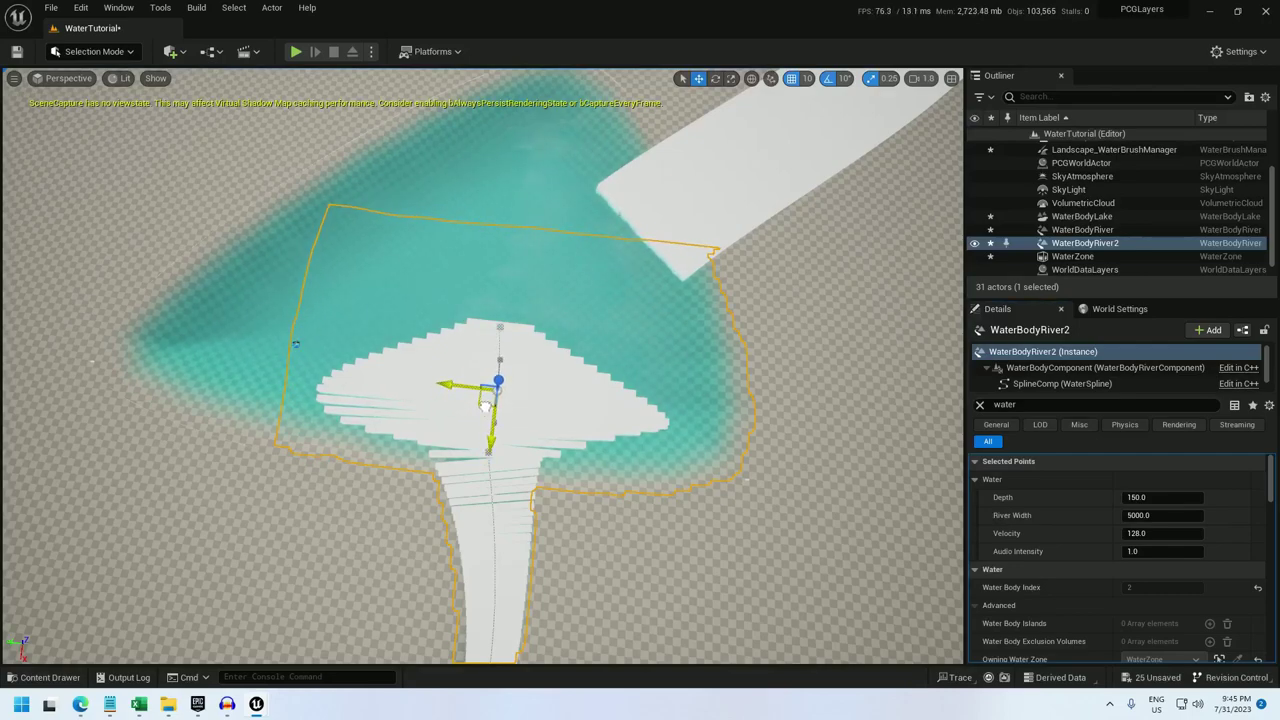
pyautogui.click(486, 453)
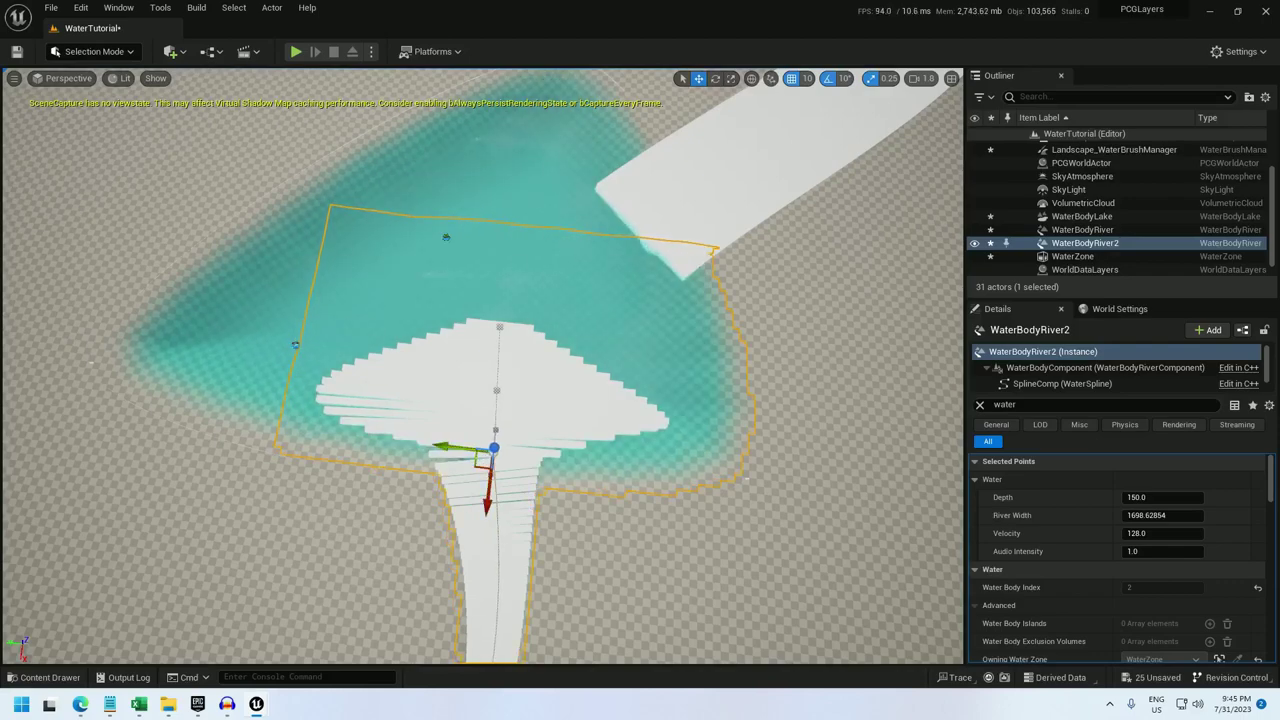
pyautogui.moveTo(319, 387); pyautogui.dragTo(297, 364, button='right')
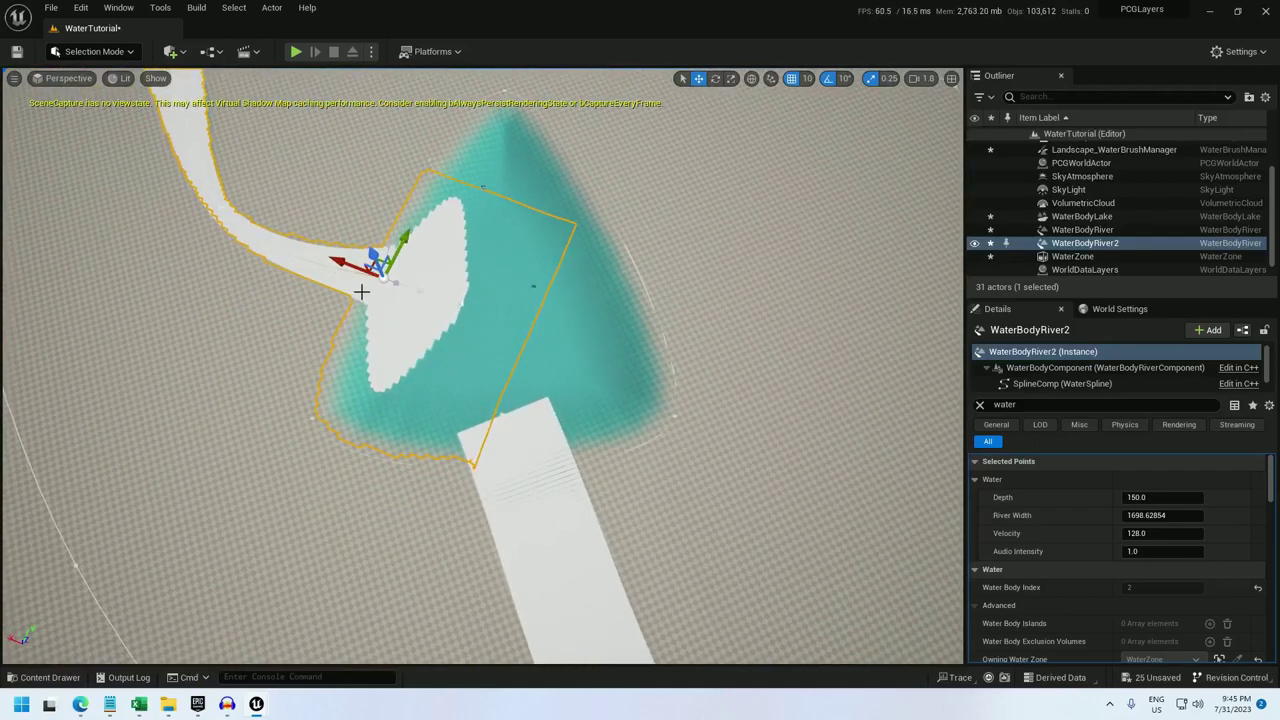
# Step: Select WaterBodyRiver's spline end in the lake and add spline points around its mouth
pyautogui.click(502, 413)
pyautogui.click(502, 413)
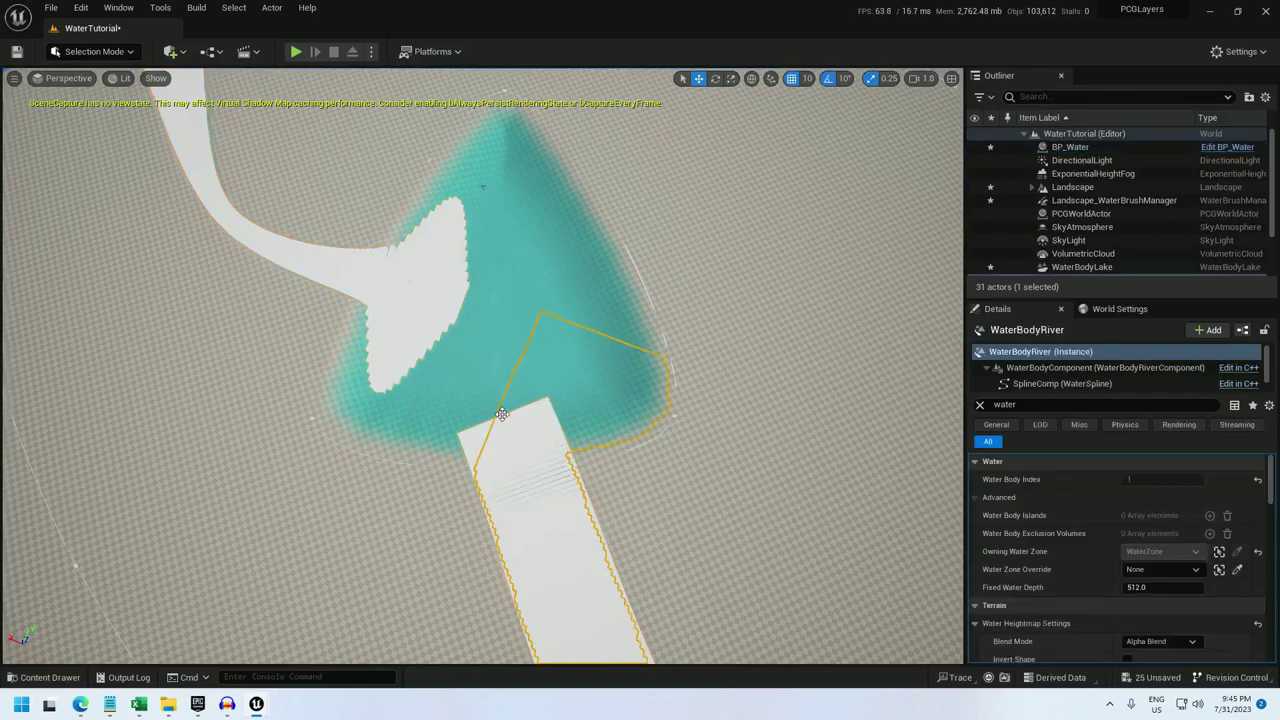
pyautogui.click(502, 410)
pyautogui.moveTo(498, 400); pyautogui.dragTo(489, 346)
pyautogui.moveTo(489, 346); pyautogui.dragTo(655, 352, button='right')
pyautogui.moveTo(450, 362); pyautogui.dragTo(546, 367)
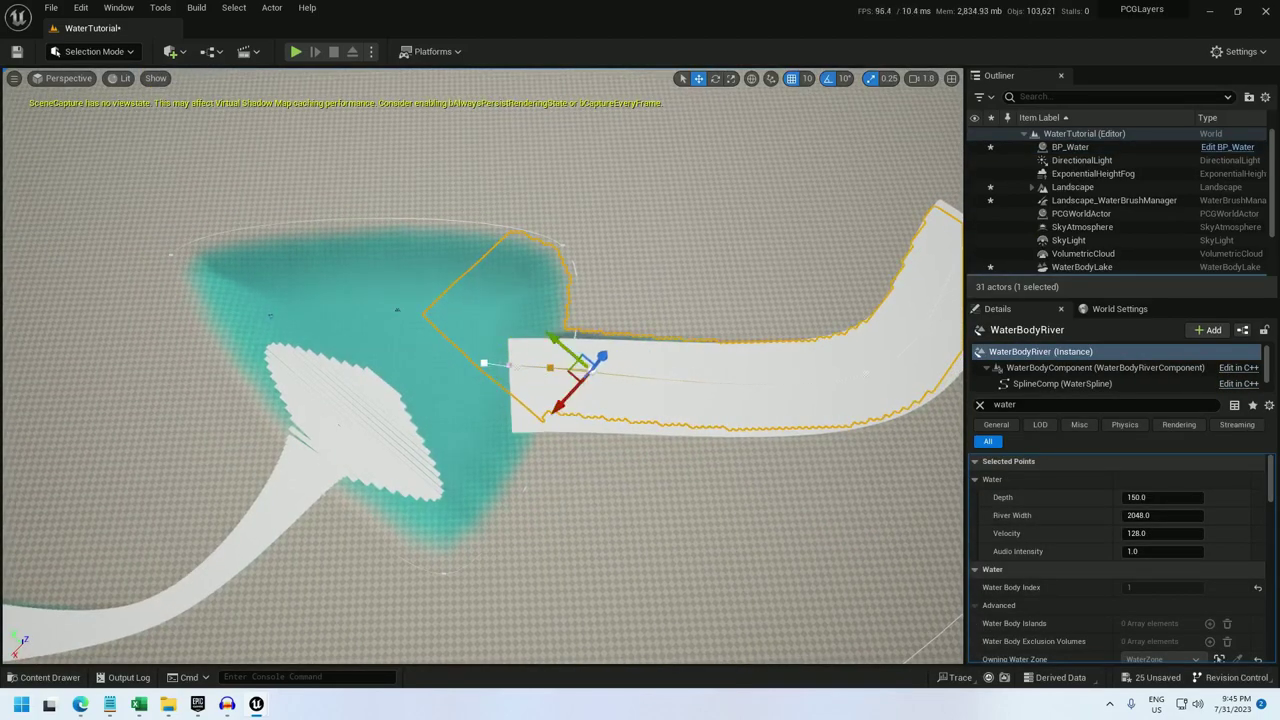
# Step: Set WaterBodyRiver's River Width to 1000 at the end point and 5000 at the adjacent spline point in the lake
pyautogui.scroll(3, 627, 371)
pyautogui.click(1162, 515)
pyautogui.write('1000')
pyautogui.press('Return')
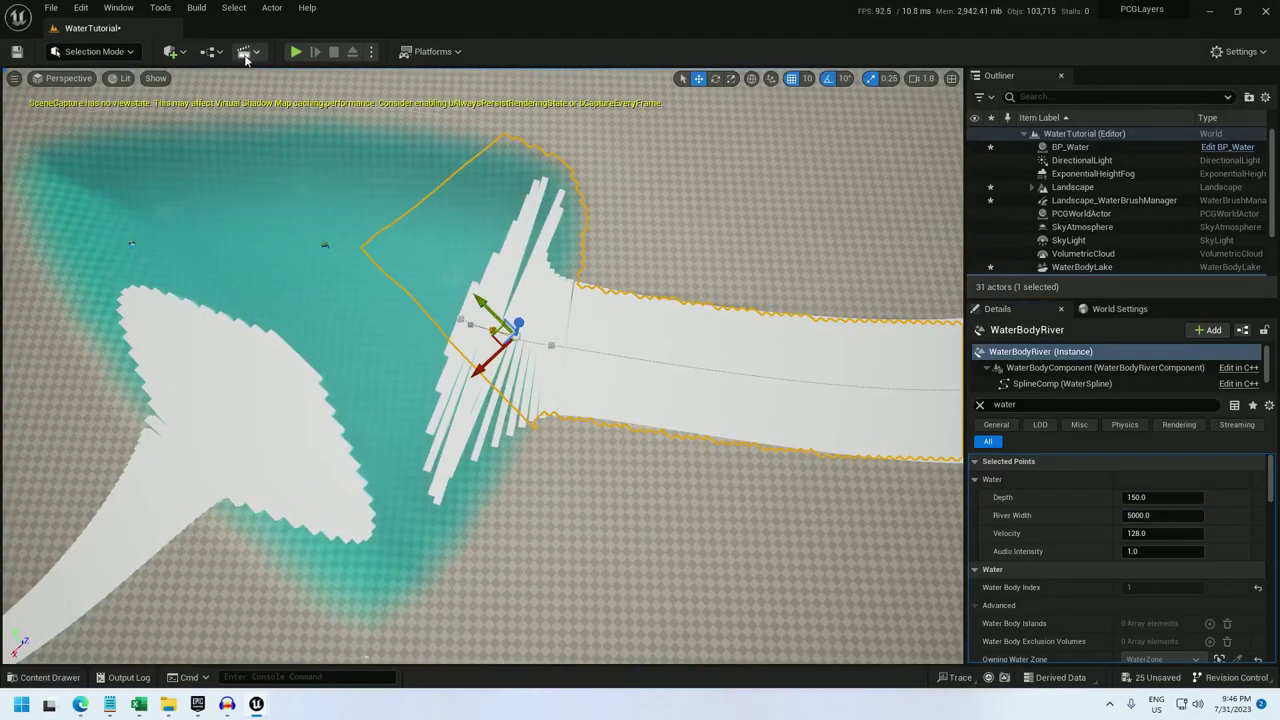
# Step: Move WaterBodyRiver's 5000-wide spline point farther into the lake to smooth the flare at its mouth
pyautogui.click(551, 345)
pyautogui.click(611, 354)
pyautogui.click(444, 321)
pyautogui.hotkey('ctrl', 'y')
pyautogui.hotkey('ctrl', 'y')
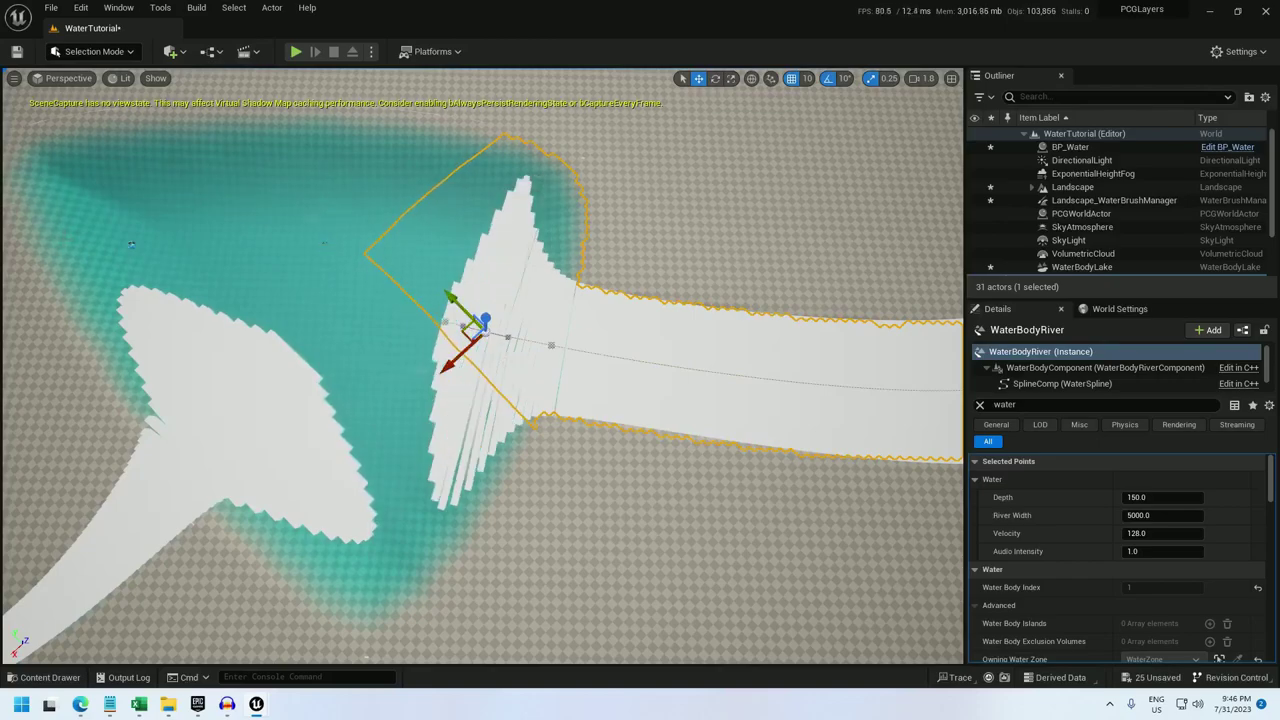
pyautogui.moveTo(272, 280)
pyautogui.mouseDown(button='right')
pyautogui.moveTo(95, 275)
pyautogui.moveTo(270, 262)
pyautogui.mouseUp(button='right')
pyautogui.press('s')
pyautogui.keyDown('alt'); pyautogui.moveTo(480, 350); pyautogui.dragTo(529, 311); pyautogui.keyUp('alt')
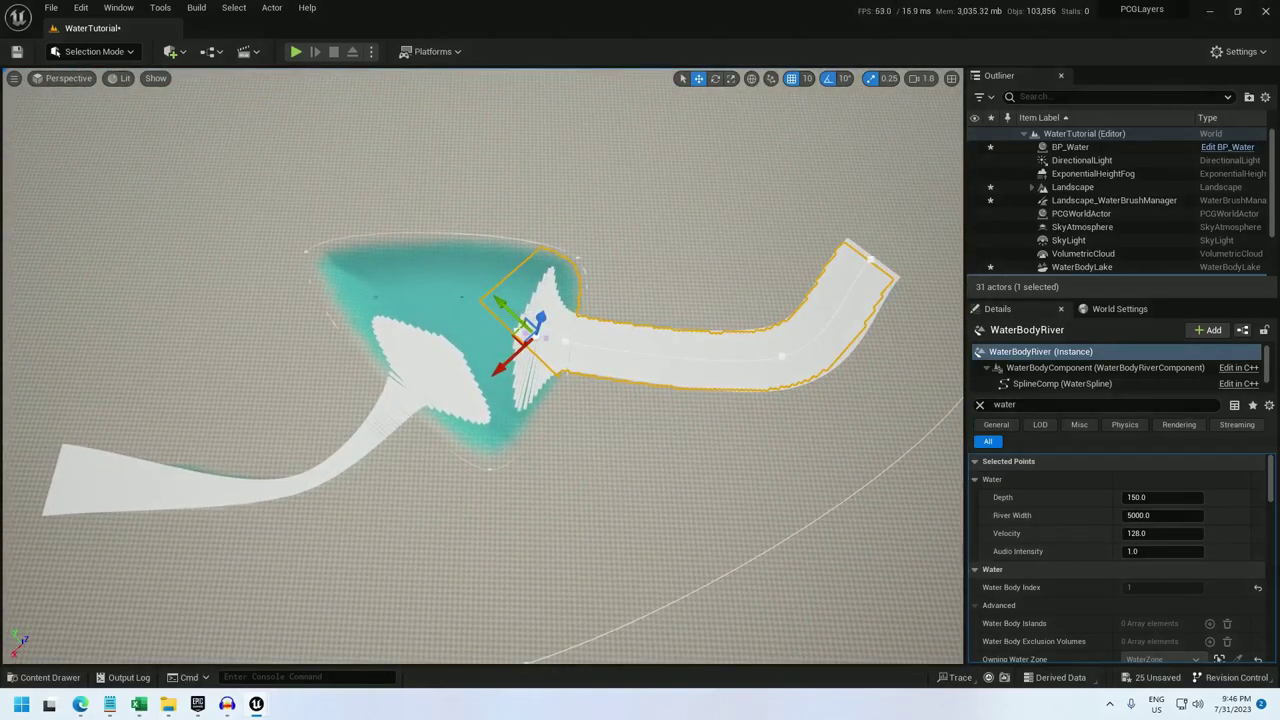
# Step: Dock the PCG_Water graph window beside the level and debug only the two Difference nodes and the Distance node
pyautogui.moveTo(250, 192); pyautogui.dragTo(319, 76)
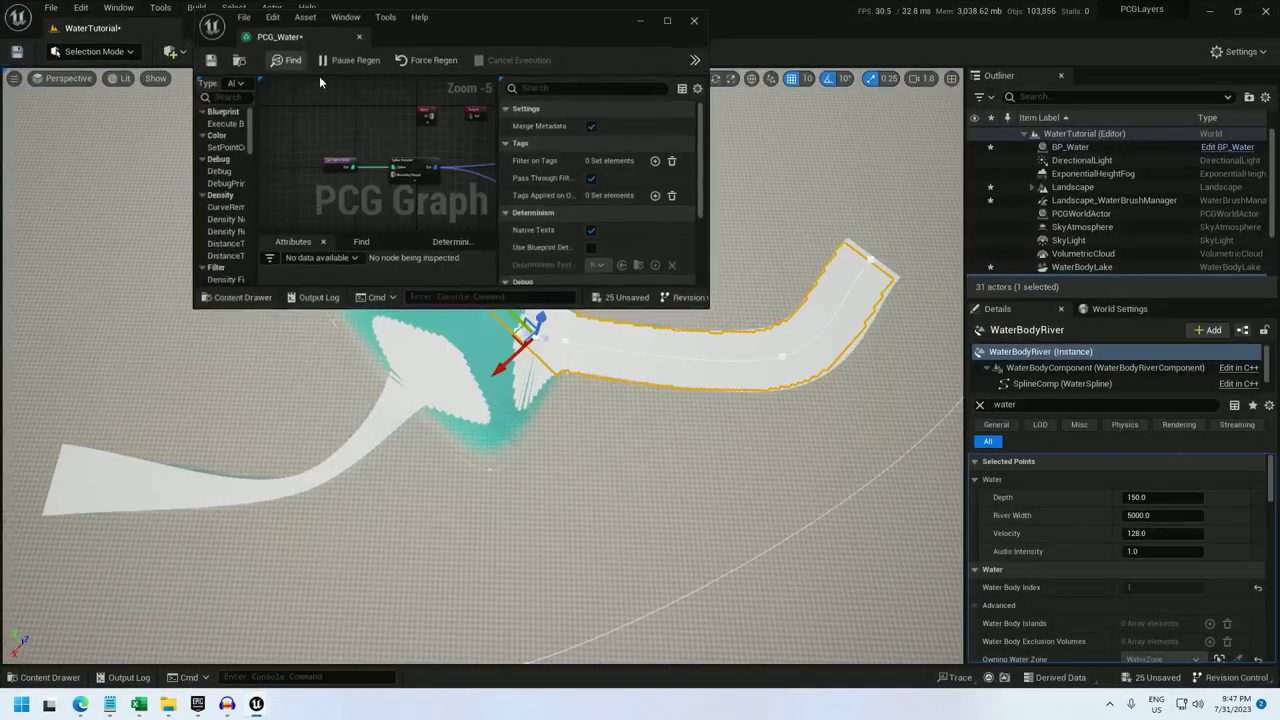
pyautogui.moveTo(271, 33); pyautogui.dragTo(264, 35)
pyautogui.moveTo(674, 335); pyautogui.dragTo(423, 324, button='right')
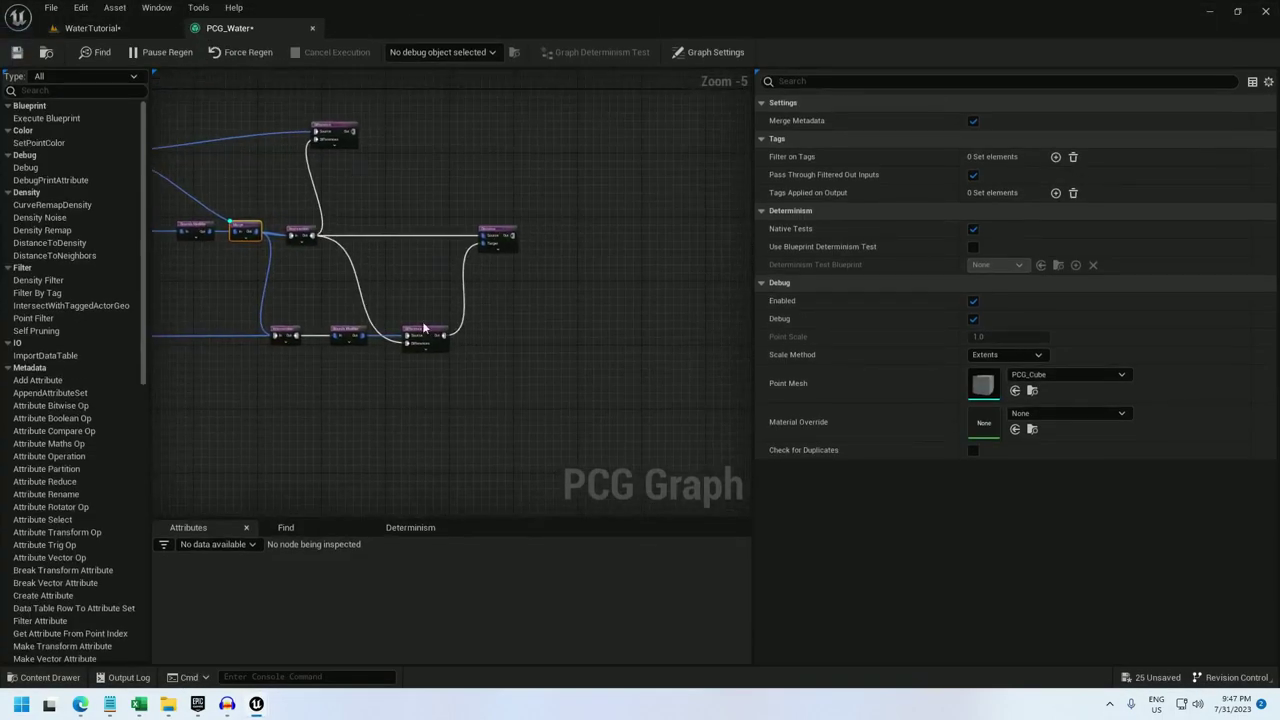
pyautogui.moveTo(545, 384); pyautogui.dragTo(405, 219)
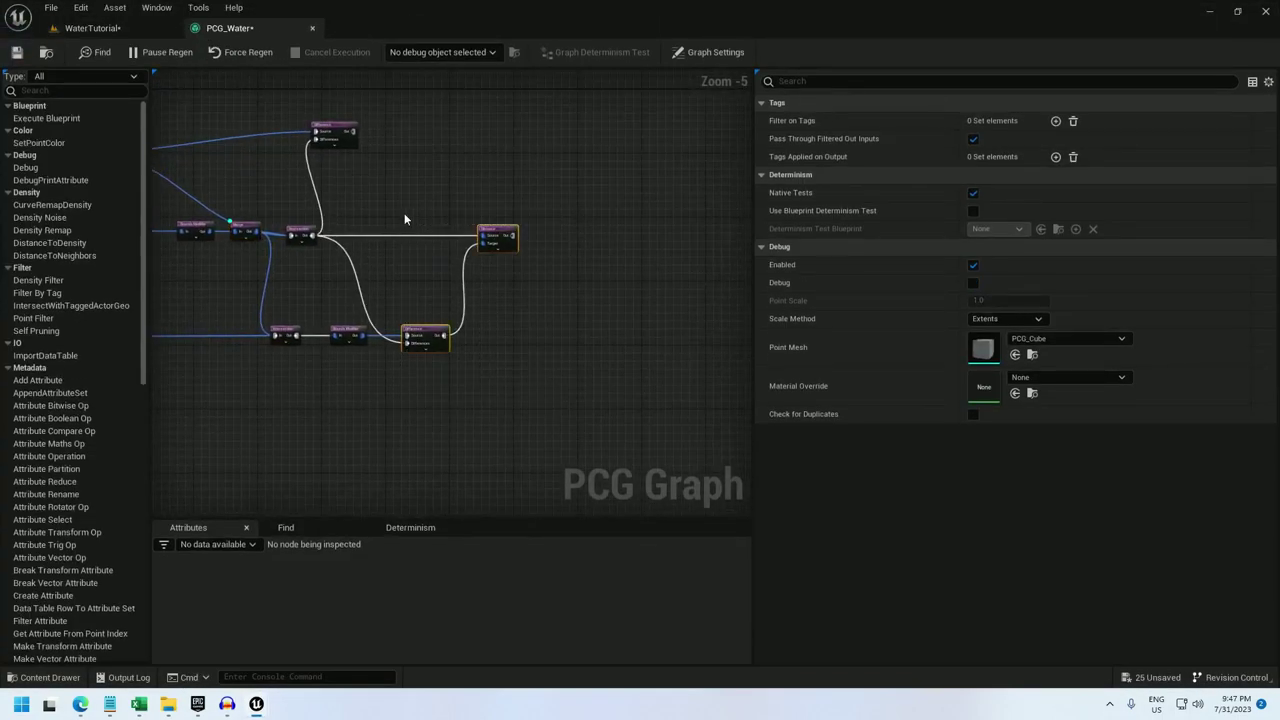
pyautogui.rightClick(336, 130)
pyautogui.click(418, 277)
# Step: Inspect the lake, river and transition points around both flared river mouths in the level
pyautogui.click(92, 27)
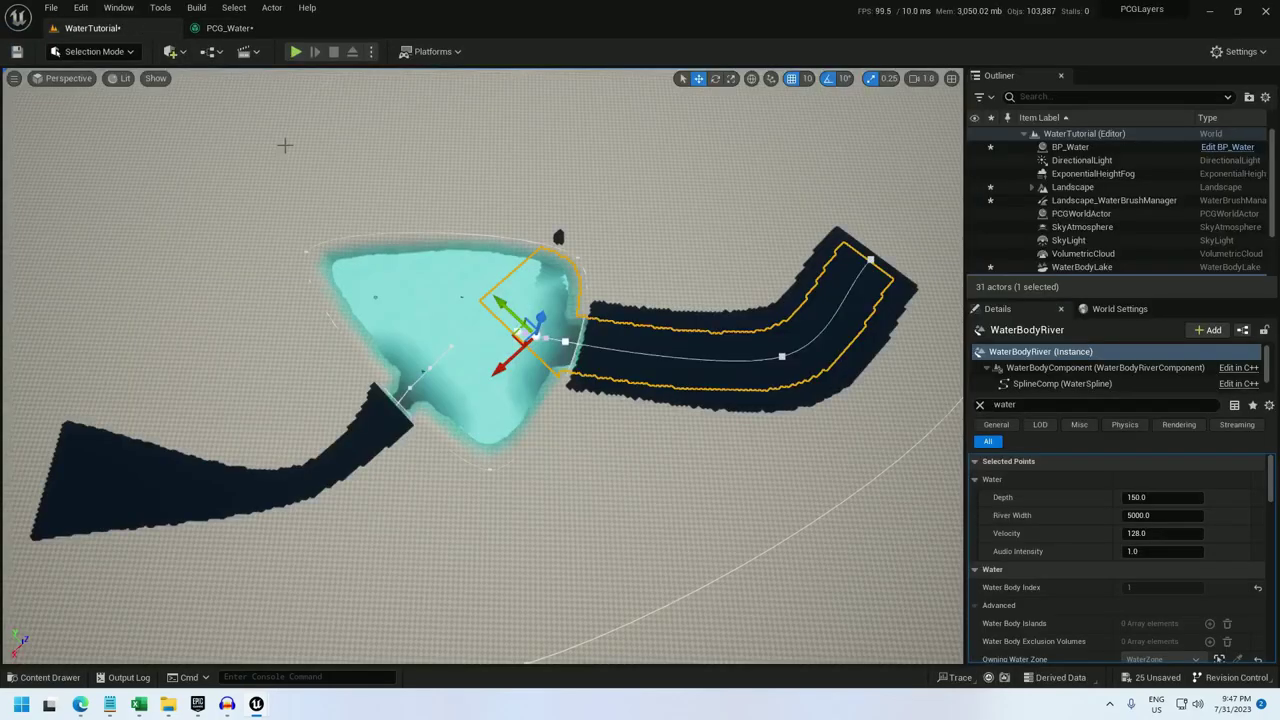
pyautogui.moveTo(440, 231); pyautogui.dragTo(335, 20, button='right')
pyautogui.press('w')
pyautogui.press('w')
pyautogui.press('q')
pyautogui.moveTo(358, 278); pyautogui.dragTo(346, 294, button='right')
pyautogui.press('f')
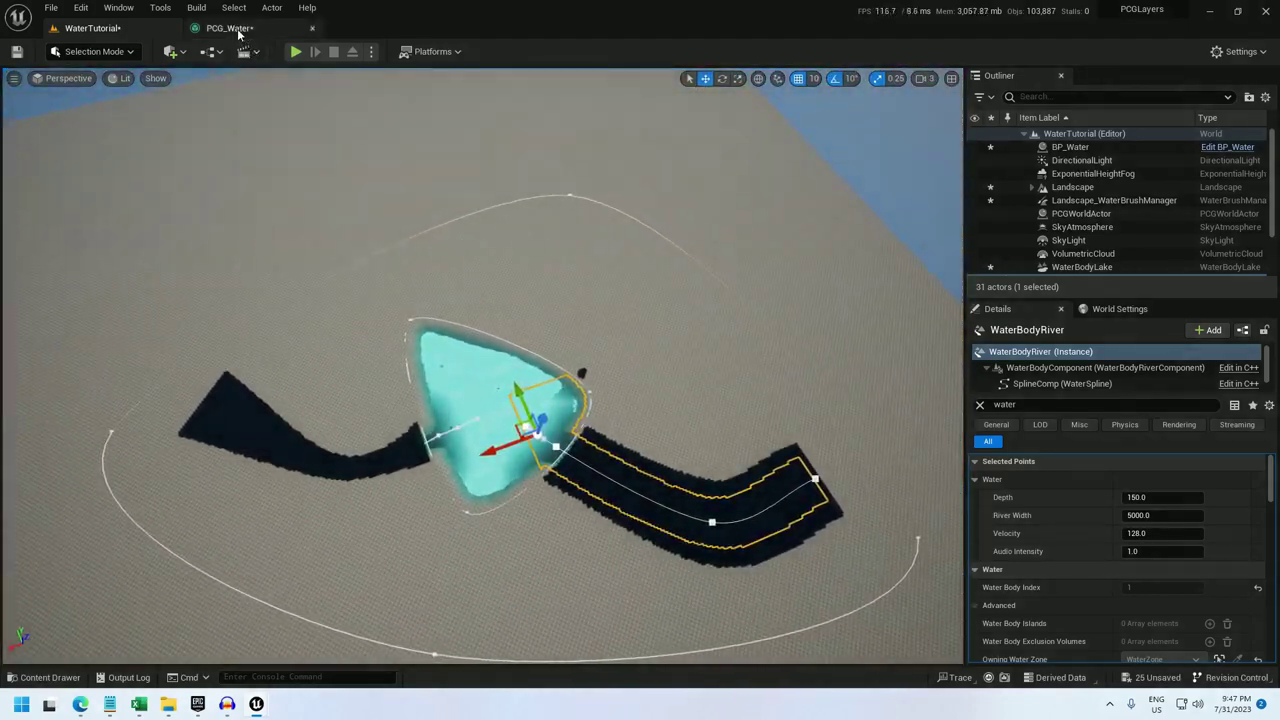
# Step: Add a Transform Points node after the Distance node in the PCG_Water graph
pyautogui.click(229, 28)
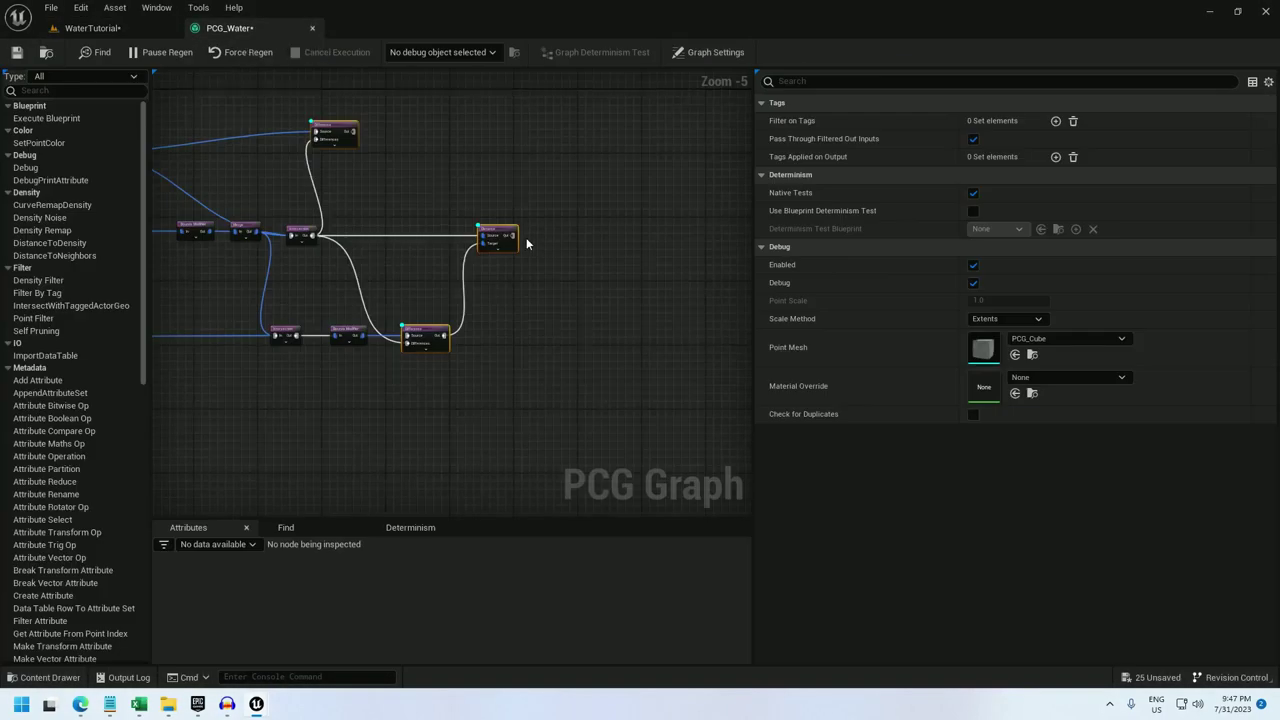
pyautogui.rightClick(612, 245)
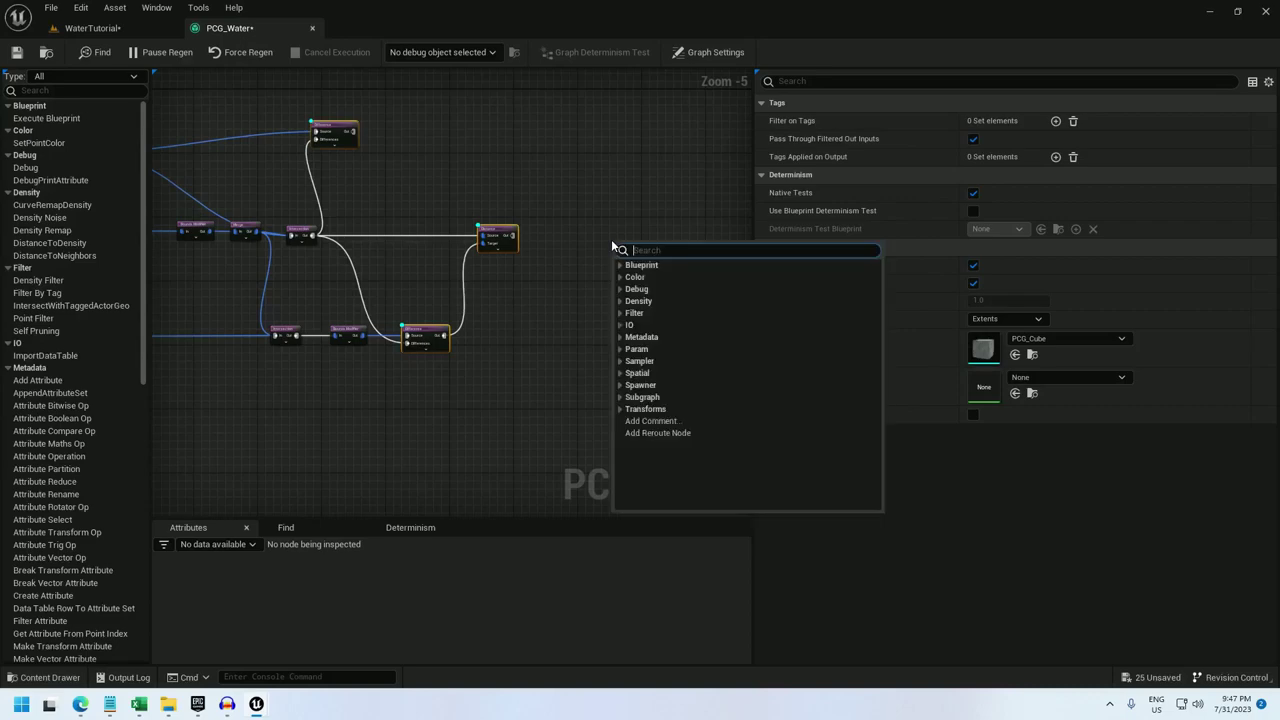
pyautogui.write('transform ')
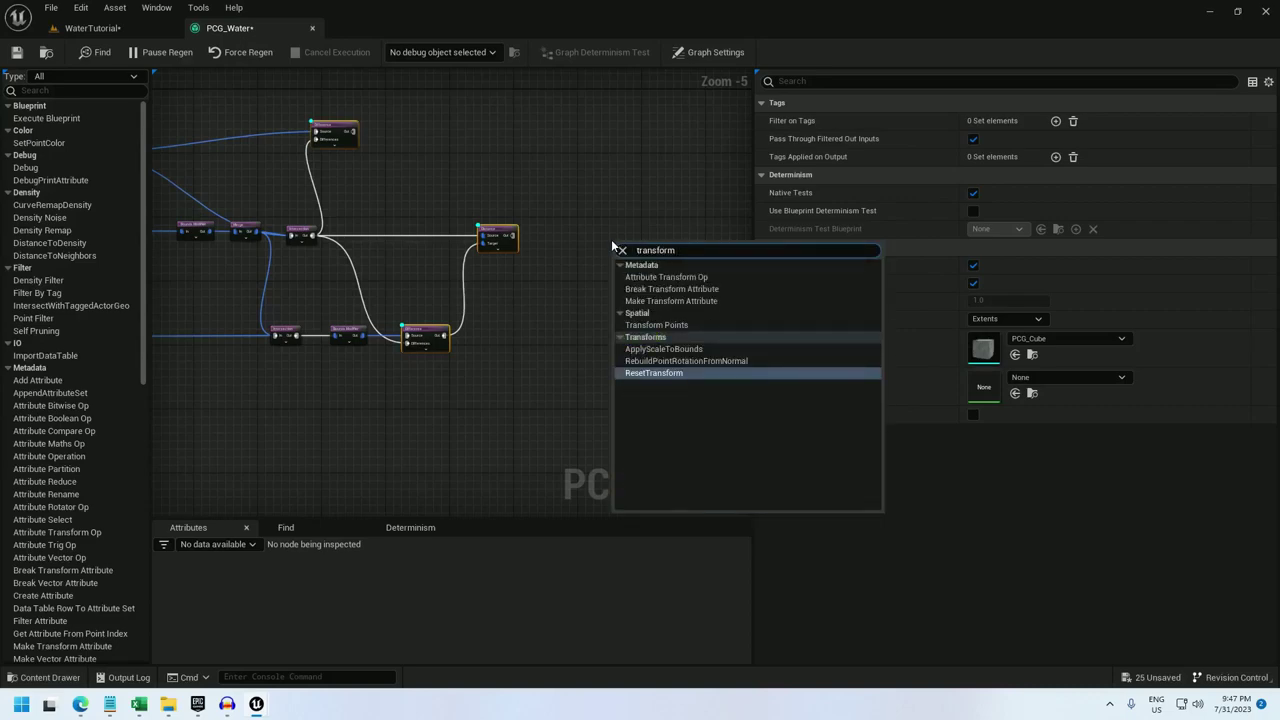
pyautogui.write('poi')
pyautogui.press('Up')
pyautogui.press('Return')
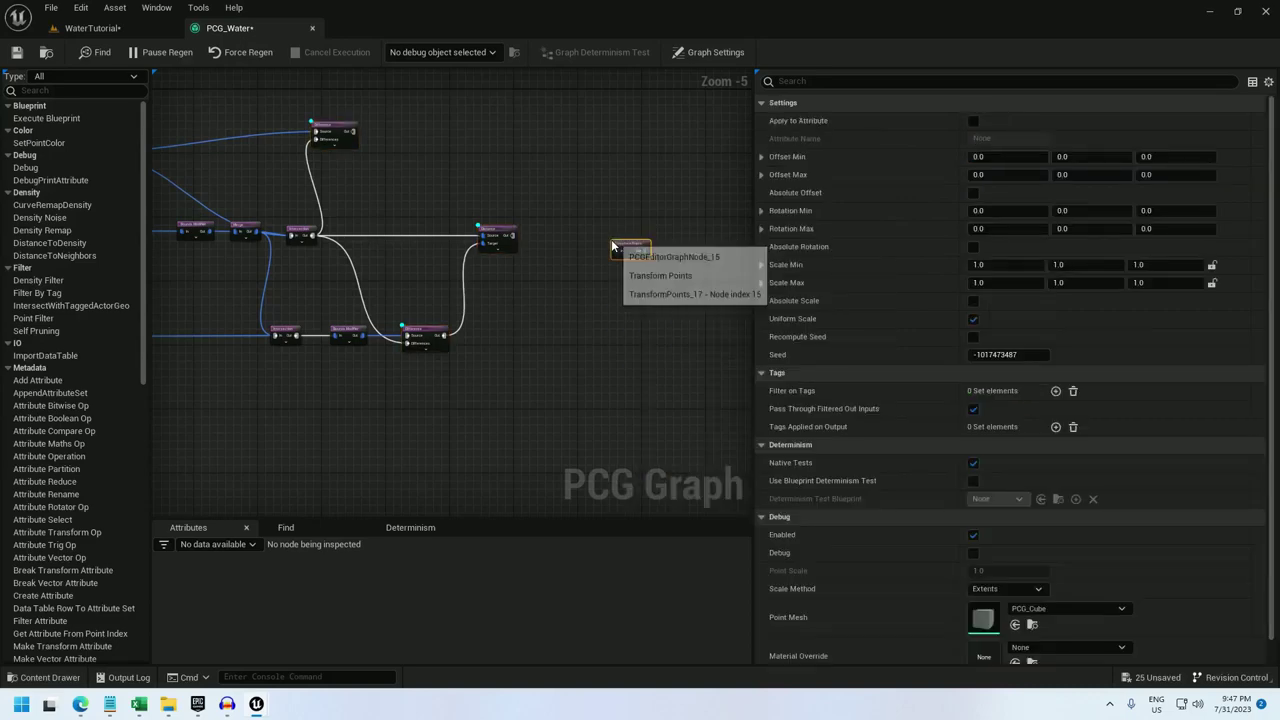
# Step: Connect the outputs of both Difference nodes and the Distance node to the Transform Points input
pyautogui.moveTo(355, 132); pyautogui.dragTo(523, 300)
pyautogui.moveTo(447, 335); pyautogui.dragTo(446, 334)
pyautogui.click(615, 251)
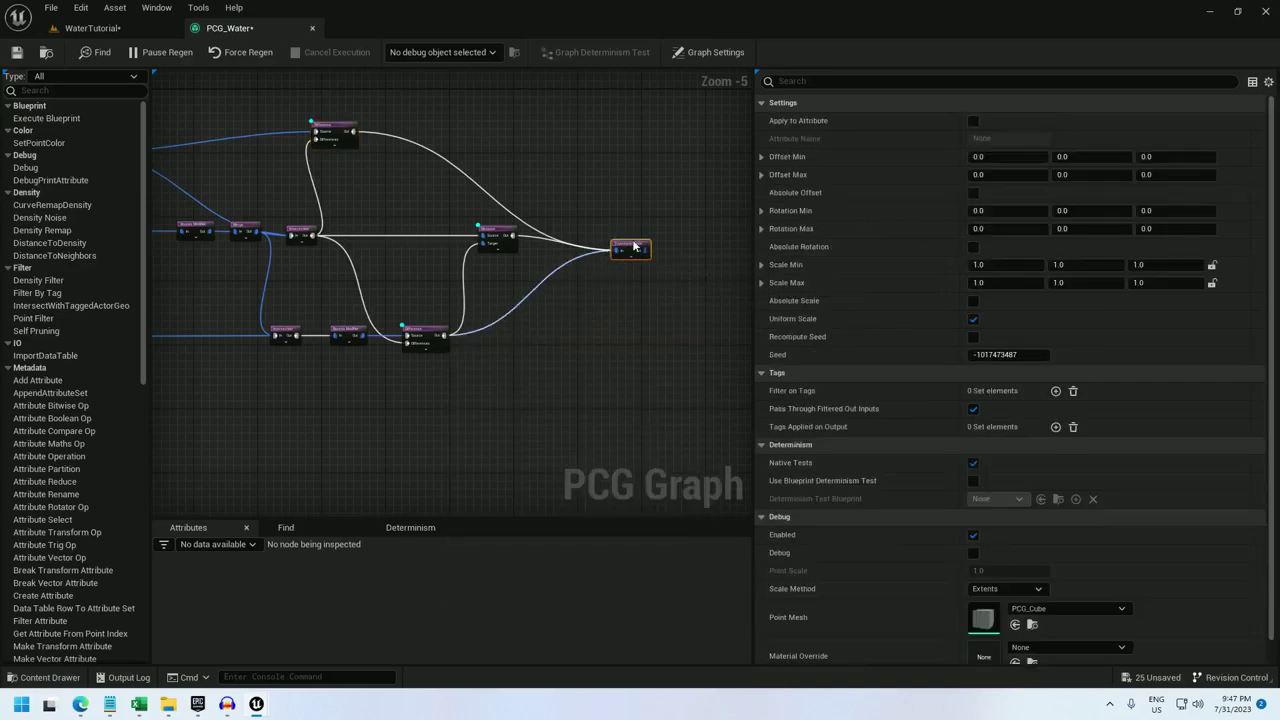
# Step: Set the Transform Points offset range to -50 minimum and 50 maximum in both X and Y
pyautogui.click(1021, 160)
pyautogui.write('-50')
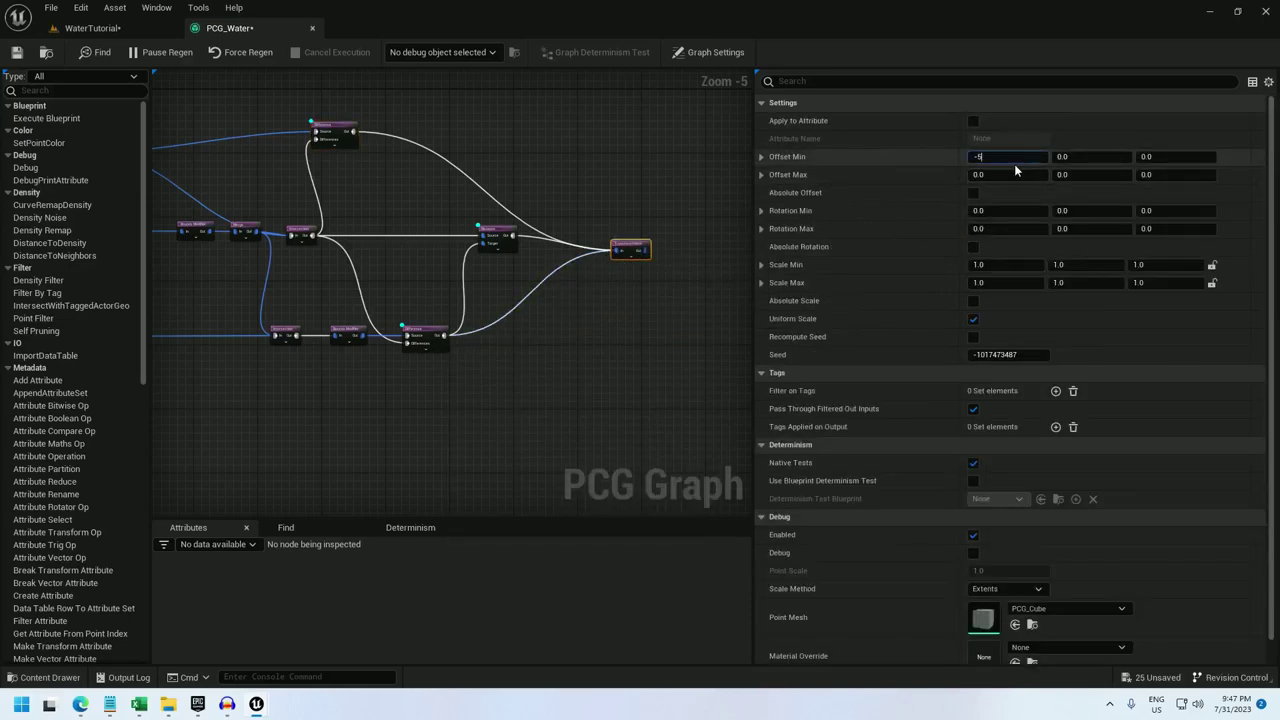
pyautogui.click(1023, 173)
pyautogui.write('5')
pyautogui.click(1072, 164)
pyautogui.write('-50')
pyautogui.click(1079, 173)
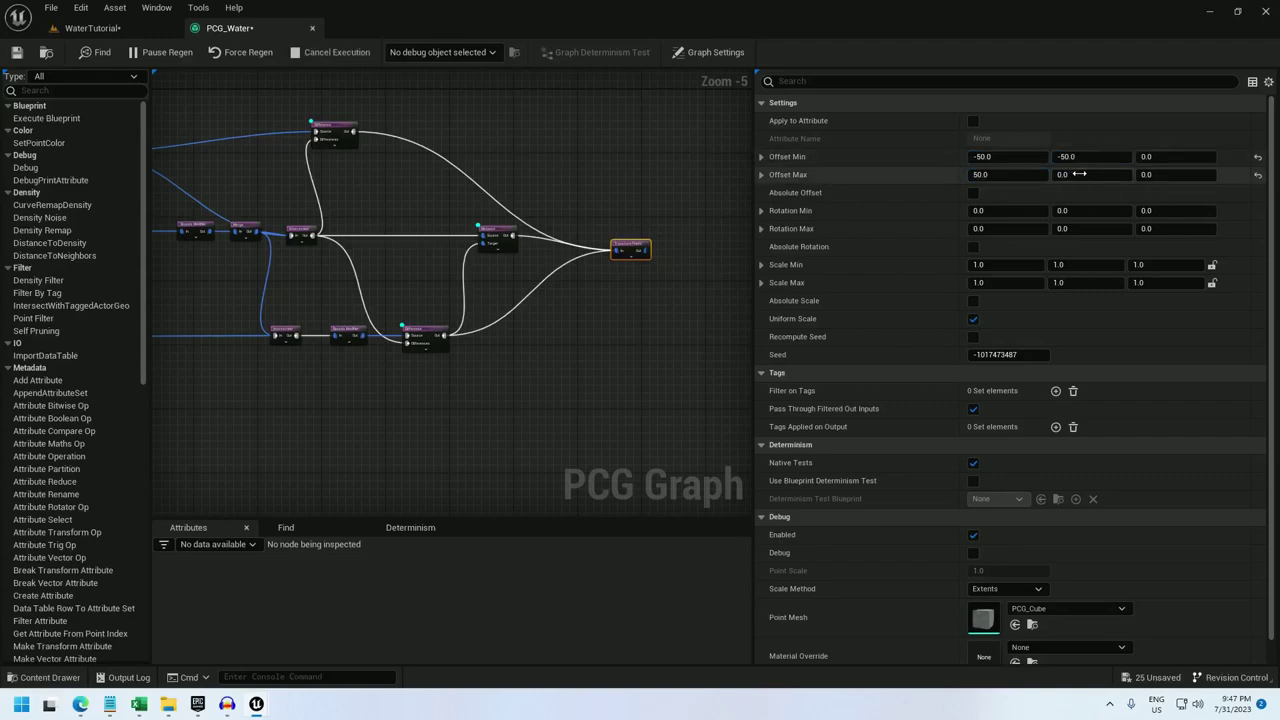
# Step: Set the Transform Points Rotation Max Z to 360 and both Scale Min Z and Scale Max Z to 0.1
pyautogui.click(1164, 228)
pyautogui.write('3')
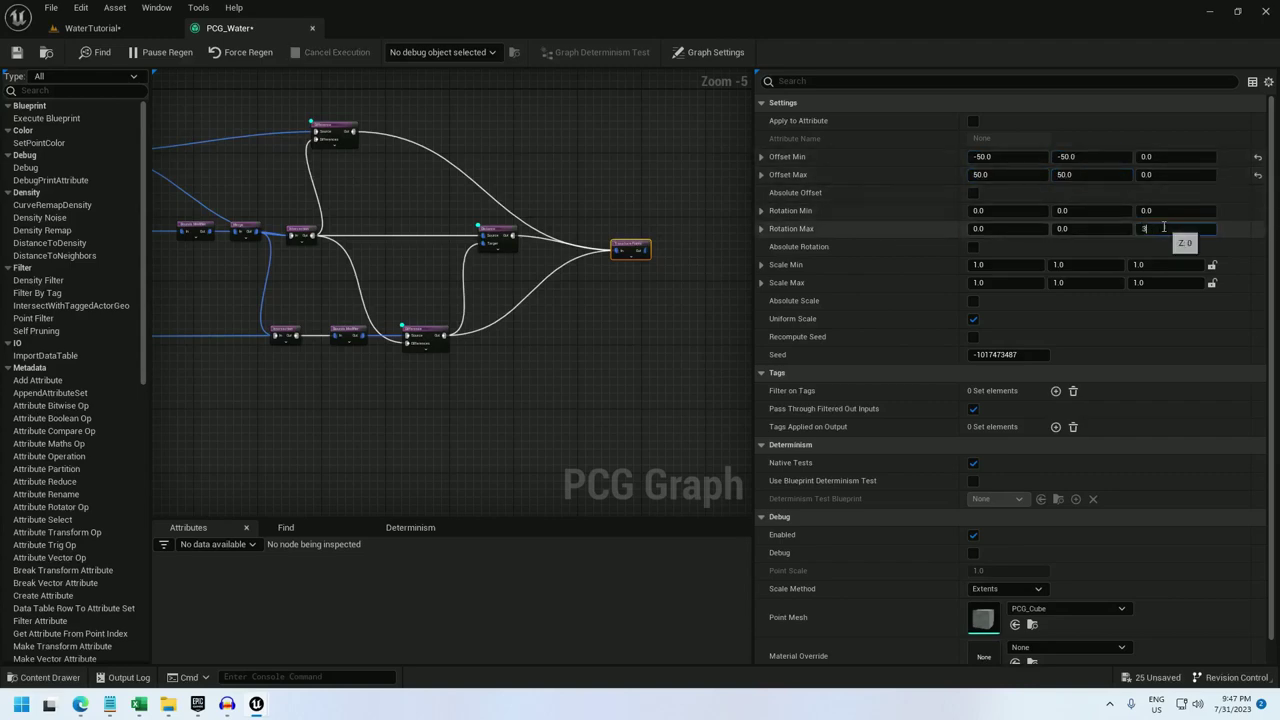
pyautogui.write('60')
pyautogui.press('Return')
pyautogui.write('1')
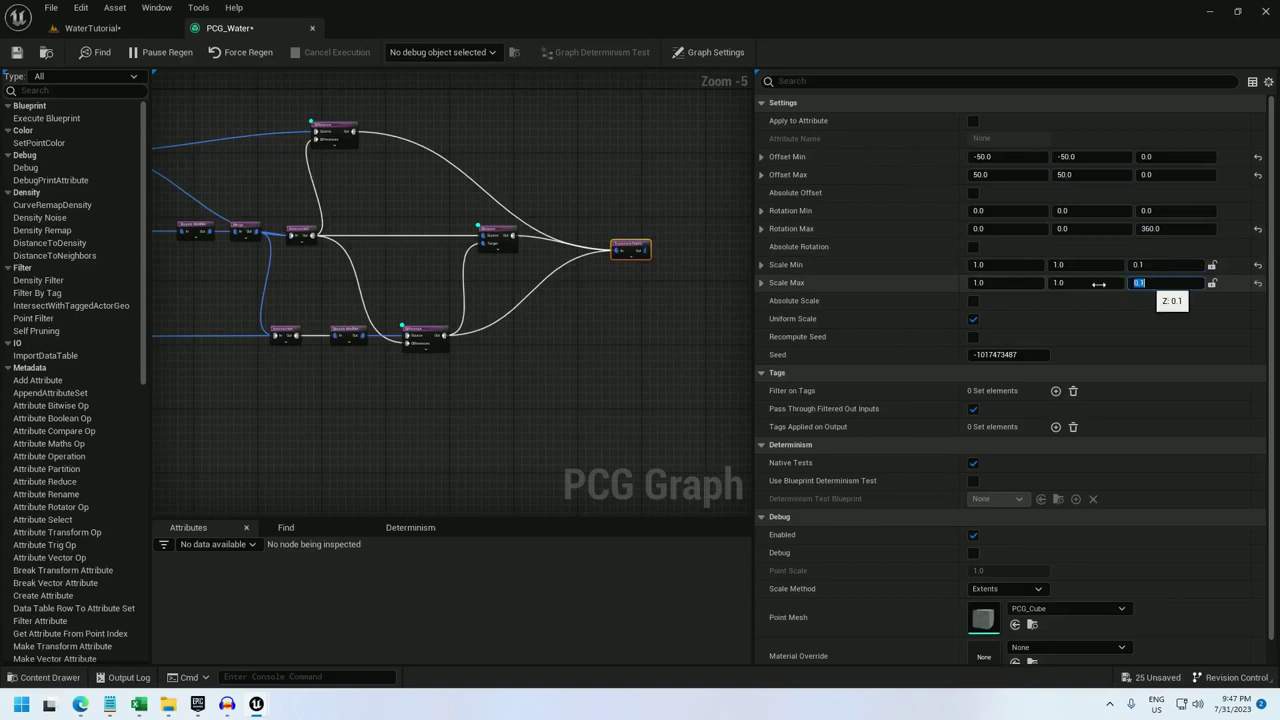
# Step: Add a Self Pruning node after Transform Points and turn off debugging on the Difference and Distance nodes
pyautogui.moveTo(628, 286); pyautogui.dragTo(497, 305, button='right')
pyautogui.scroll(1, 498, 302)
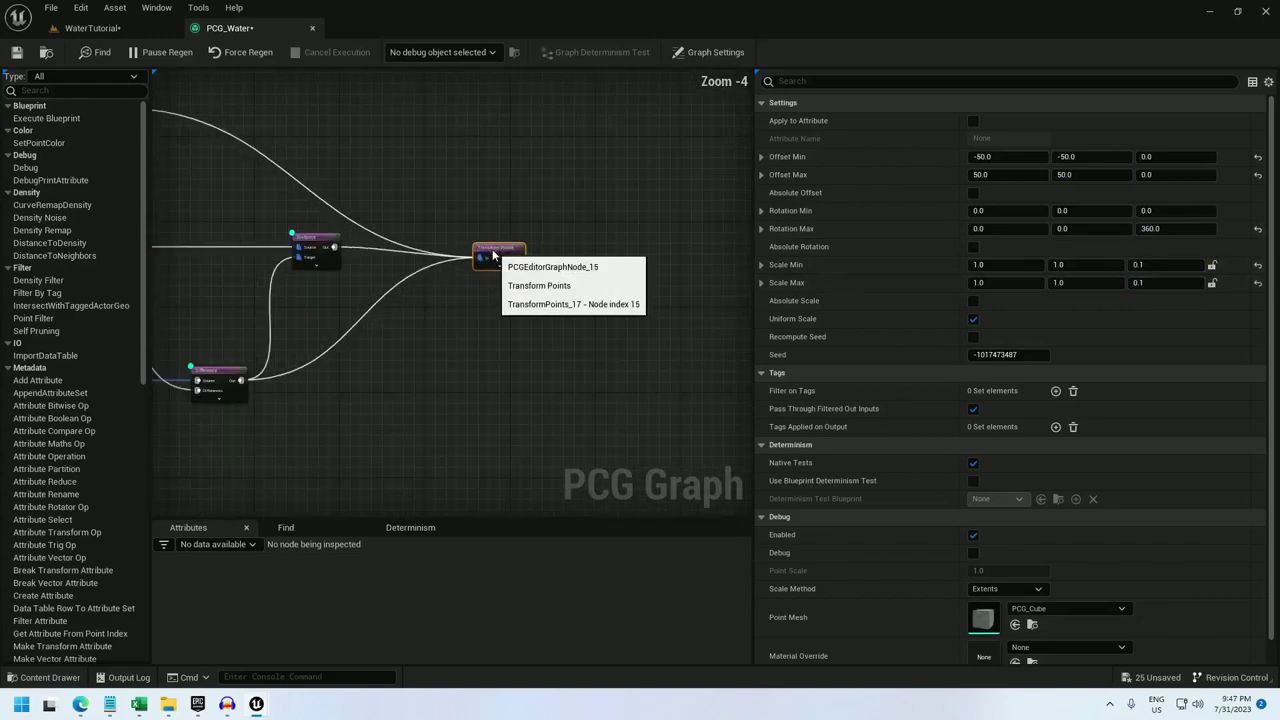
pyautogui.moveTo(521, 246); pyautogui.dragTo(580, 252)
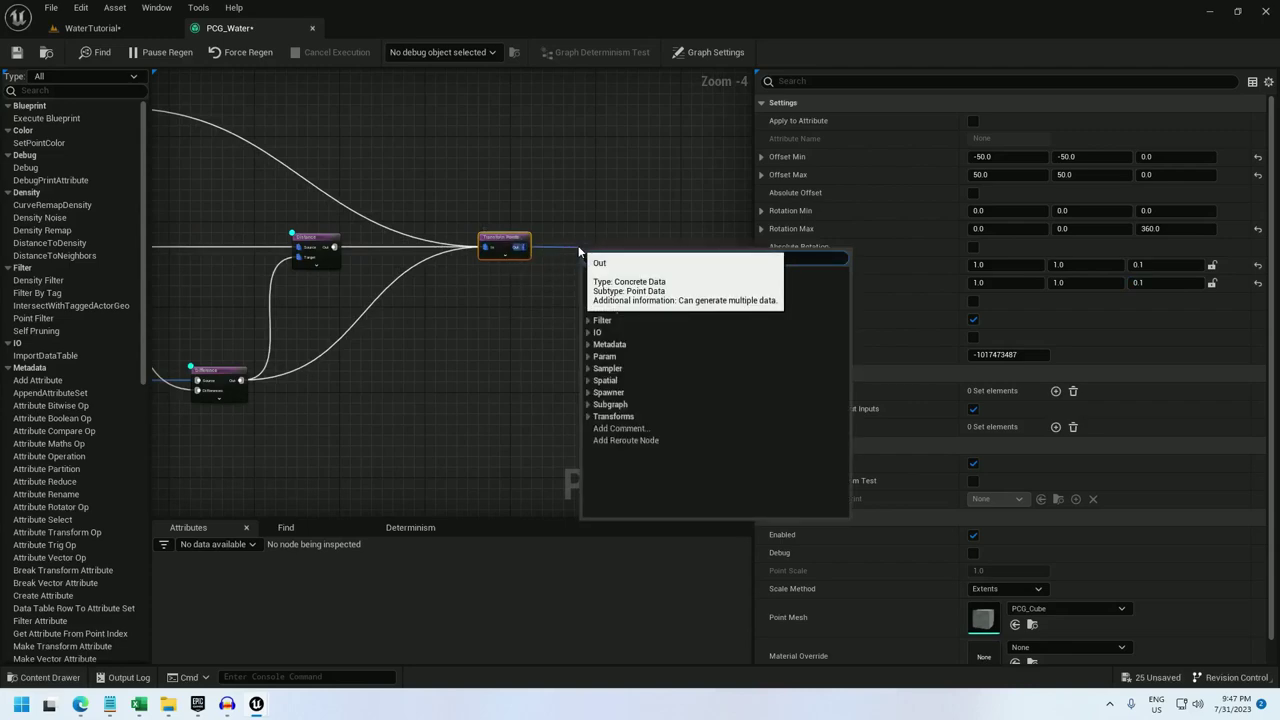
pyautogui.write('stat')
pyautogui.press('Return')
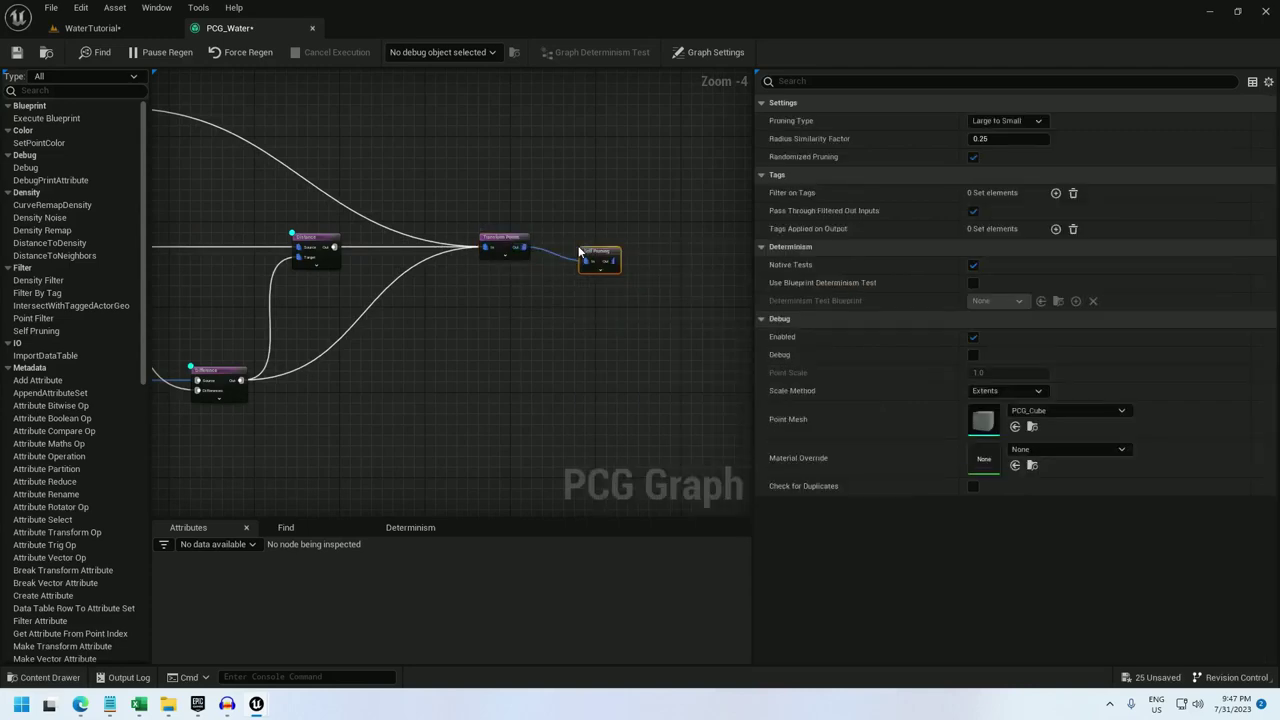
pyautogui.rightClick(600, 252)
pyautogui.click(650, 395)
# Step: Examine the lake and river area in the WaterTutorial level from several viewpoints
pyautogui.click(101, 32)
pyautogui.press('w')
pyautogui.moveTo(482, 366); pyautogui.dragTo(570, 326, button='right')
pyautogui.press('w')
pyautogui.press('w')
pyautogui.scroll(-1, 508, 290)
pyautogui.press('s')
pyautogui.moveTo(380, 315); pyautogui.dragTo(380, 315, button='right')
# Step: Add a Projection node to the PCG_Water graph and feed it from the Self Pruning output
pyautogui.click(229, 28)
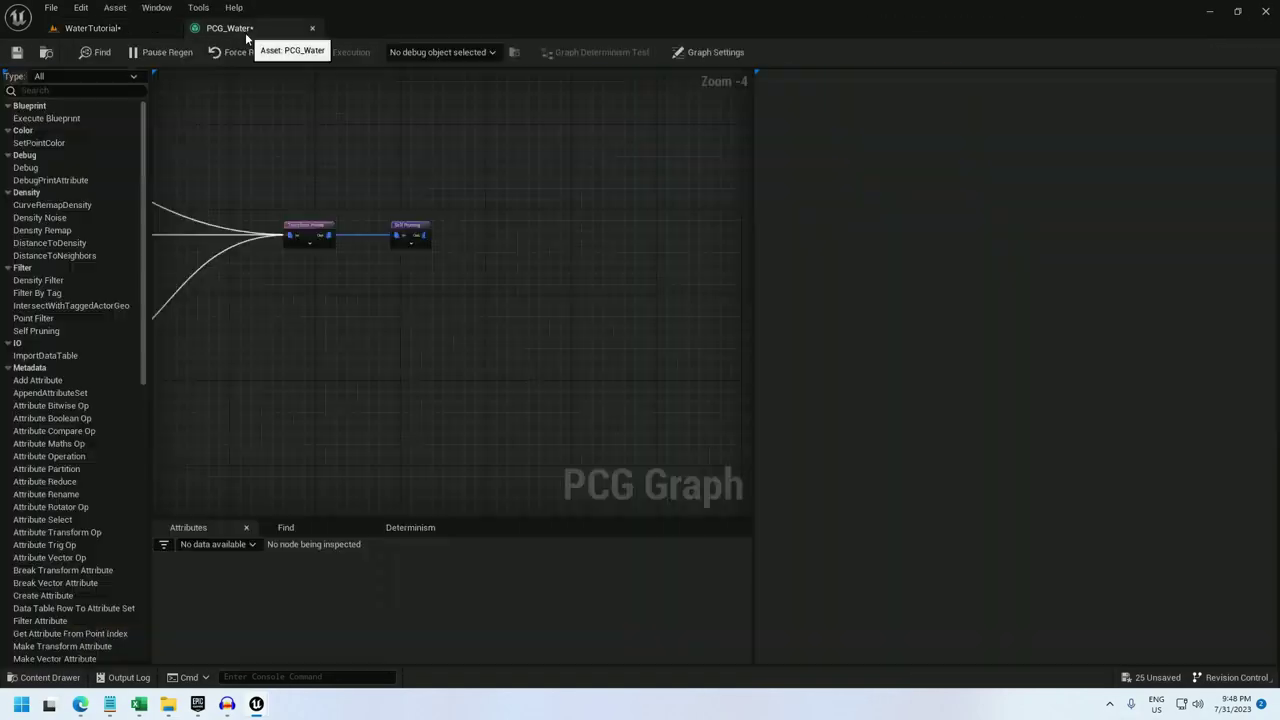
pyautogui.rightClick(499, 224)
pyautogui.write('projection')
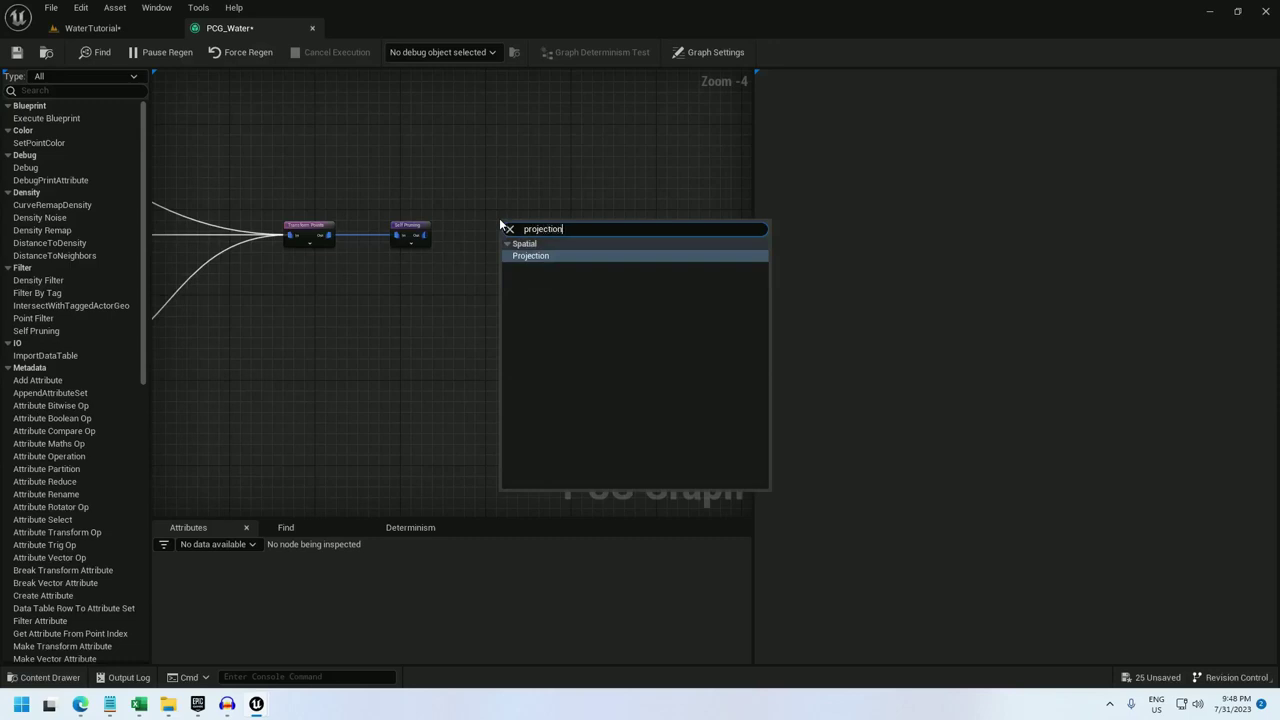
pyautogui.press('Return')
pyautogui.moveTo(430, 233); pyautogui.dragTo(505, 232)
# Step: Move the Input node above the Projection node and connect its Landscape output to Projection Target
pyautogui.scroll(-1, 449, 214)
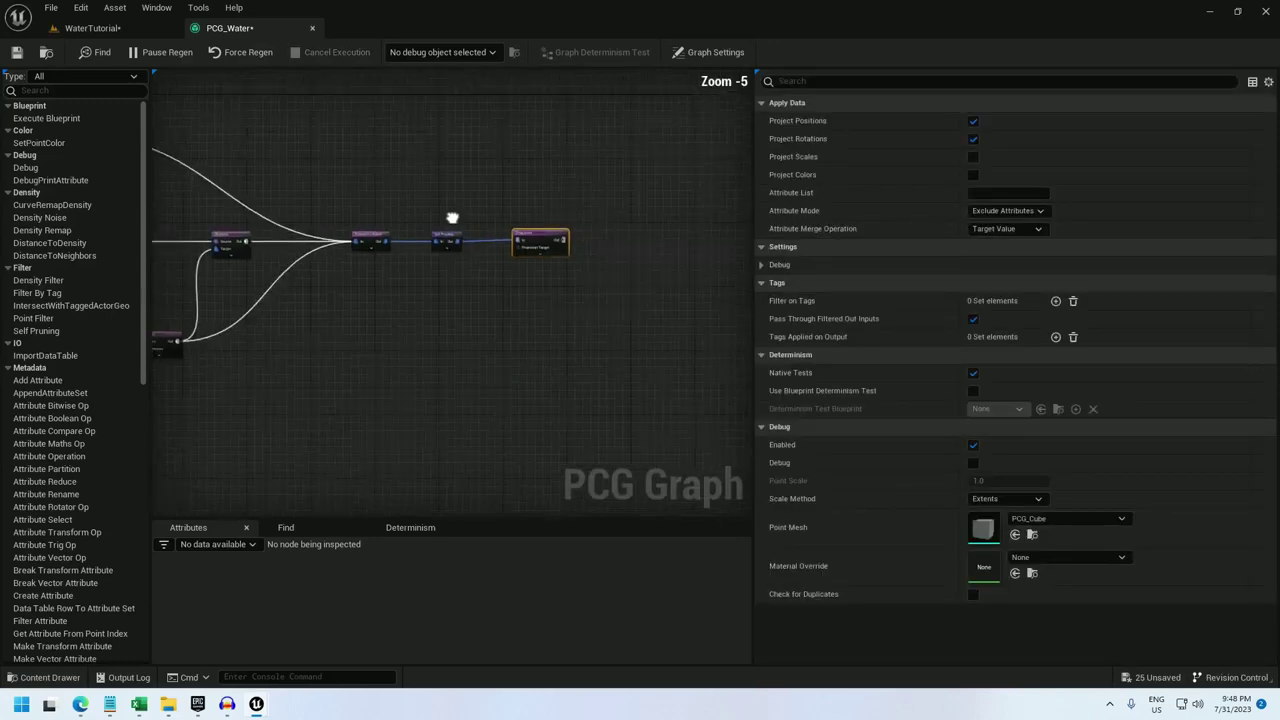
pyautogui.scroll(-1, 643, 257)
pyautogui.scroll(1, 357, 229)
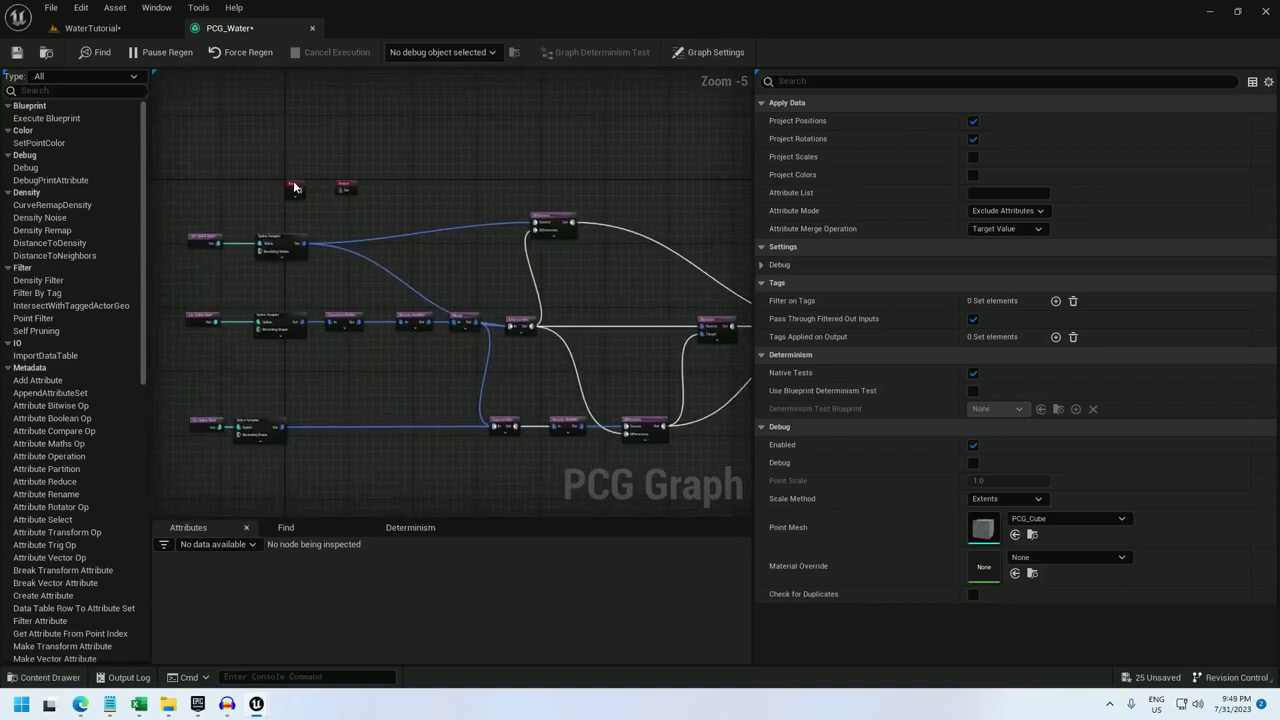
pyautogui.moveTo(294, 187); pyautogui.dragTo(165, 243)
pyautogui.moveTo(215, 240); pyautogui.dragTo(595, 241, button='right')
pyautogui.scroll(1, 574, 248)
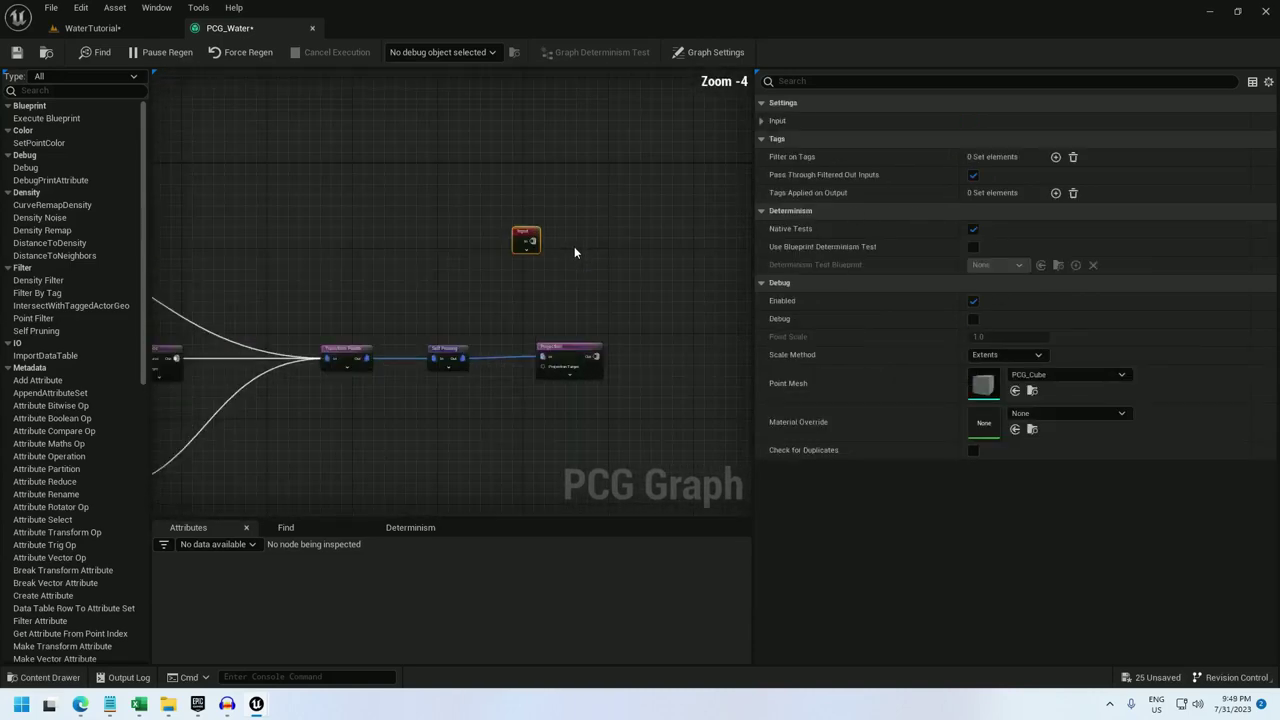
pyautogui.scroll(2, 494, 251)
pyautogui.moveTo(578, 310); pyautogui.dragTo(529, 183, button='right')
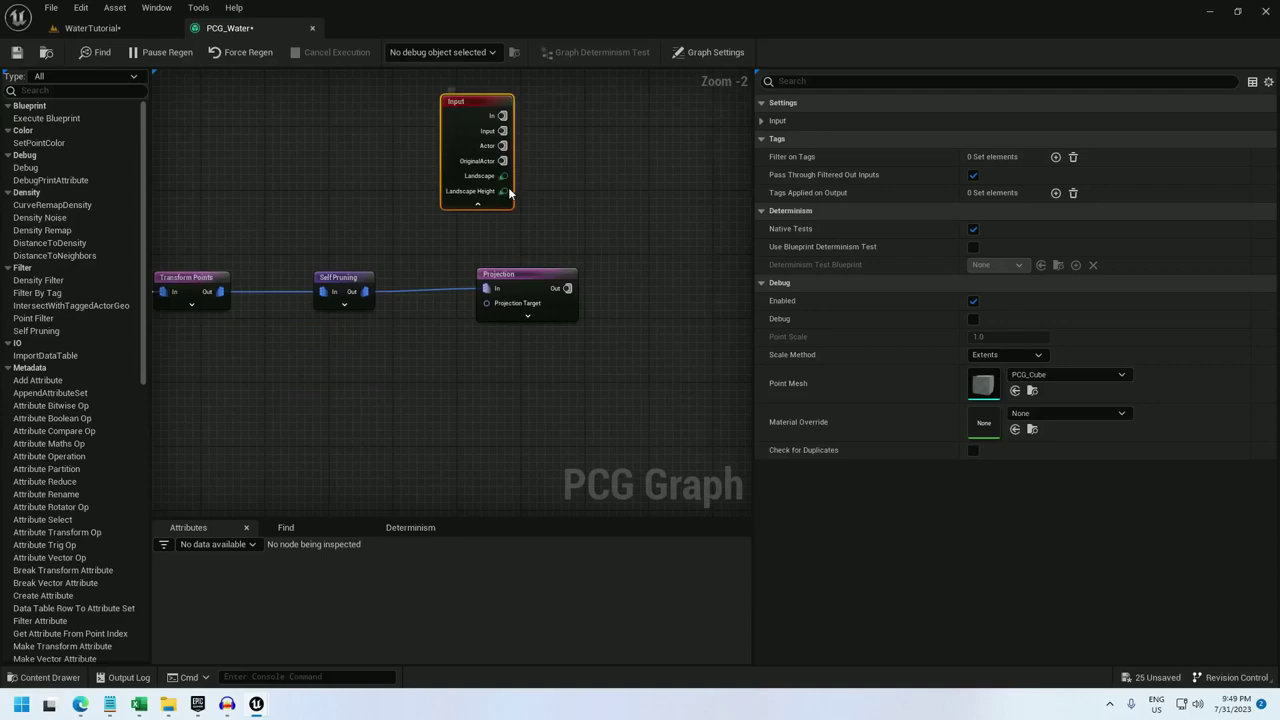
# Step: Debug only the Projection node and examine the projected points around the lake and rivers in the level
pyautogui.rightClick(536, 280)
pyautogui.click(610, 408)
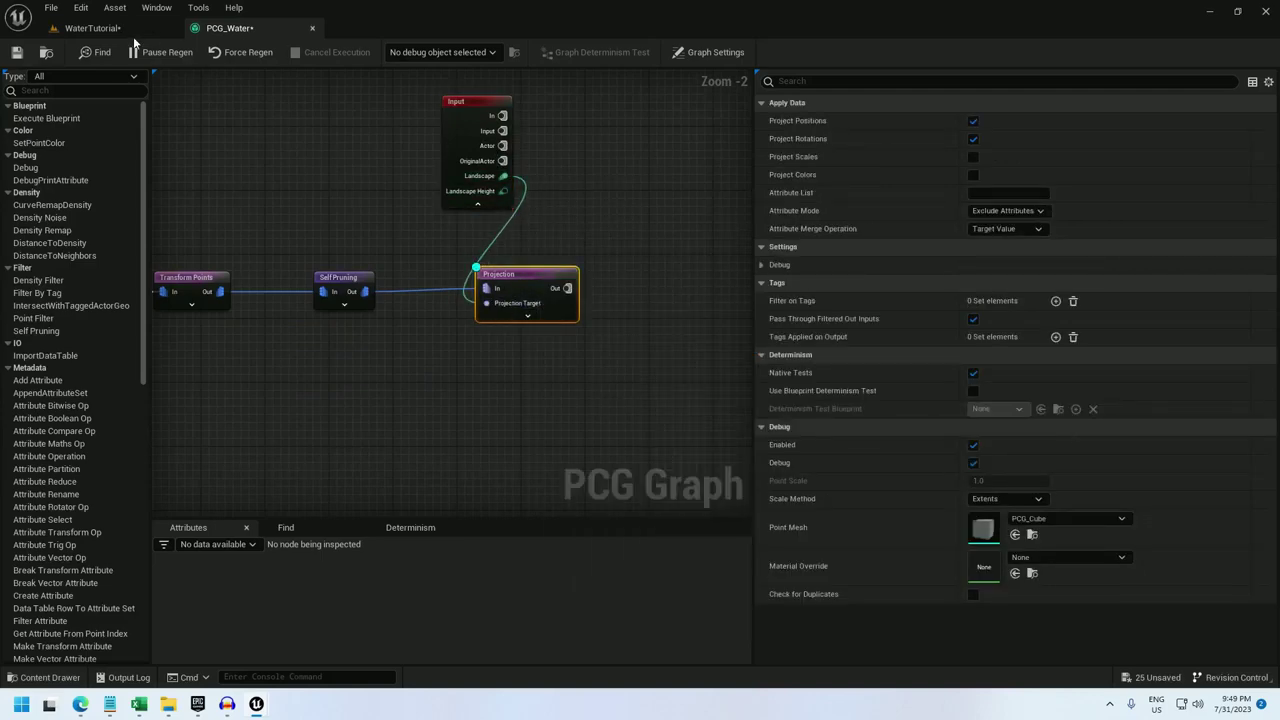
pyautogui.click(133, 30)
pyautogui.moveTo(485, 171)
pyautogui.mouseDown(button='right')
pyautogui.moveTo(580, 185)
pyautogui.moveTo(690, 130)
pyautogui.moveTo(510, 150)
pyautogui.moveTo(507, 181)
pyautogui.mouseUp(button='right')
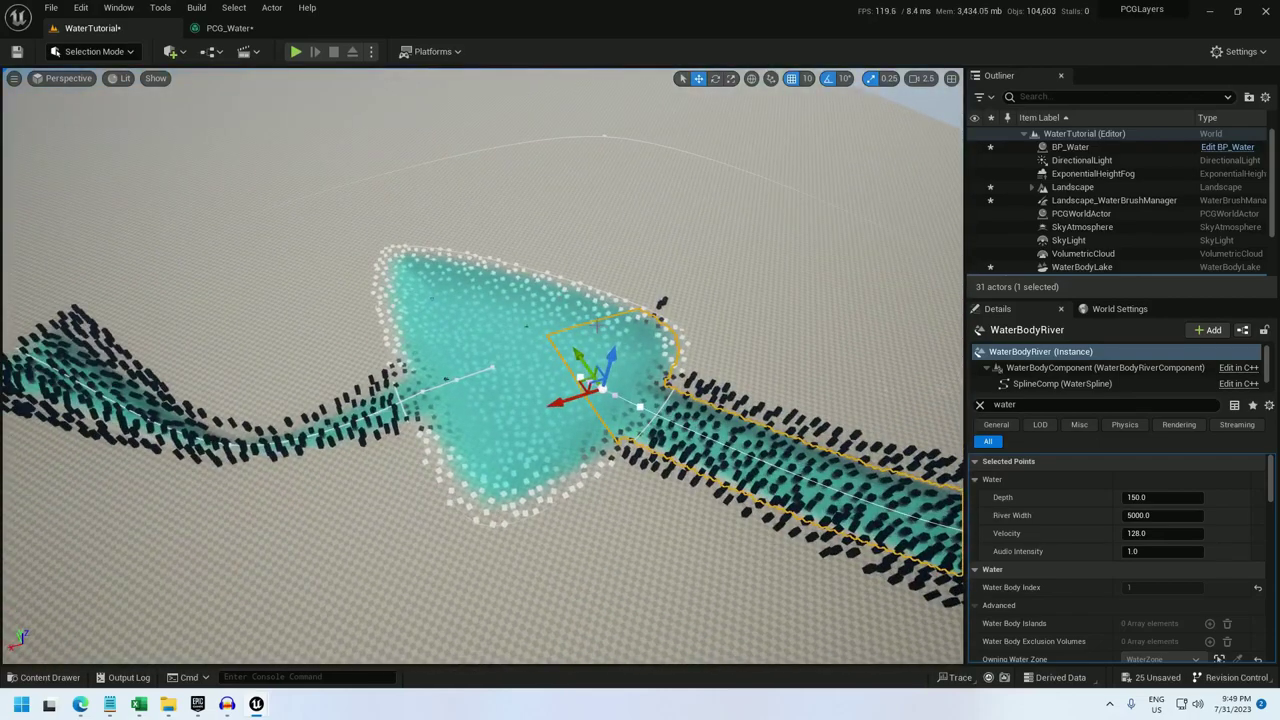
# Step: Inspect the Projection node with BP_Water / PCG as the debug object and look through its points' PositionZ values
pyautogui.click(229, 28)
pyautogui.moveTo(386, 190); pyautogui.dragTo(312, 98, button='right')
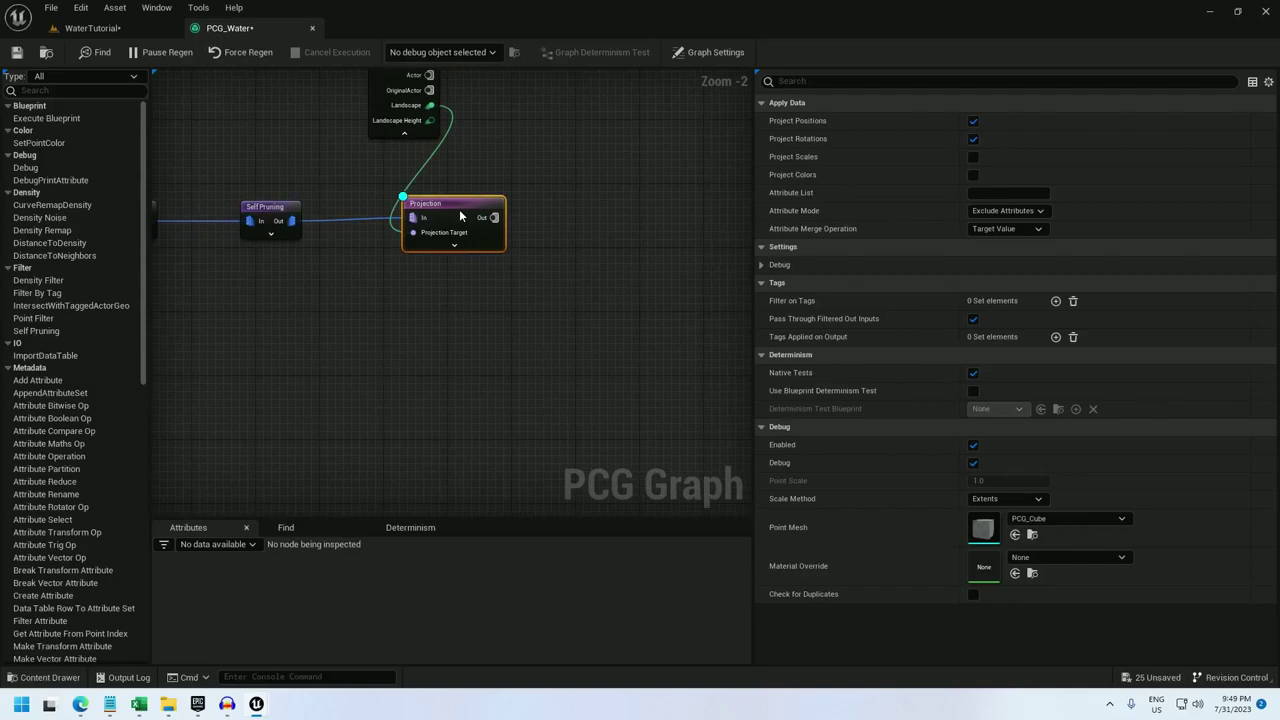
pyautogui.rightClick(460, 212)
pyautogui.click(505, 382)
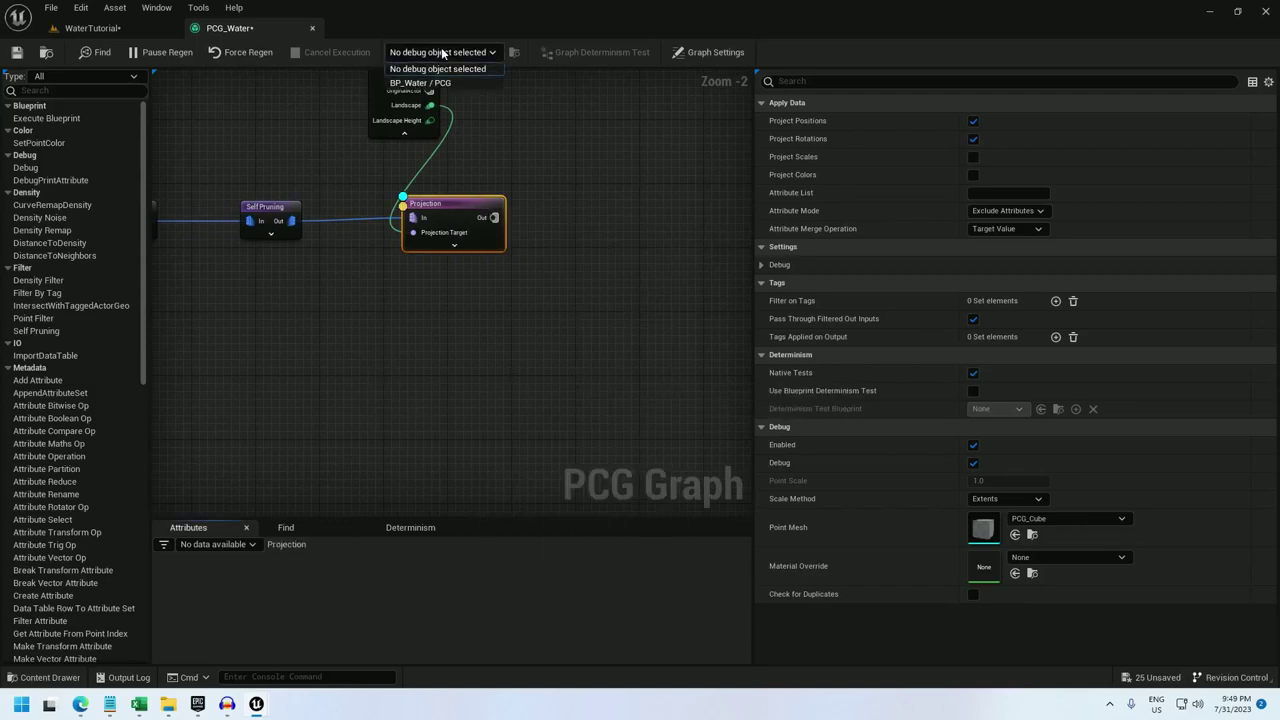
pyautogui.click(459, 83)
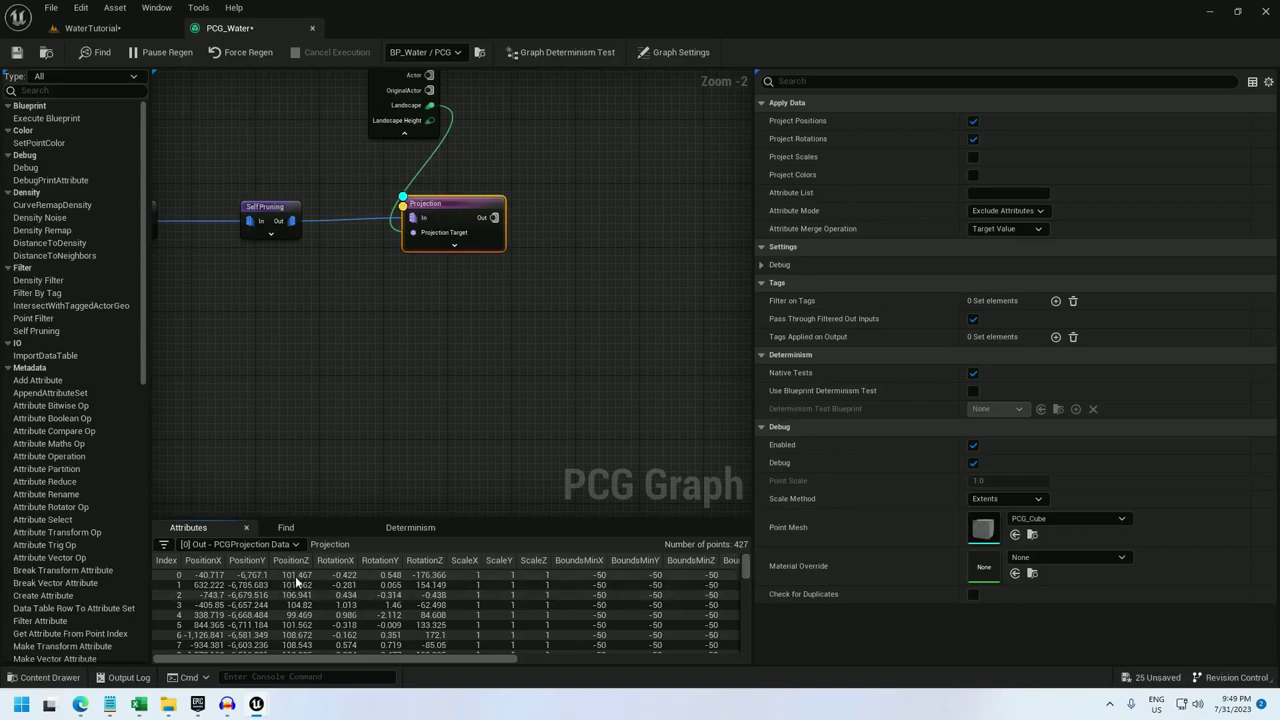
pyautogui.moveTo(746, 571); pyautogui.dragTo(750, 610)
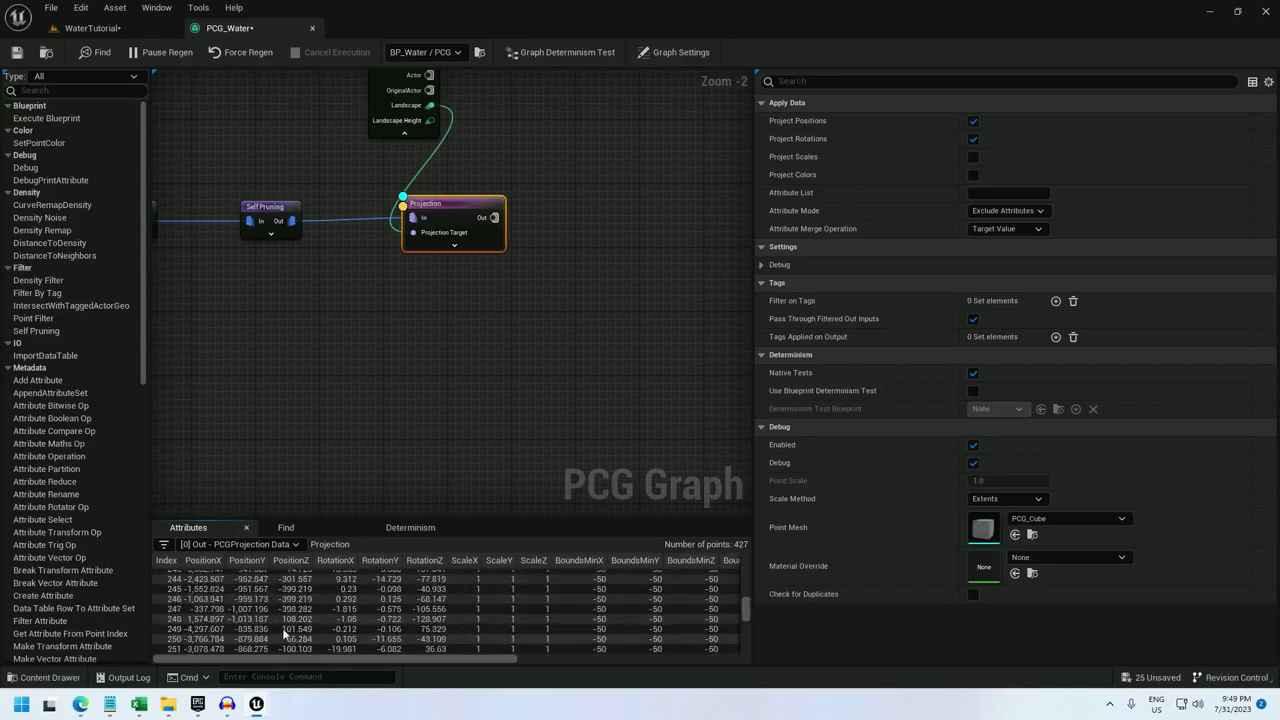
# Step: Add a Point Filter node fed by the Projection output
pyautogui.moveTo(547, 295); pyautogui.dragTo(477, 315, button='right')
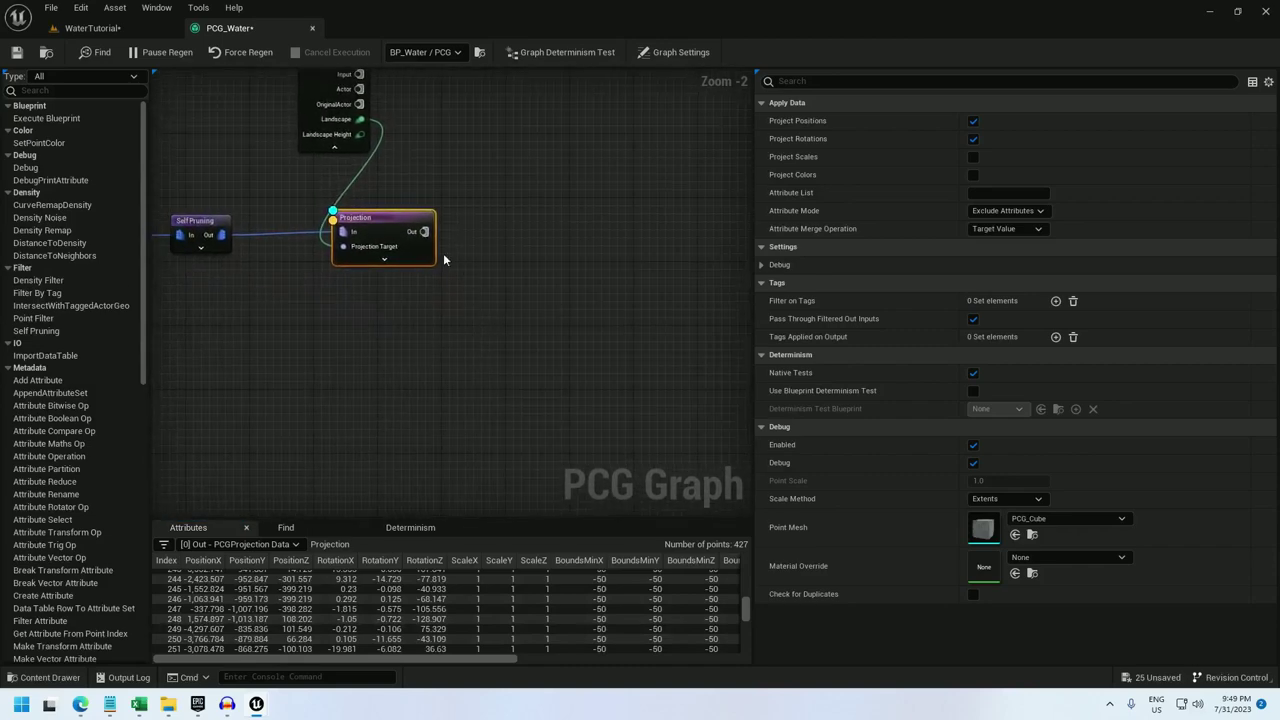
pyautogui.moveTo(422, 232); pyautogui.dragTo(530, 238)
pyautogui.write('p')
pyautogui.press('BackSpace')
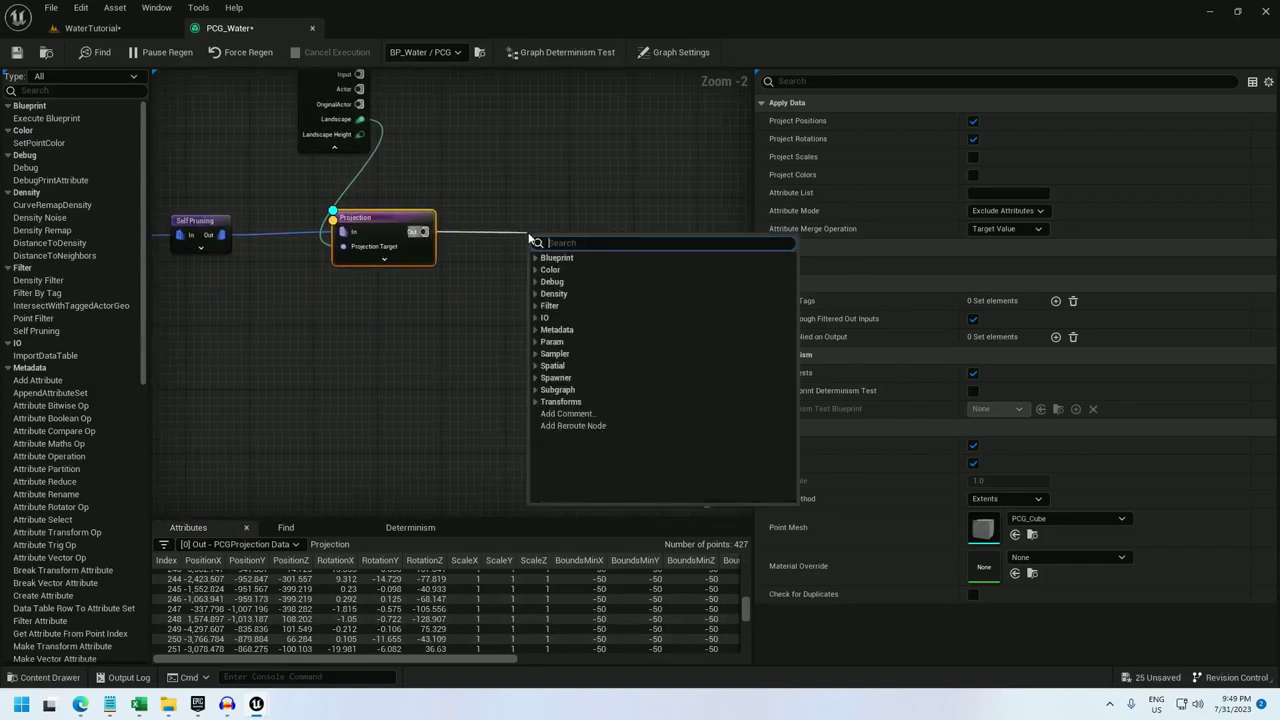
pyautogui.write('point fi')
pyautogui.press('Return')
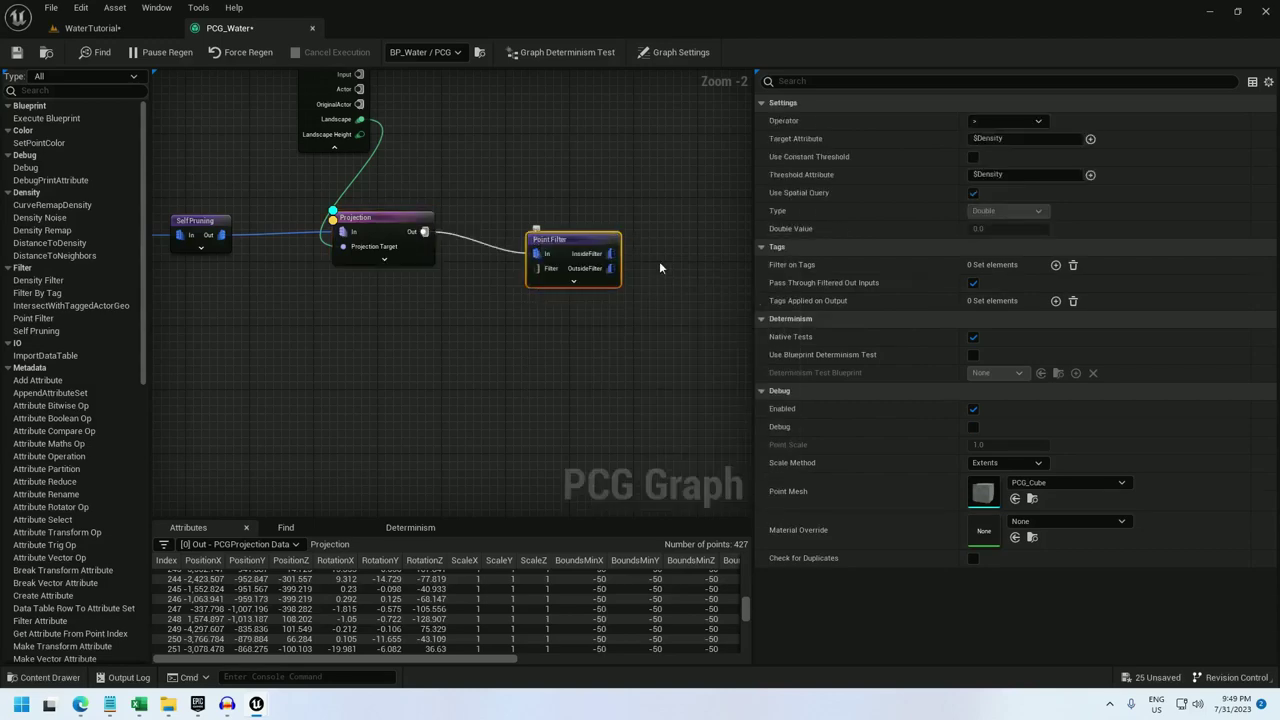
# Step: Set the Point Filter's Target Attribute to $Position.Z
pyautogui.click(1005, 139)
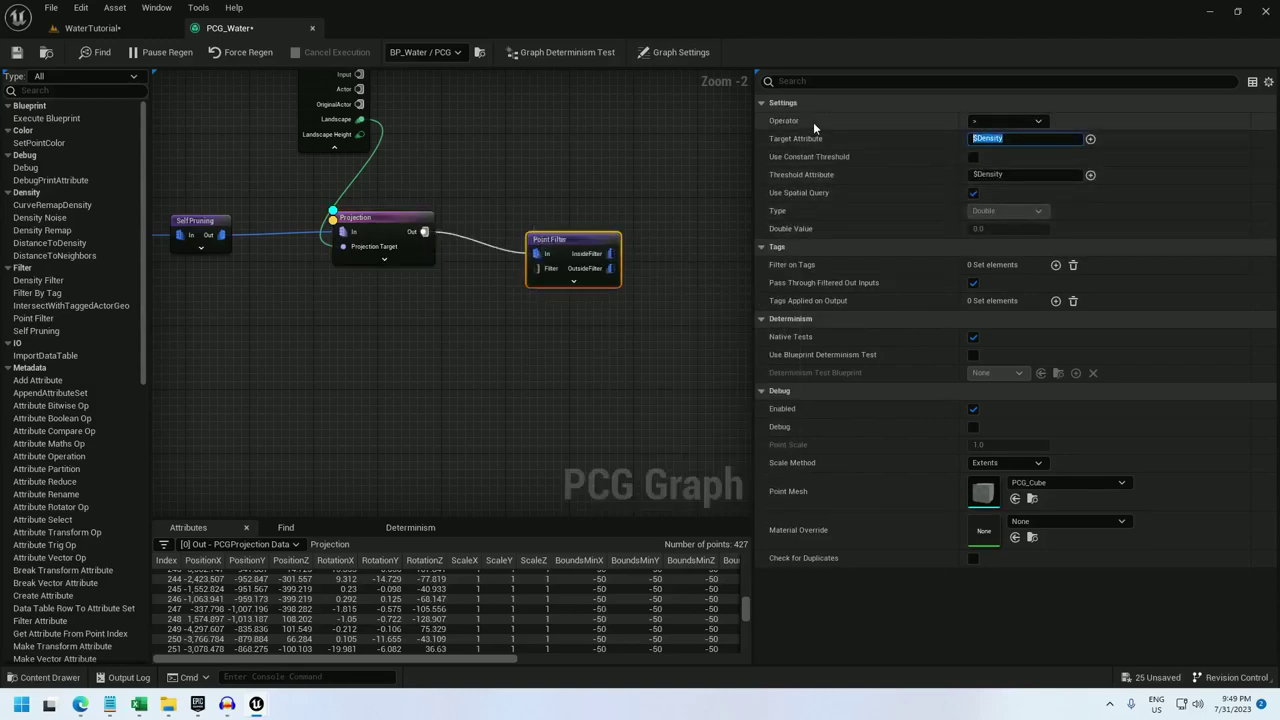
pyautogui.write('$position.Z')
pyautogui.press('Home')
pyautogui.press('Right')
pyautogui.press('Delete')
pyautogui.write('P')
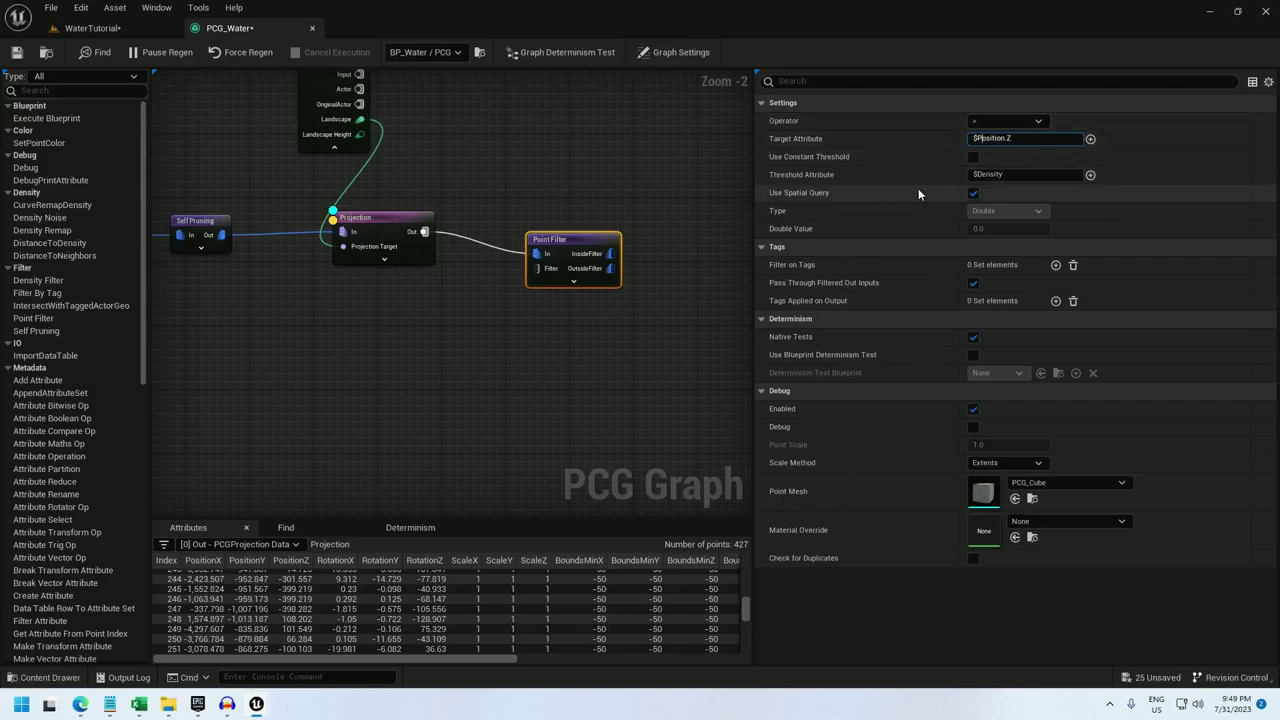
# Step: Set the Point Filter operator to < and use a constant threshold with a Double Value of 50
pyautogui.click(990, 121)
pyautogui.click(986, 160)
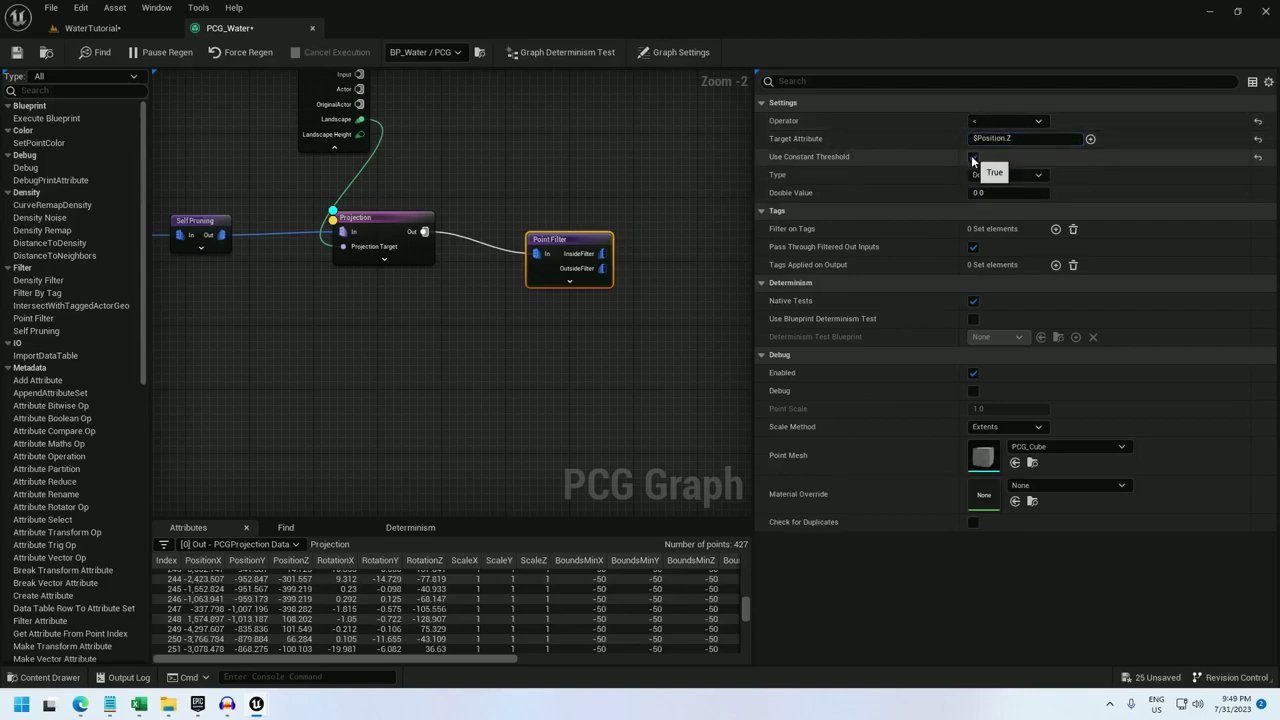
pyautogui.click(973, 157)
pyautogui.click(993, 193)
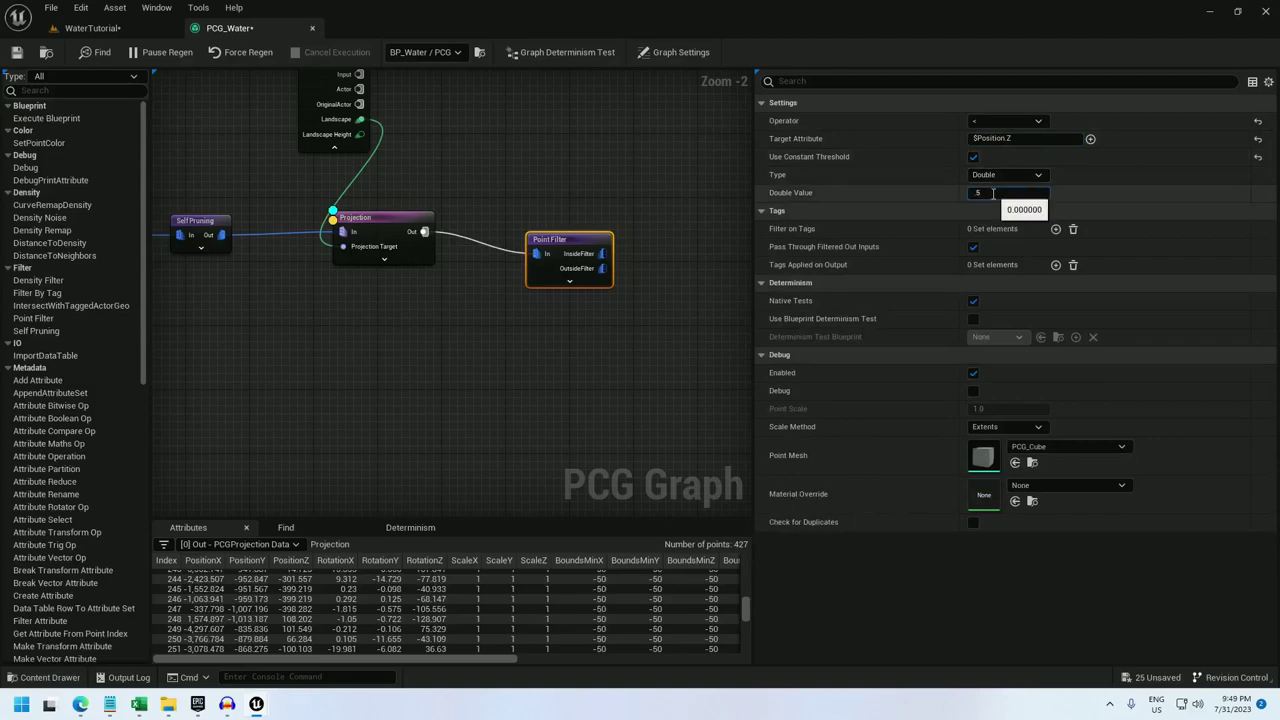
pyautogui.write('50')
pyautogui.press('Return')
# Step: Add a Transform Points node connected to the Point Filter's InsideFilter output
pyautogui.moveTo(729, 200); pyautogui.dragTo(603, 218, button='right')
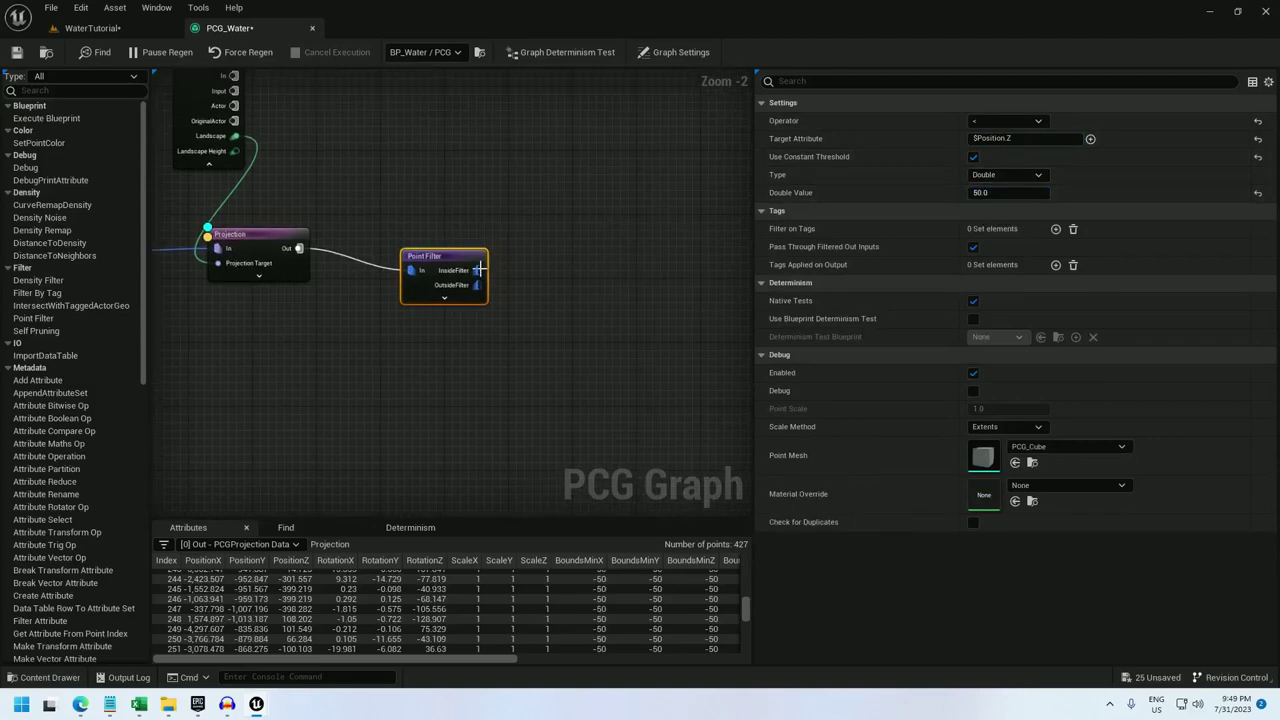
pyautogui.moveTo(478, 270); pyautogui.dragTo(558, 240)
pyautogui.write('transform po')
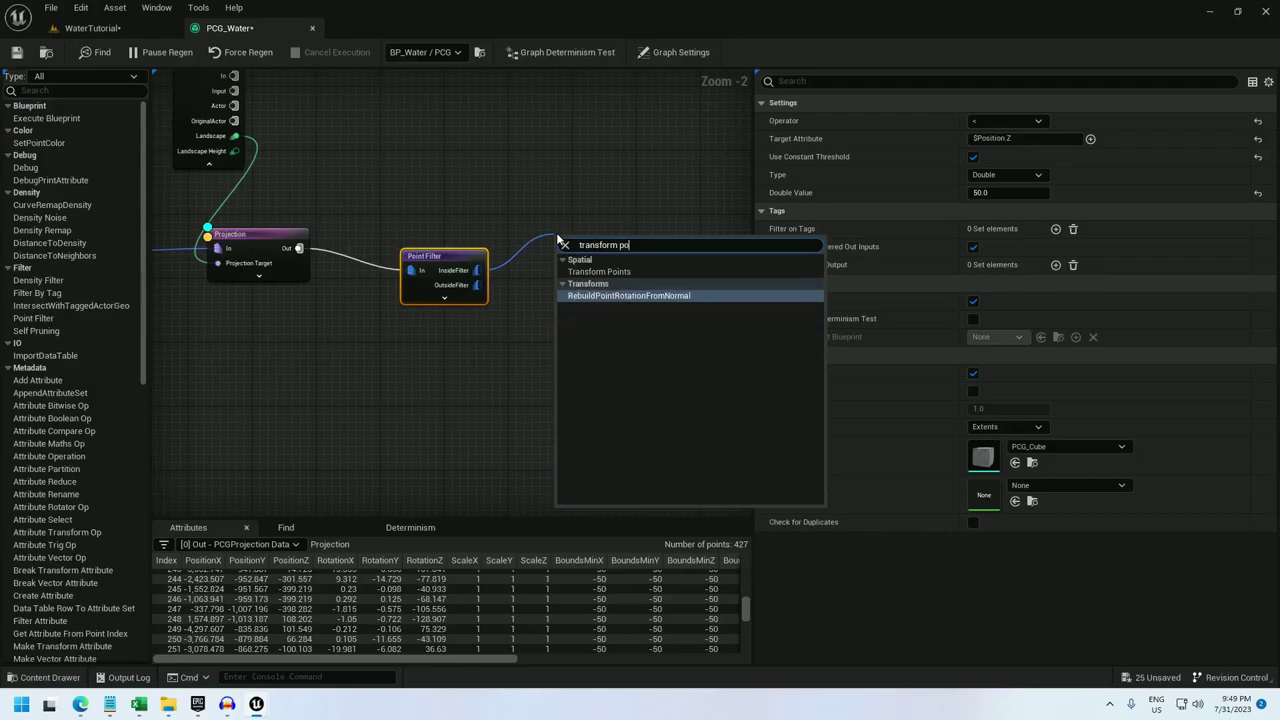
pyautogui.press('Return')
# Step: Debug only the new Transform Points node and examine the height-filtered points in the level
pyautogui.rightClick(590, 241)
pyautogui.click(640, 360)
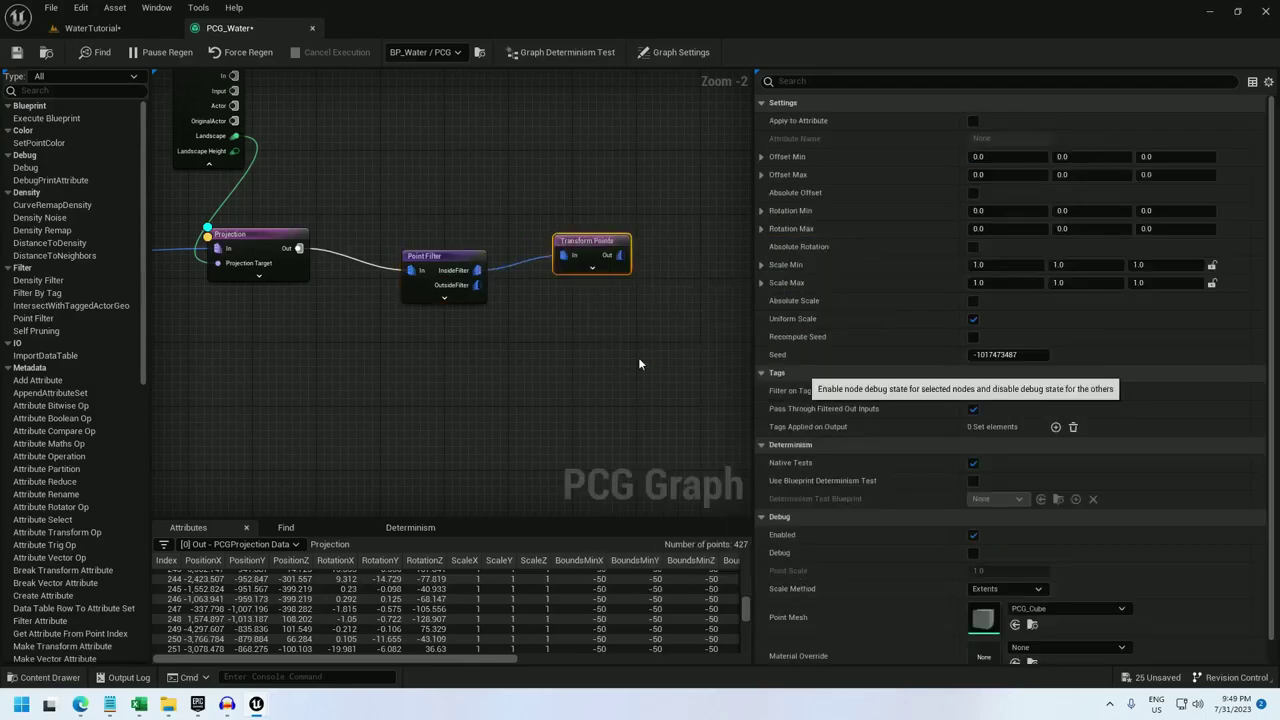
pyautogui.click(92, 28)
pyautogui.moveTo(322, 152); pyautogui.dragTo(310, 238, button='right')
# Step: Add a Static Mesh Spawner node after the new Transform Points node in the PCG_Water graph
pyautogui.click(231, 28)
pyautogui.moveTo(577, 241); pyautogui.dragTo(447, 229, button='right')
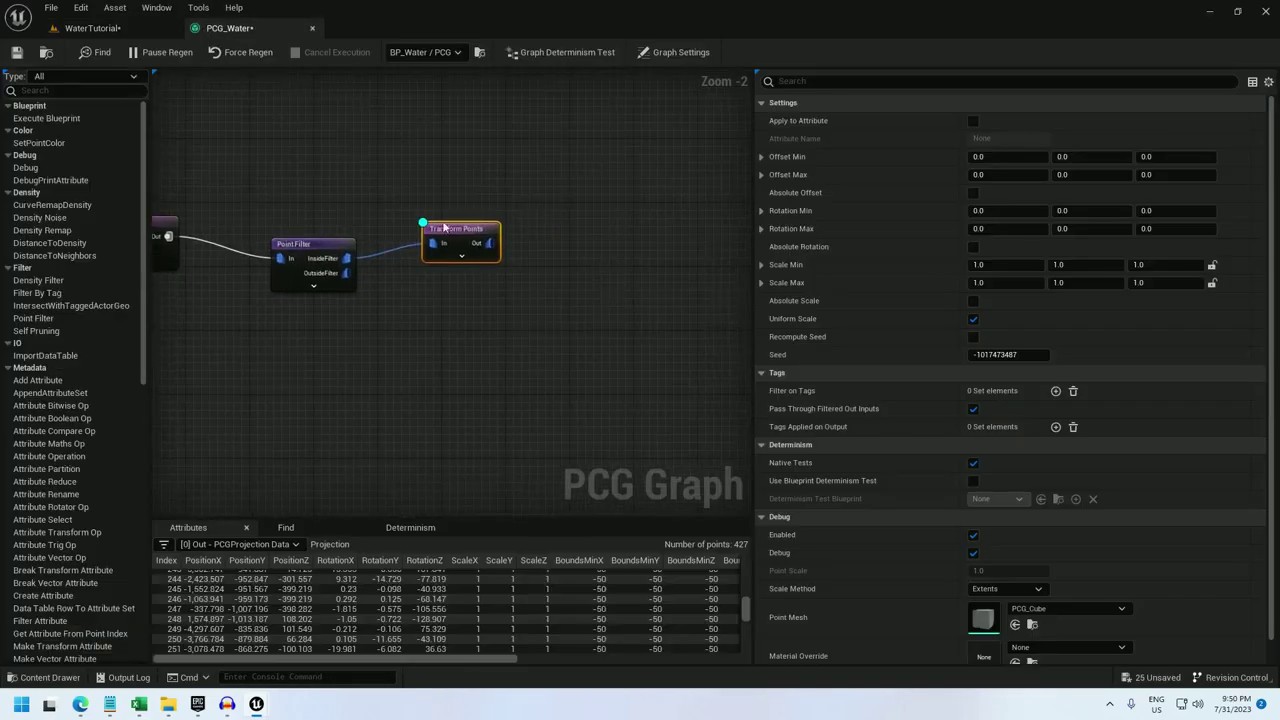
pyautogui.moveTo(491, 243); pyautogui.dragTo(556, 243)
pyautogui.write('static')
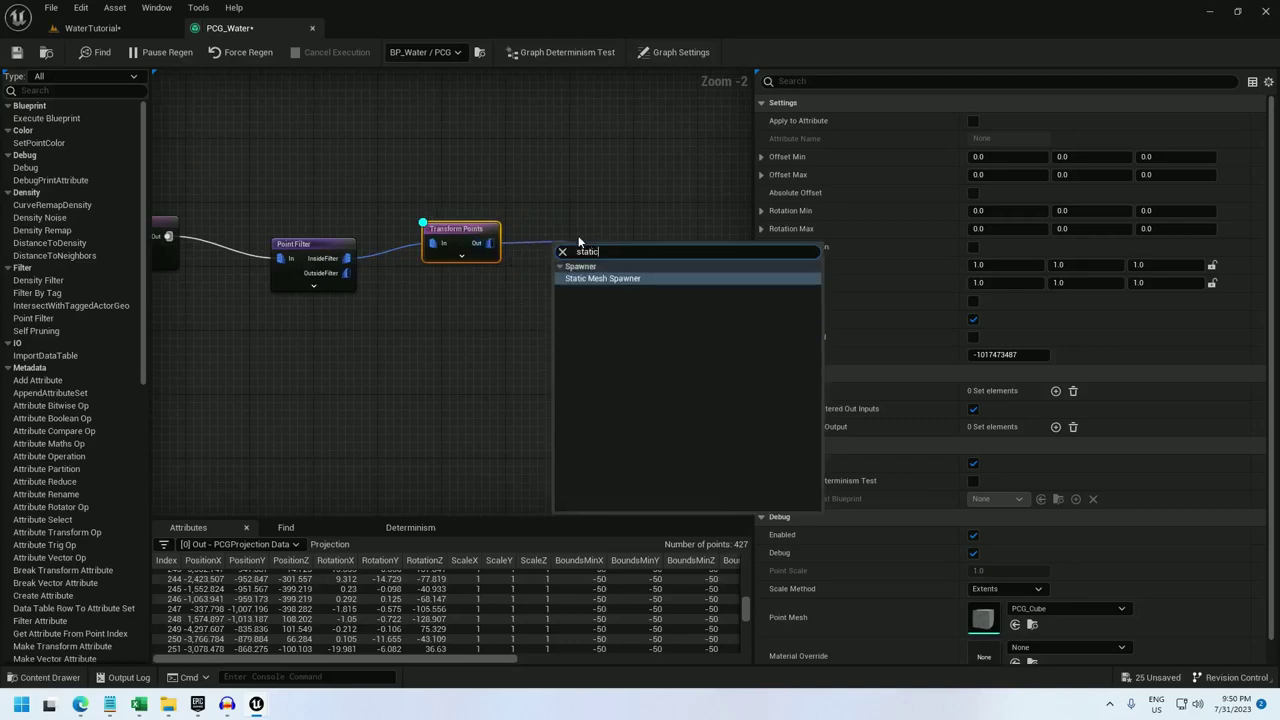
pyautogui.press('Return')
pyautogui.click(997, 139)
pyautogui.click(997, 140)
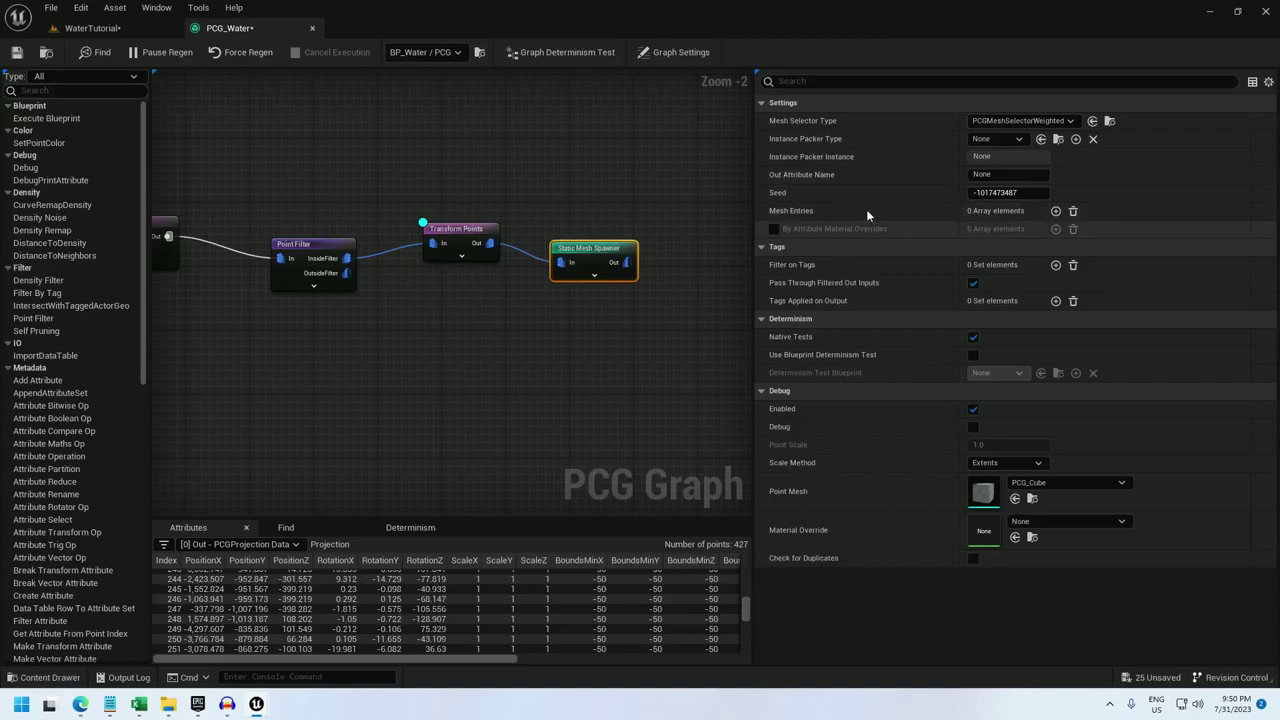
# Step: Add one mesh entry to the Static Mesh Spawner and assign SM_Rock as its static mesh
pyautogui.click(1055, 211)
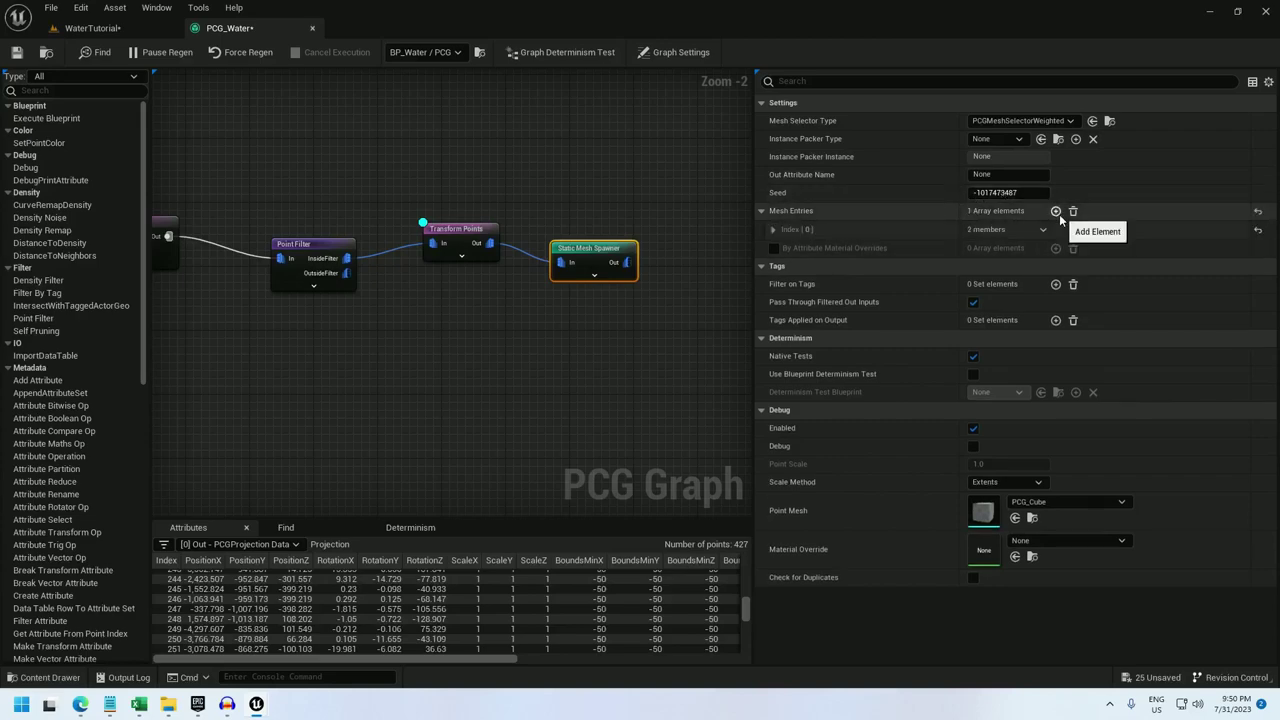
pyautogui.click(773, 230)
pyautogui.click(783, 248)
pyautogui.click(1047, 286)
pyautogui.write('r')
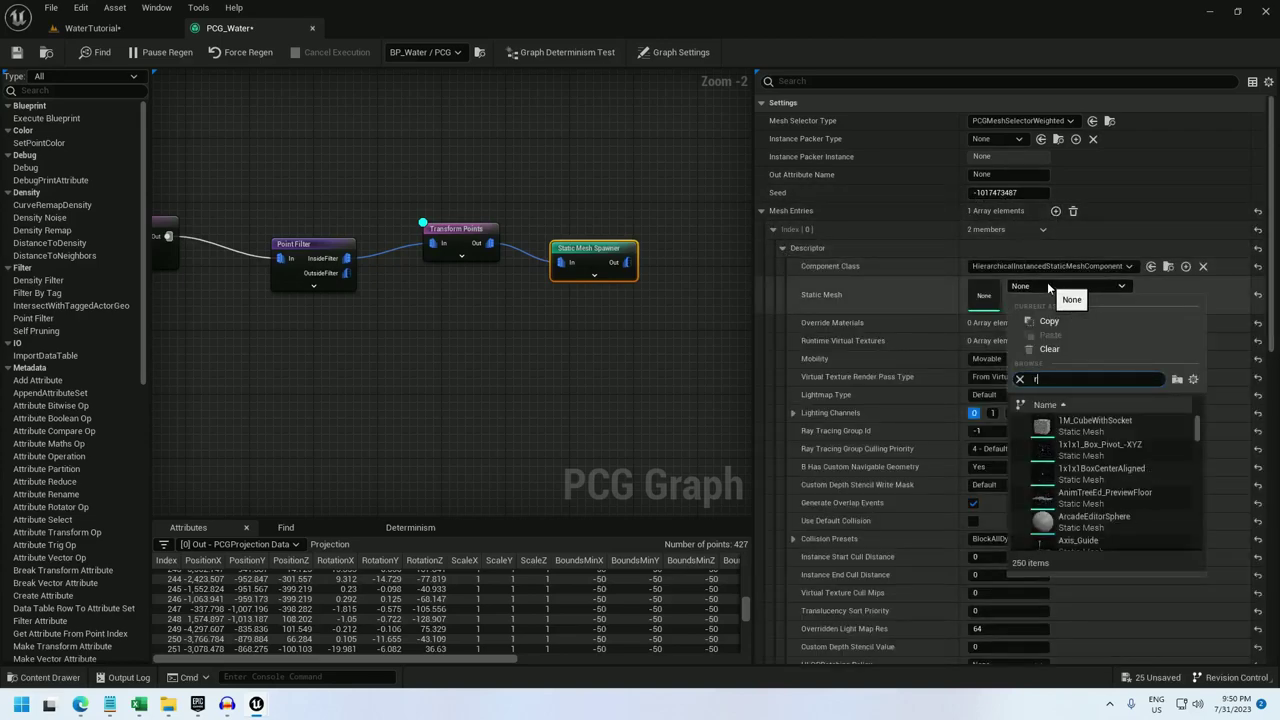
pyautogui.write('ock')
pyautogui.click(1085, 424)
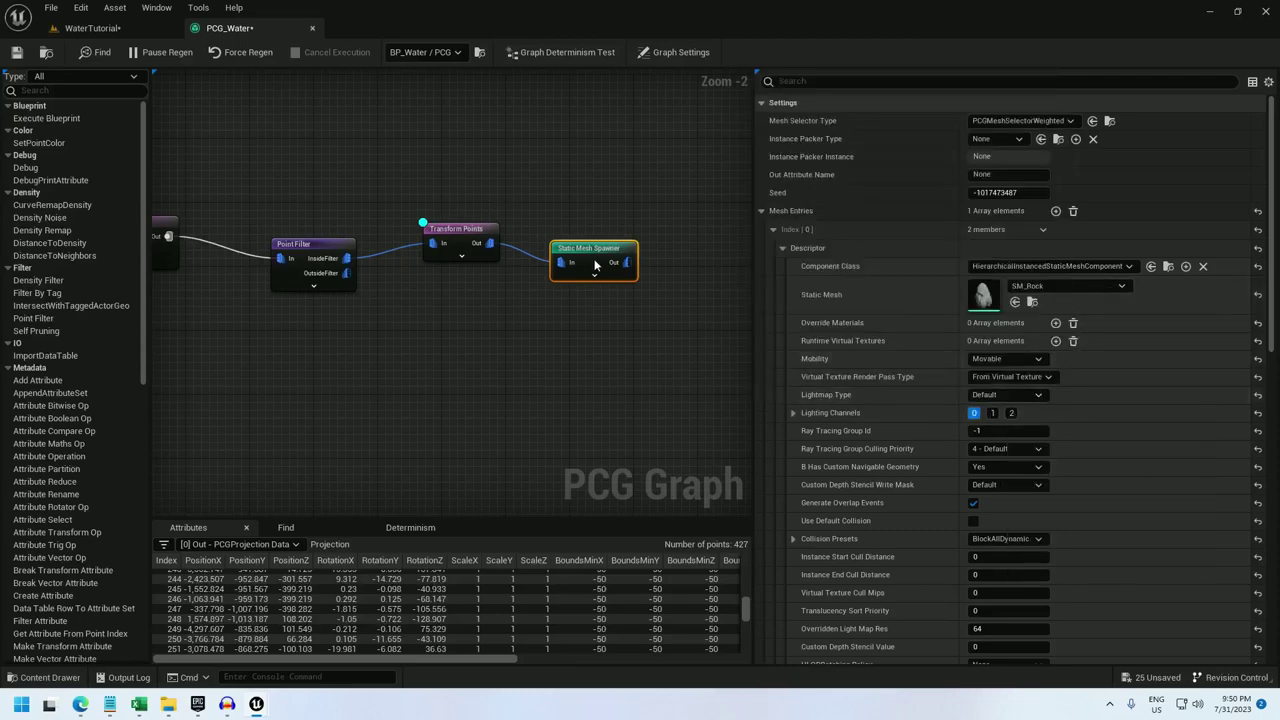
# Step: Turn off debugging on the Transform Points node after the Point Filter and examine the spawned rocks in the level
pyautogui.rightClick(594, 262)
pyautogui.click(459, 234)
pyautogui.rightClick(459, 234)
pyautogui.click(520, 357)
pyautogui.click(138, 28)
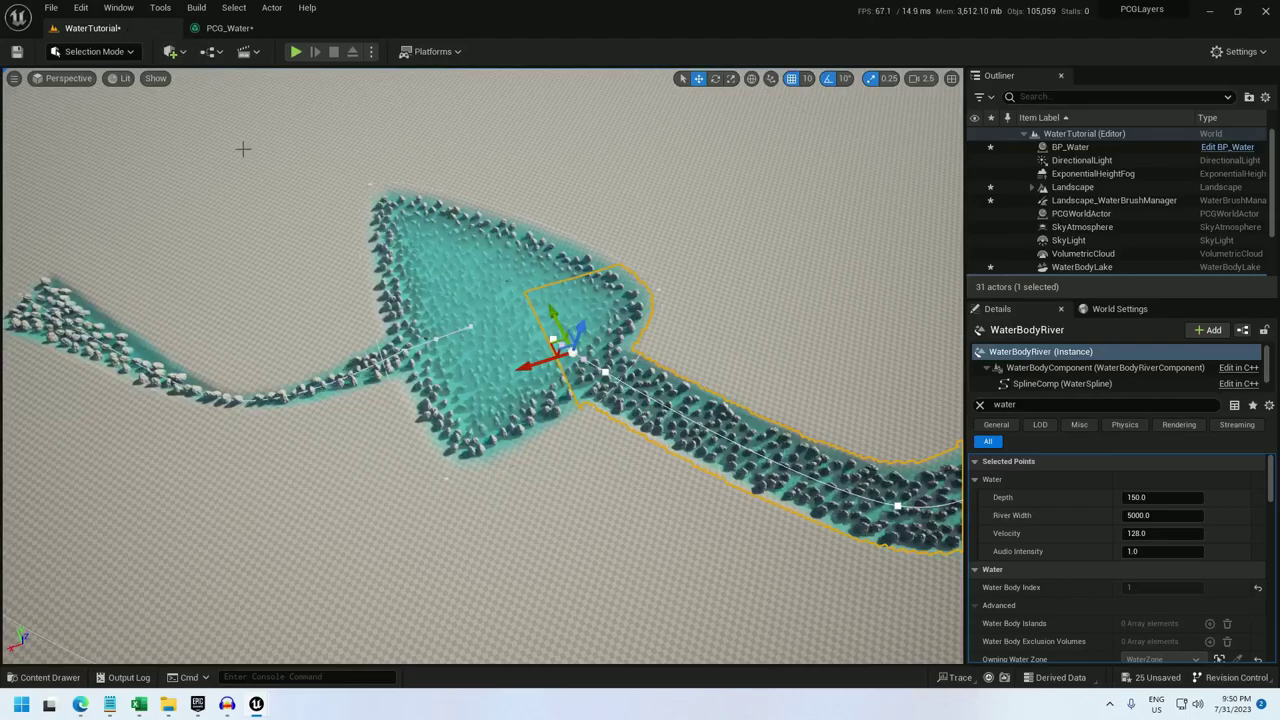
pyautogui.moveTo(312, 180); pyautogui.dragTo(340, 184, button='right')
pyautogui.scroll(3, 312, 180)
pyautogui.press('w')
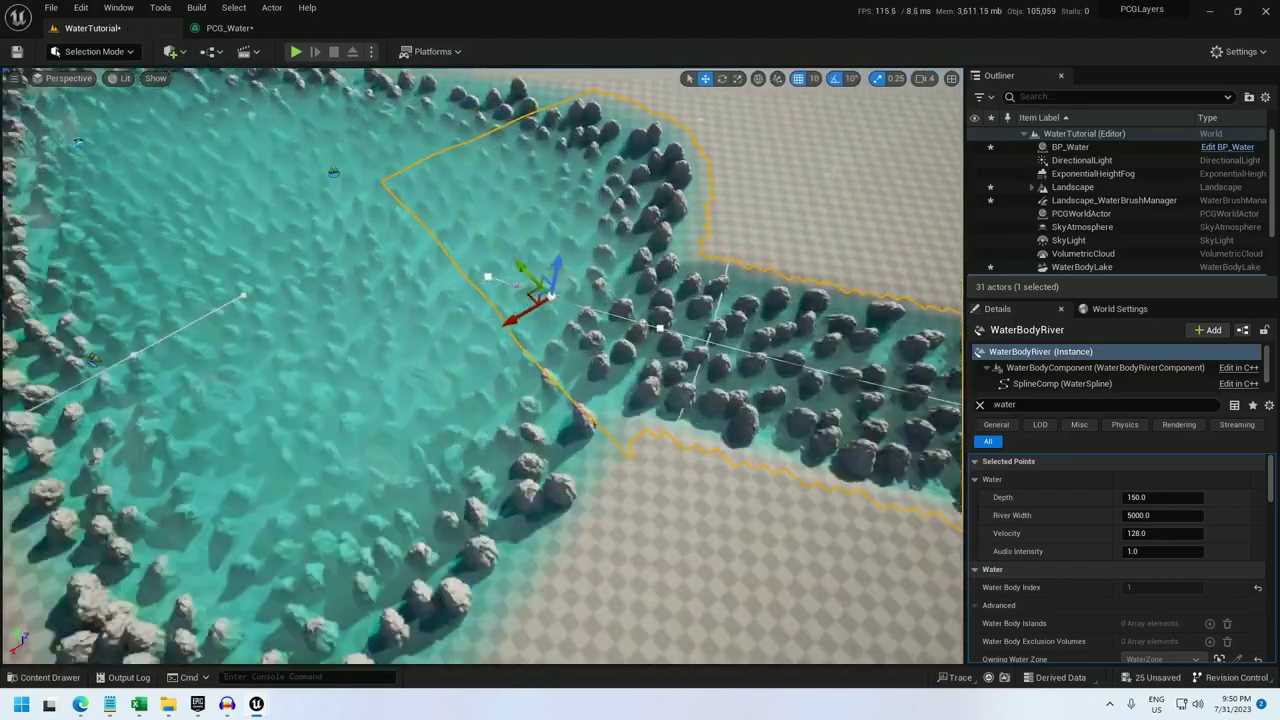
pyautogui.moveTo(242, 148); pyautogui.dragTo(242, 148, button='right')
# Step: Disable Uniform Scale on the Transform Points node before Self Pruning and check the rocks in the level
pyautogui.click(240, 28)
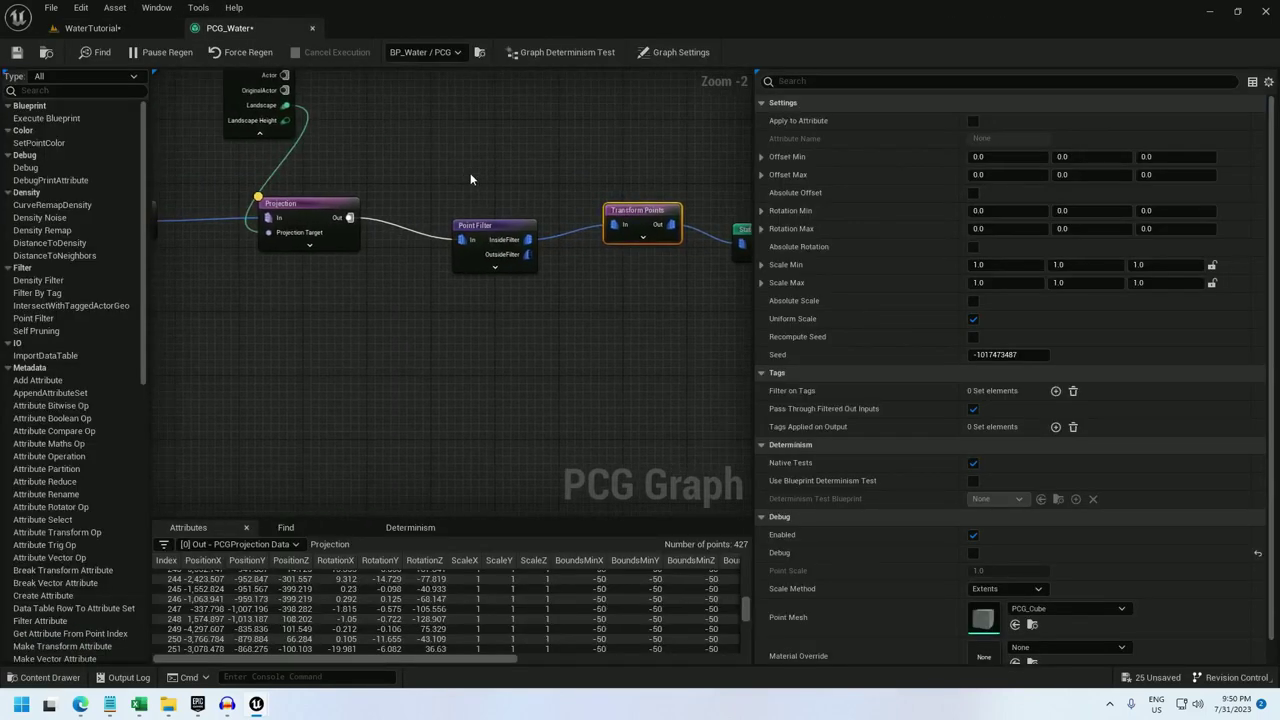
pyautogui.moveTo(323, 215); pyautogui.dragTo(648, 199, button='right')
pyautogui.scroll(-1, 545, 194)
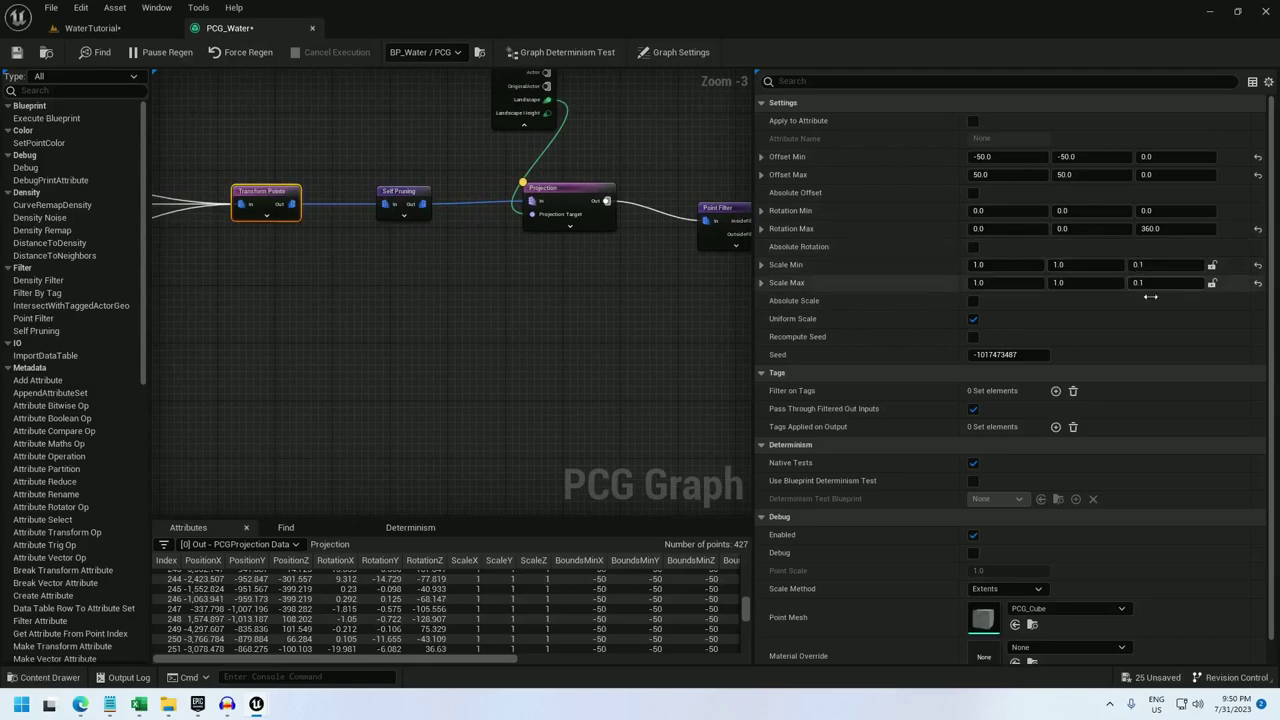
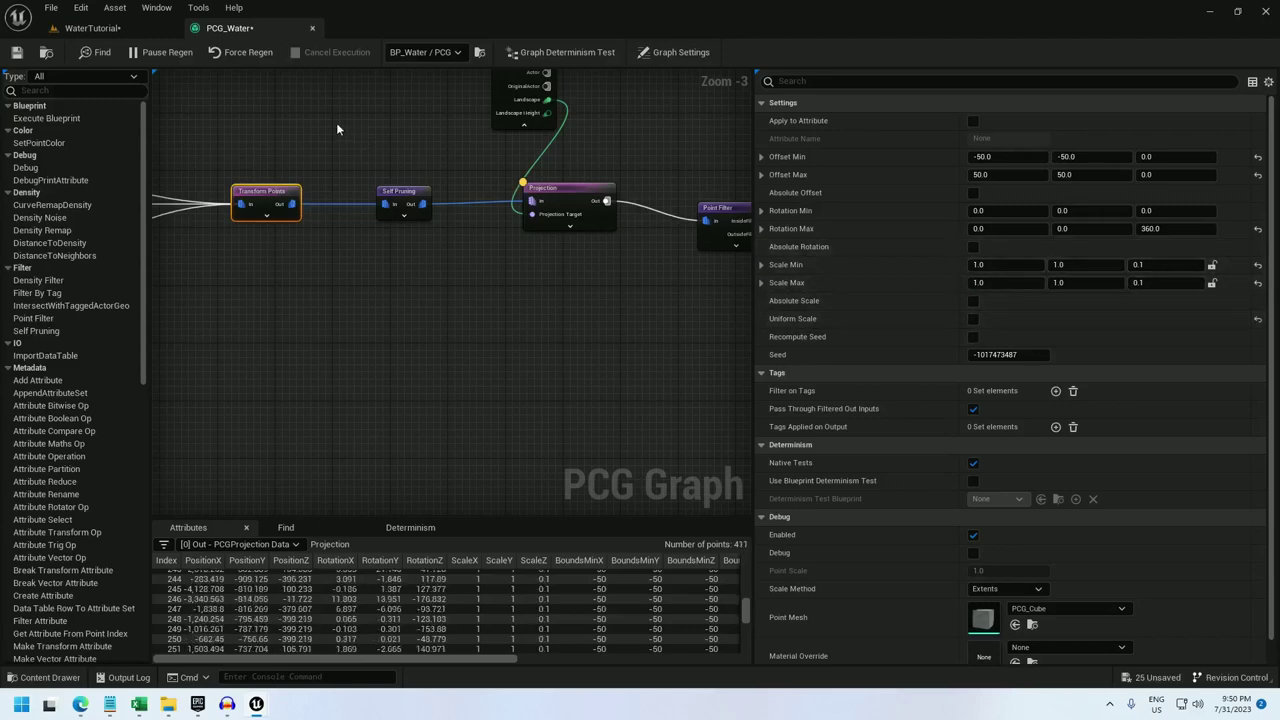
pyautogui.click(93, 28)
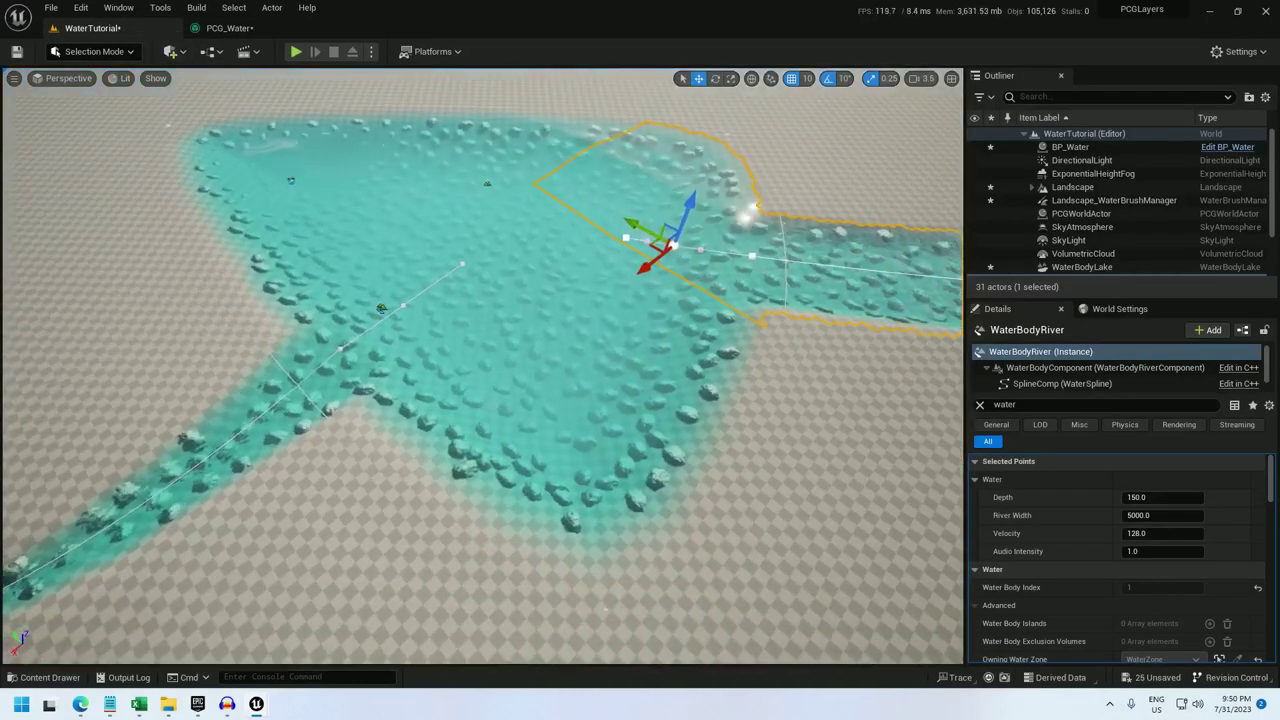
pyautogui.moveTo(483, 366); pyautogui.dragTo(325, 350, button='right')
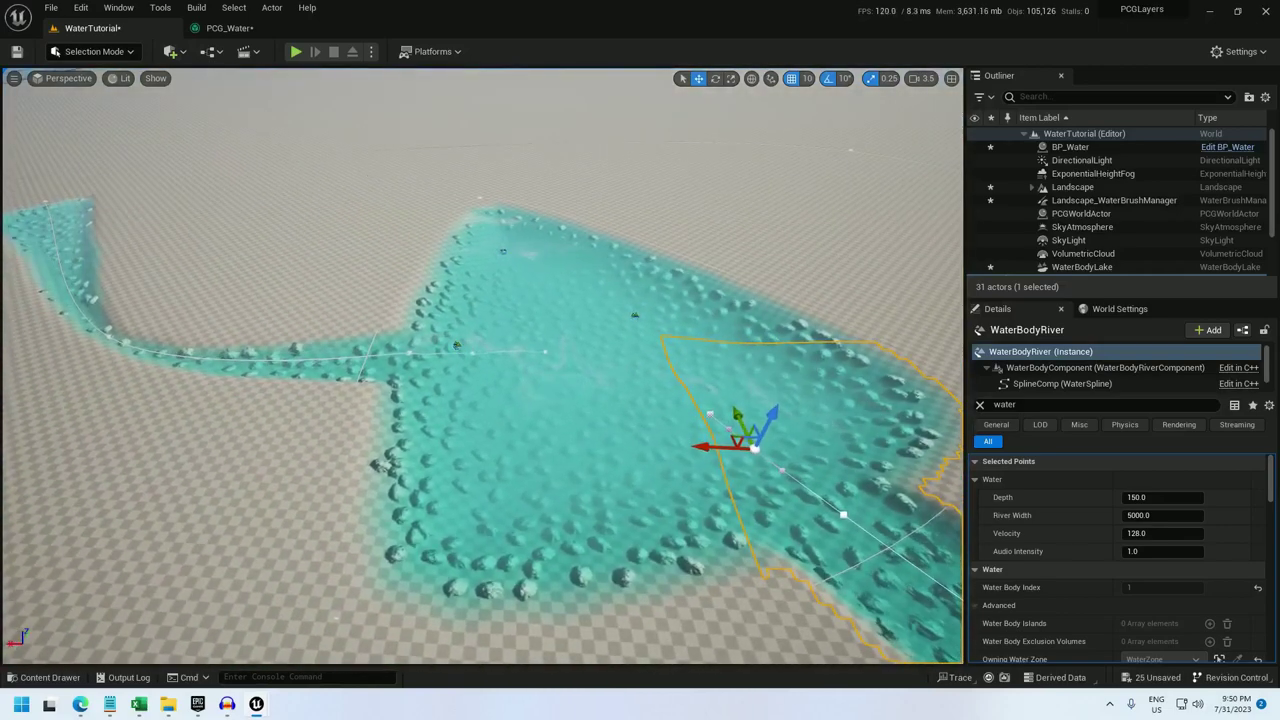
# Step: Add a Transform Points node from the Point Filter's OutsideFilter output and turn on its debugging
pyautogui.click(235, 28)
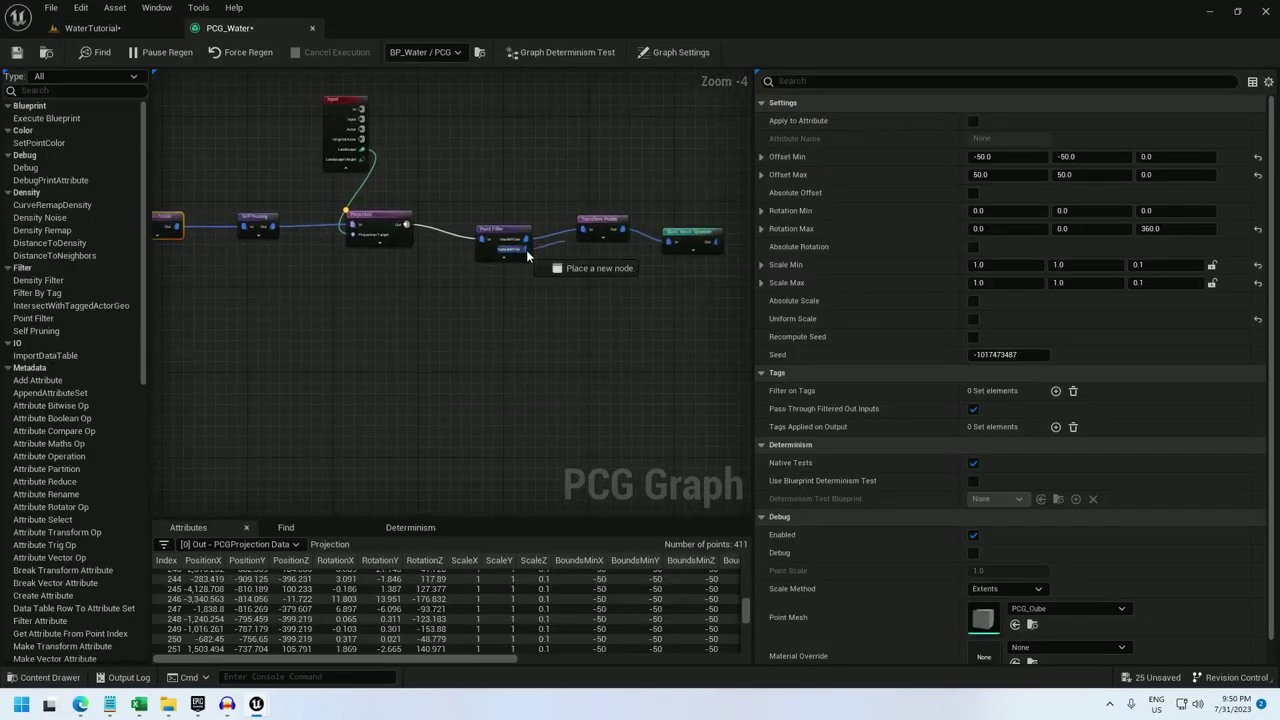
pyautogui.moveTo(527, 256); pyautogui.dragTo(580, 306)
pyautogui.write('transform point')
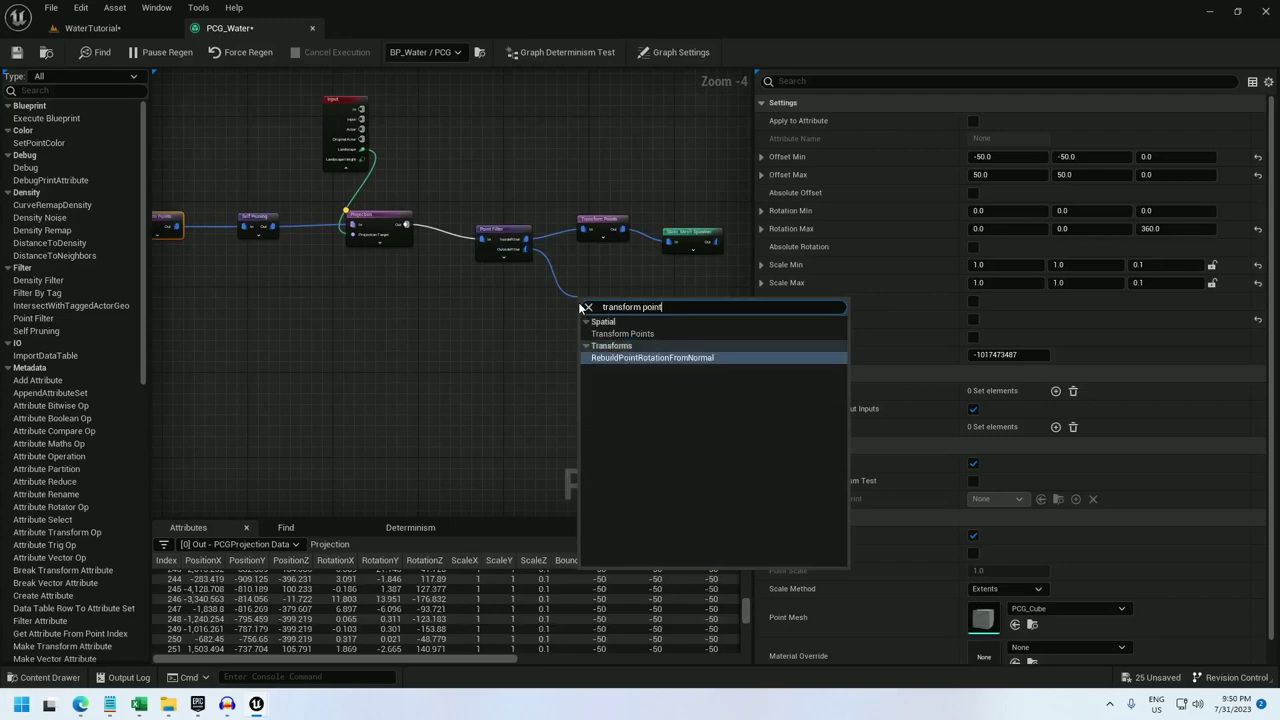
pyautogui.click(622, 333)
pyautogui.rightClick(613, 302)
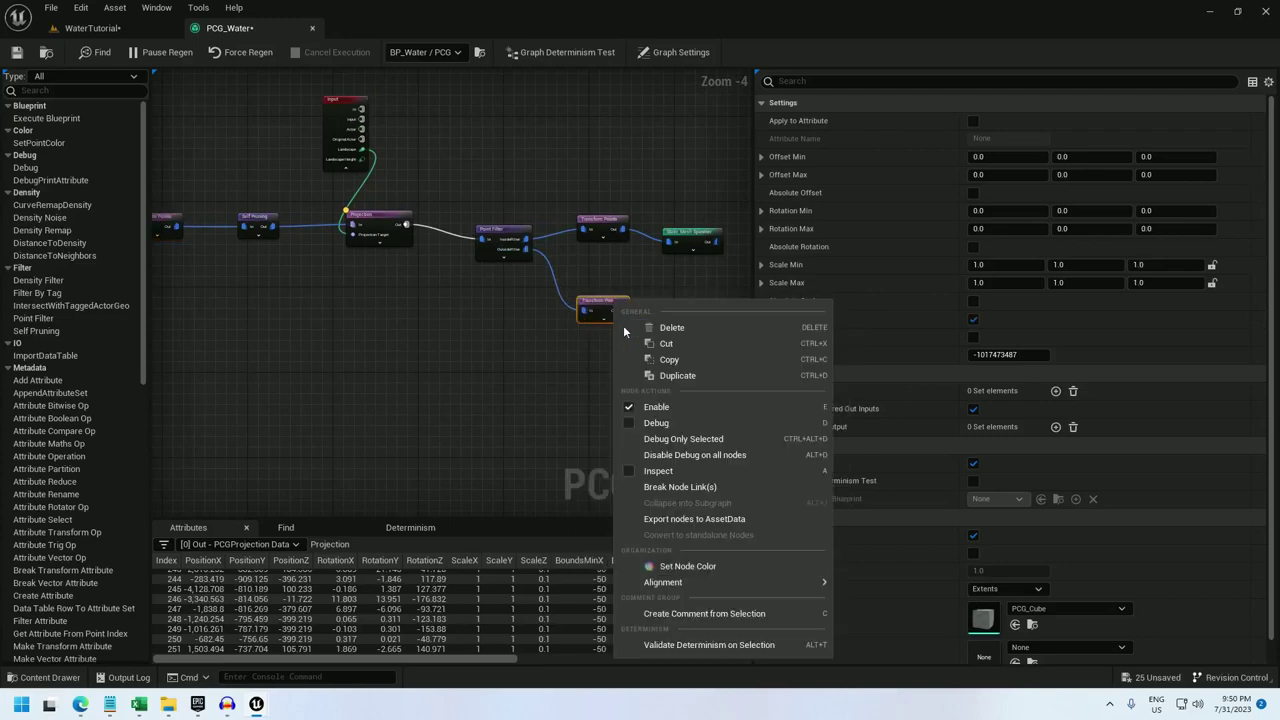
pyautogui.click(687, 423)
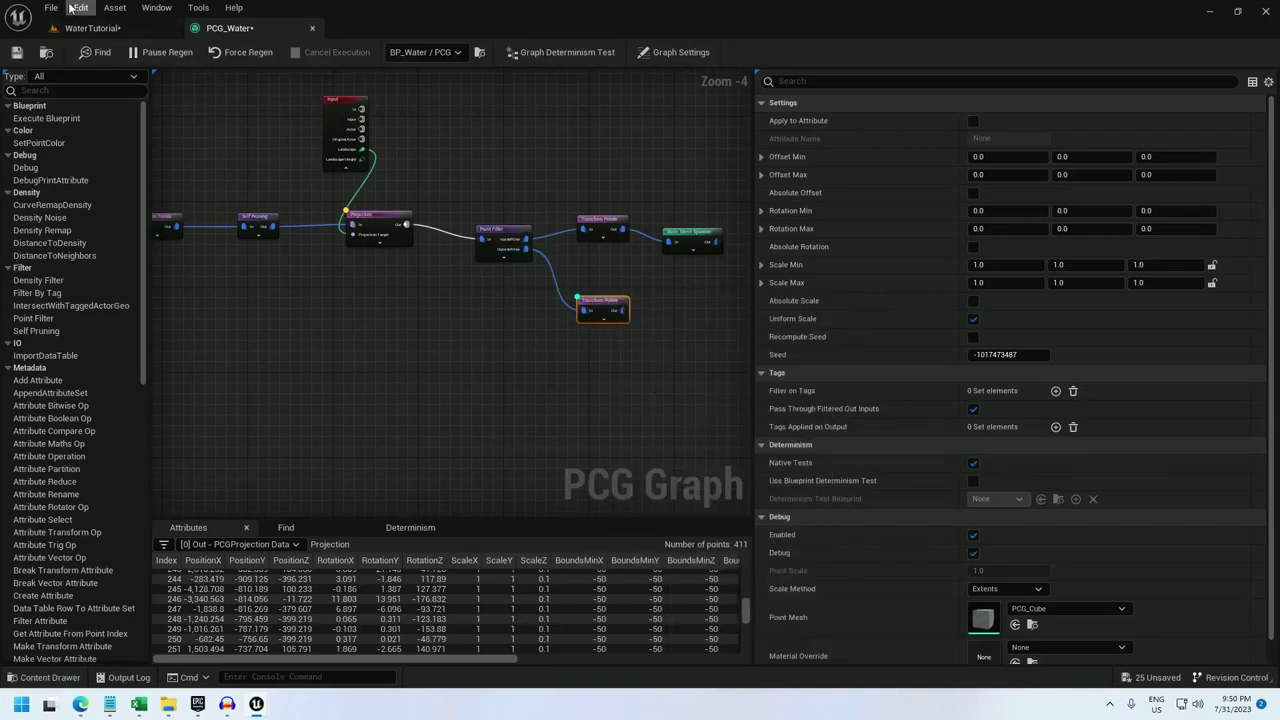
# Step: Examine the OutsideFilter debug points along the lake and river banks in the level
pyautogui.click(93, 28)
pyautogui.moveTo(462, 264); pyautogui.dragTo(459, 264, button='right')
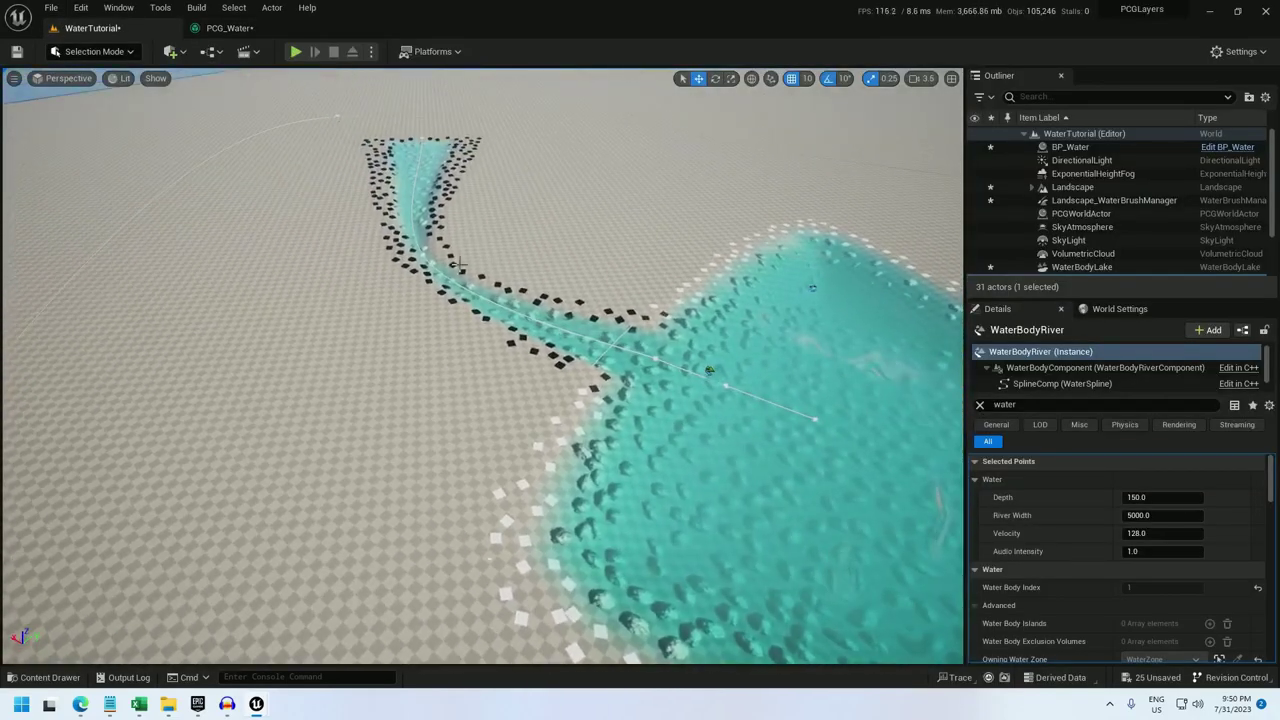
pyautogui.moveTo(440, 203); pyautogui.dragTo(474, 263, button='right')
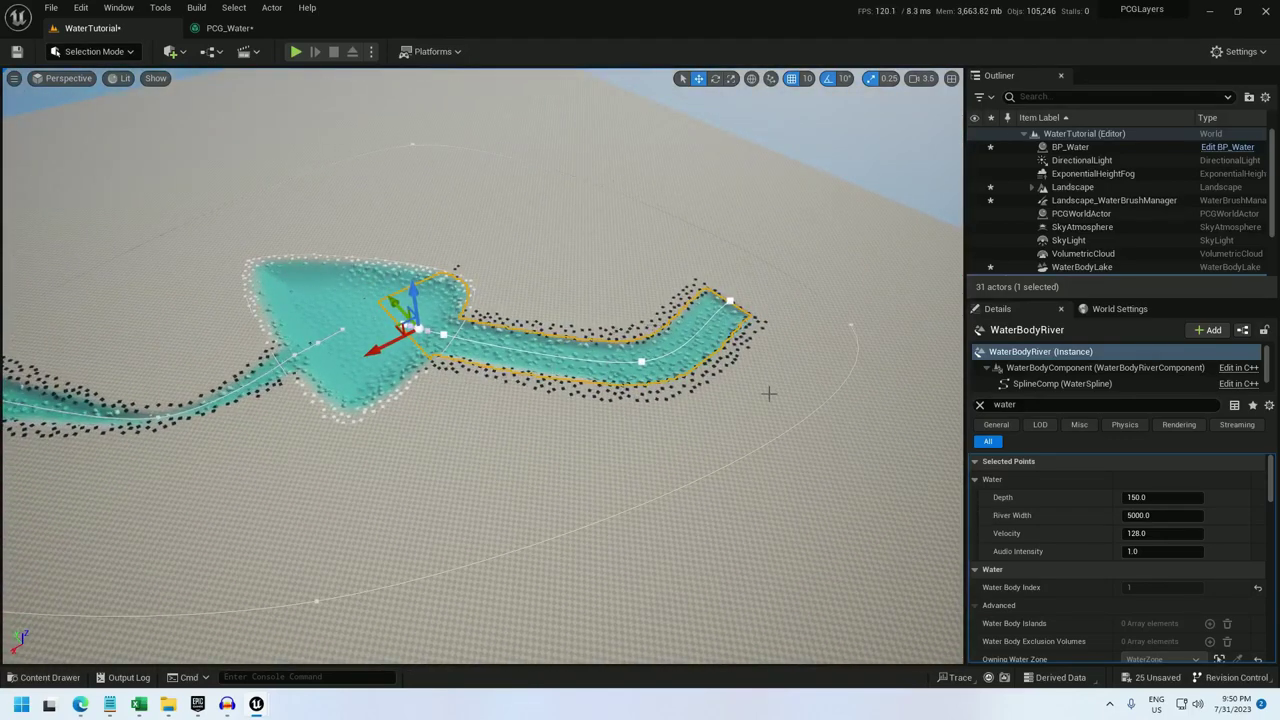
pyautogui.moveTo(622, 470); pyautogui.dragTo(554, 488, button='right')
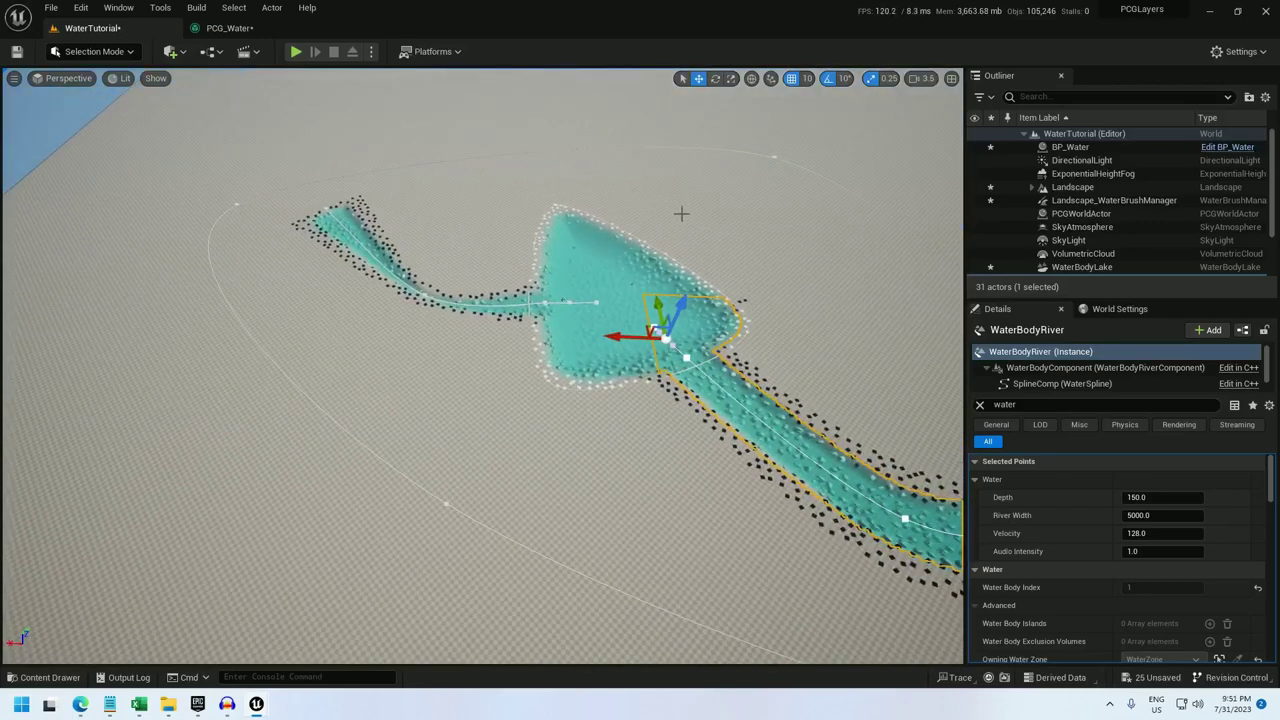
pyautogui.moveTo(681, 213); pyautogui.dragTo(727, 304, button='right')
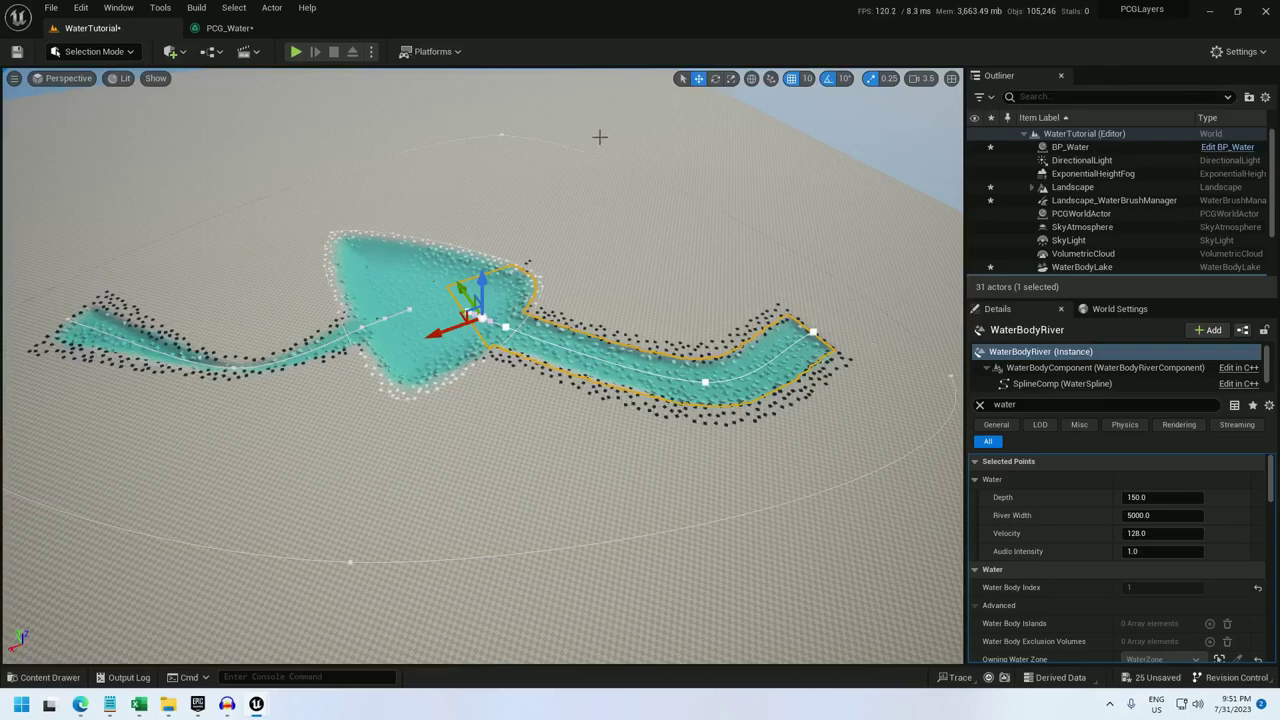
# Step: Straighten the connections from Projection through Point Filter and the upper Transform Points to the Static Mesh Spawner
pyautogui.click(230, 29)
pyautogui.moveTo(600, 308); pyautogui.dragTo(465, 266)
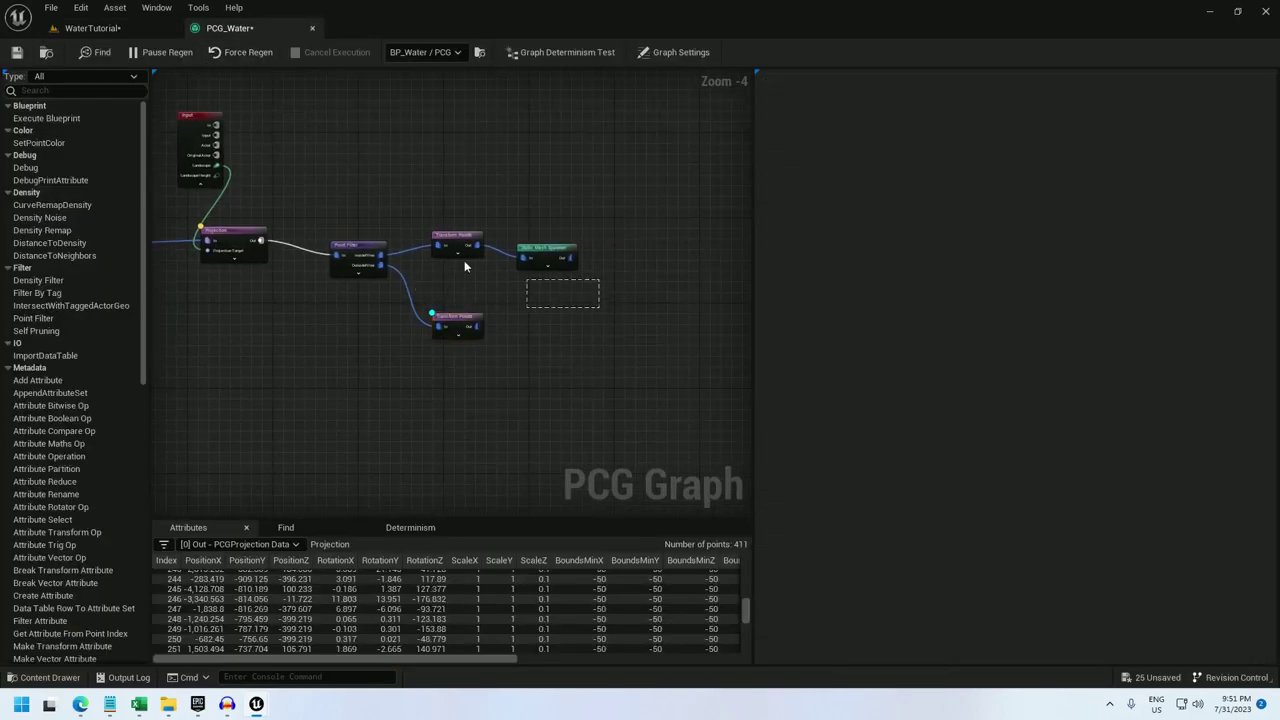
pyautogui.moveTo(304, 224); pyautogui.dragTo(306, 226)
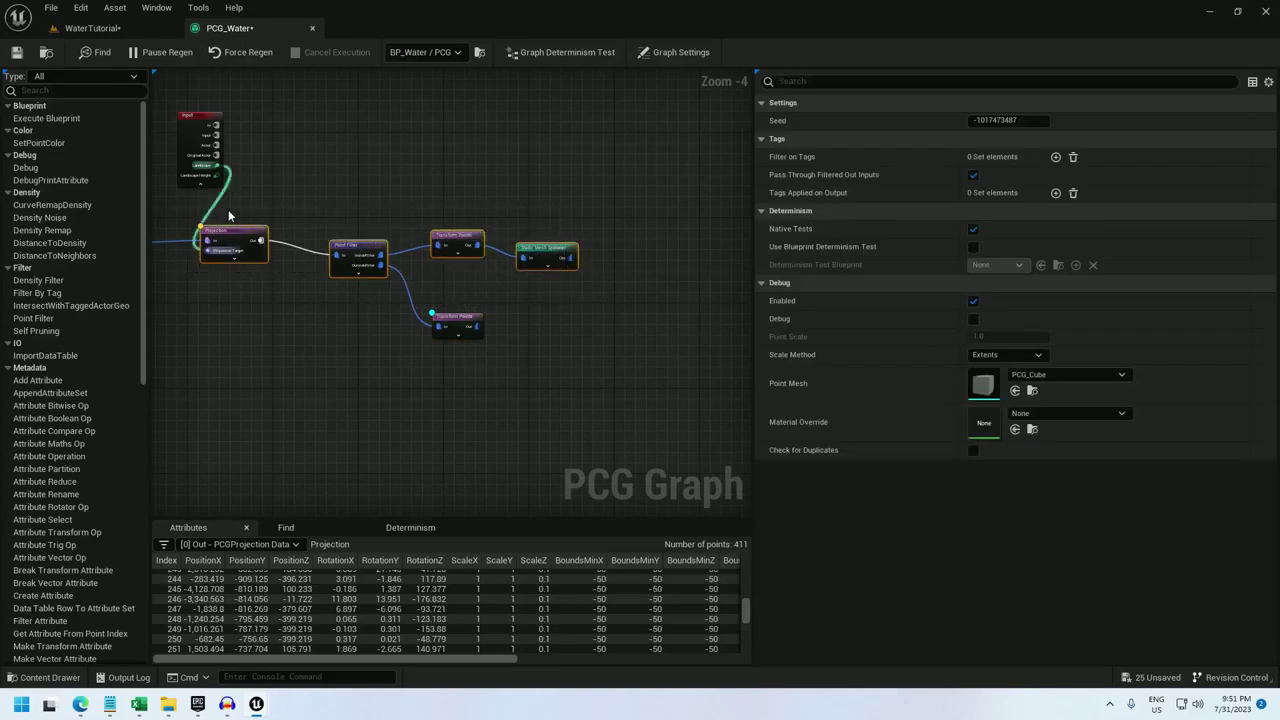
pyautogui.press('q')
pyautogui.click(613, 205)
pyautogui.moveTo(613, 205); pyautogui.dragTo(484, 234, button='right')
pyautogui.click(431, 266)
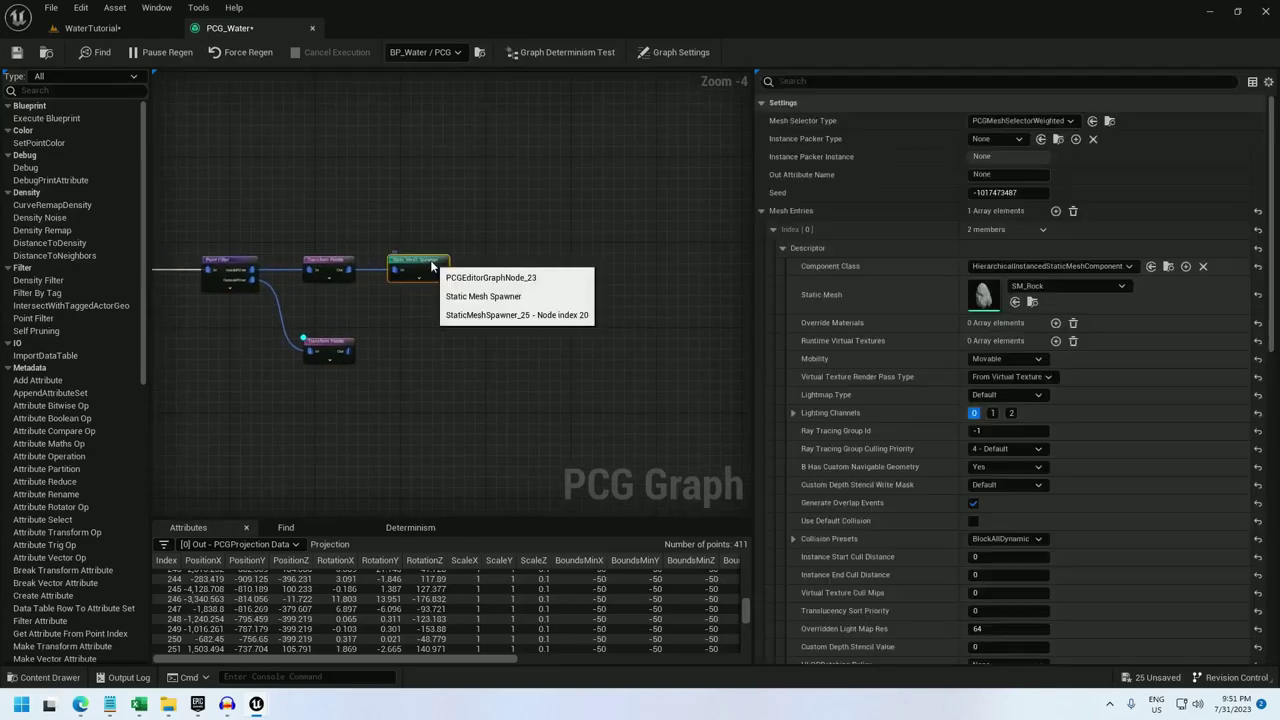
# Step: Inspect the lake area up close in the level, comparing the underwater rocks with the surrounding debug points
pyautogui.click(135, 28)
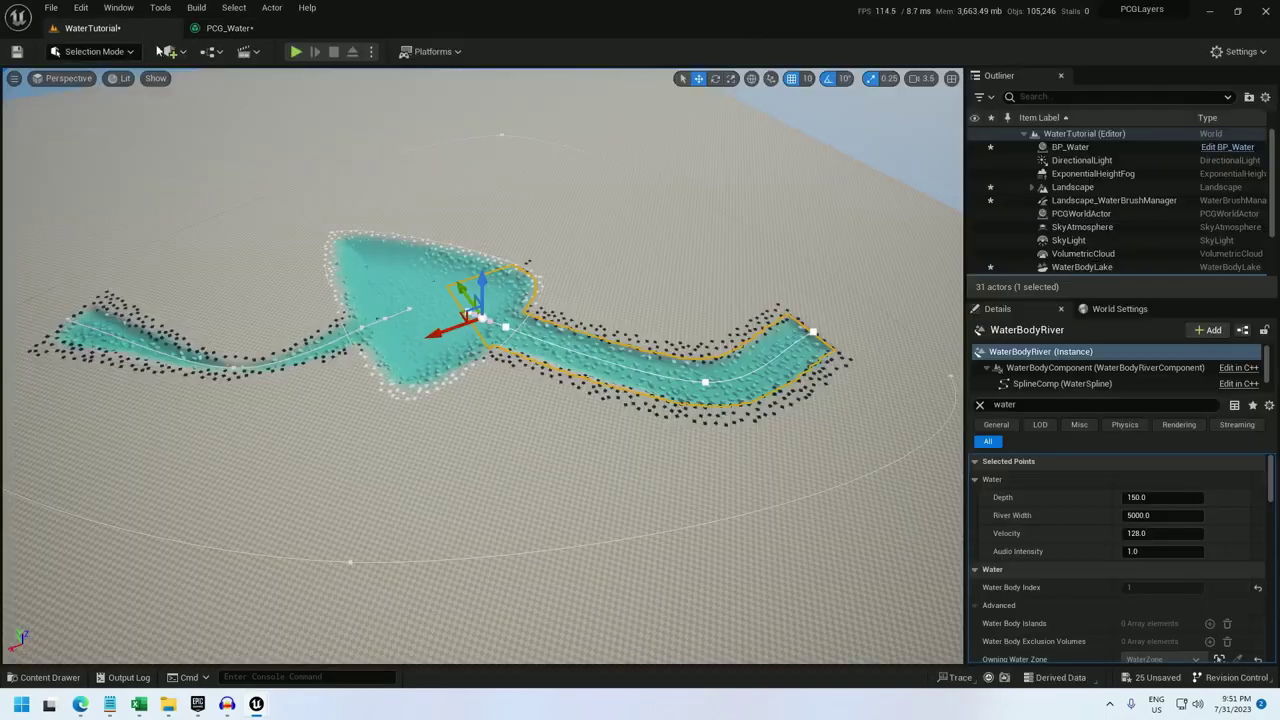
pyautogui.moveTo(456, 352); pyautogui.dragTo(415, 315, button='right')
pyautogui.press('w')
pyautogui.moveTo(286, 364); pyautogui.dragTo(300, 400, button='right')
pyautogui.press('w')
pyautogui.scroll(-8, 663, 366)
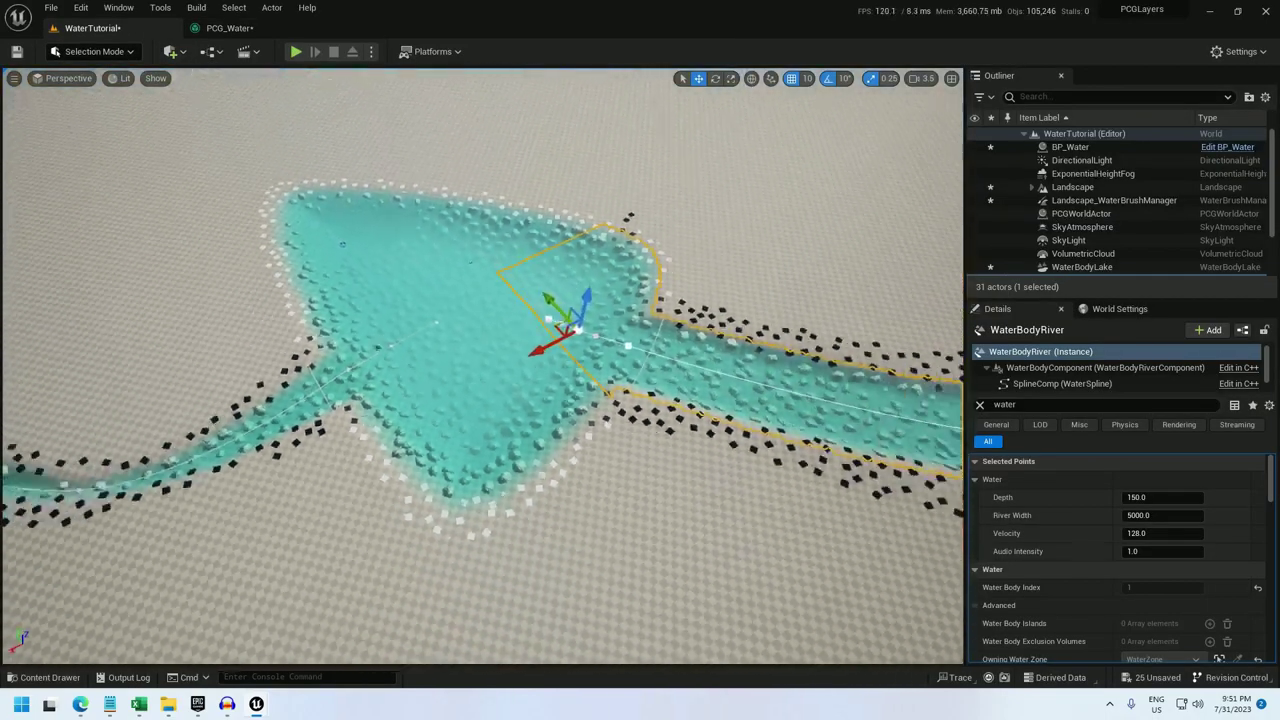
# Step: Set the Static Mesh Spawner's Instance Packer Type to PCGInstancePackerByAttribute and add the attribute name Green
pyautogui.click(229, 28)
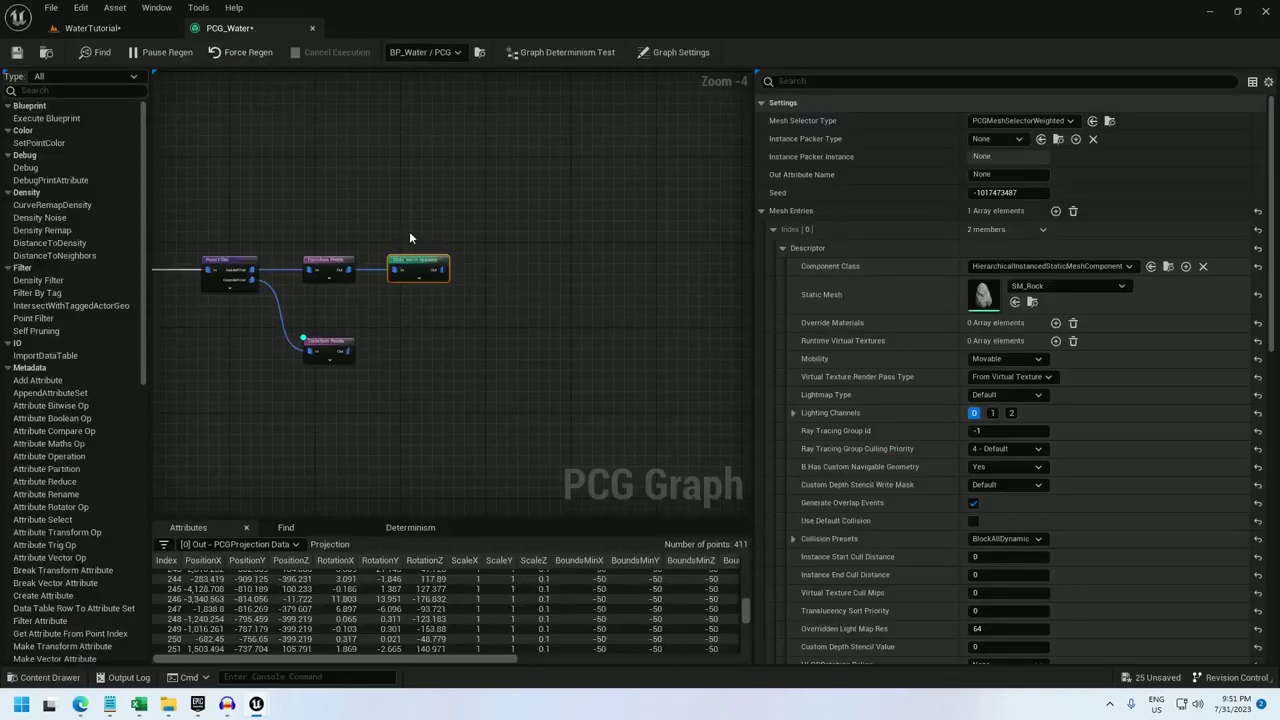
pyautogui.moveTo(410, 236); pyautogui.dragTo(470, 236, button='right')
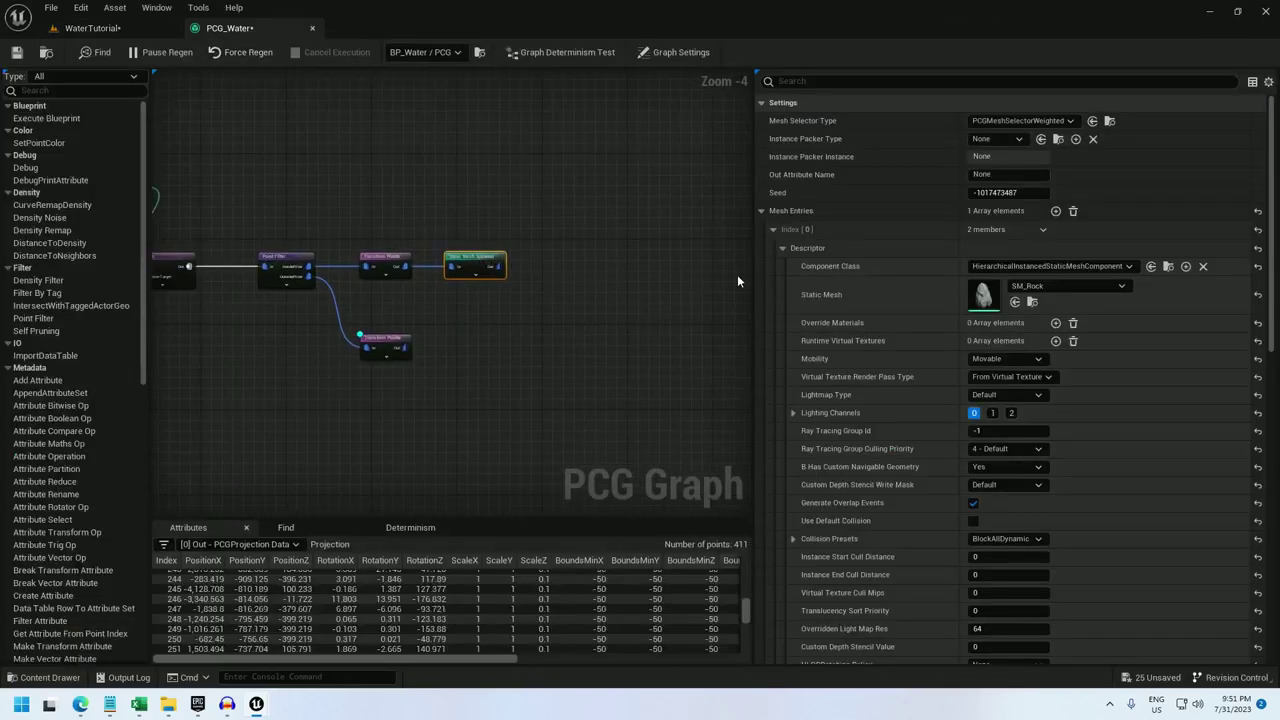
pyautogui.click(781, 248)
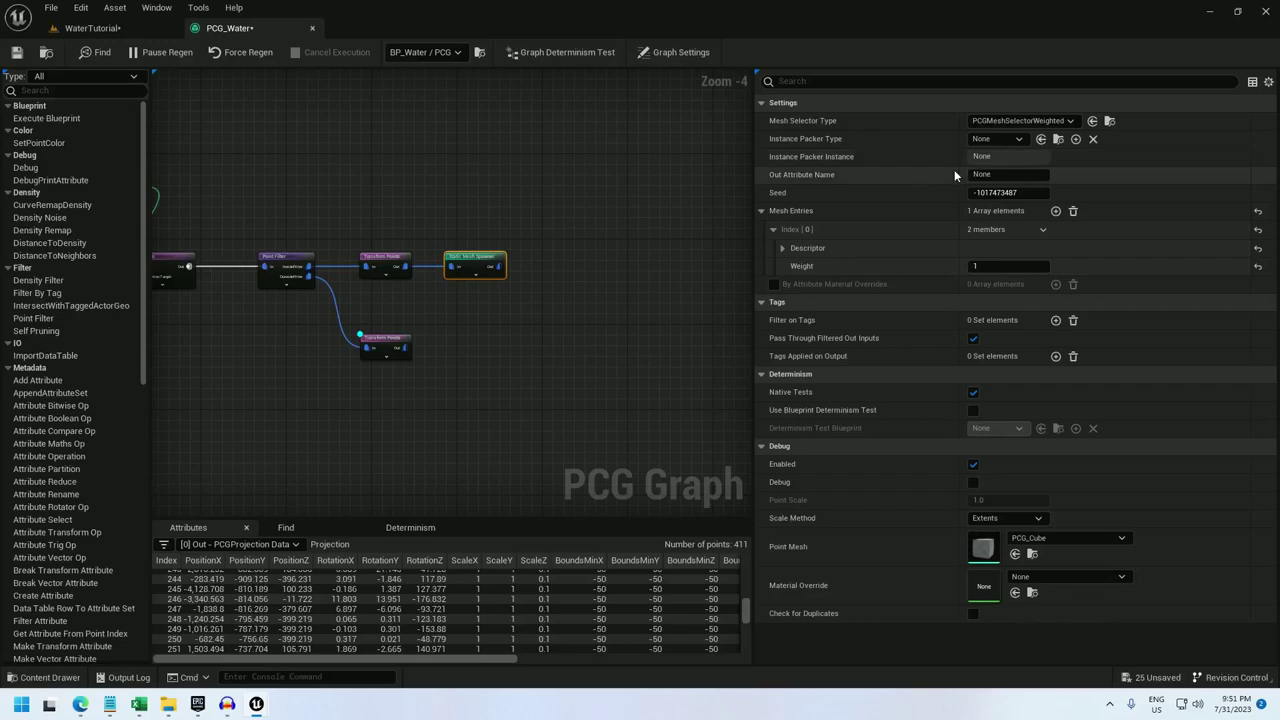
pyautogui.click(995, 139)
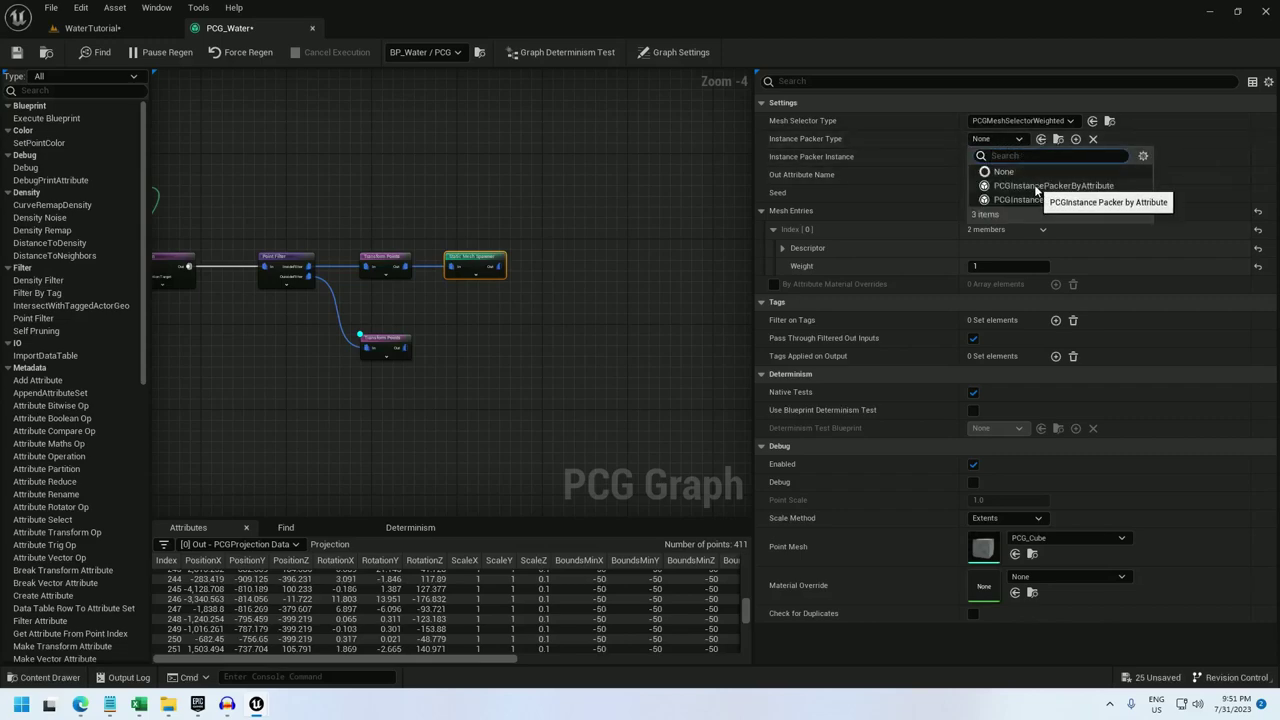
pyautogui.click(1115, 189)
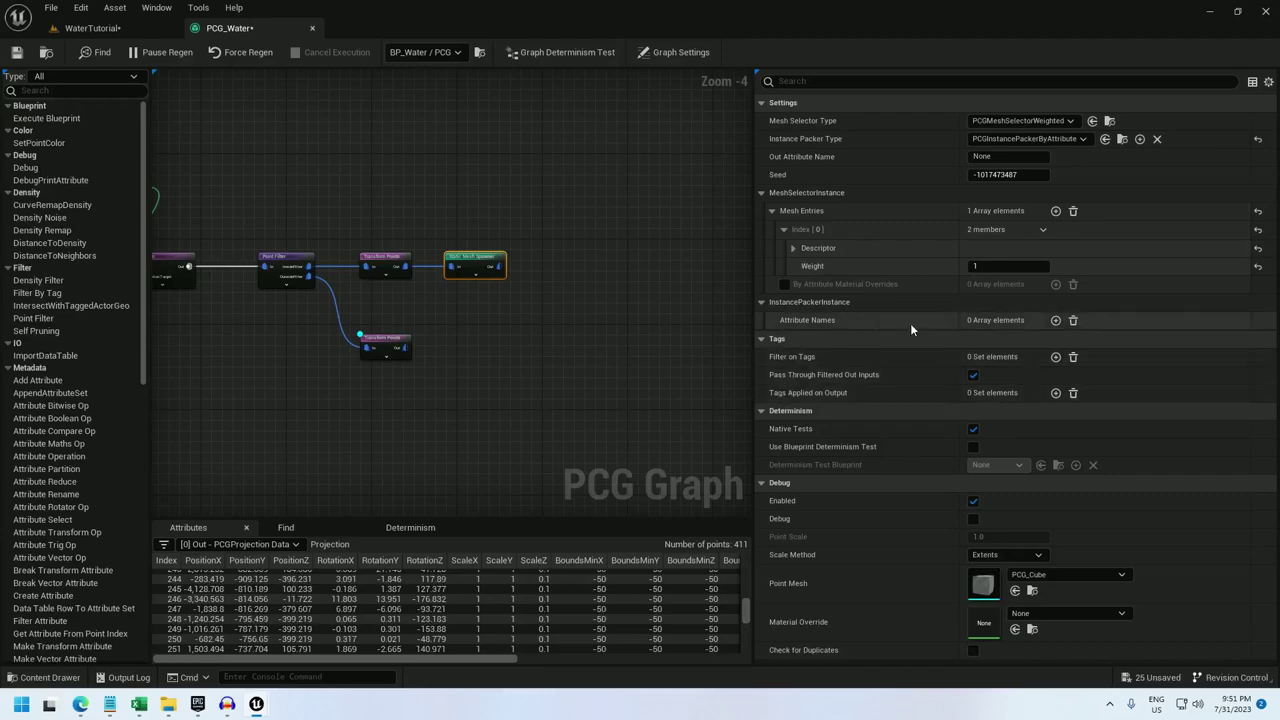
pyautogui.click(1055, 320)
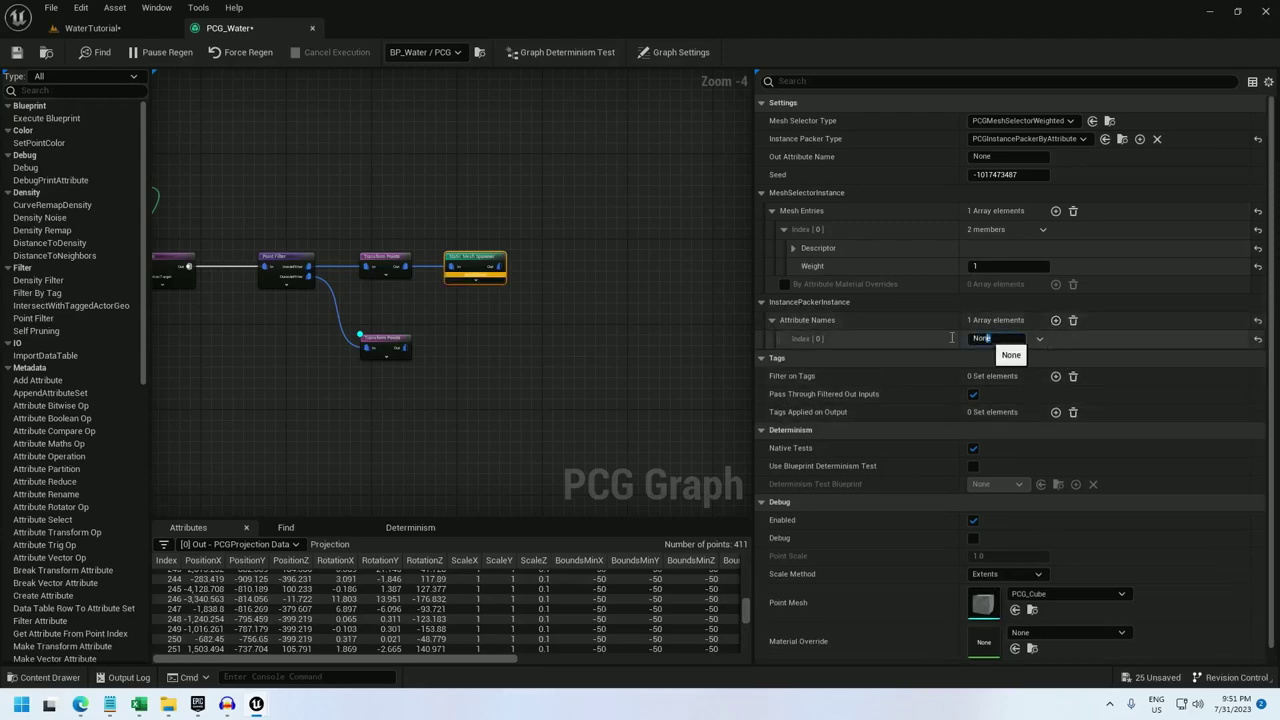
pyautogui.write('Green')
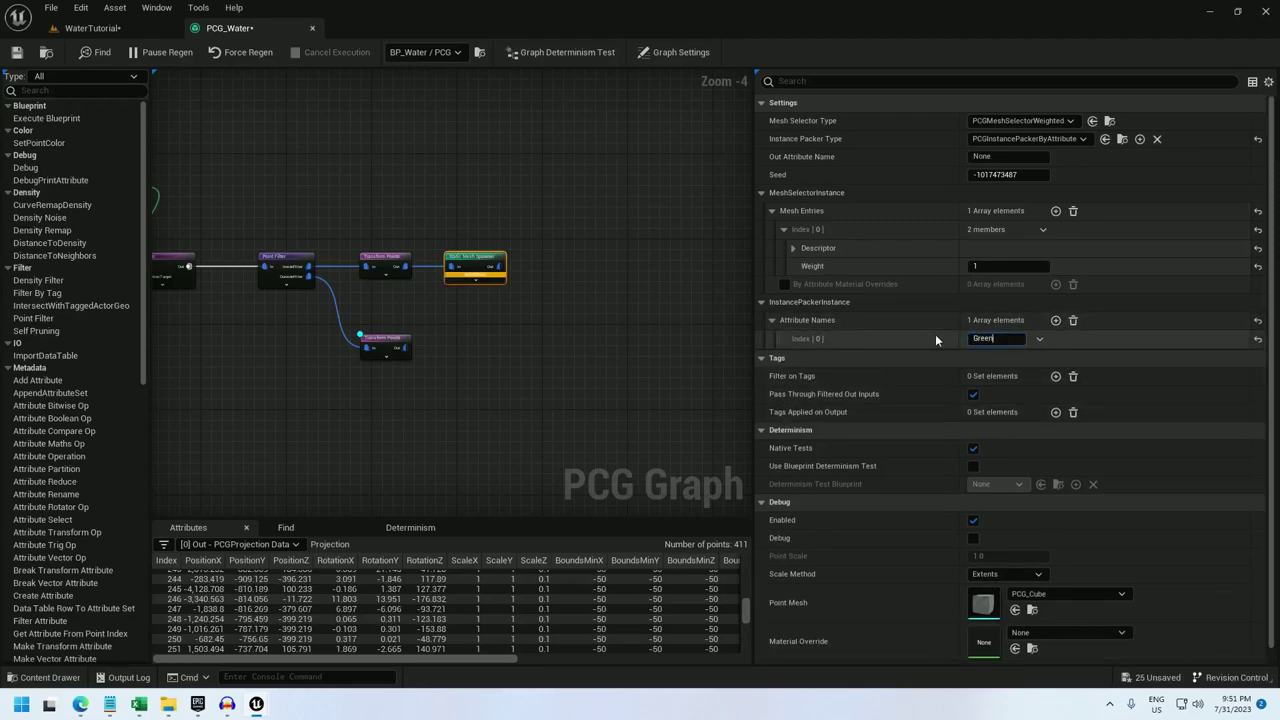
pyautogui.press('Return')
# Step: Insert an Attribute Operation node between the upper Transform Points node and the Static Mesh Spawner
pyautogui.moveTo(469, 260); pyautogui.dragTo(535, 257)
pyautogui.rightClick(430, 243)
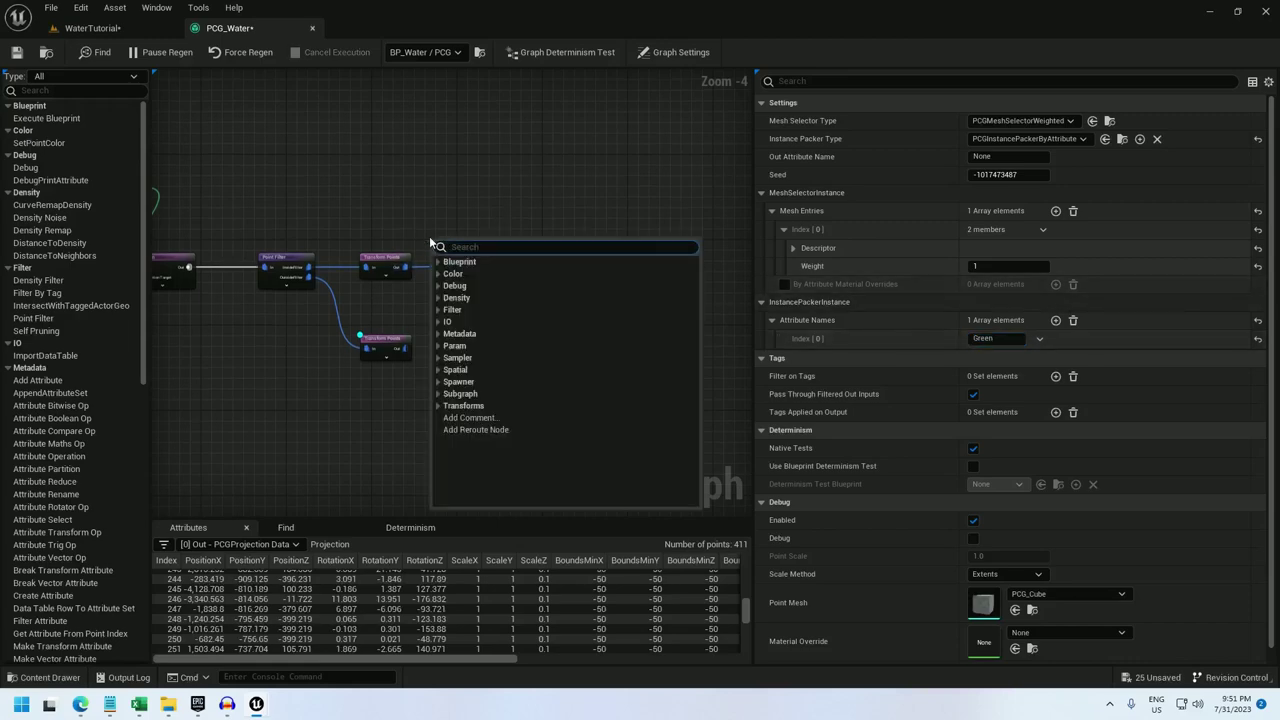
pyautogui.write('attrib')
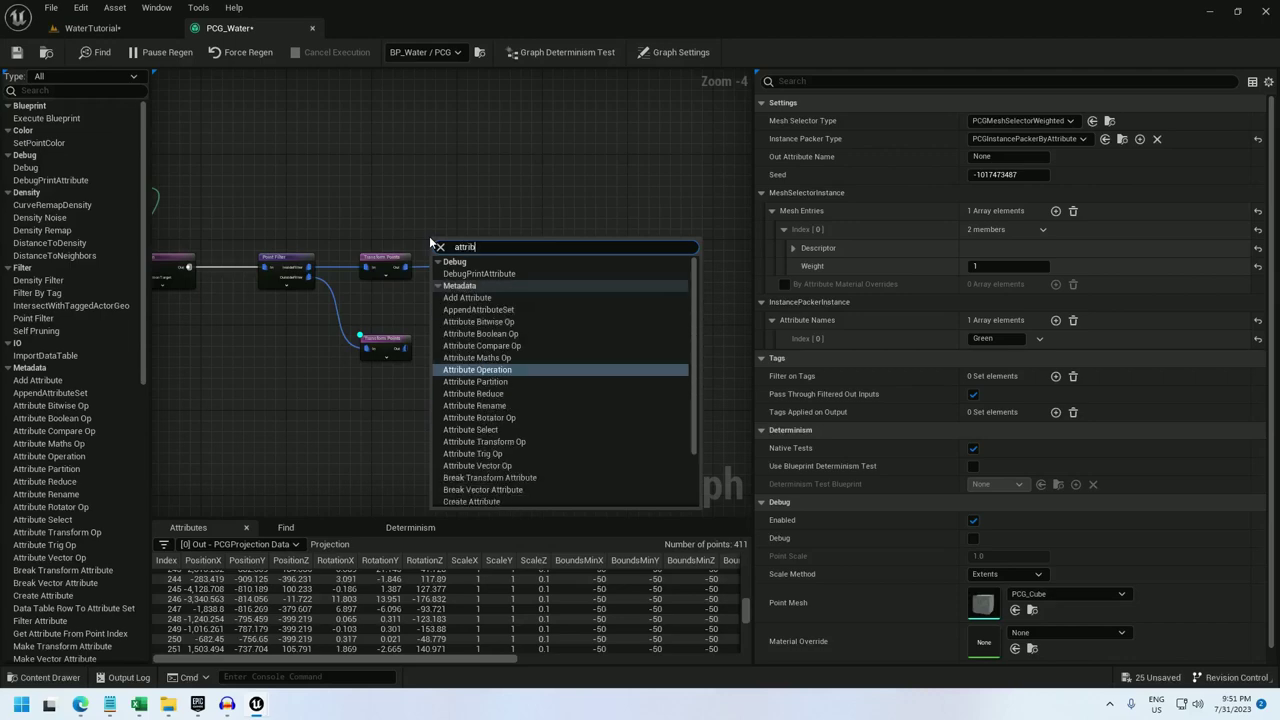
pyautogui.write('ute operation')
pyautogui.press('Return')
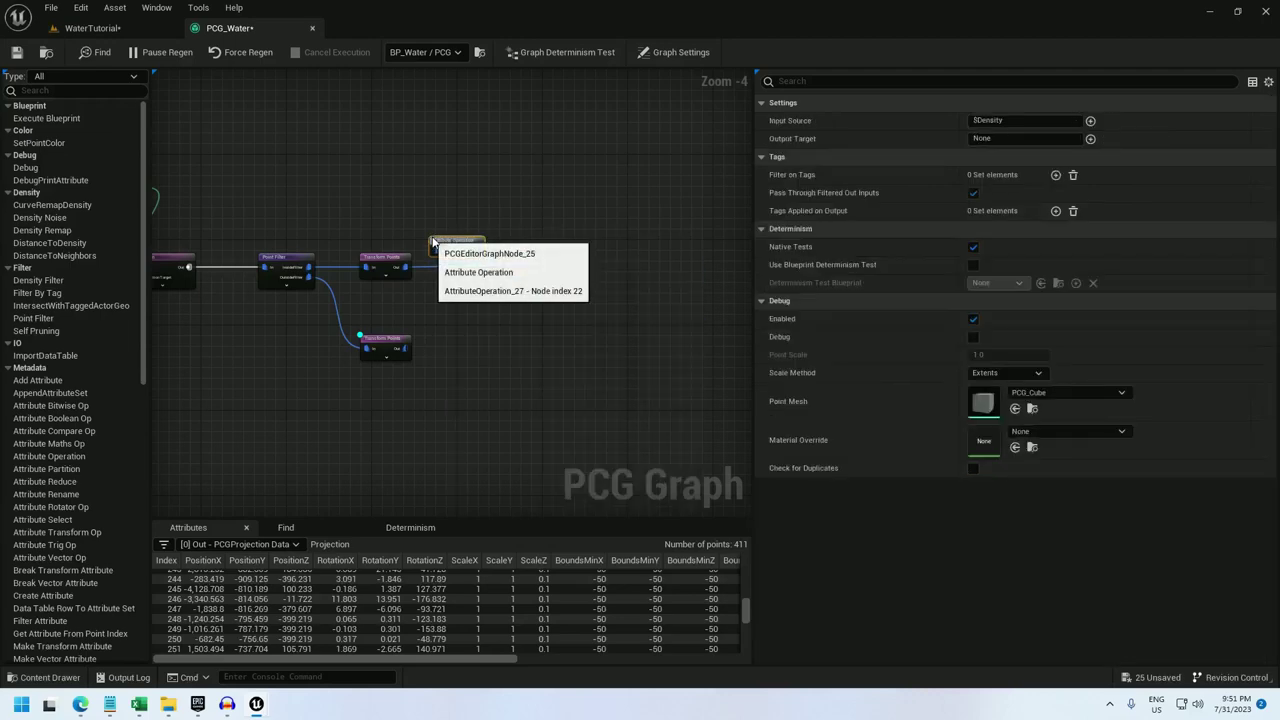
pyautogui.moveTo(429, 252); pyautogui.dragTo(525, 273)
pyautogui.moveTo(467, 244); pyautogui.dragTo(468, 264)
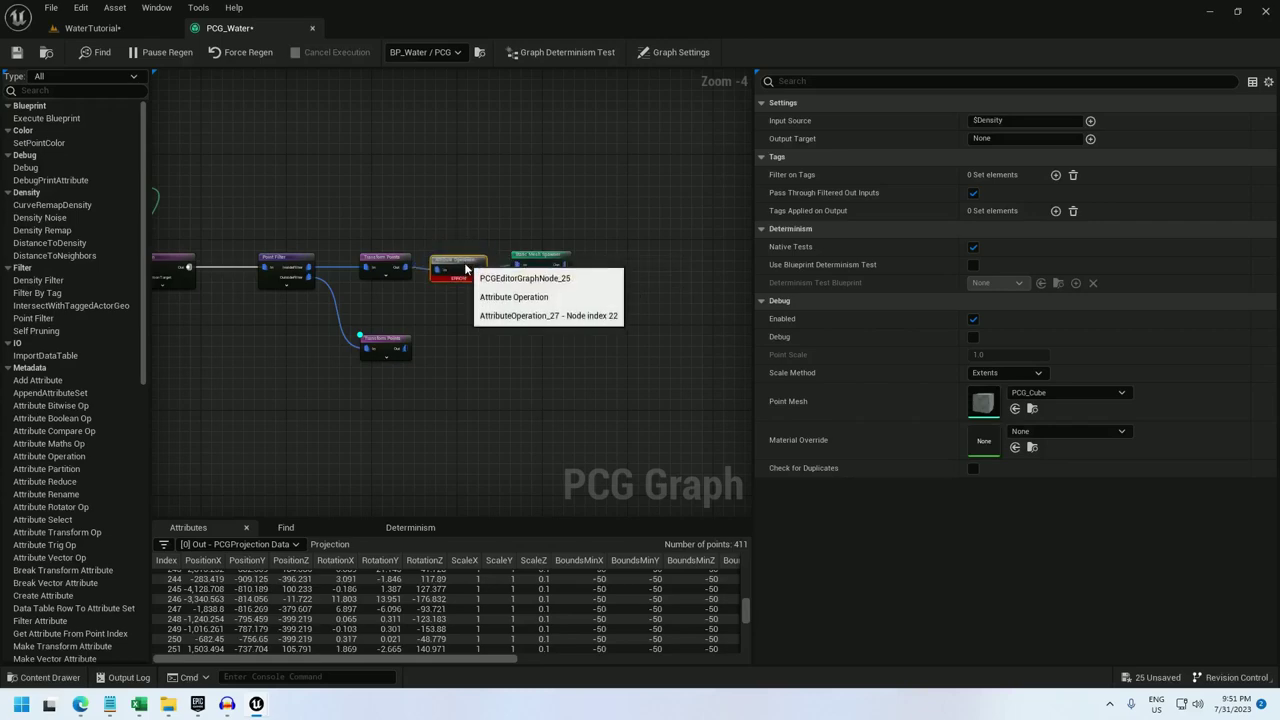
# Step: Set the Attribute Operation node's Output Target to Green
pyautogui.moveTo(1000, 138); pyautogui.dragTo(876, 132)
pyautogui.write('Green')
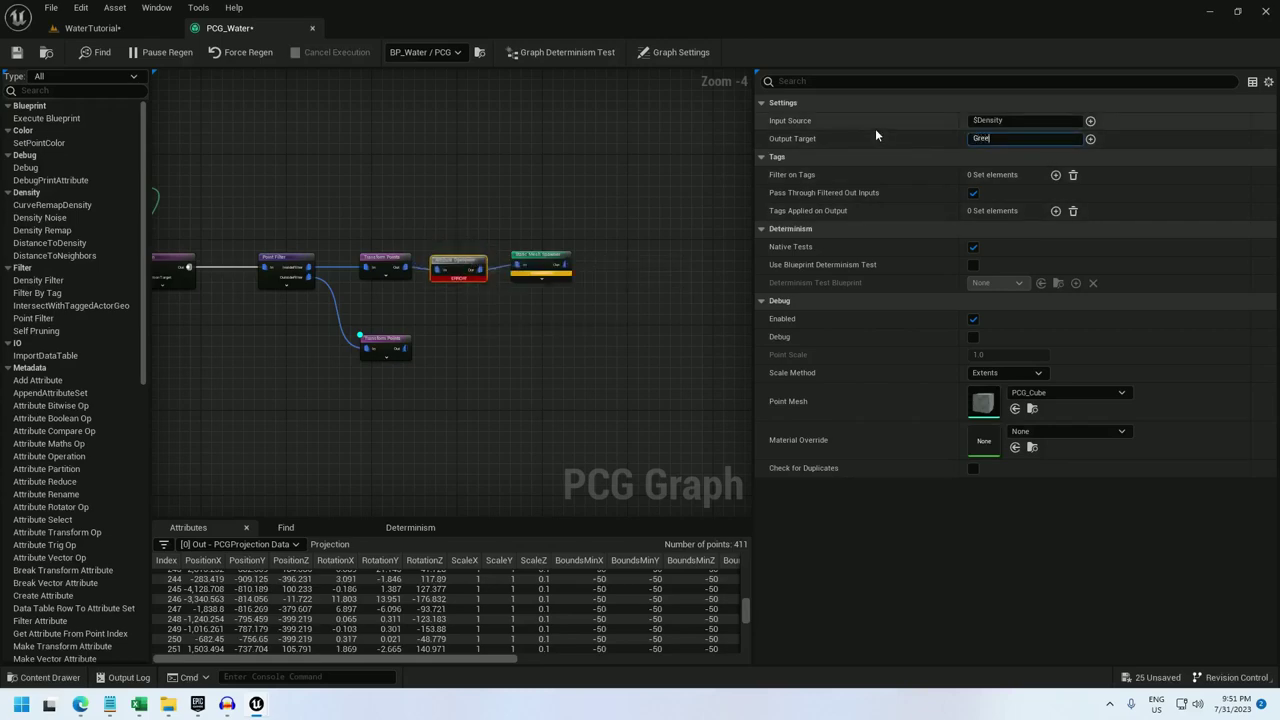
pyautogui.press('Return')
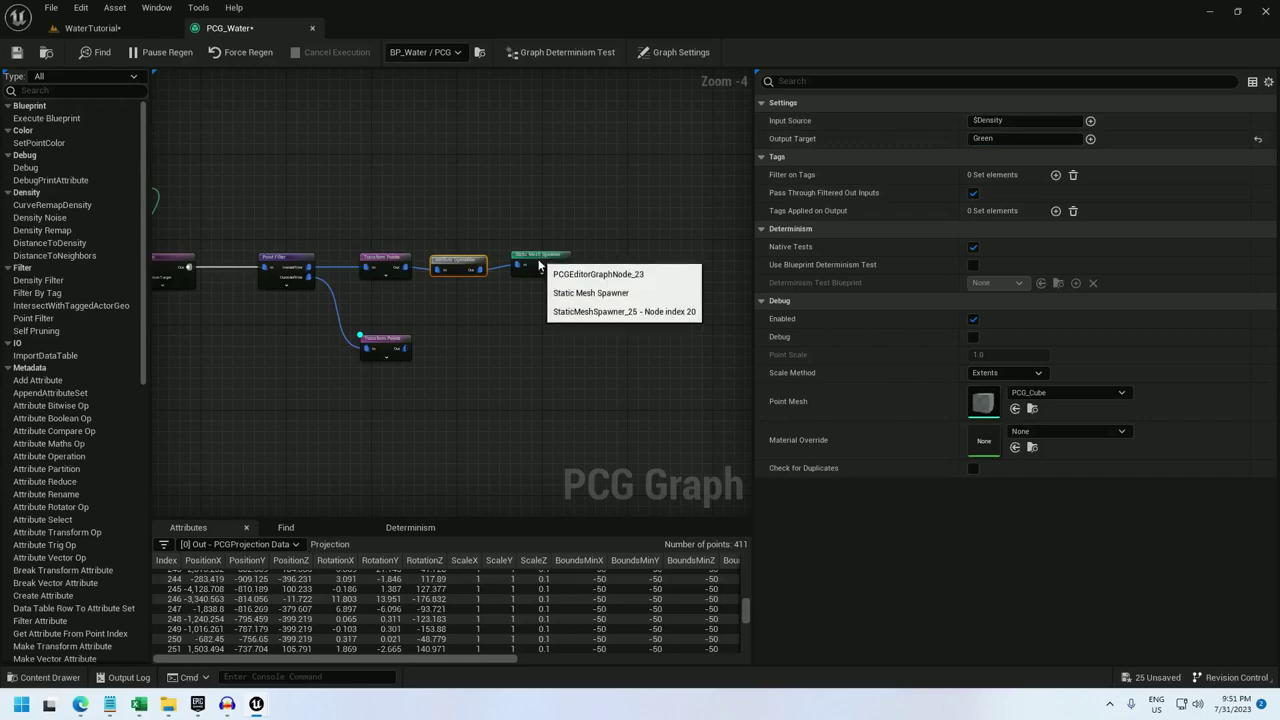
# Step: Inspect the Static Mesh Spawner's output and look for the Green attribute in the point data
pyautogui.click(522, 264)
pyautogui.rightClick(529, 265)
pyautogui.click(575, 434)
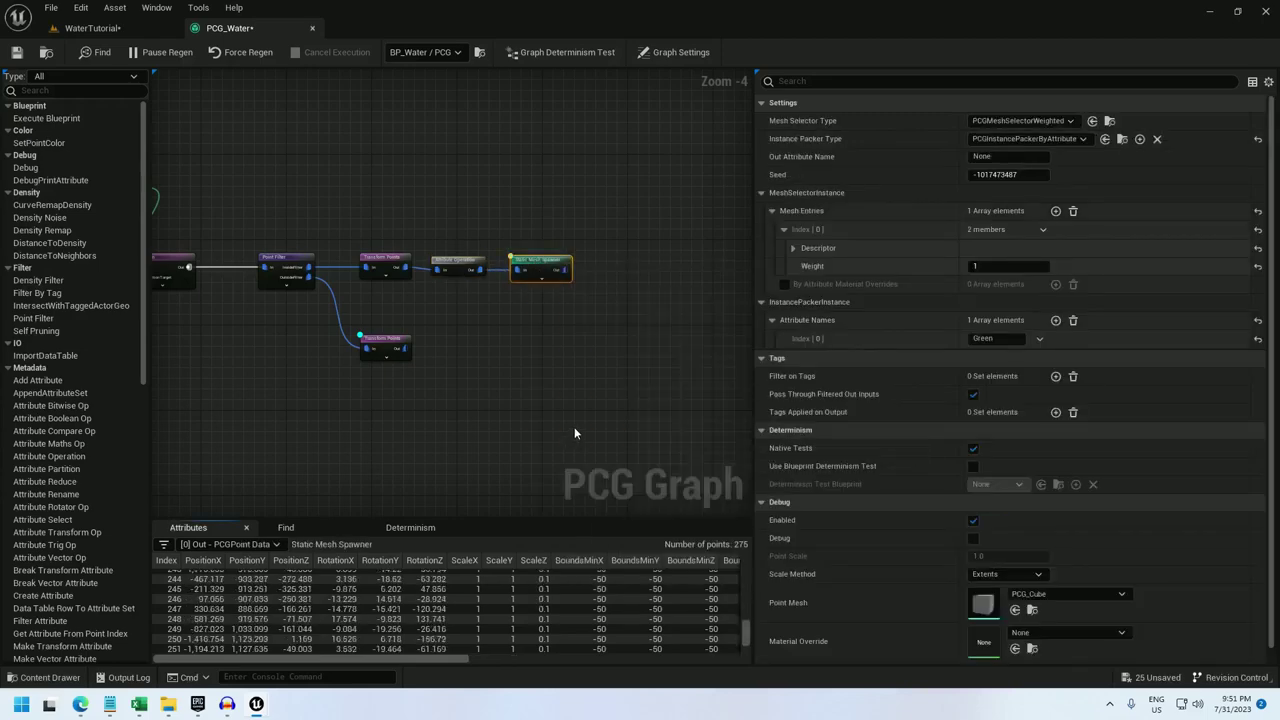
pyautogui.moveTo(462, 651); pyautogui.dragTo(752, 674)
pyautogui.scroll(5, 600, 601)
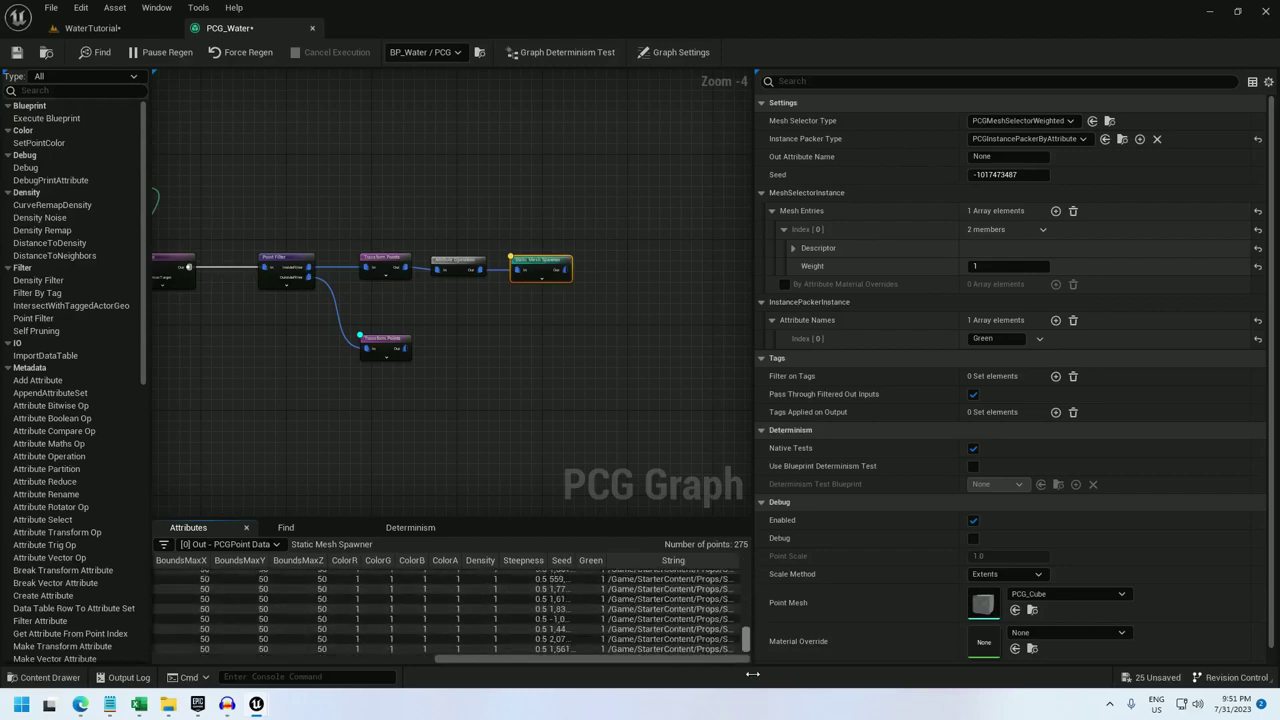
# Step: Insert a Merge node between the Attribute Operation node and the Static Mesh Spawner, and check the Green values in the spawner's point data
pyautogui.scroll(2, 575, 360)
pyautogui.moveTo(500, 220); pyautogui.dragTo(571, 200, button='right')
pyautogui.rightClick(566, 200)
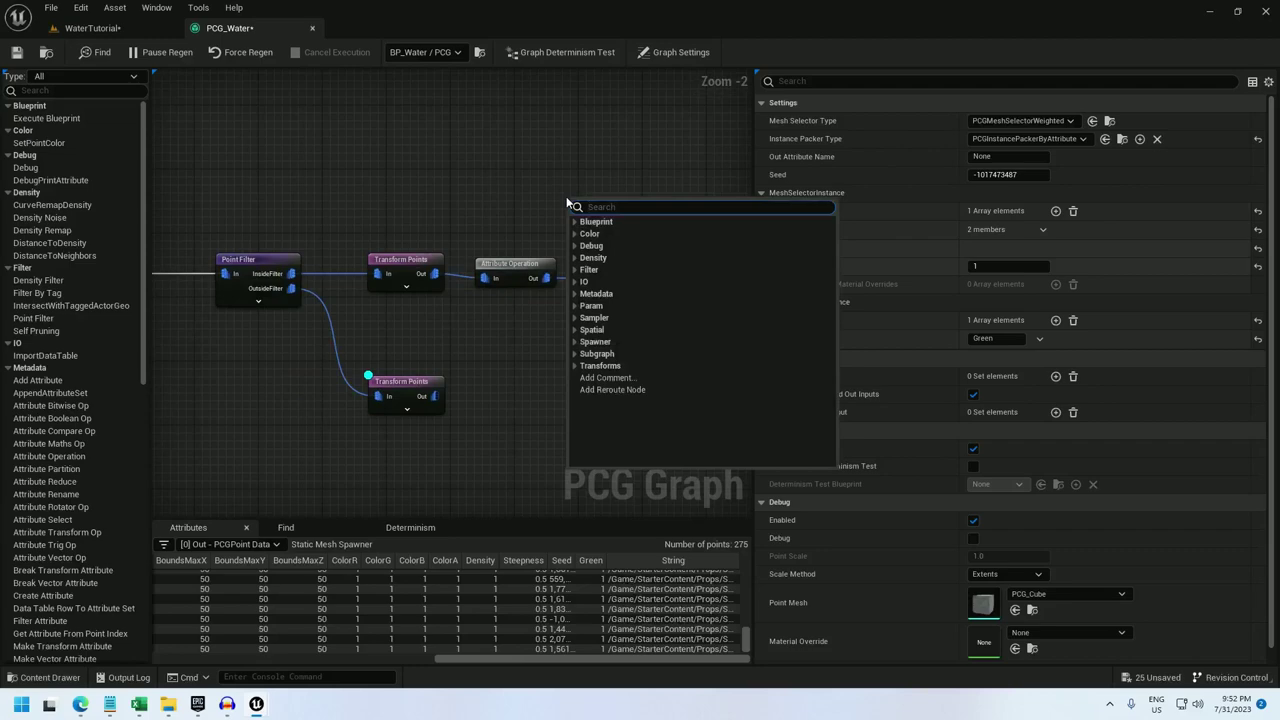
pyautogui.write('merge')
pyautogui.press('Return')
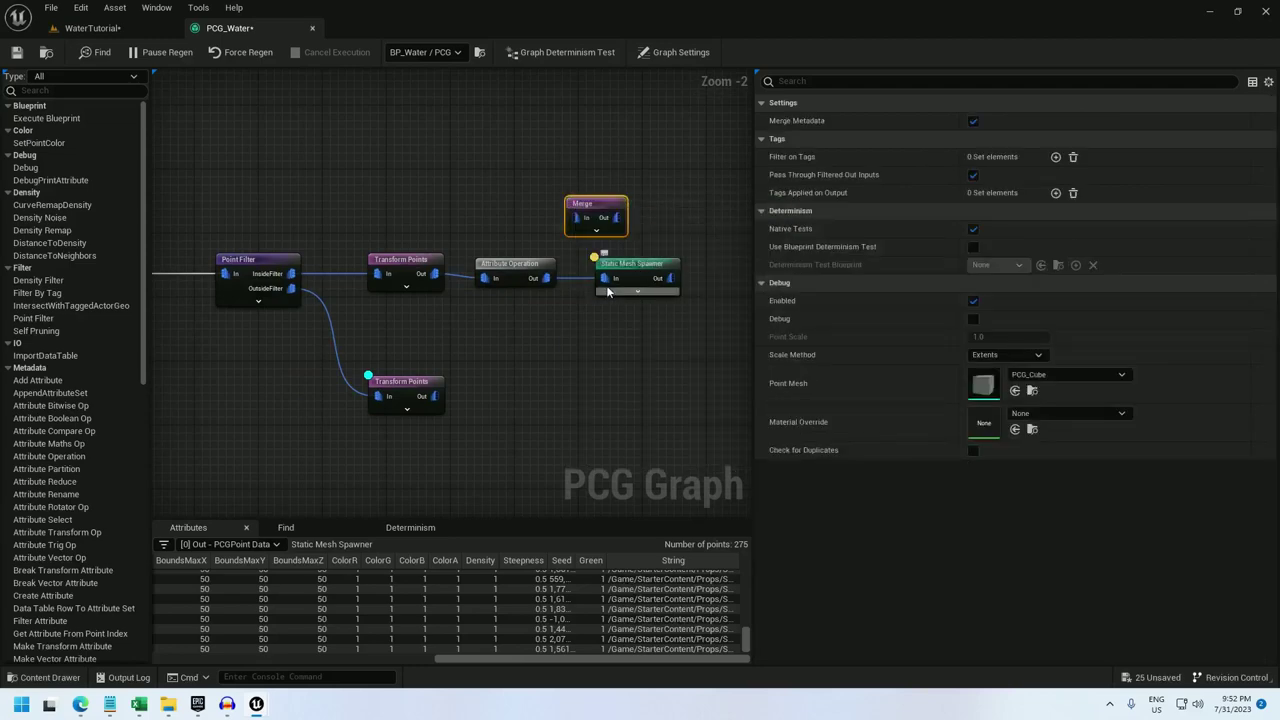
pyautogui.moveTo(605, 279)
pyautogui.keyDown('ctrl'); pyautogui.mouseDown()
pyautogui.moveTo(566, 245)
pyautogui.moveTo(579, 219)
pyautogui.moveTo(603, 279)
pyautogui.mouseUp(); pyautogui.keyUp('ctrl')
pyautogui.moveTo(744, 590); pyautogui.dragTo(748, 612)
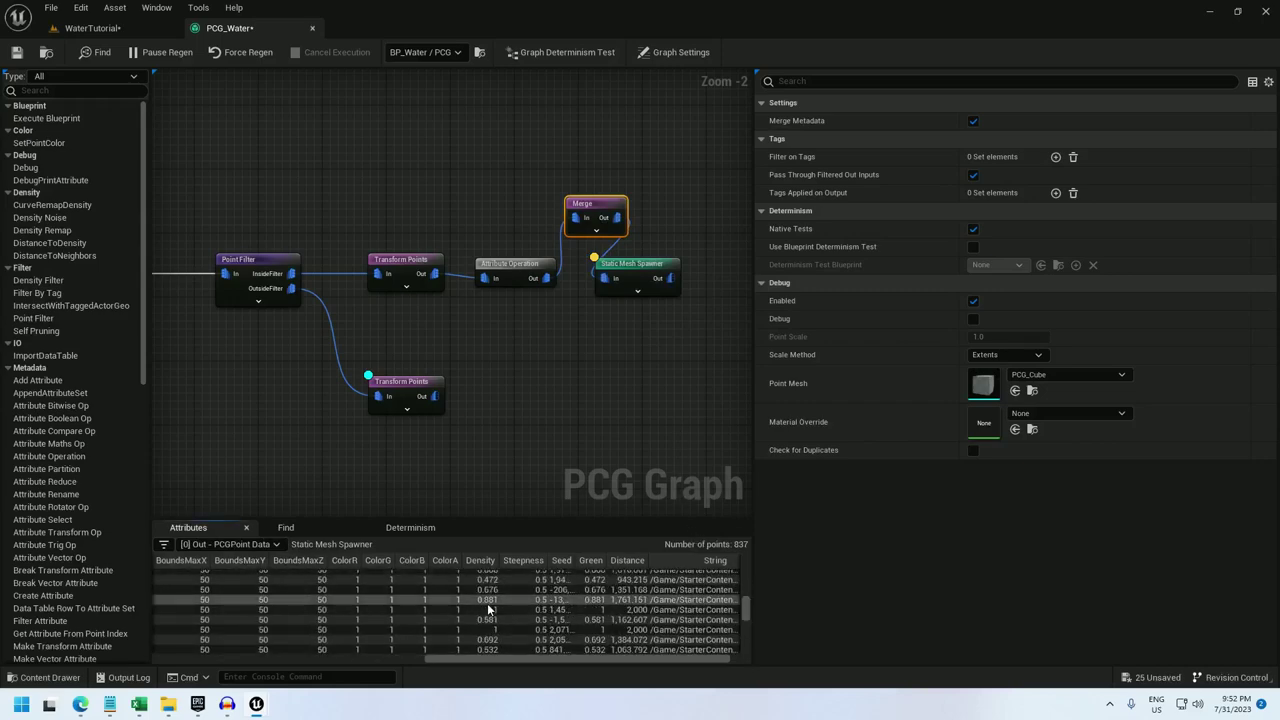
pyautogui.moveTo(743, 608); pyautogui.dragTo(747, 676)
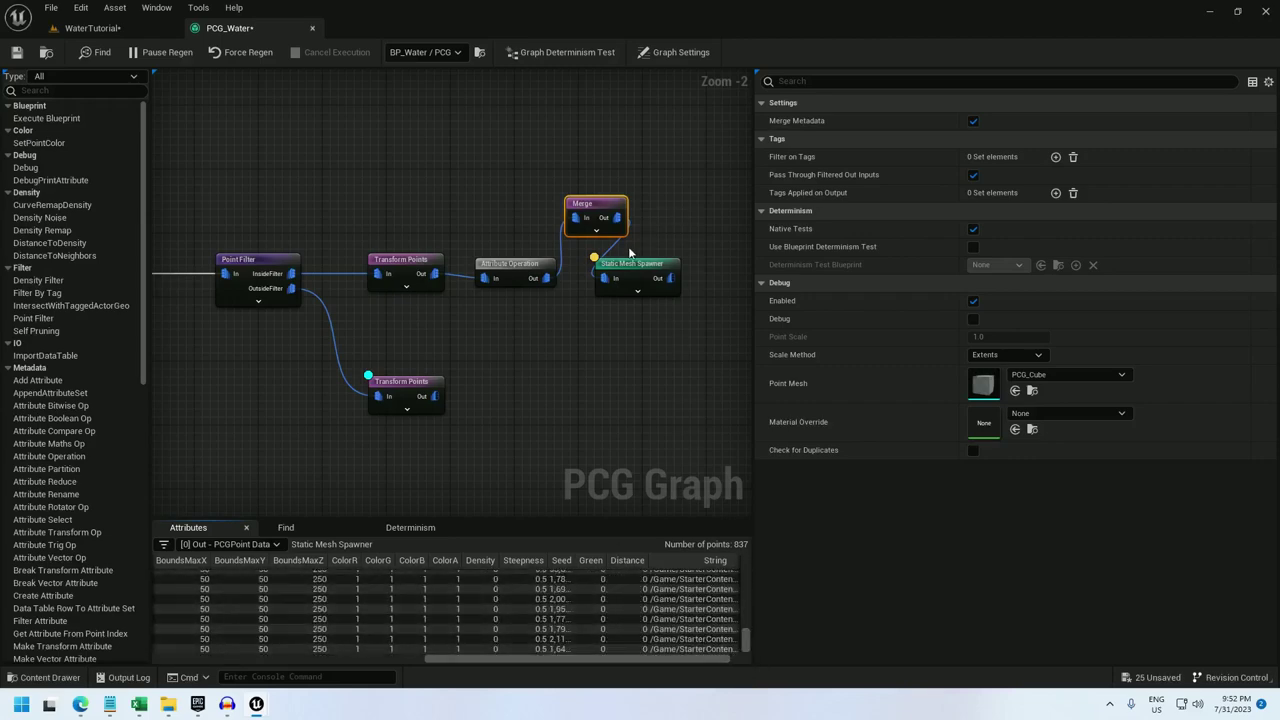
# Step: Make room for the Merge node and line it up in one row with the neighbouring nodes of the upper branch
pyautogui.moveTo(630, 263); pyautogui.dragTo(703, 264)
pyautogui.moveTo(706, 325); pyautogui.dragTo(506, 213)
pyautogui.press('q')
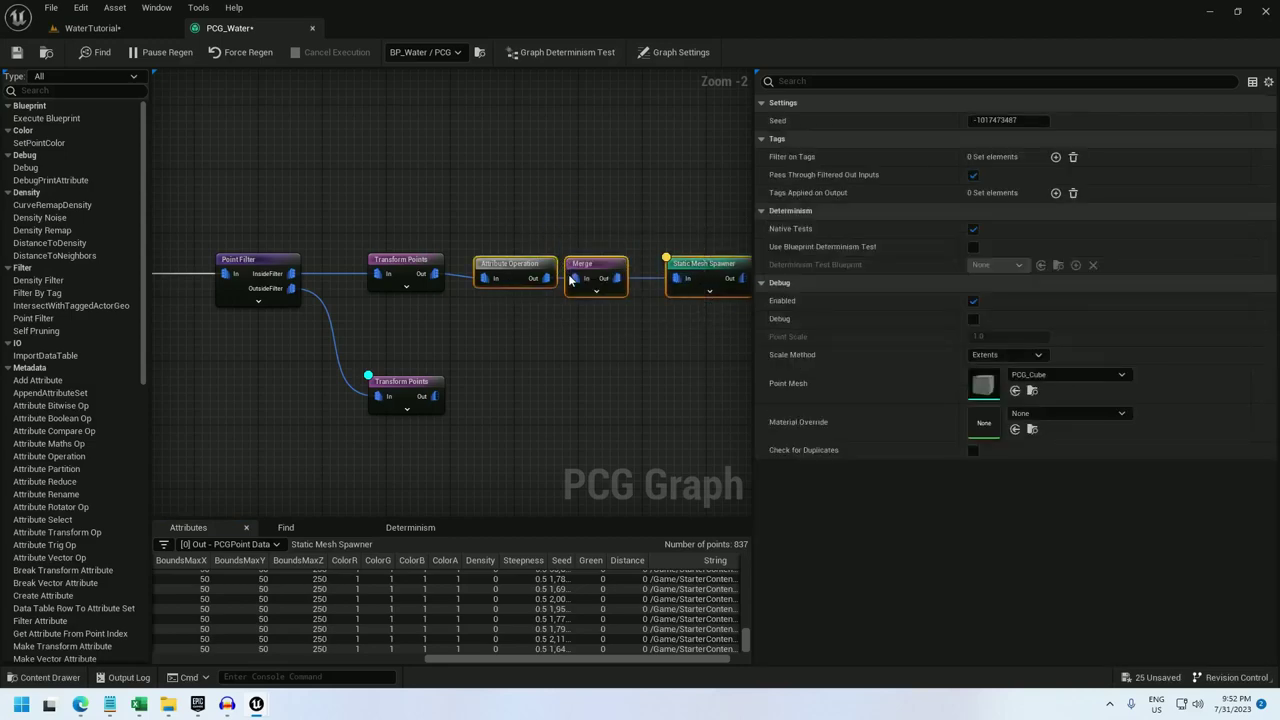
pyautogui.scroll(-4, 570, 280)
pyautogui.scroll(2, 543, 275)
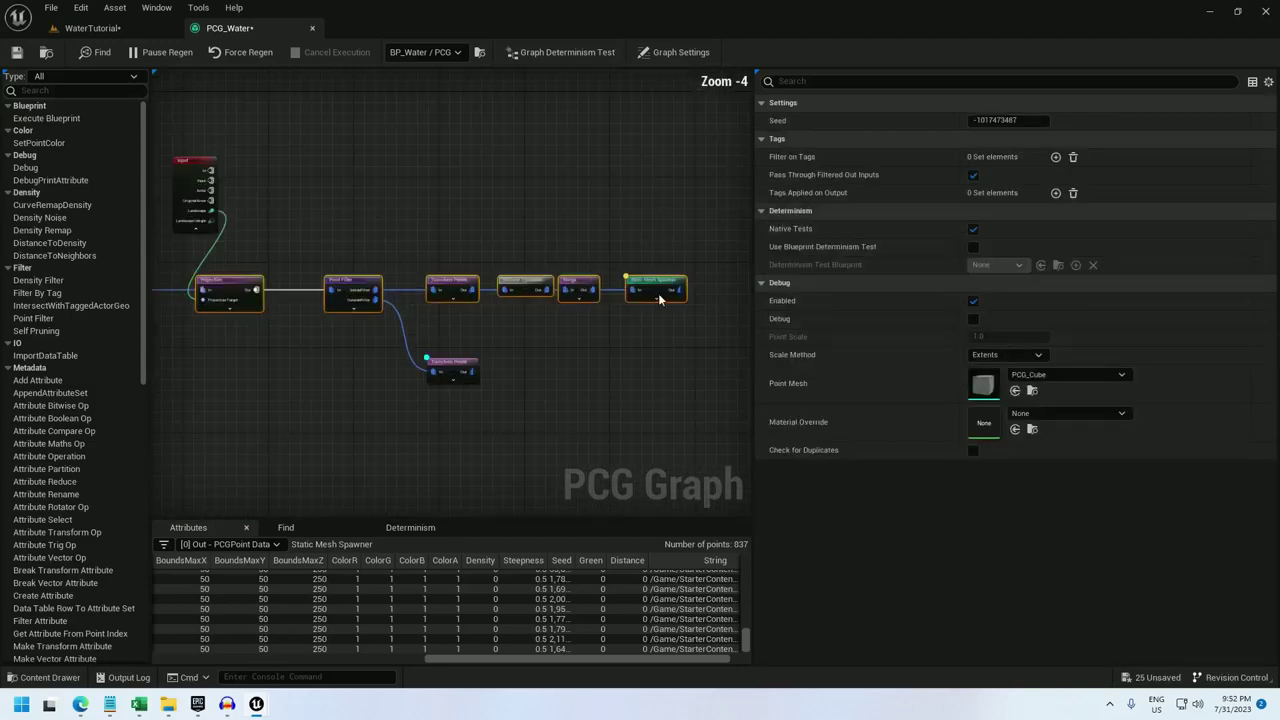
# Step: Locate the SM_Rock mesh used in the Static Mesh Spawner's mesh entry and open it for editing
pyautogui.click(660, 283)
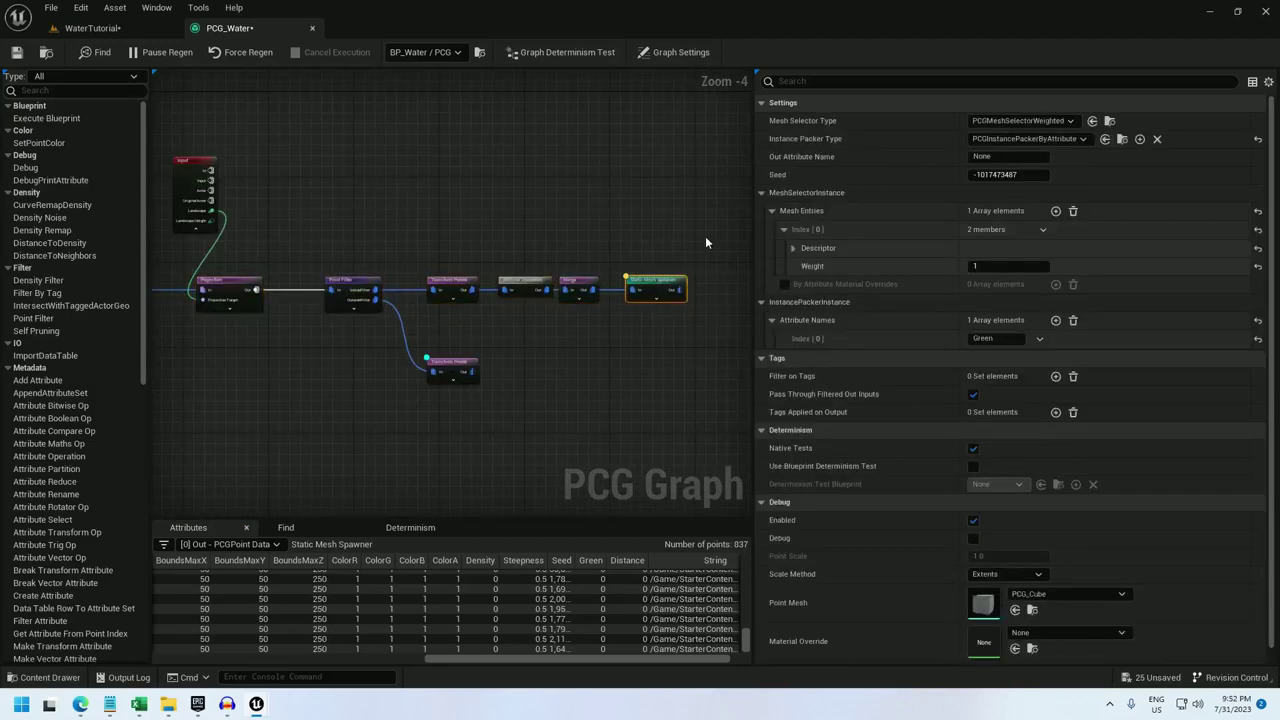
pyautogui.click(792, 248)
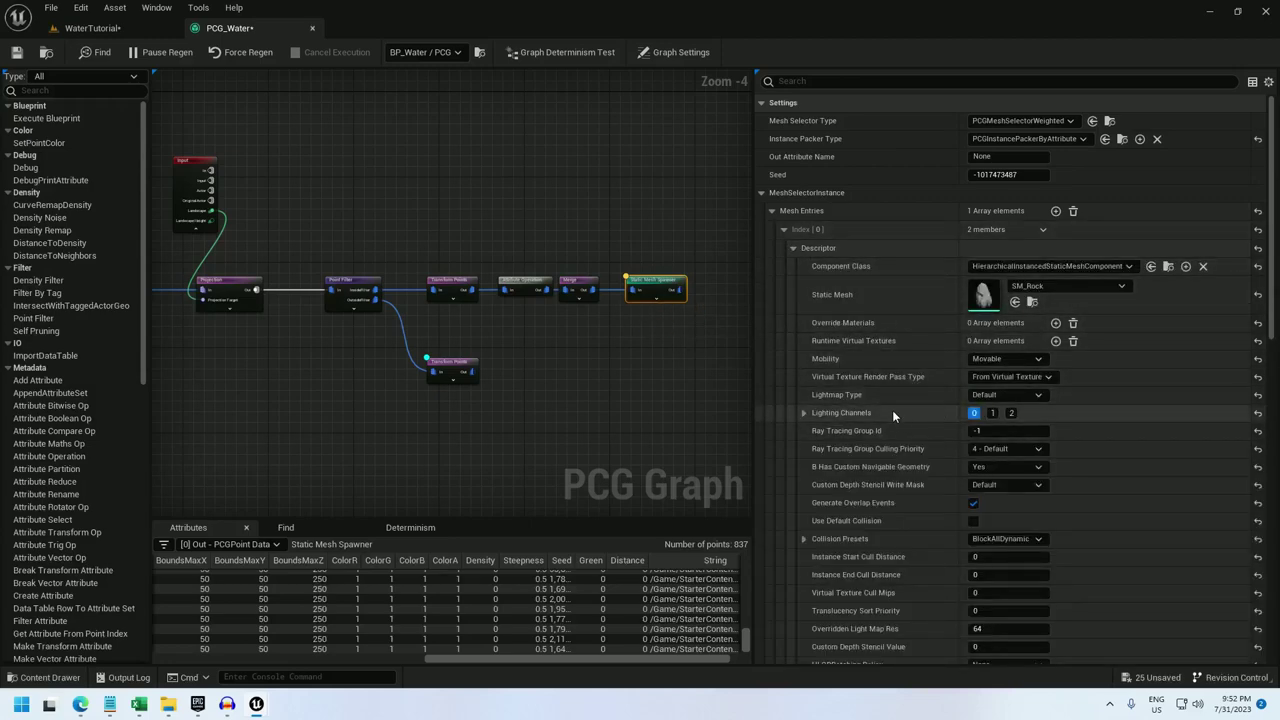
pyautogui.click(1032, 301)
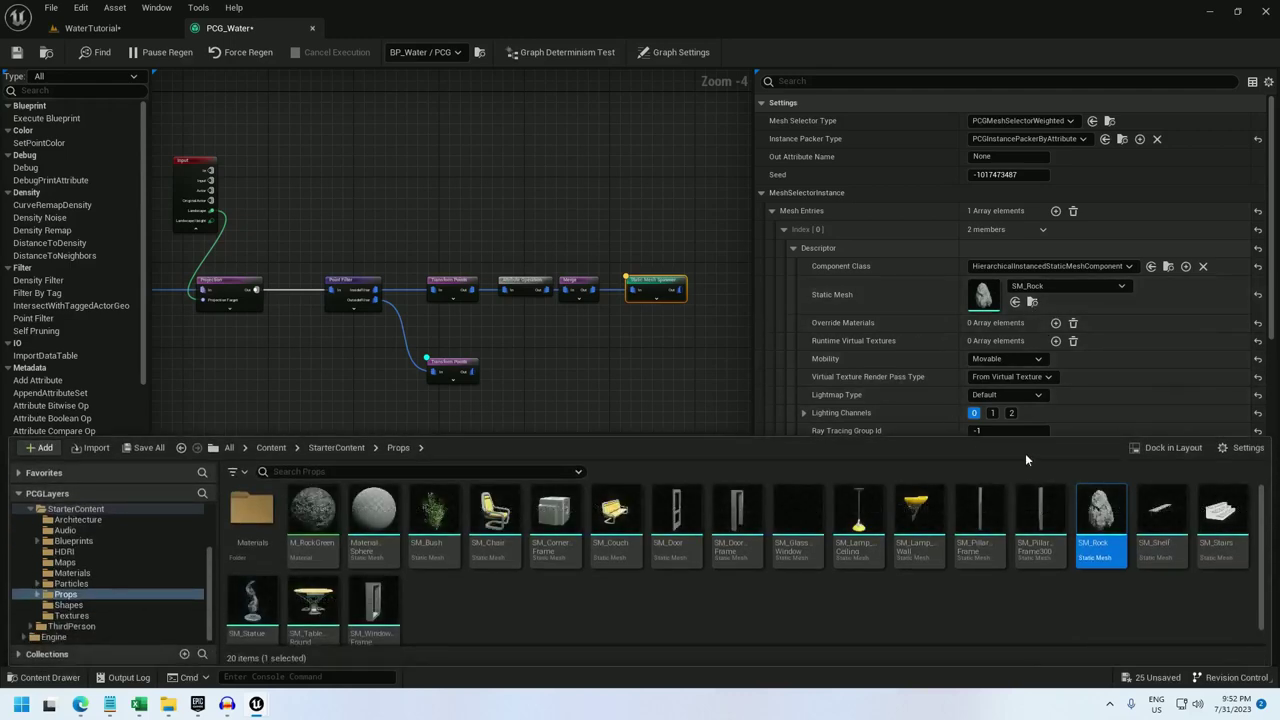
pyautogui.doubleClick(1104, 515)
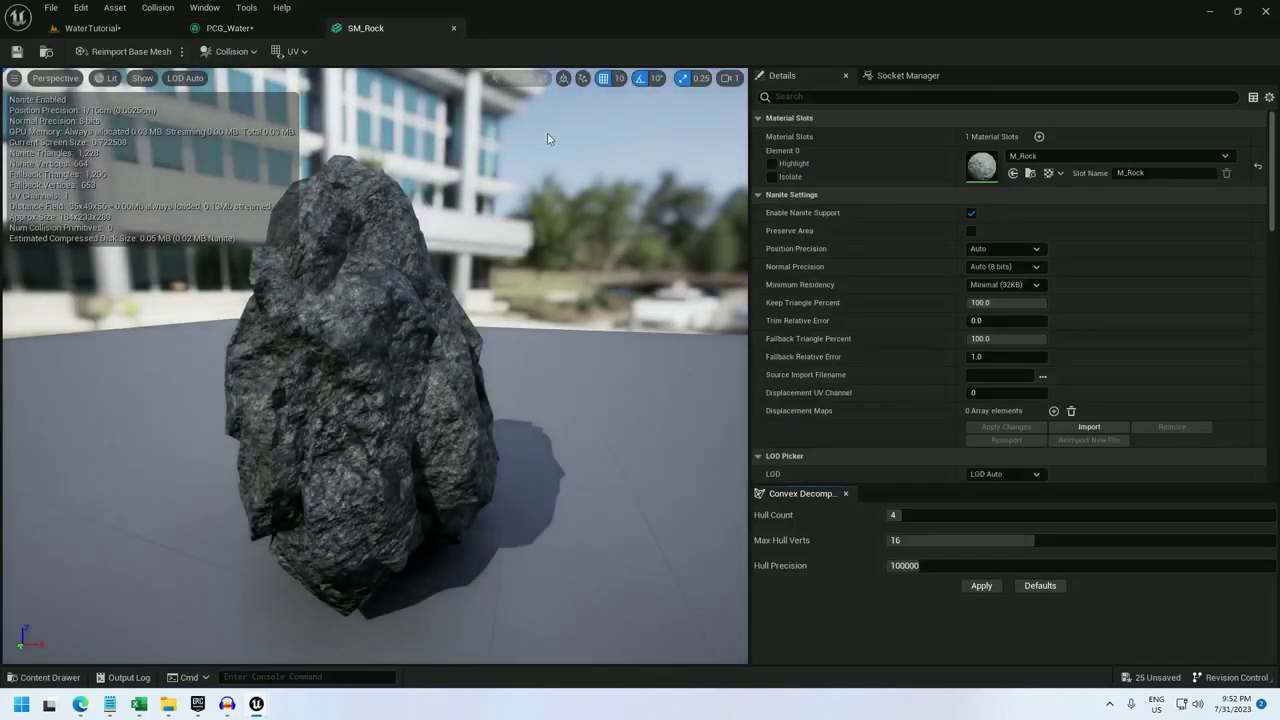
# Step: Duplicate the rock mesh's M_Rock material as M_GreenRock and open the copy for editing
pyautogui.click(1030, 174)
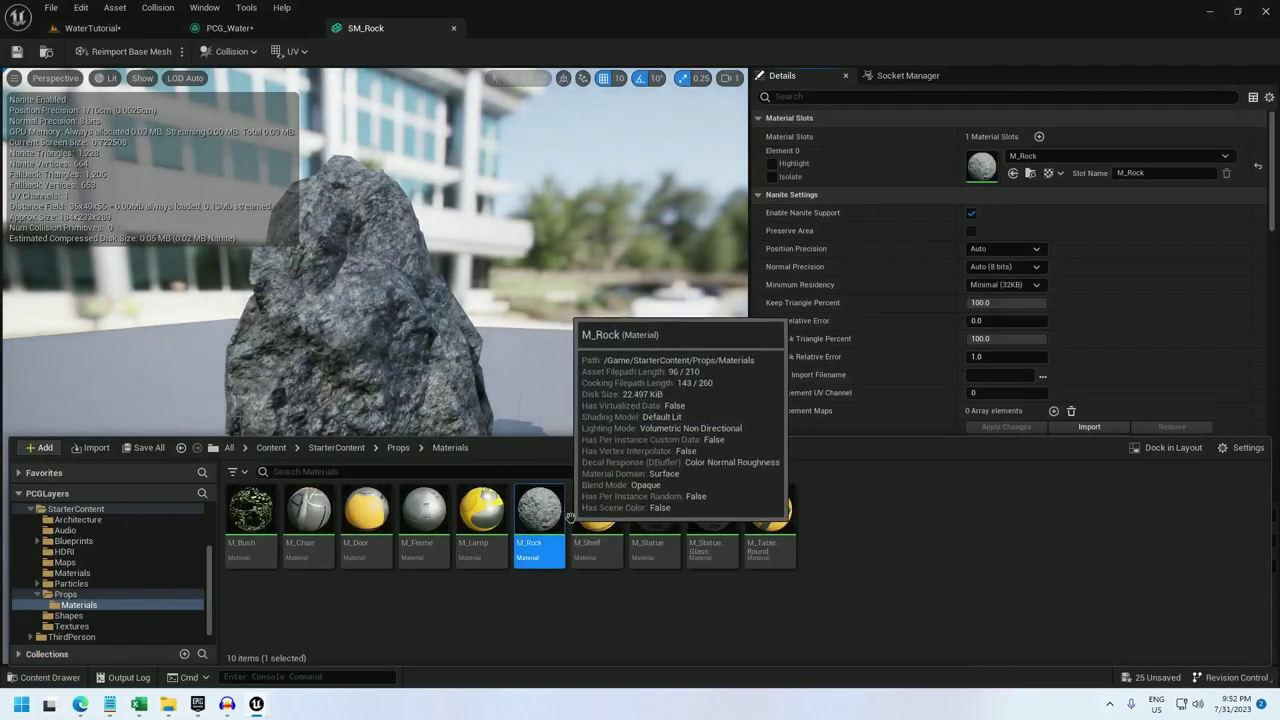
pyautogui.hotkey('ctrl', 'd')
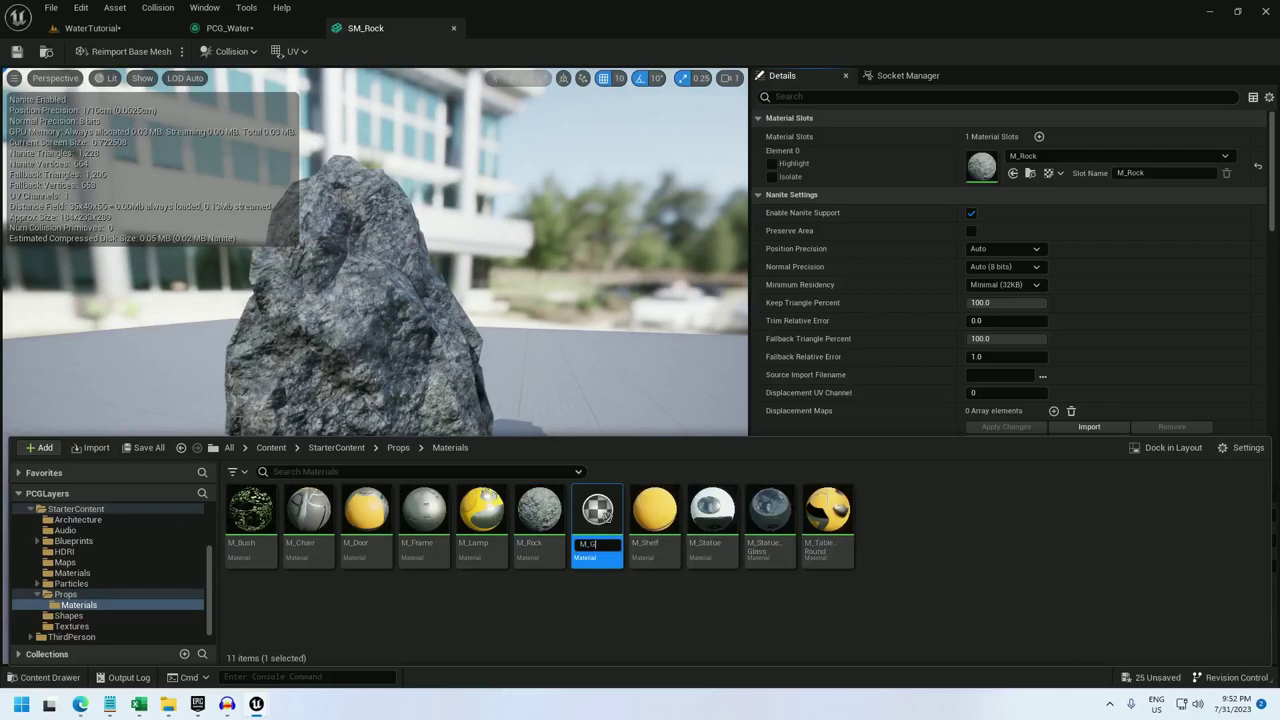
pyautogui.press('Return')
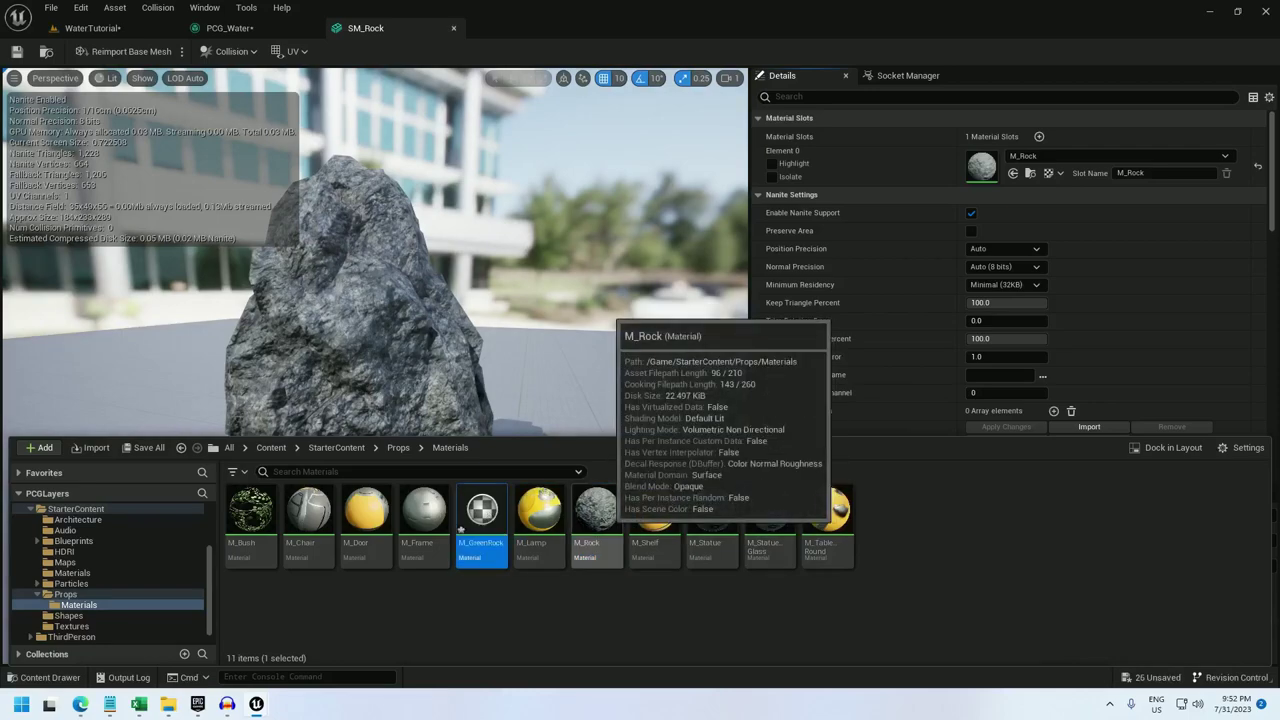
pyautogui.doubleClick(488, 522)
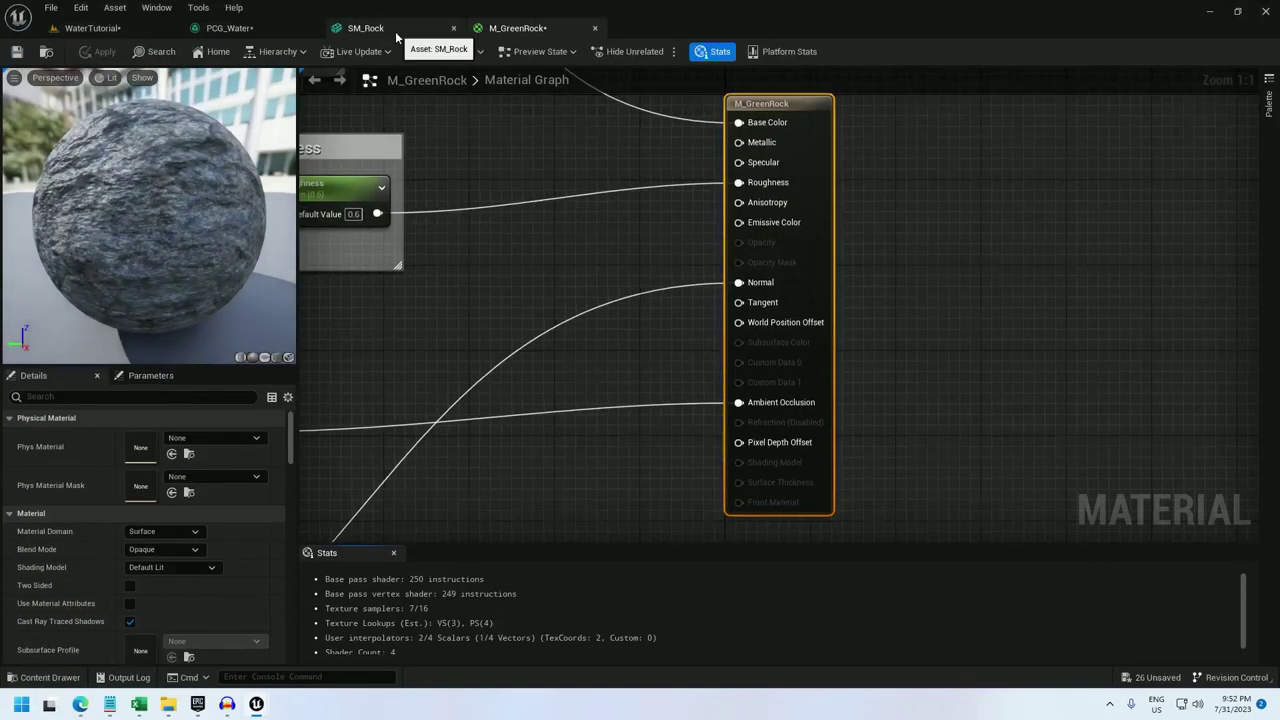
# Step: Add a PerInstanceCustomData node to the M_GreenRock graph, above the rock Texture Sample
pyautogui.moveTo(459, 183); pyautogui.dragTo(558, 524, button='right')
pyautogui.scroll(-1, 573, 190)
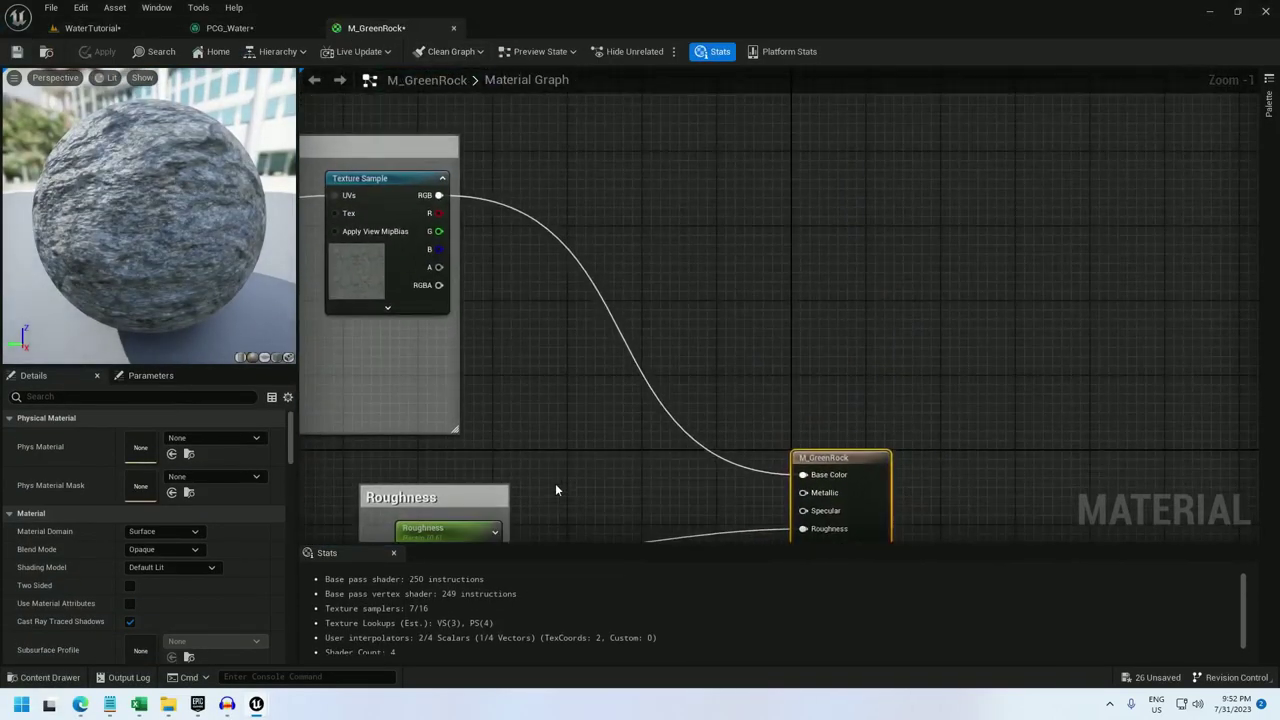
pyautogui.scroll(-1, 553, 478)
pyautogui.moveTo(528, 428); pyautogui.dragTo(597, 373, button='right')
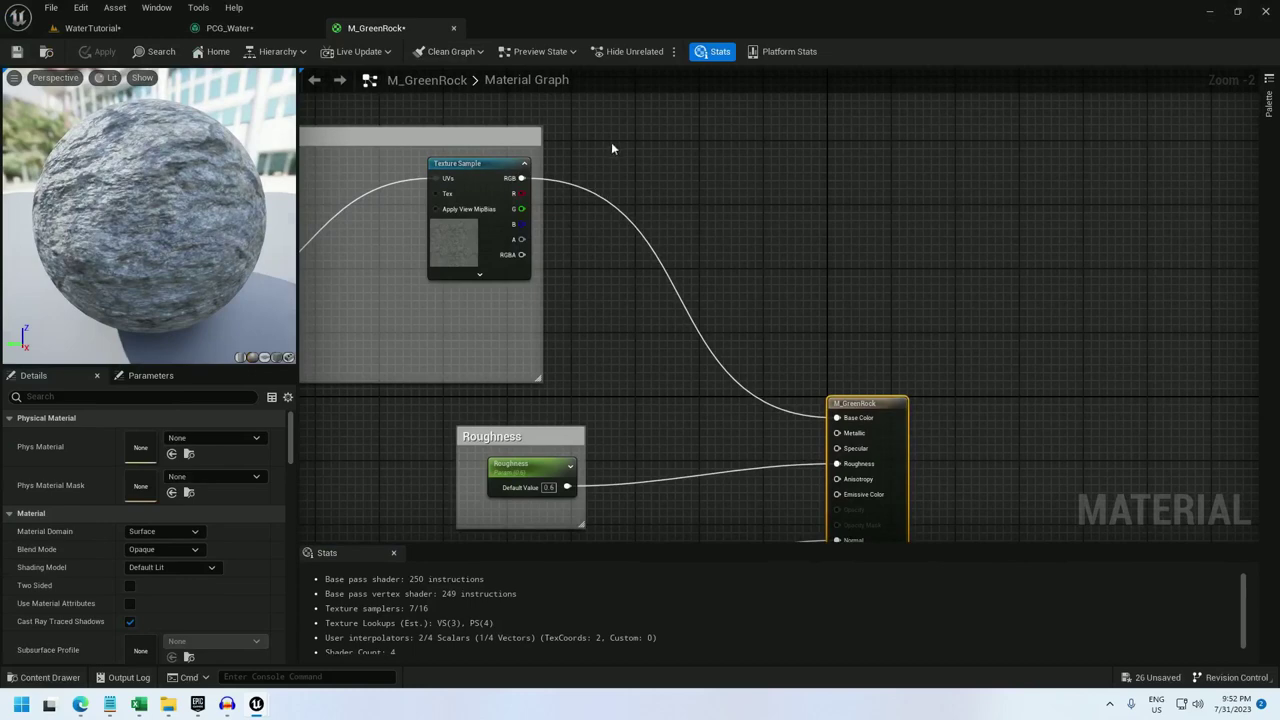
pyautogui.moveTo(613, 148); pyautogui.dragTo(629, 306, button='right')
pyautogui.rightClick(567, 245)
pyautogui.write('perinstance')
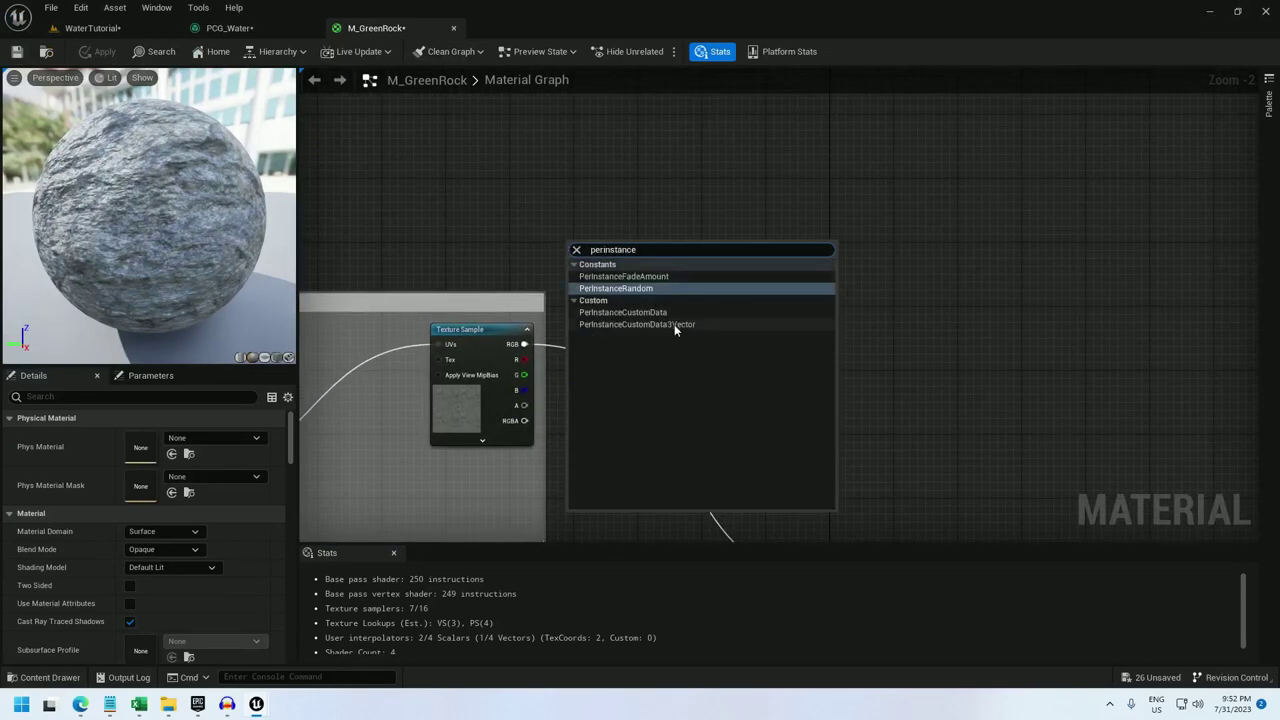
pyautogui.click(628, 312)
pyautogui.moveTo(646, 257); pyautogui.dragTo(586, 221)
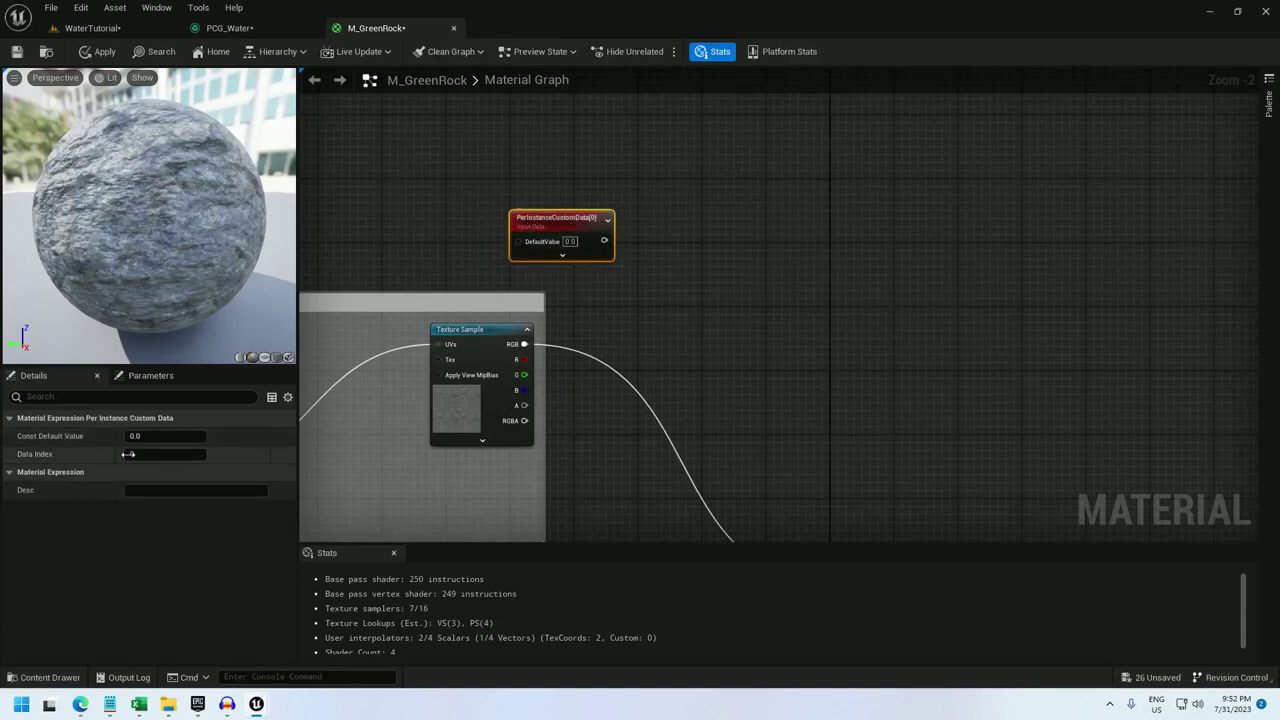
# Step: Check the Green attribute's array index in the PCG_Water spawner's instance packer settings against the material node's Data Index
pyautogui.click(229, 28)
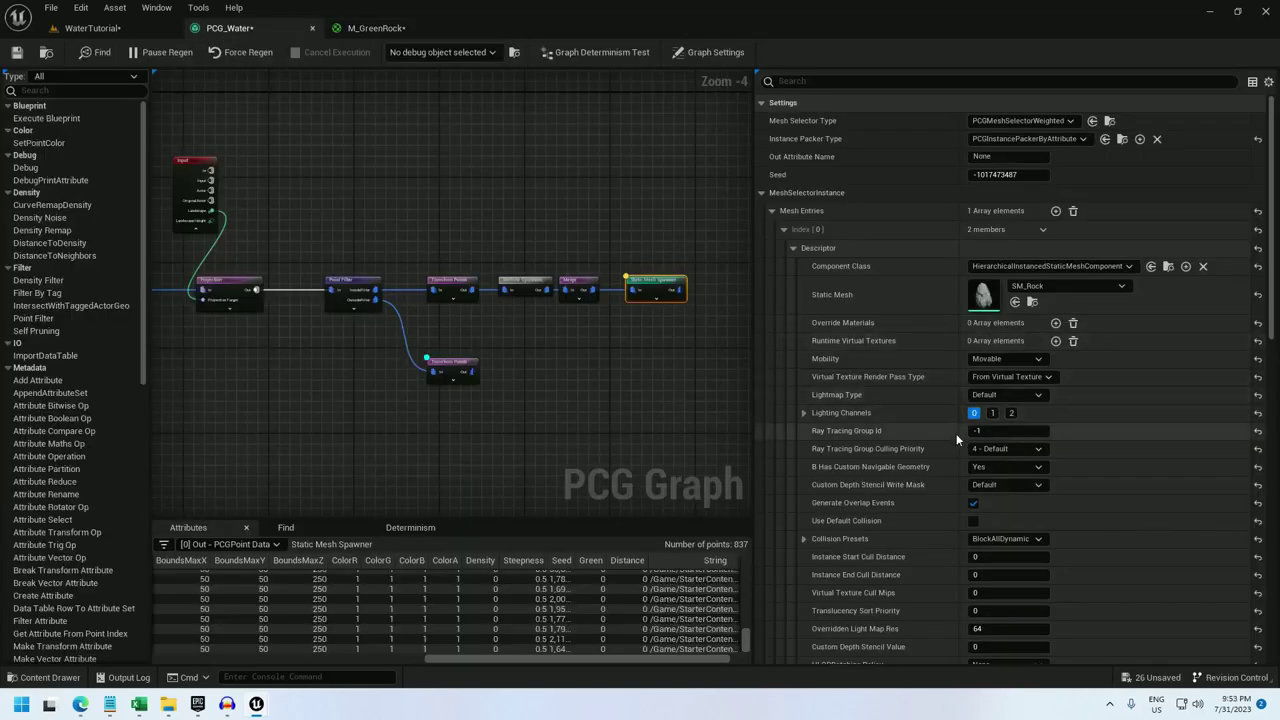
pyautogui.scroll(-3, 953, 460)
pyautogui.scroll(-10, 951, 484)
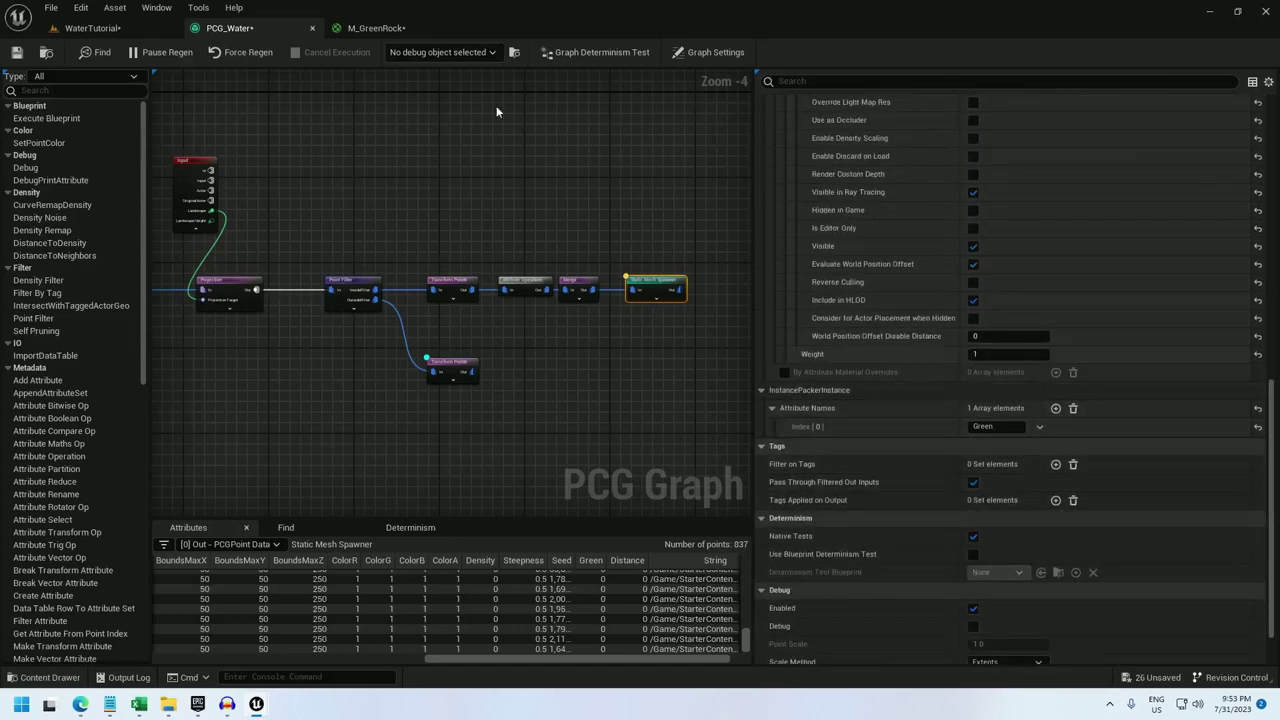
pyautogui.click(378, 28)
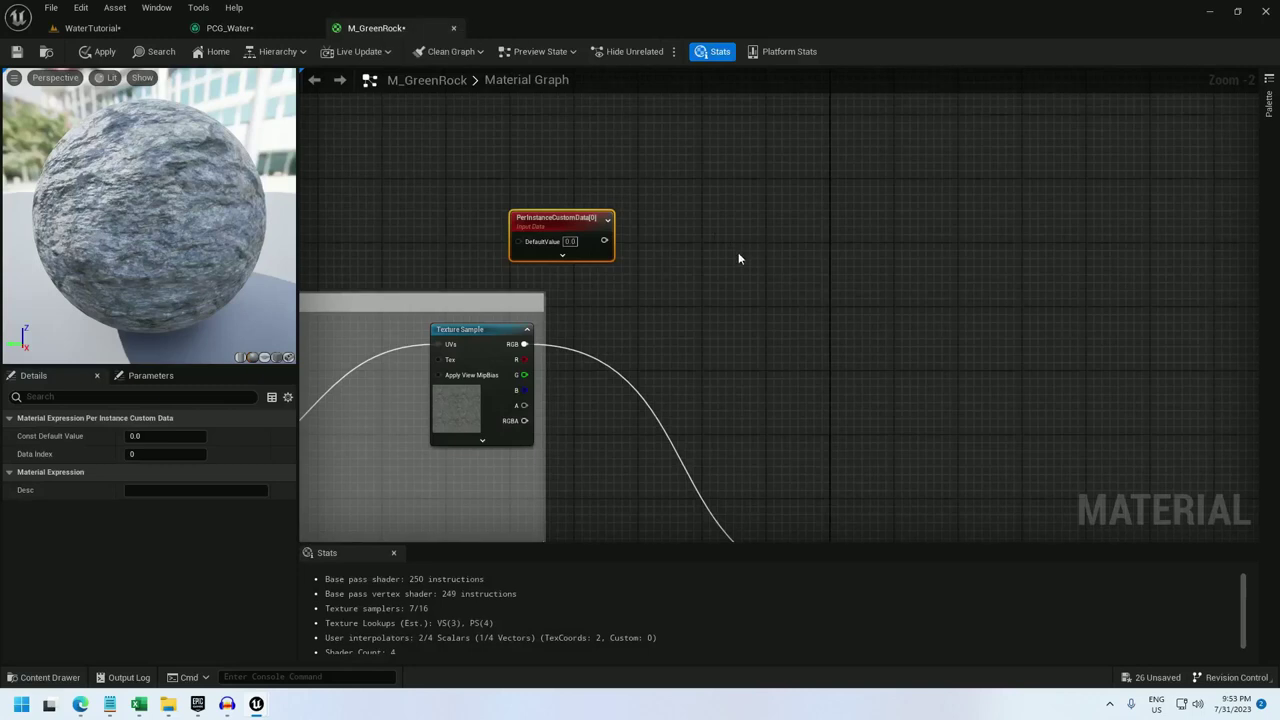
# Step: Add a OneMinus node fed by PerInstanceCustomData and align it with that node
pyautogui.moveTo(674, 285); pyautogui.dragTo(642, 265, button='right')
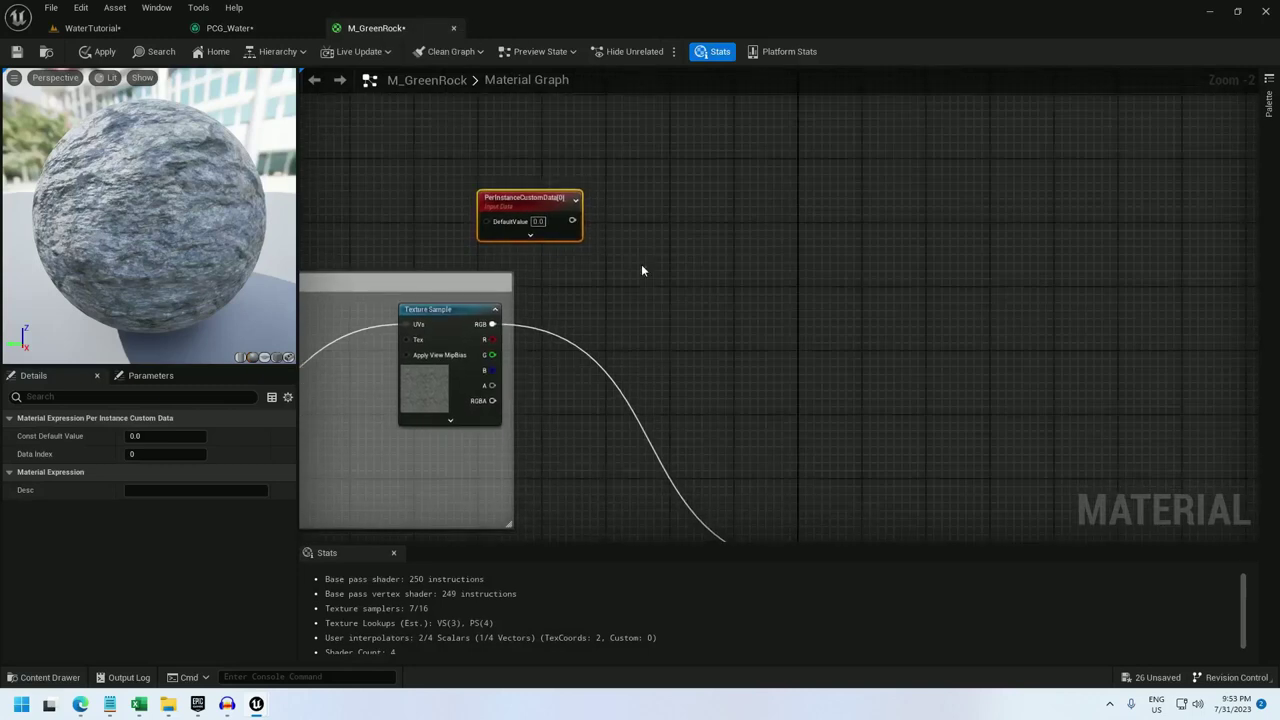
pyautogui.moveTo(572, 220); pyautogui.dragTo(665, 217)
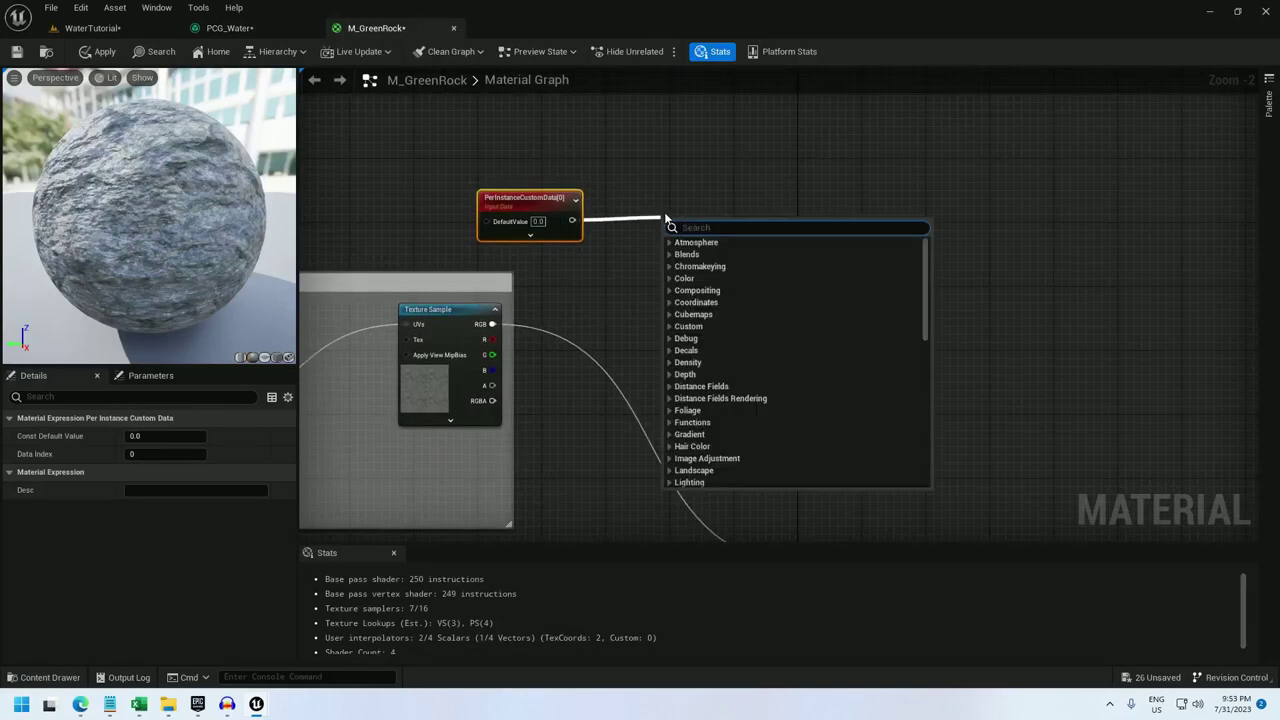
pyautogui.write('oneminus')
pyautogui.press('Return')
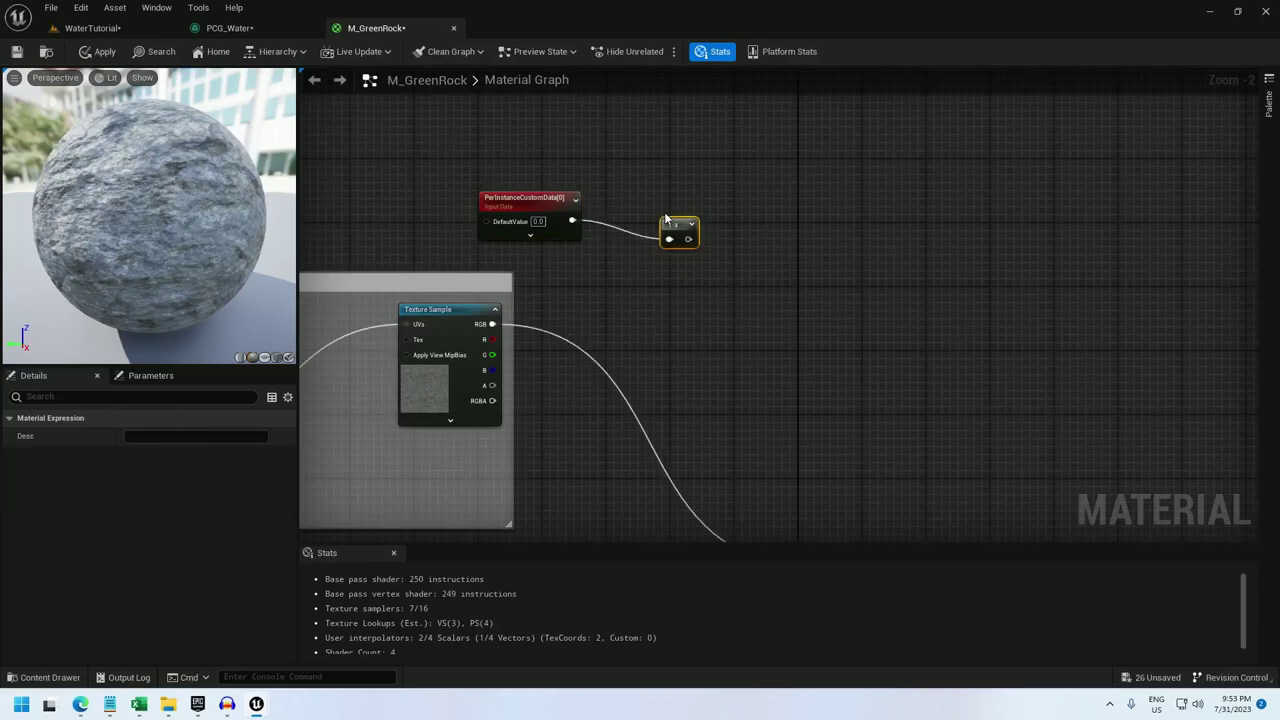
pyautogui.moveTo(680, 229); pyautogui.dragTo(673, 209)
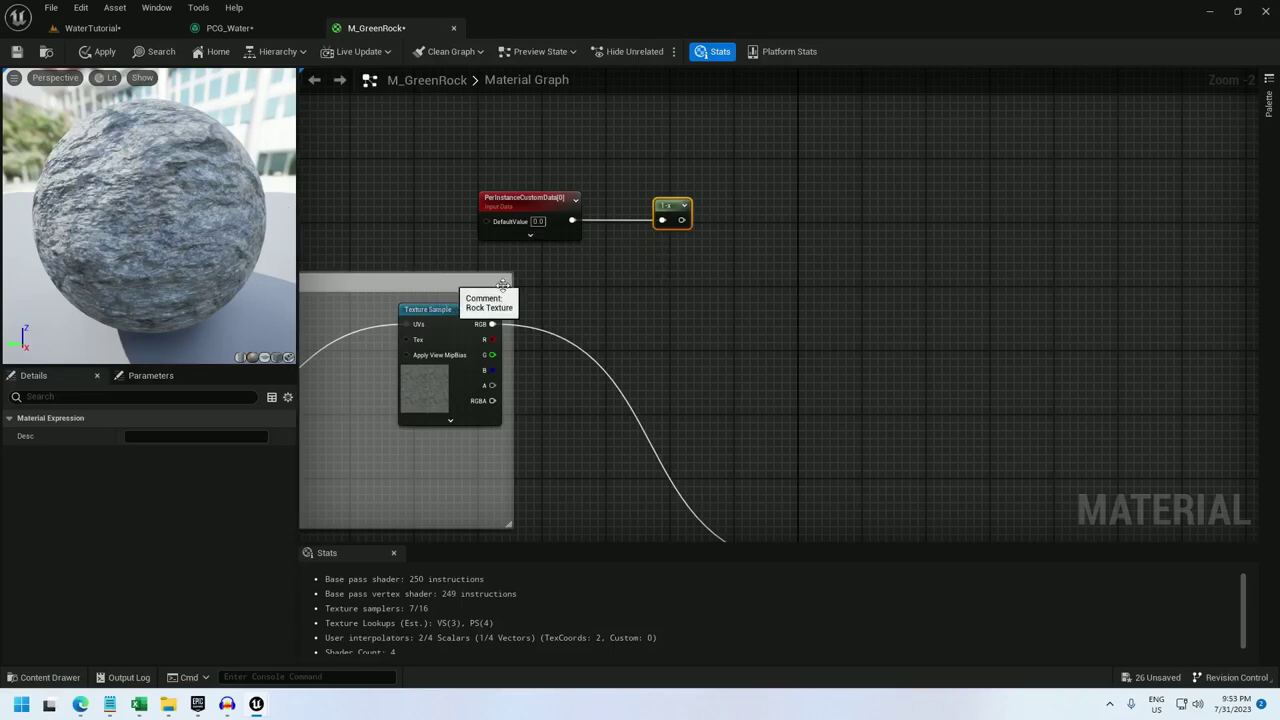
# Step: Add a Multiply node that multiplies the OneMinus result by the Texture Sample's red channel
pyautogui.moveTo(681, 220); pyautogui.dragTo(715, 222)
pyautogui.write('*')
pyautogui.press('Return')
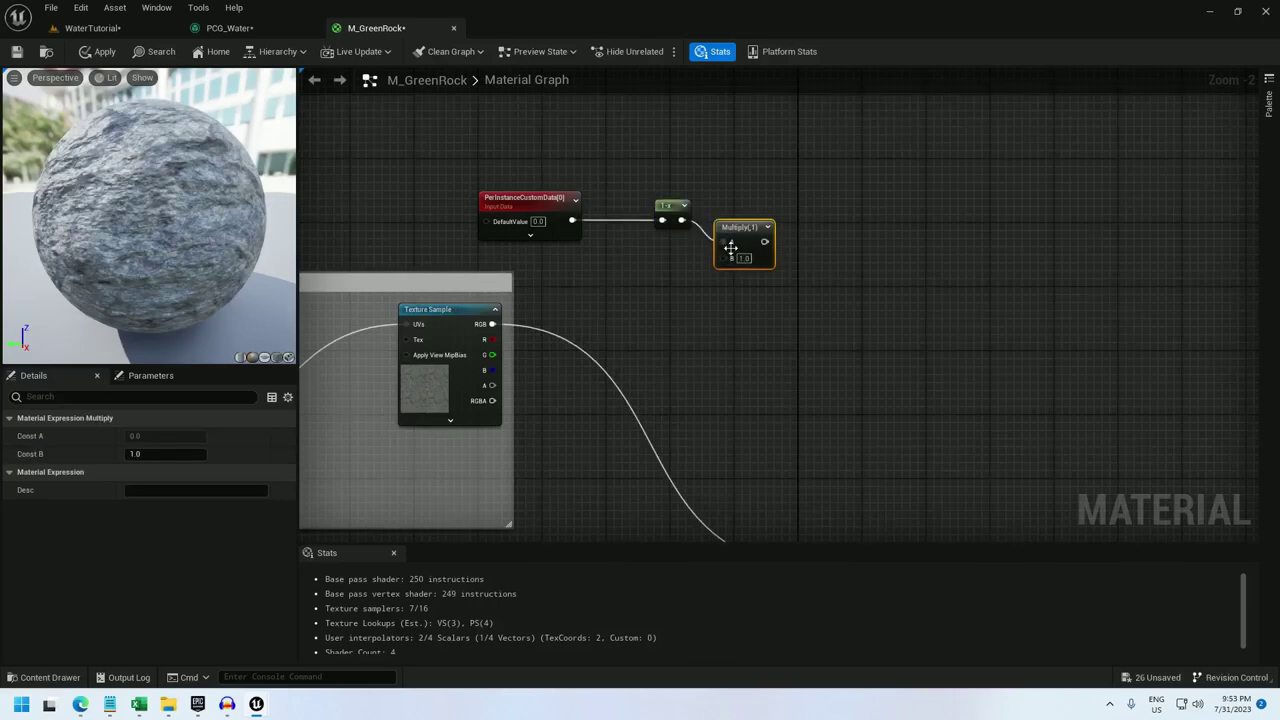
pyautogui.moveTo(488, 340); pyautogui.dragTo(728, 237)
# Step: Duplicate the Multiply node below the first and feed it the OneMinus result and the Texture Sample's blue channel
pyautogui.hotkey('ctrl', 'w')
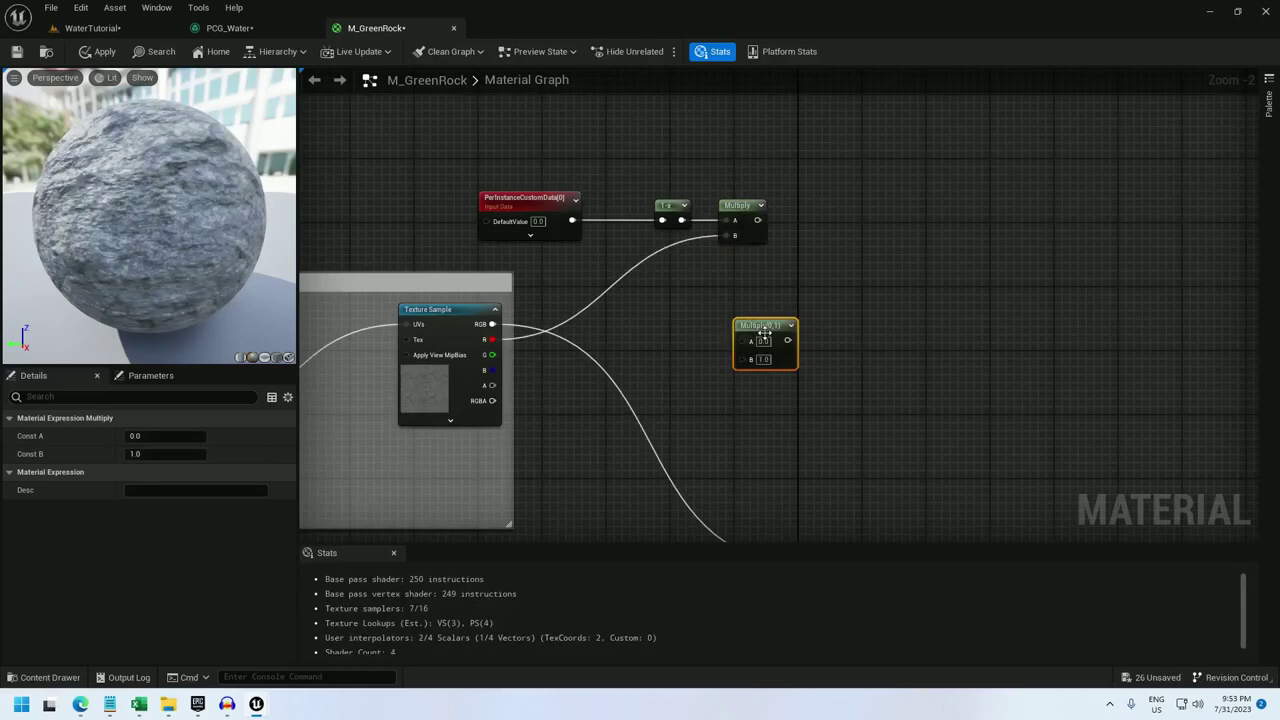
pyautogui.moveTo(764, 333); pyautogui.dragTo(747, 317)
pyautogui.moveTo(681, 220); pyautogui.dragTo(492, 370)
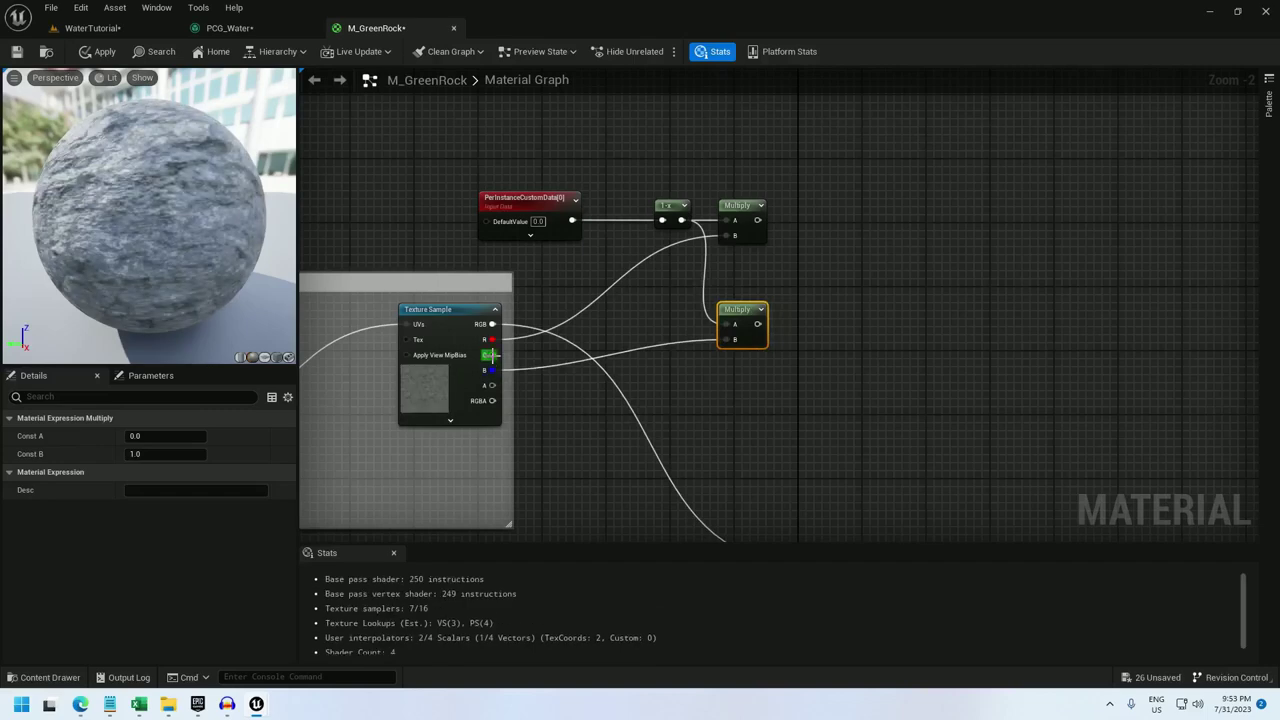
# Step: Add a MakeFloat3 node with the red product in X, the texture's green channel in Y and the blue product in Z
pyautogui.rightClick(903, 250)
pyautogui.write('make float')
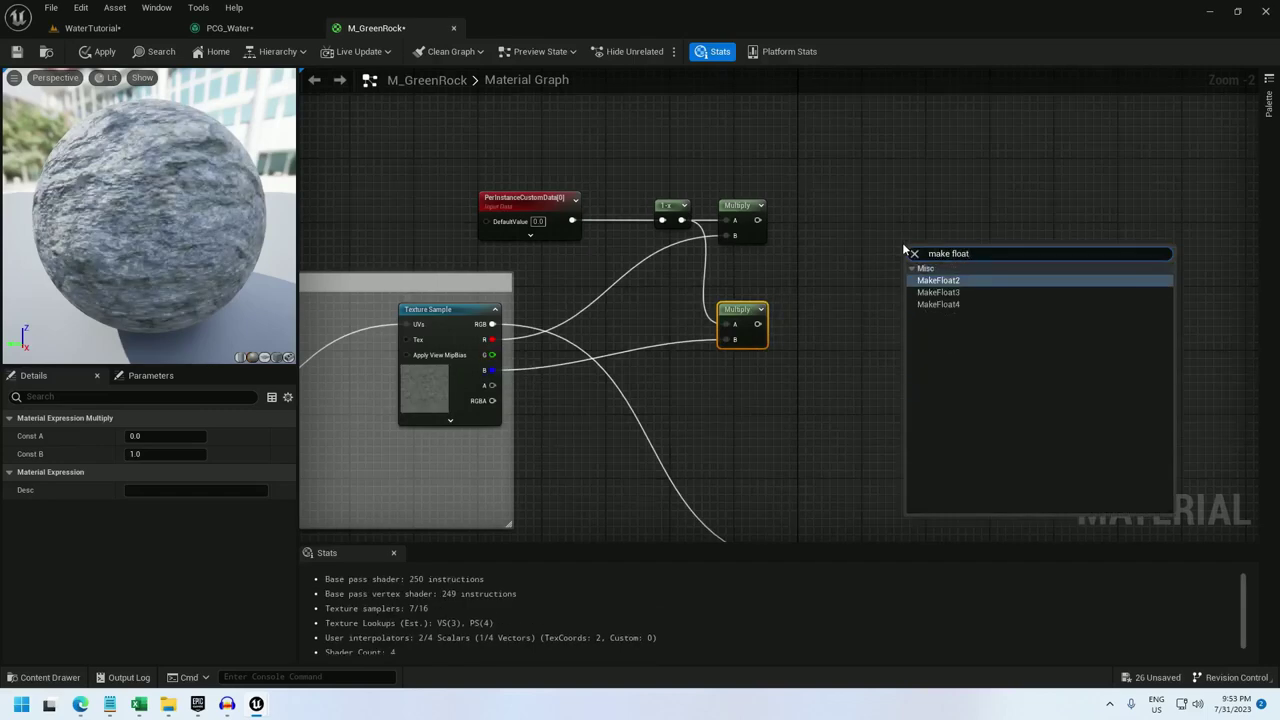
pyautogui.press('Down')
pyautogui.press('Return')
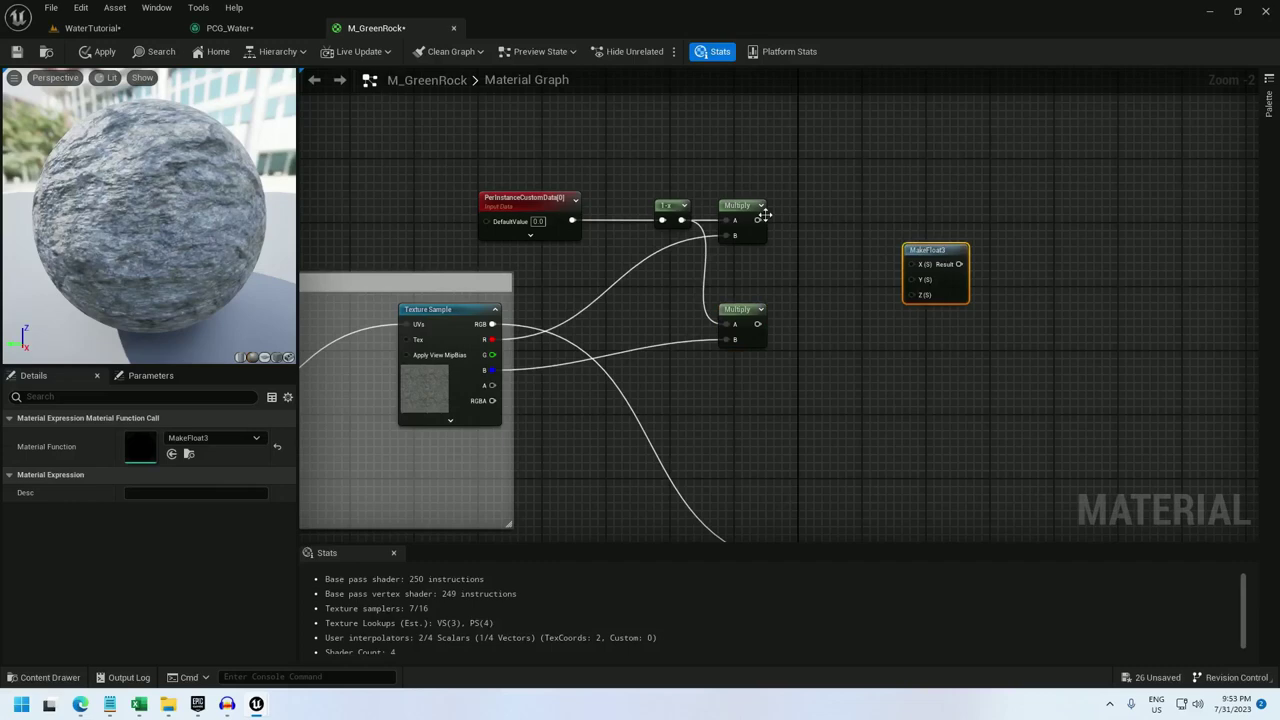
pyautogui.moveTo(757, 219); pyautogui.dragTo(757, 324)
pyautogui.moveTo(492, 355); pyautogui.dragTo(918, 281)
pyautogui.moveTo(907, 351); pyautogui.dragTo(794, 232, button='right')
pyautogui.moveTo(817, 129); pyautogui.dragTo(697, 150)
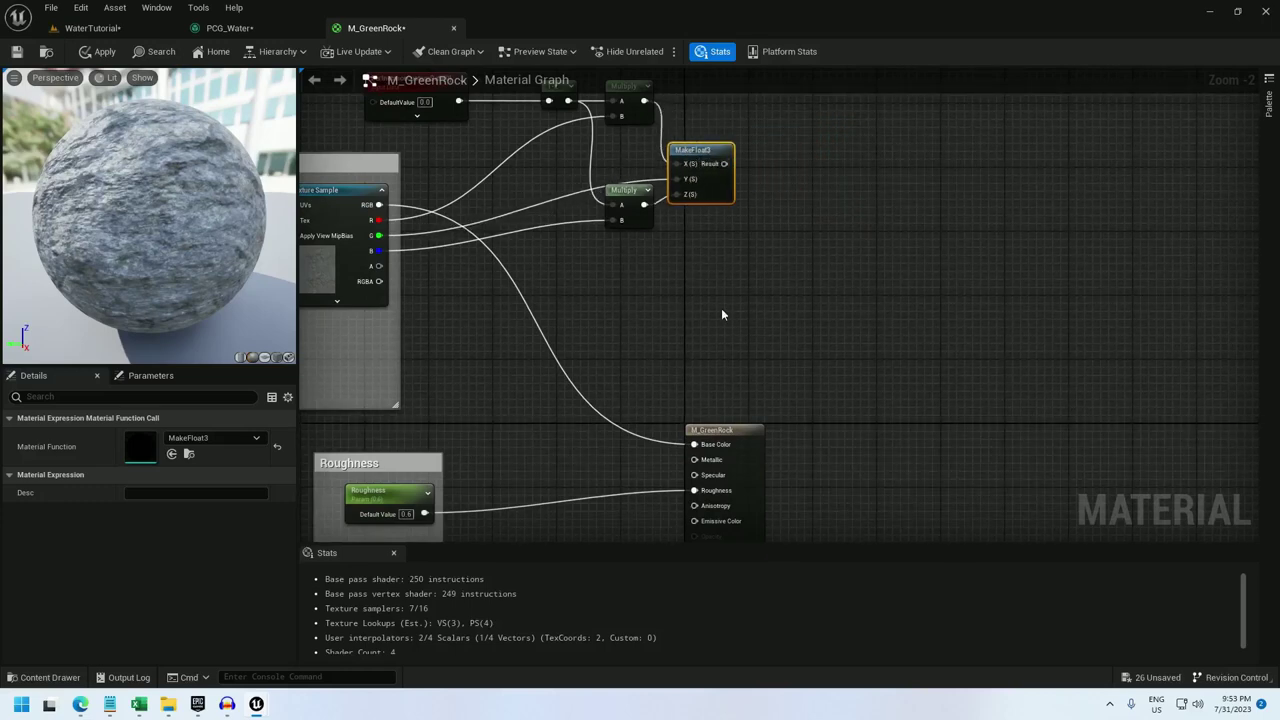
# Step: Move the material output node aside and add a Blend_Overlay node with the MakeFloat3 result wired to its Blend input
pyautogui.moveTo(708, 435); pyautogui.dragTo(898, 395)
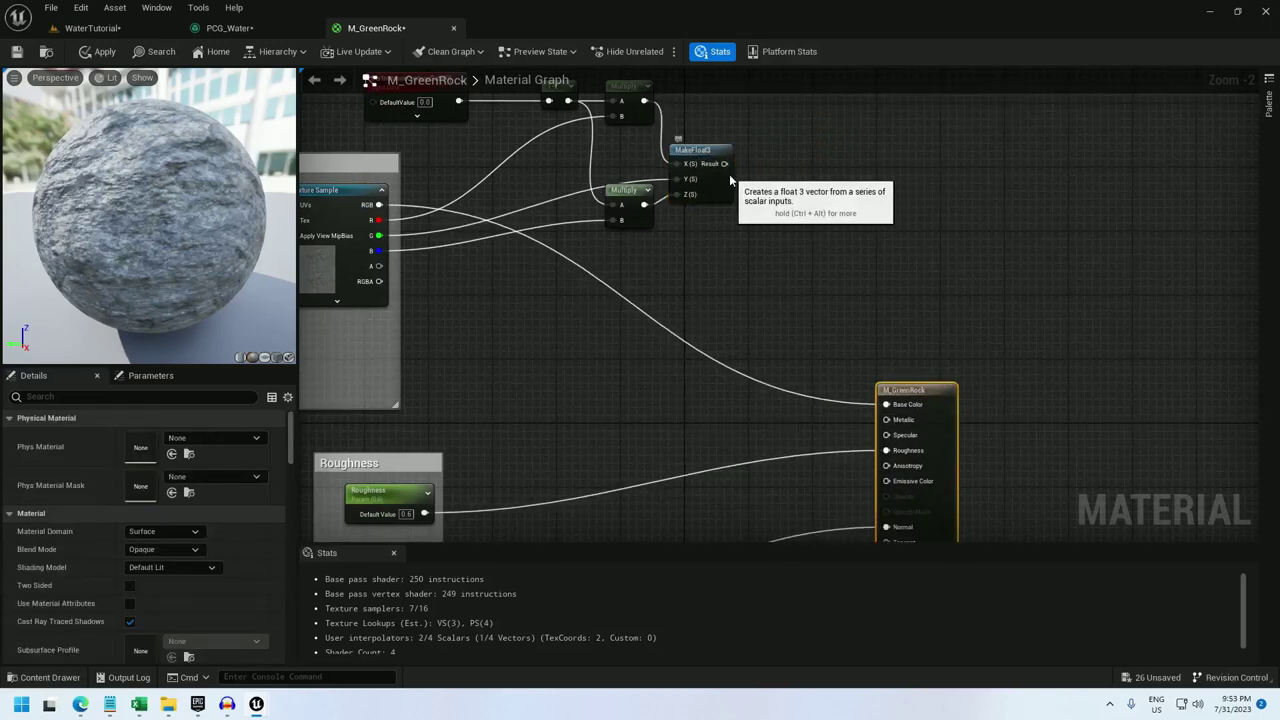
pyautogui.moveTo(729, 174); pyautogui.dragTo(775, 268)
pyautogui.write('blend')
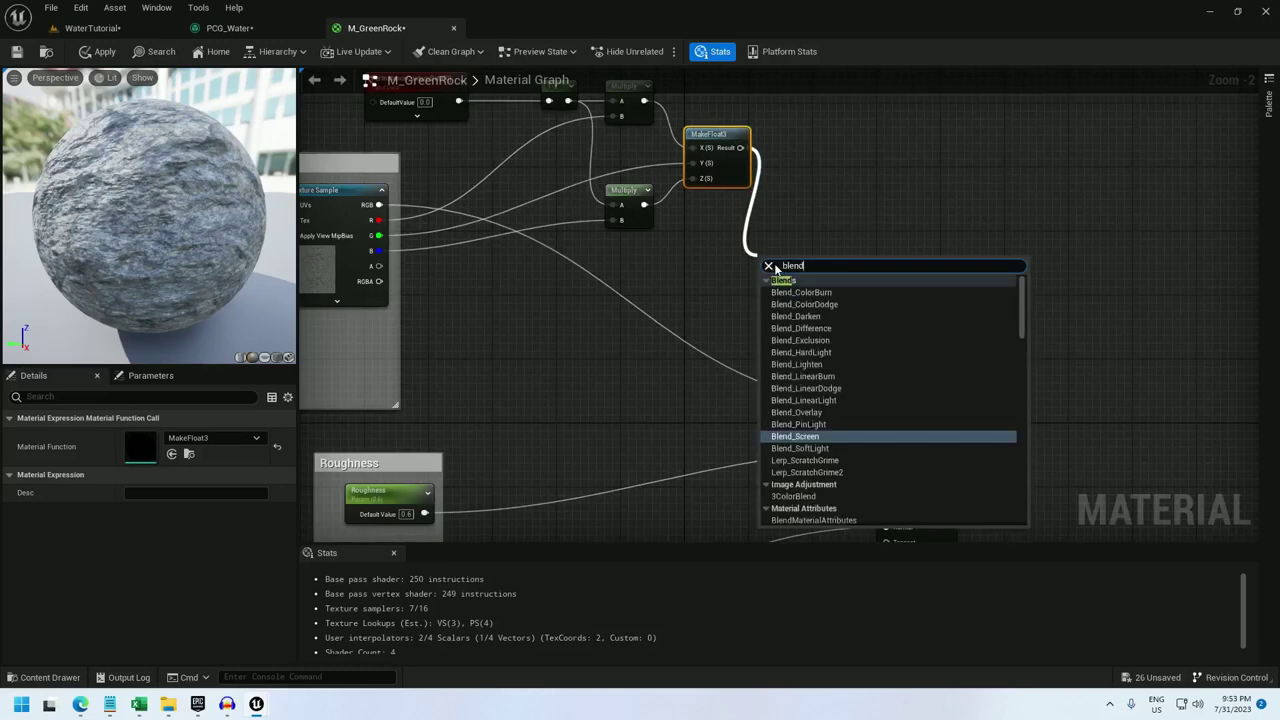
pyautogui.click(830, 413)
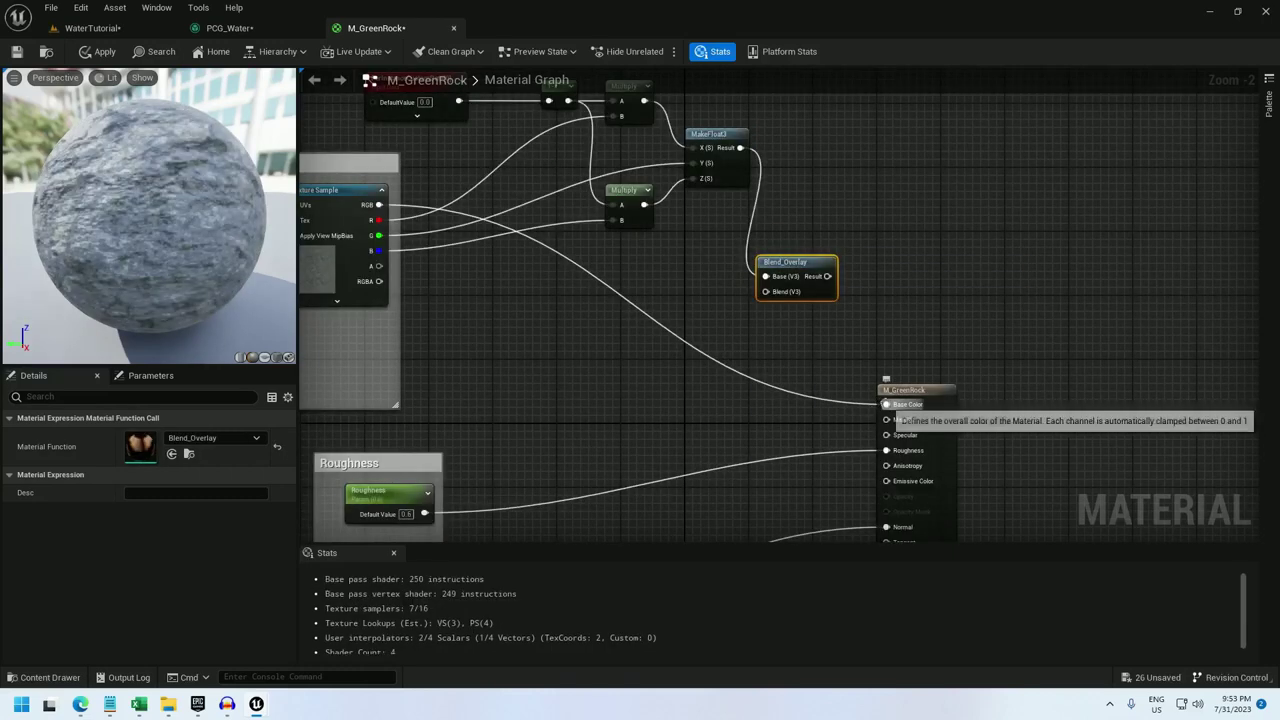
pyautogui.keyDown('ctrl'); pyautogui.moveTo(766, 276); pyautogui.dragTo(797, 264); pyautogui.keyUp('ctrl')
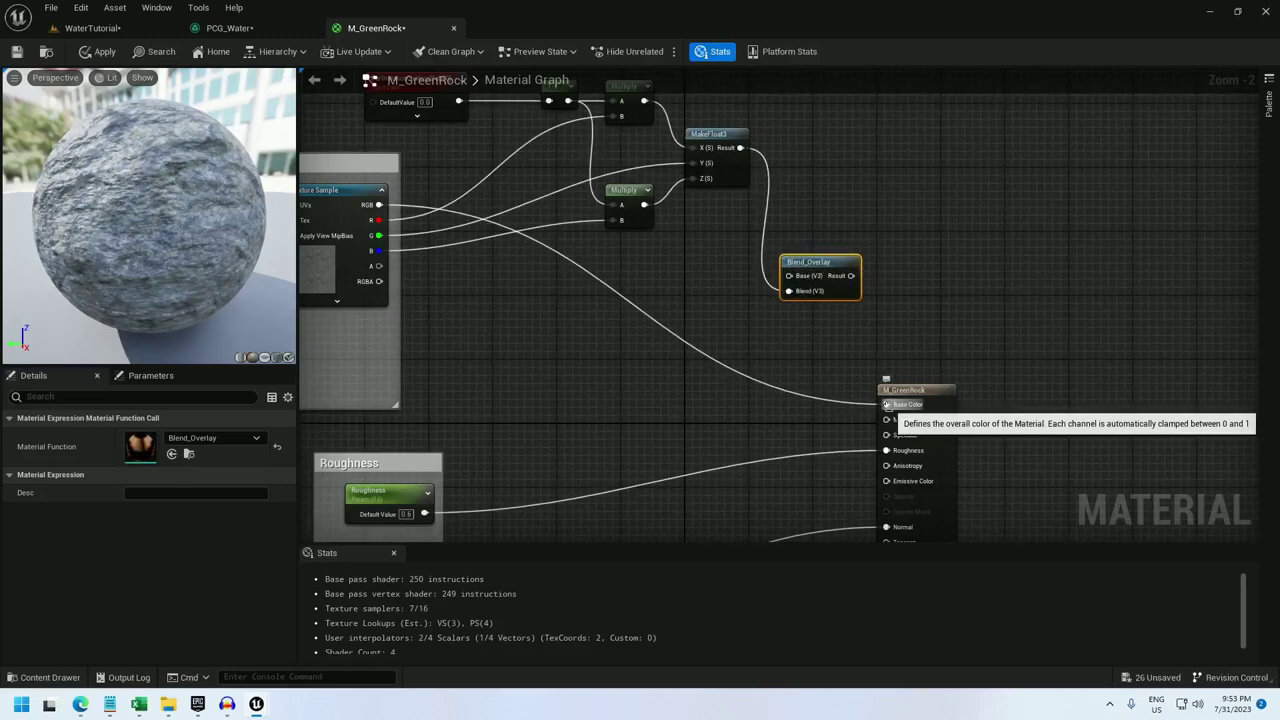
# Step: Wire the Texture Sample's RGB into the Blend_Overlay Base and its Result into Base Color, and save M_GreenRock
pyautogui.moveTo(886, 405)
pyautogui.keyDown('ctrl'); pyautogui.mouseDown()
pyautogui.moveTo(757, 277)
pyautogui.moveTo(789, 276)
pyautogui.moveTo(886, 374)
pyautogui.moveTo(886, 404)
pyautogui.mouseUp(); pyautogui.keyUp('ctrl')
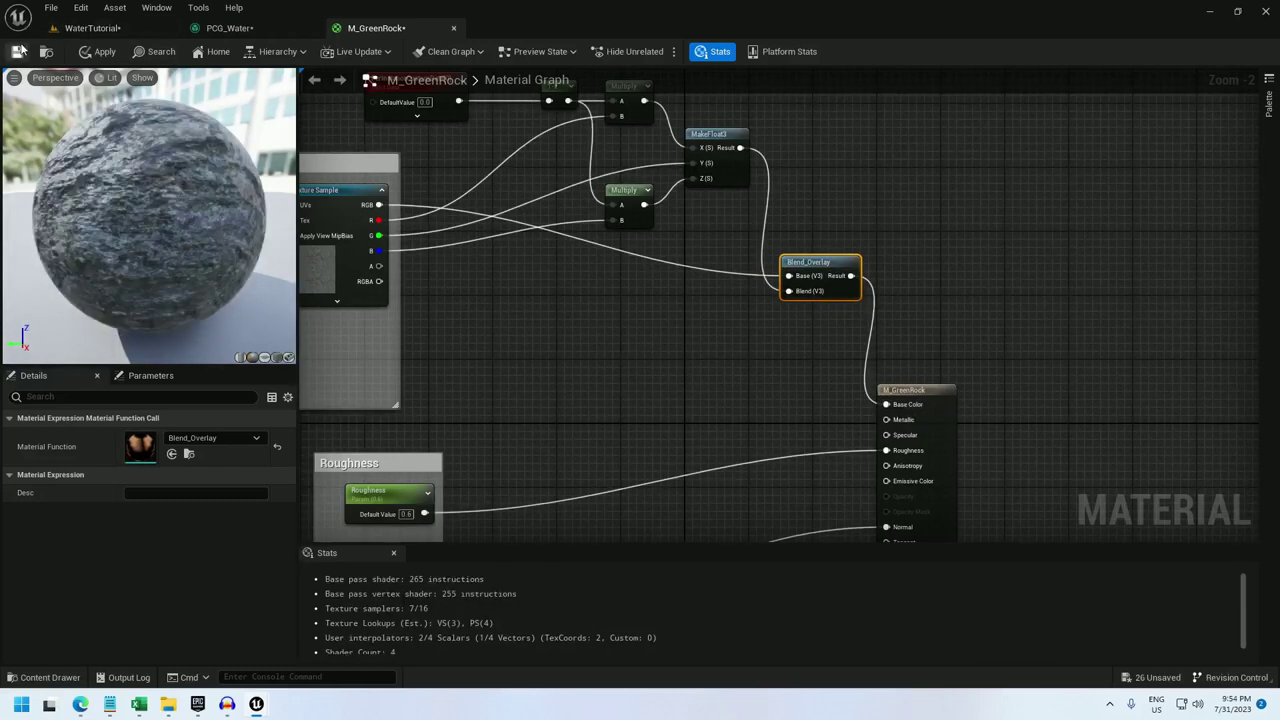
pyautogui.click(17, 51)
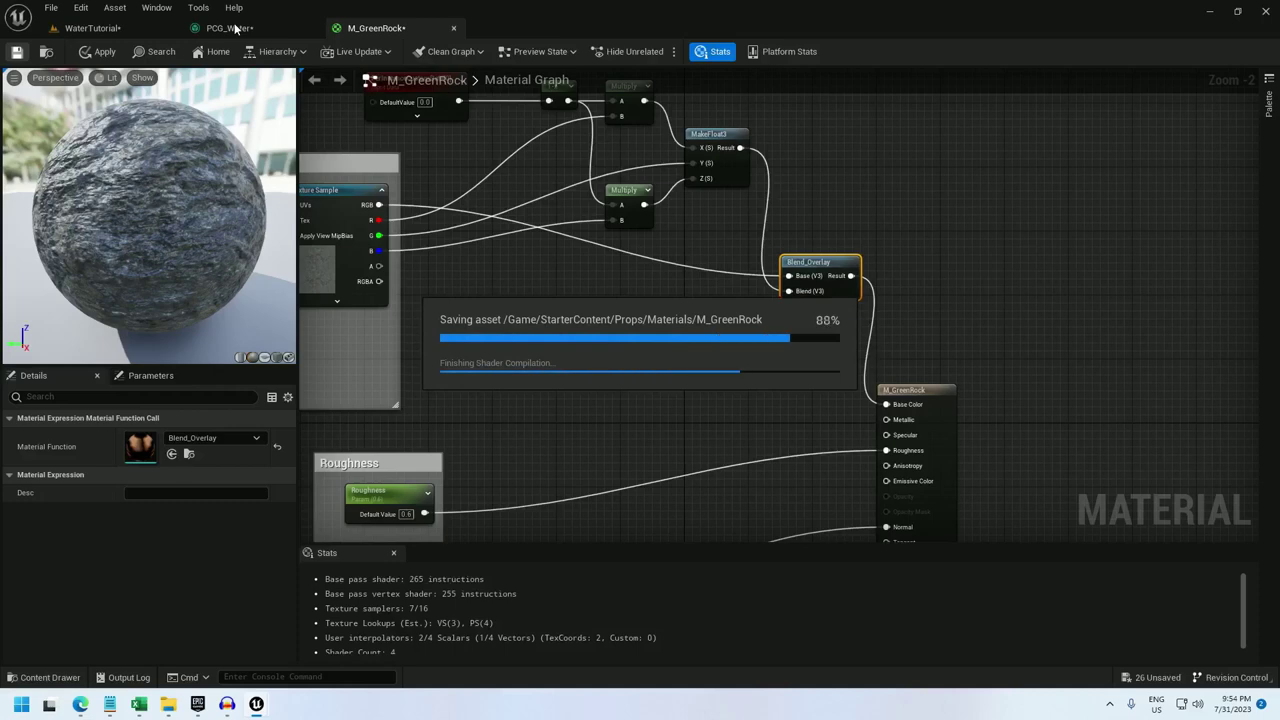
# Step: Add an override material to the SM_Rock entry of PCG_Water's Static Mesh Spawner, set it to M_GreenRock and save the graph
pyautogui.click(232, 28)
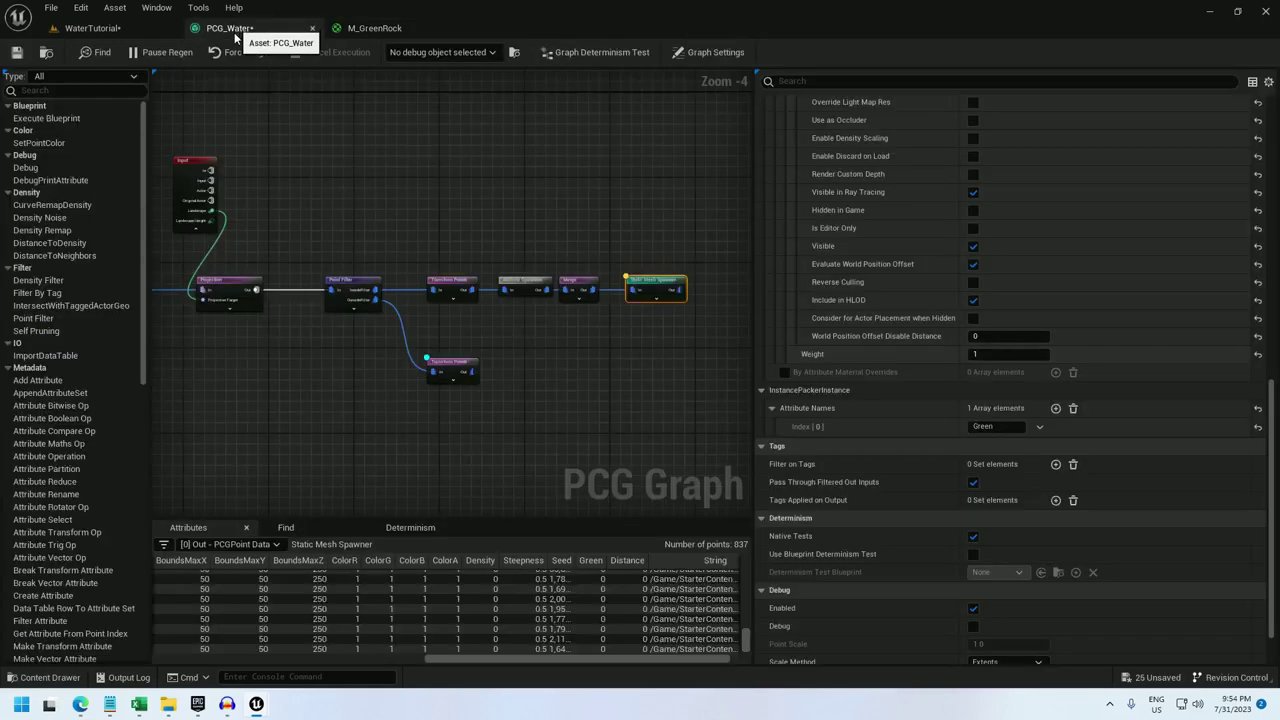
pyautogui.scroll(10, 1073, 305)
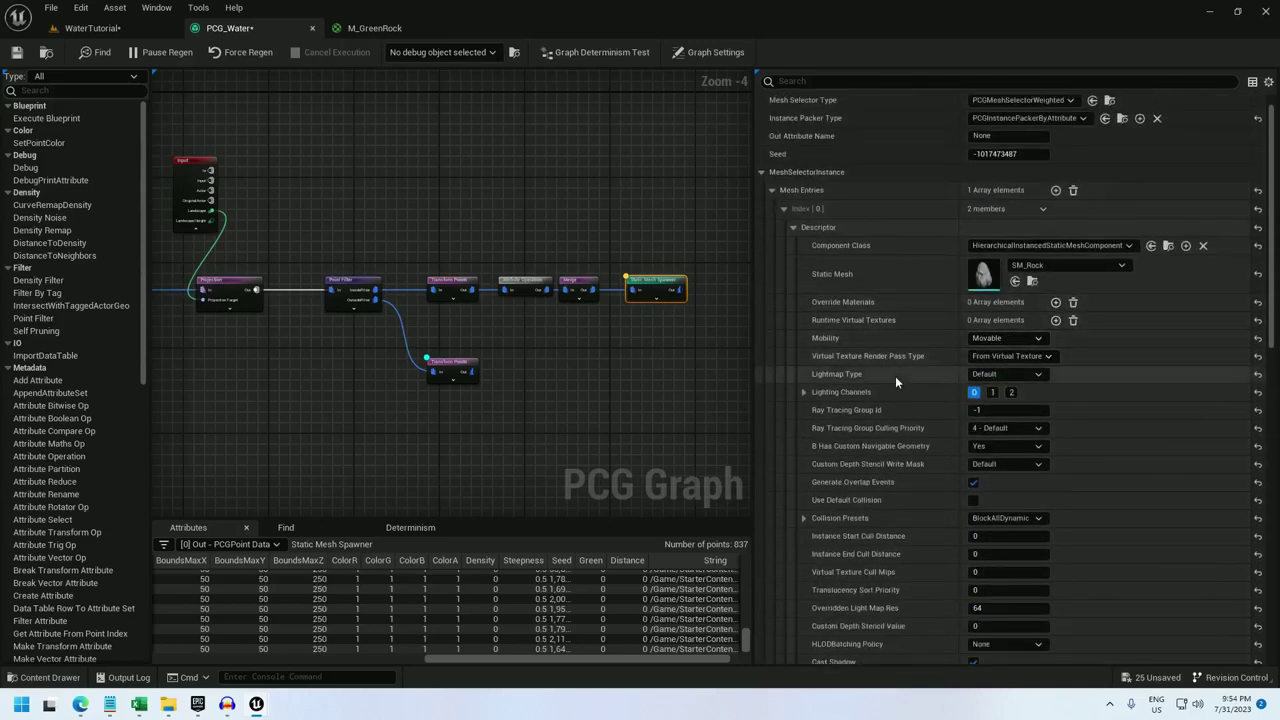
pyautogui.click(1055, 302)
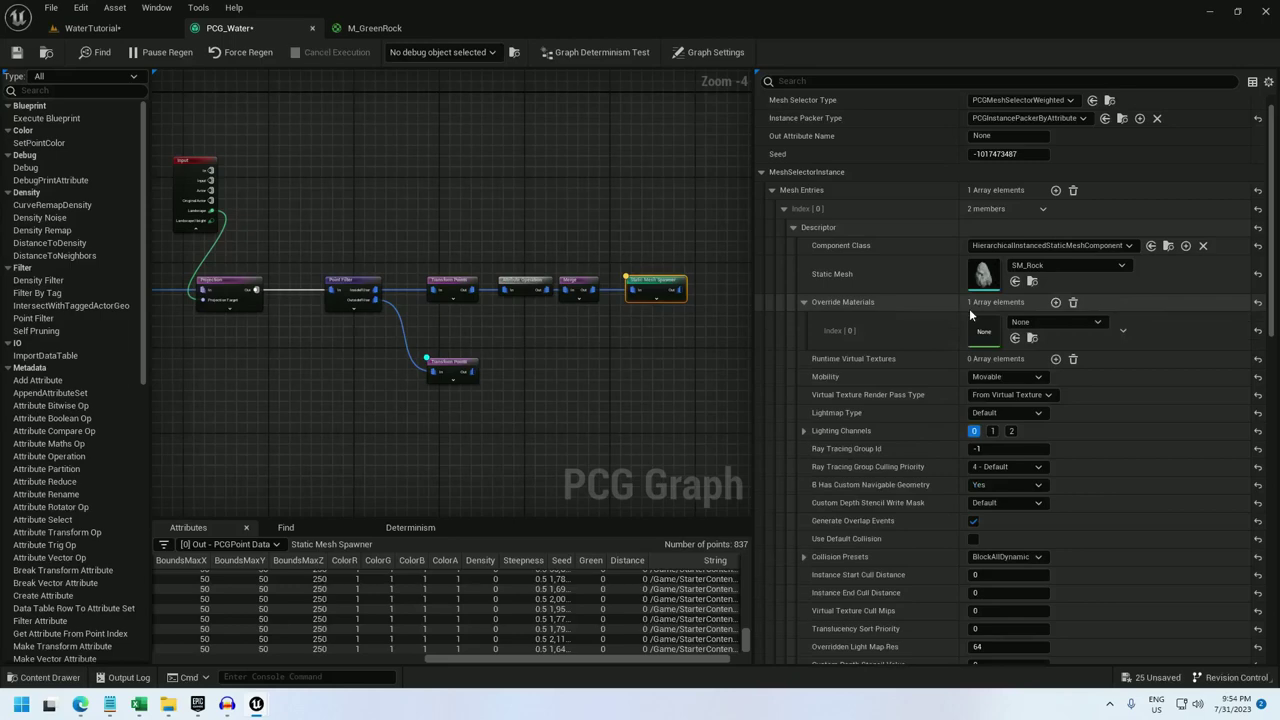
pyautogui.click(1034, 322)
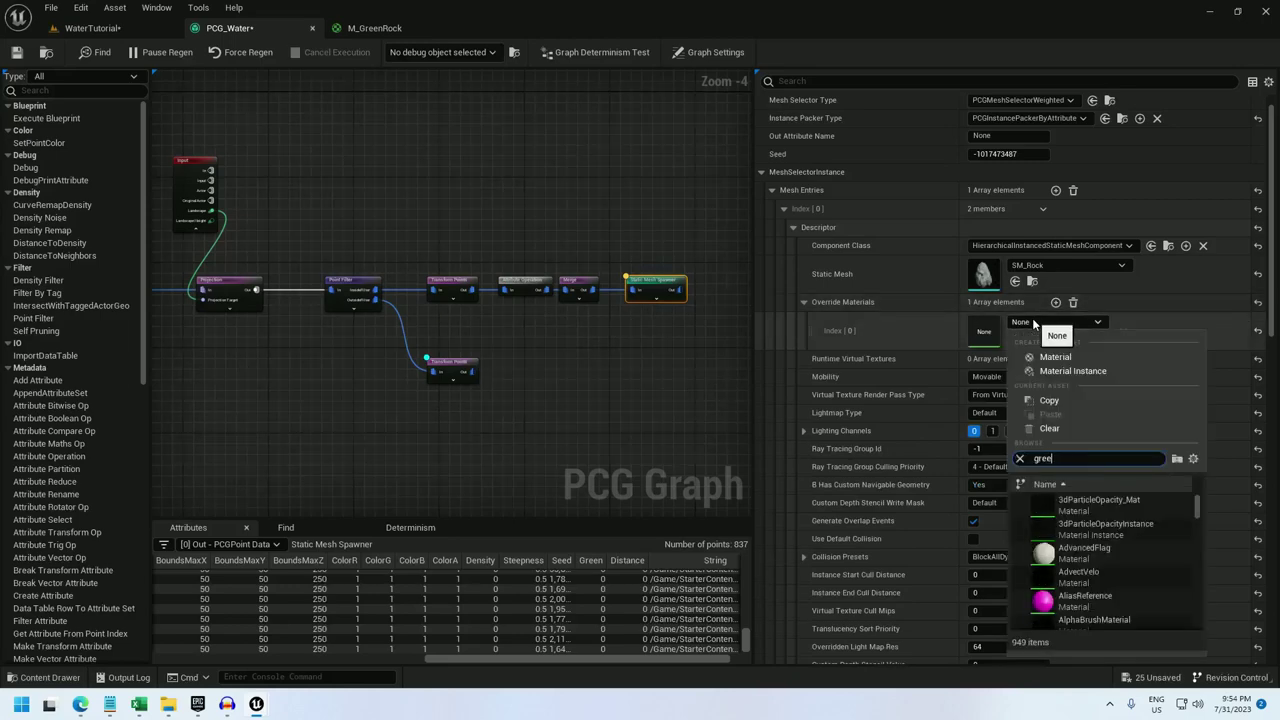
pyautogui.click(1080, 503)
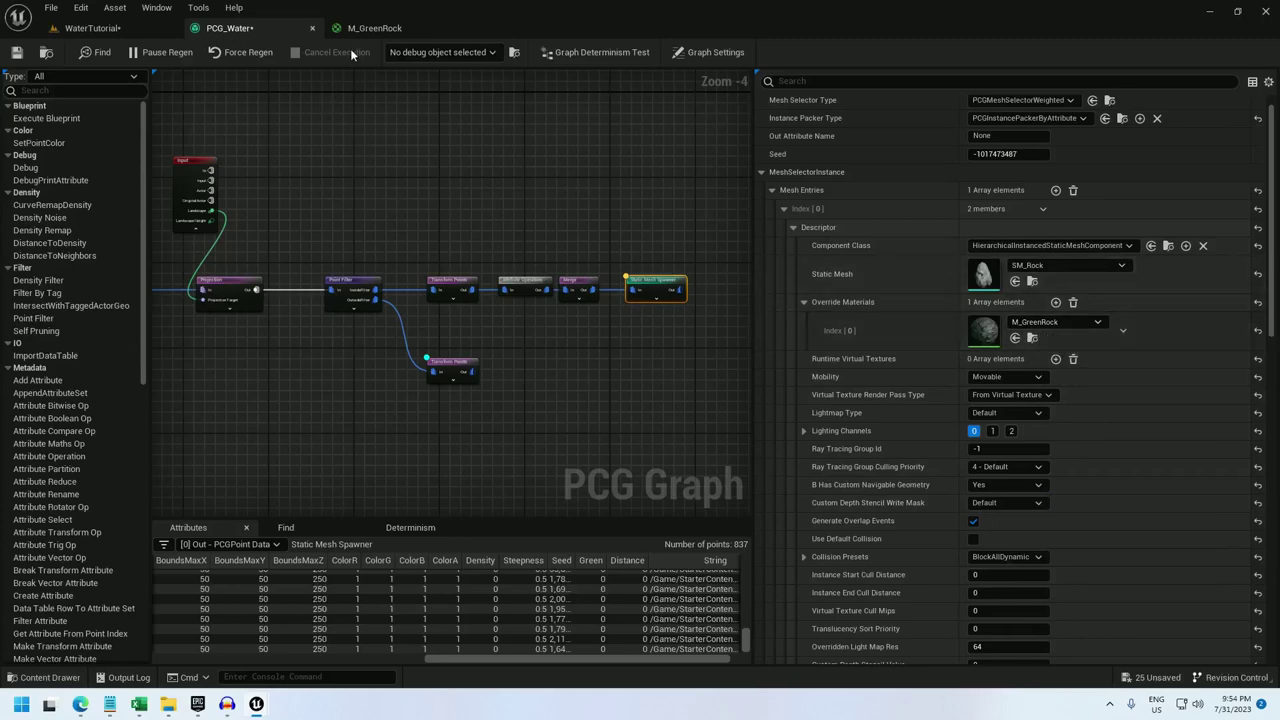
pyautogui.click(17, 53)
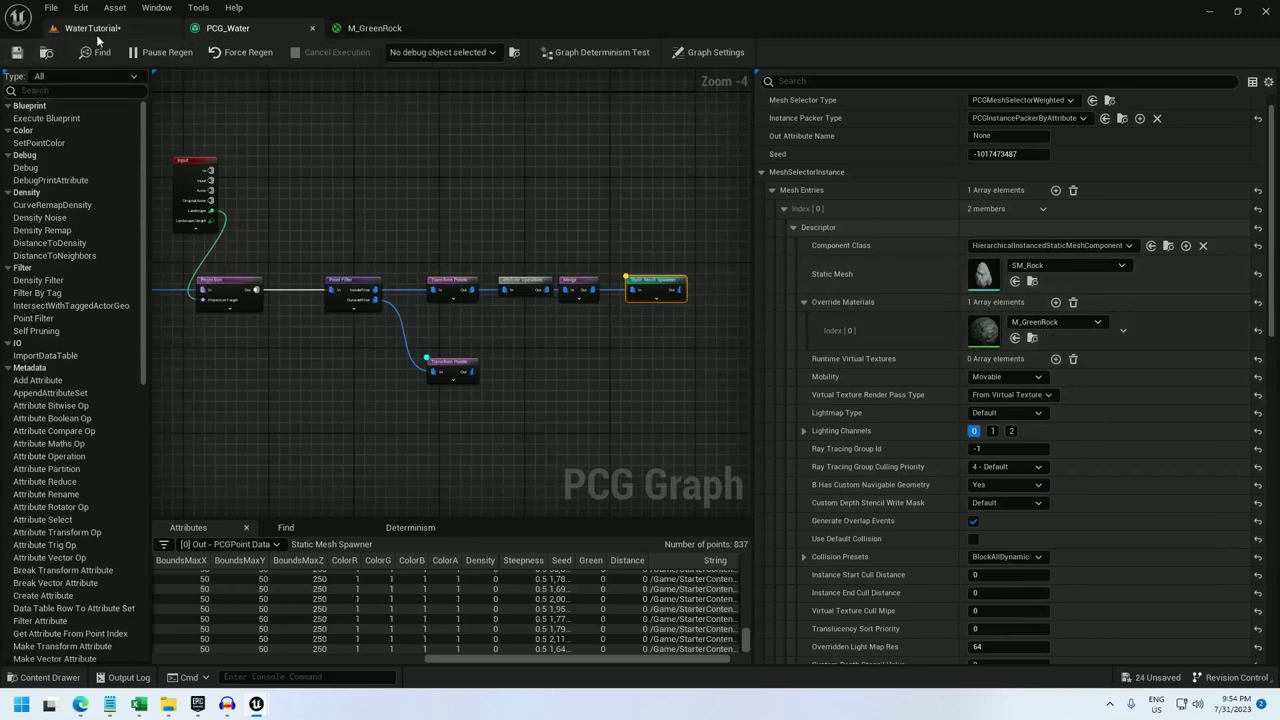
# Step: Clear the property filter in the WaterTutorial level and hide the WaterZone actor
pyautogui.click(92, 28)
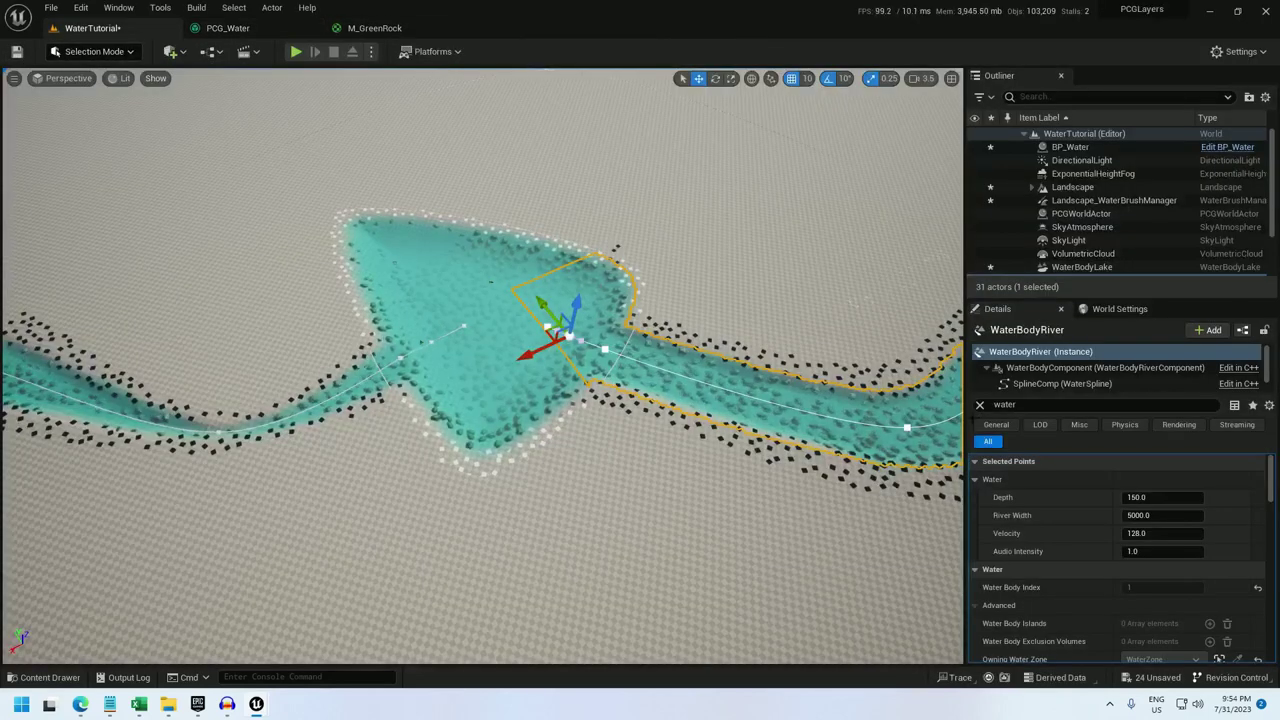
pyautogui.click(980, 405)
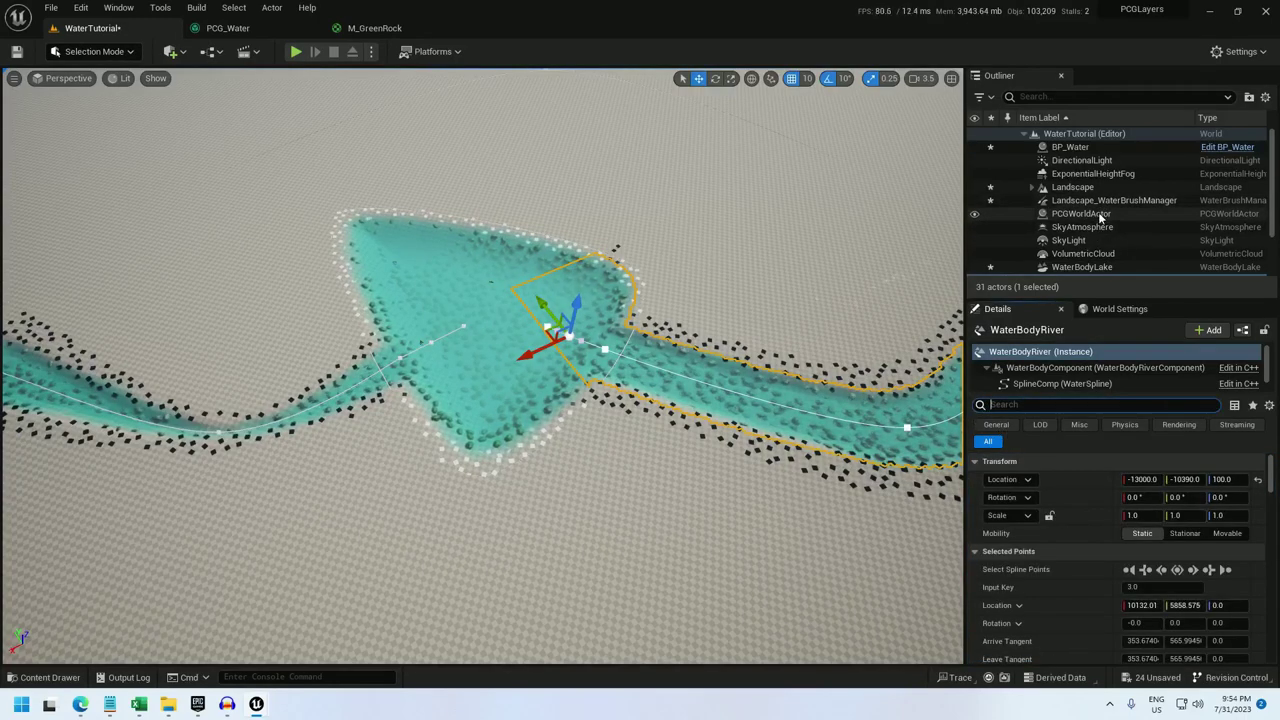
pyautogui.scroll(-2, 1094, 268)
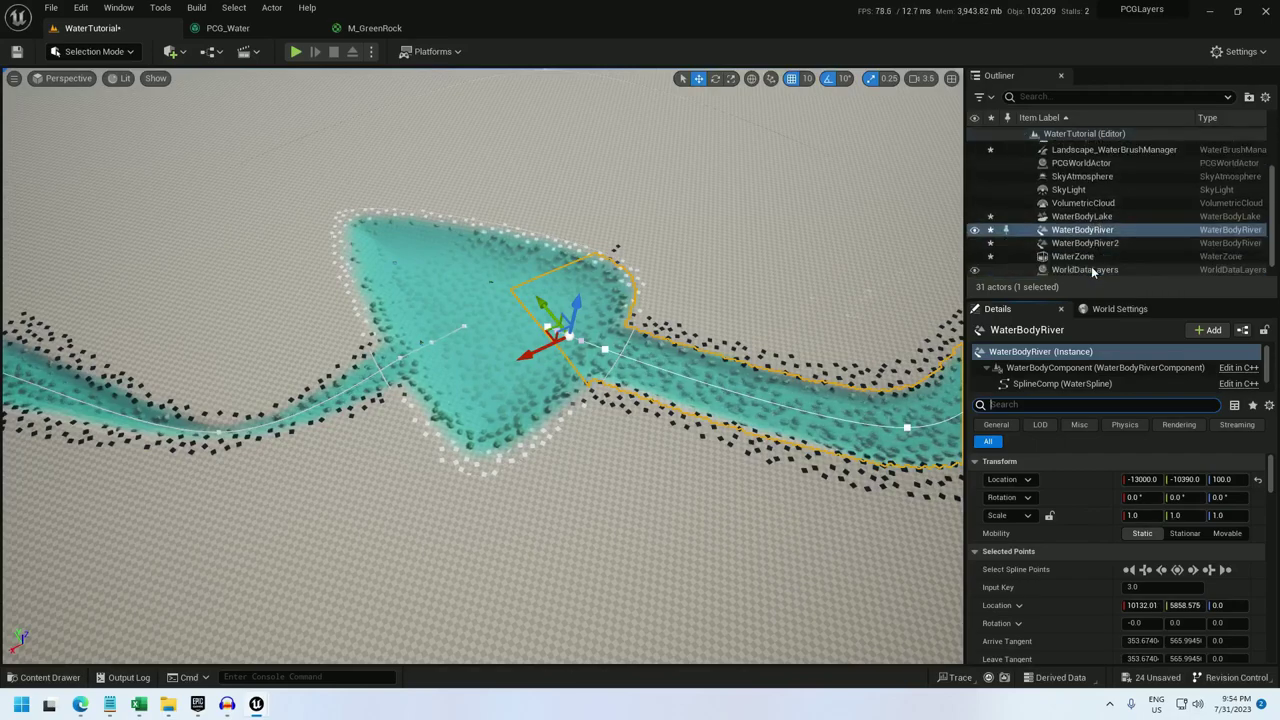
pyautogui.click(1085, 257)
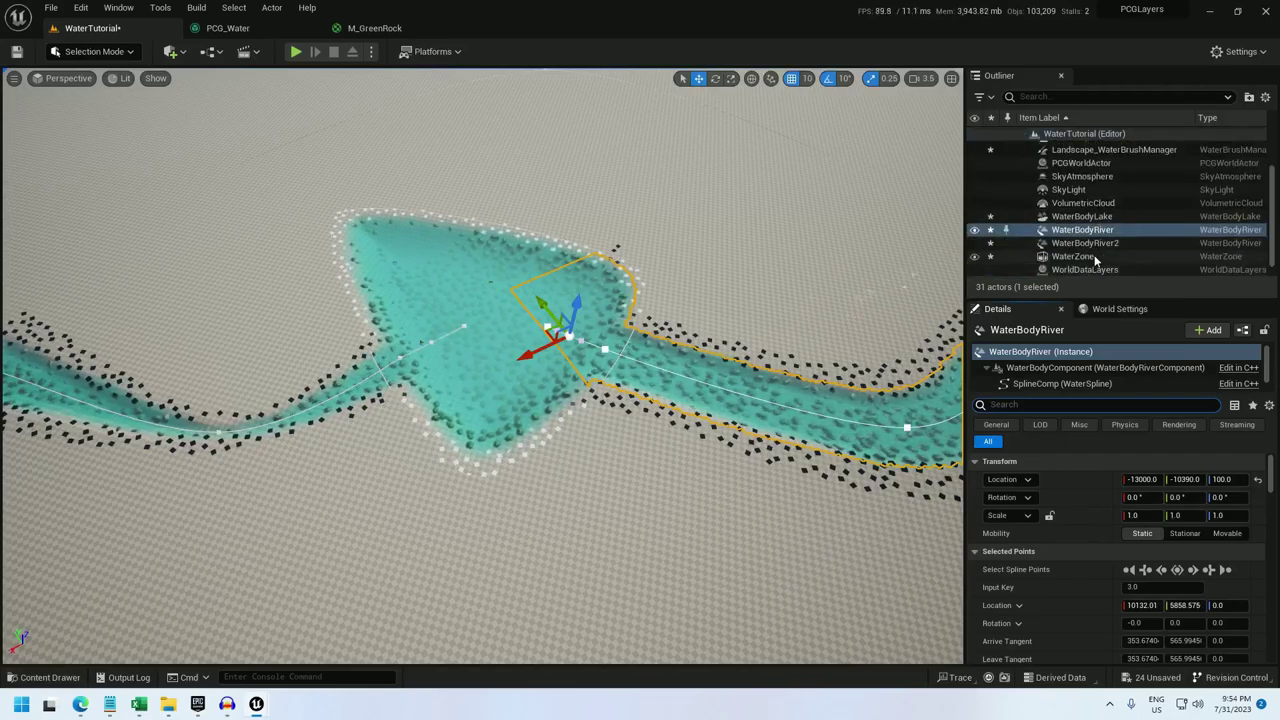
pyautogui.click(974, 257)
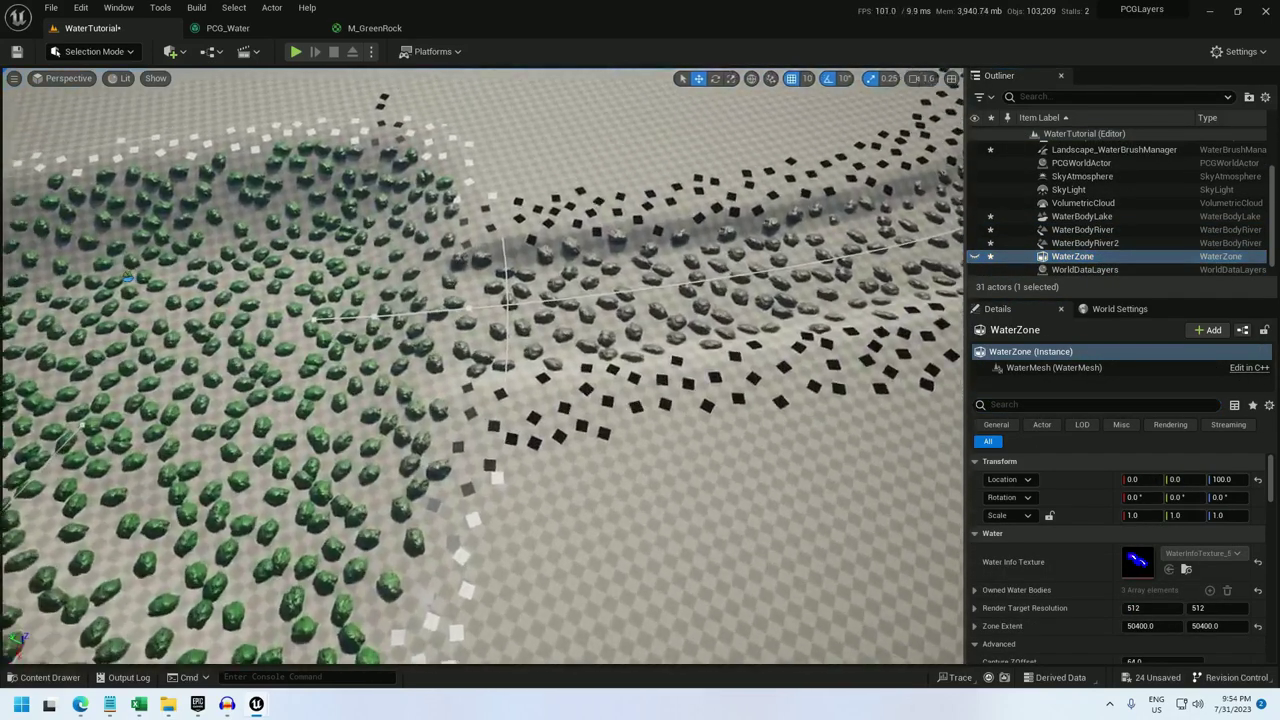
# Step: Examine the tint of the spawned rocks across the lake and river beds, up close and from above
pyautogui.press('w')
pyautogui.scroll(-3, 484, 366)
pyautogui.moveTo(484, 366); pyautogui.dragTo(498, 408, button='right')
pyautogui.press('s')
pyautogui.press('w')
pyautogui.press('w')
pyautogui.moveTo(483, 366); pyautogui.dragTo(483, 336, button='right')
pyautogui.scroll(-10, 482, 366)
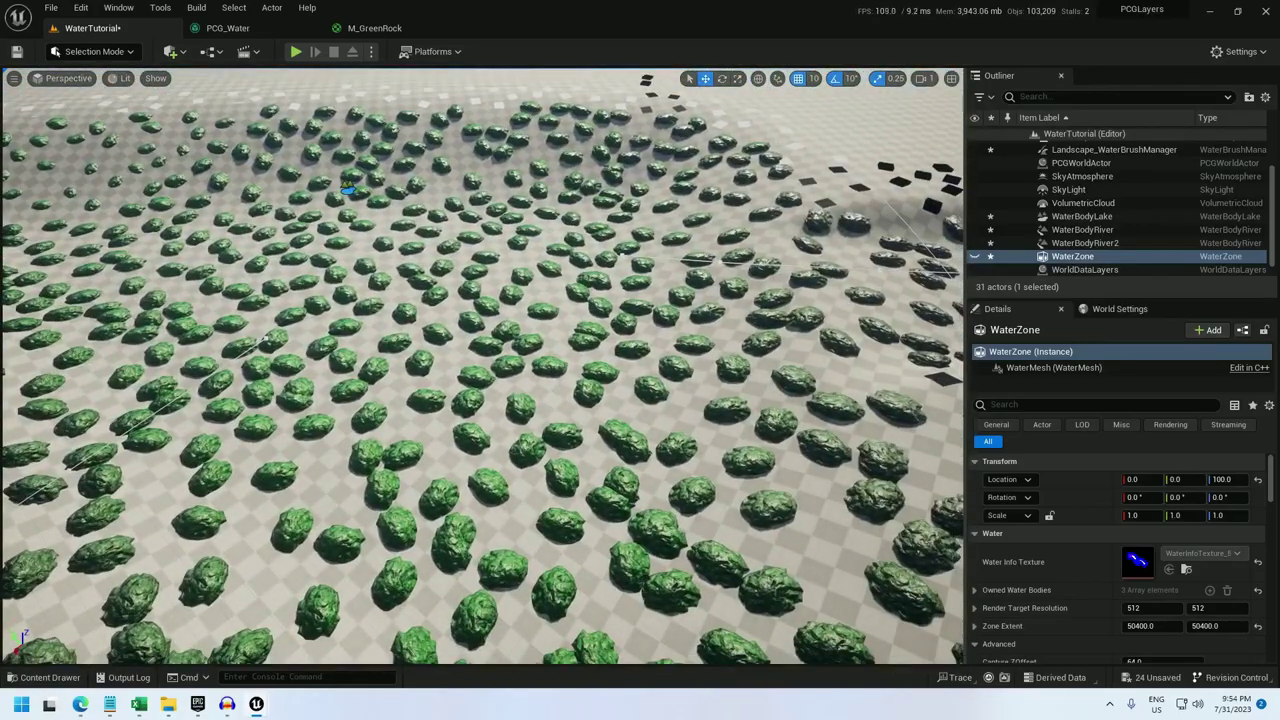
pyautogui.moveTo(483, 366); pyautogui.dragTo(310, 320, button='right')
pyautogui.press('w')
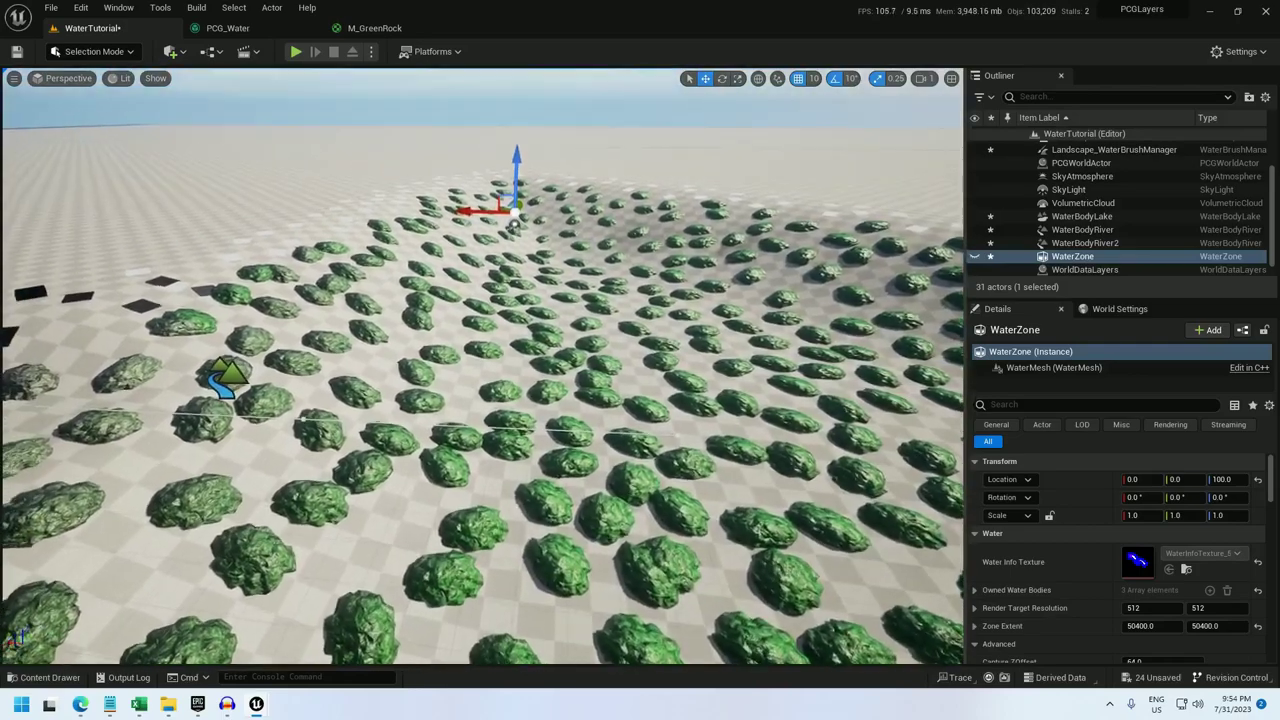
pyautogui.moveTo(480, 330); pyautogui.dragTo(400, 335, button='right')
pyautogui.moveTo(483, 366); pyautogui.dragTo(820, 425, button='right')
pyautogui.moveTo(620, 400); pyautogui.dragTo(600, 440, button='right')
pyautogui.scroll(4, 730, 380)
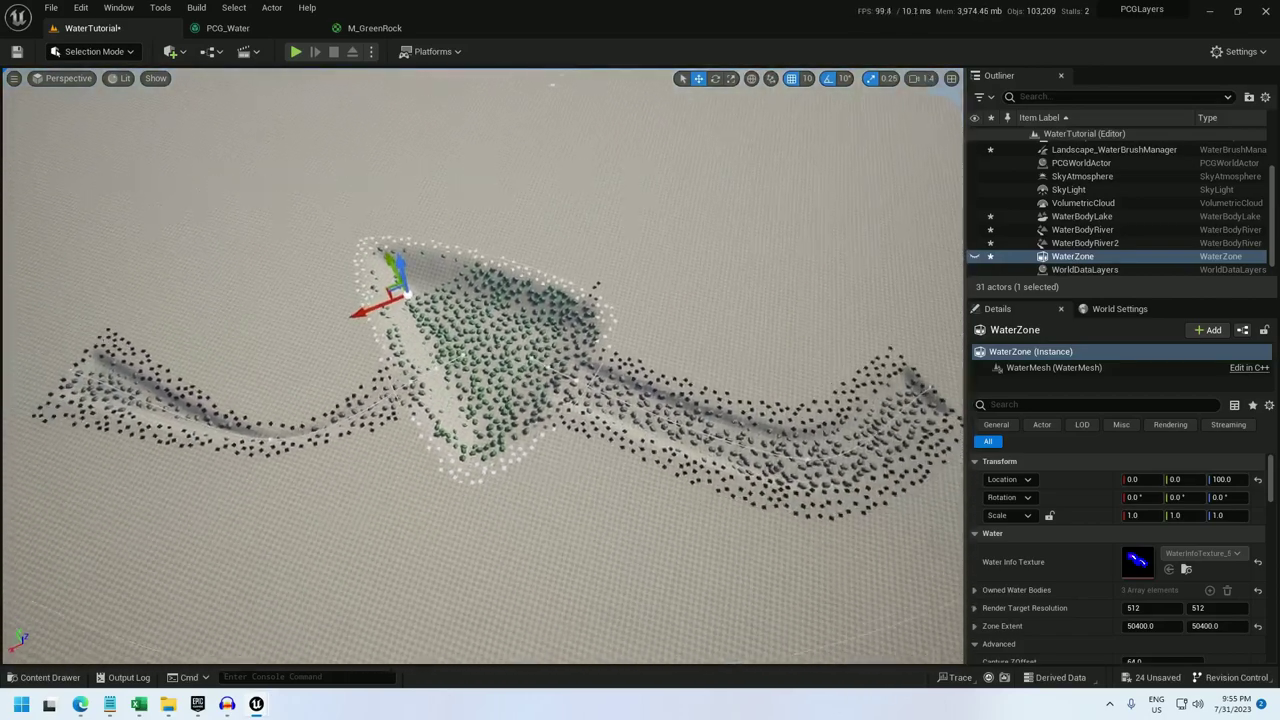